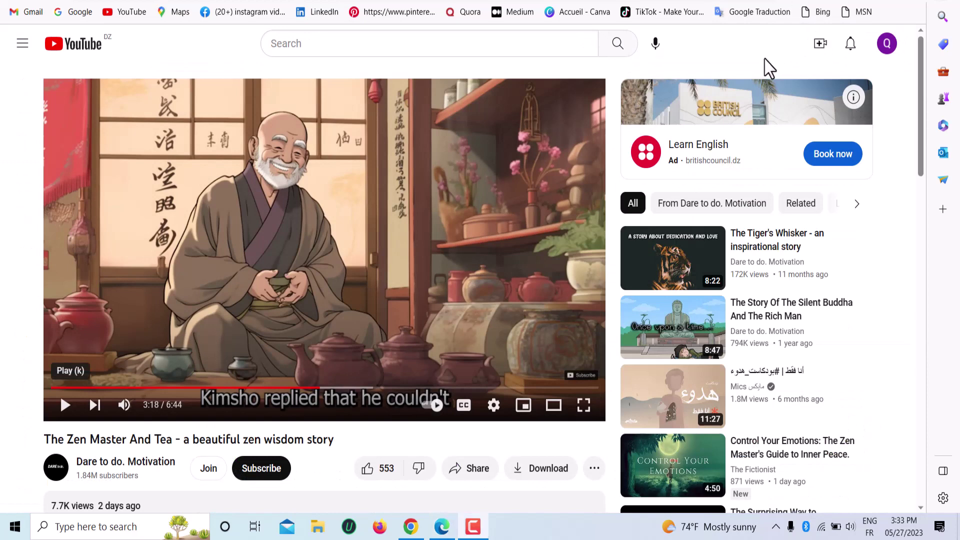
Open the YouTube account settings, show the list of managed channels and start creating a new channel.
click(886, 46)
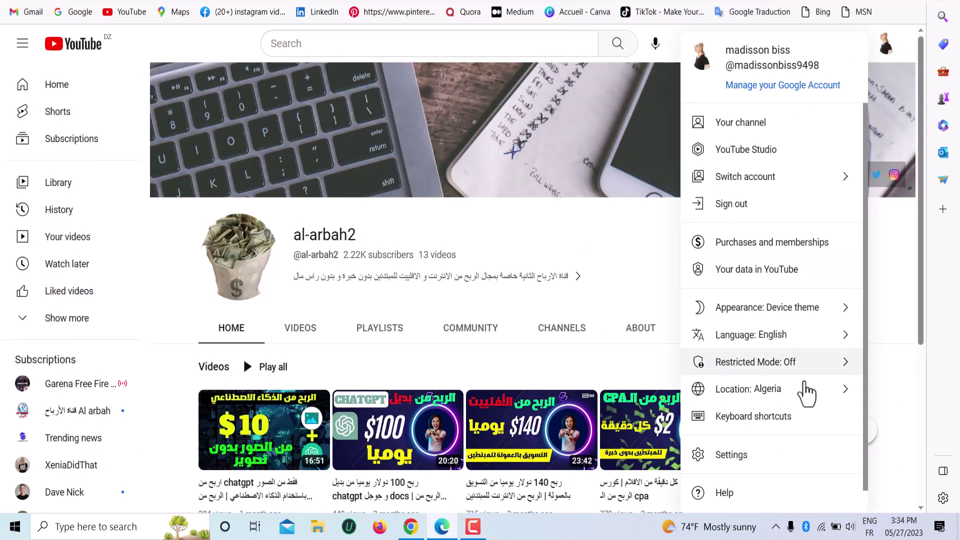
click(731, 455)
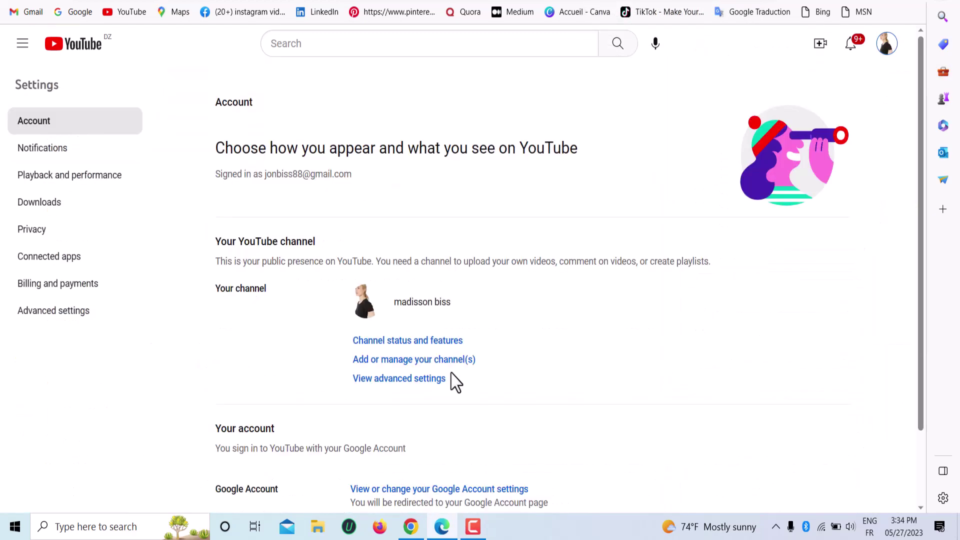
drag(500, 364, 368, 373)
click(369, 370)
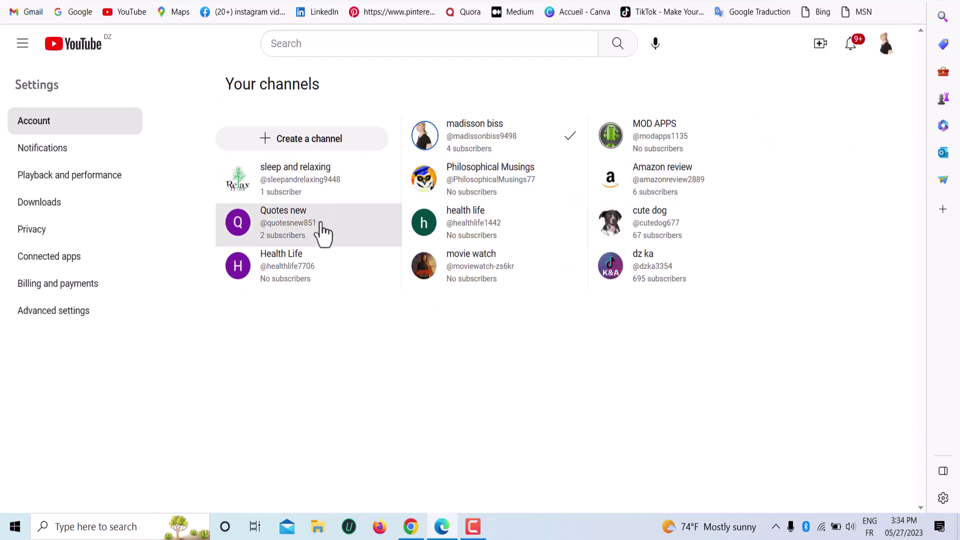
click(310, 159)
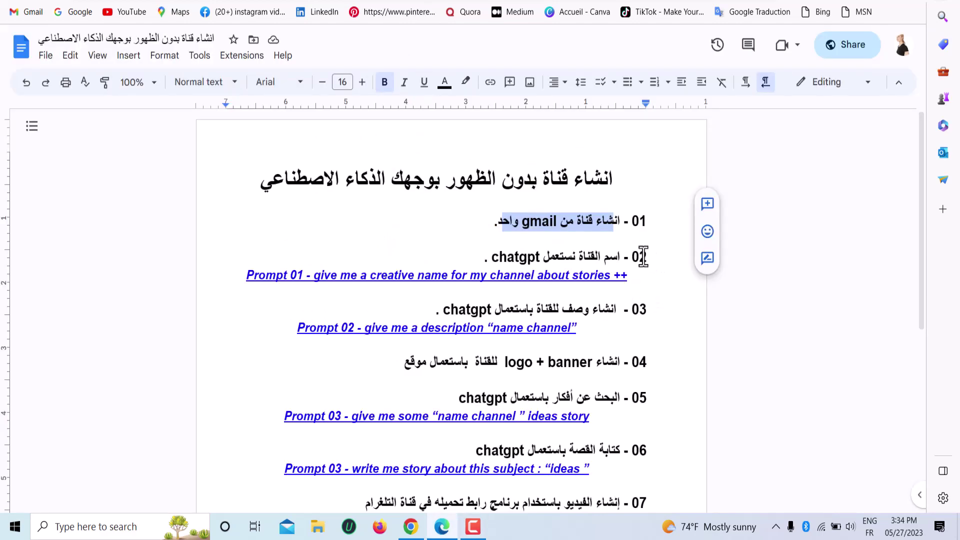
Copy the Prompt 01 text "give me a creative name for my channel about stories ++" from the Google Docs outline.
drag(621, 257, 481, 255)
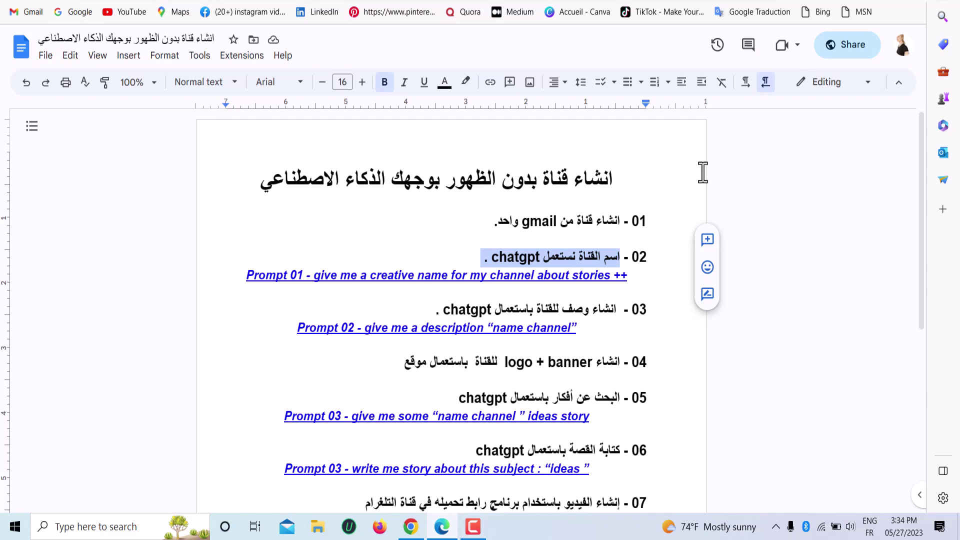
drag(318, 283, 624, 281)
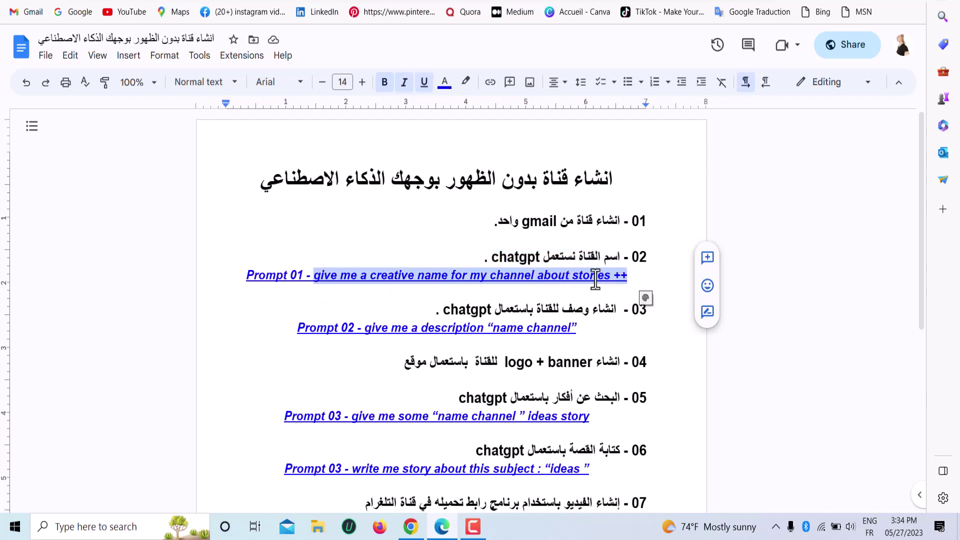
right_click(630, 281)
click(629, 199)
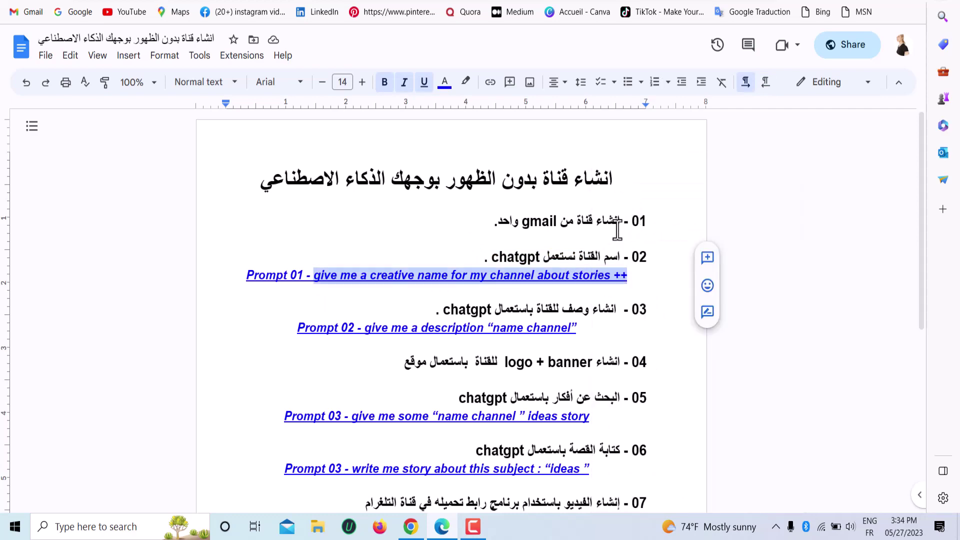
Switch to ChatGPT, paste the copied prompt as a message and replace the "++" with "kids".
key(ctrl+Tab)
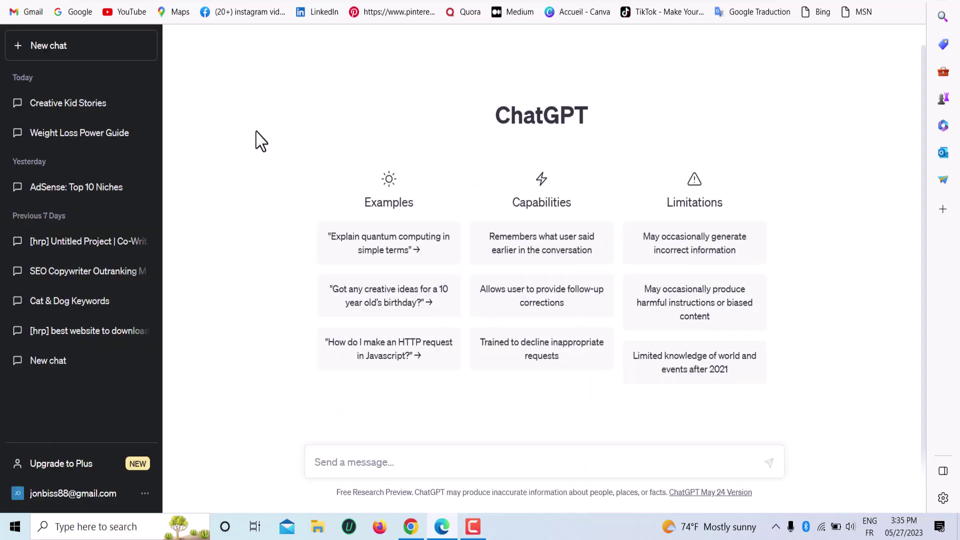
right_click(339, 477)
right_click(333, 468)
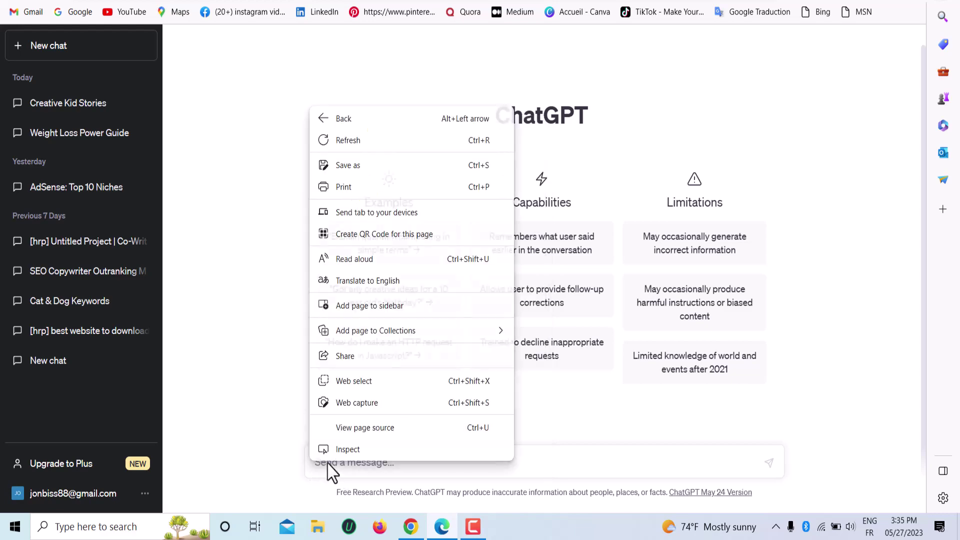
right_click(331, 471)
click(323, 463)
right_click(323, 463)
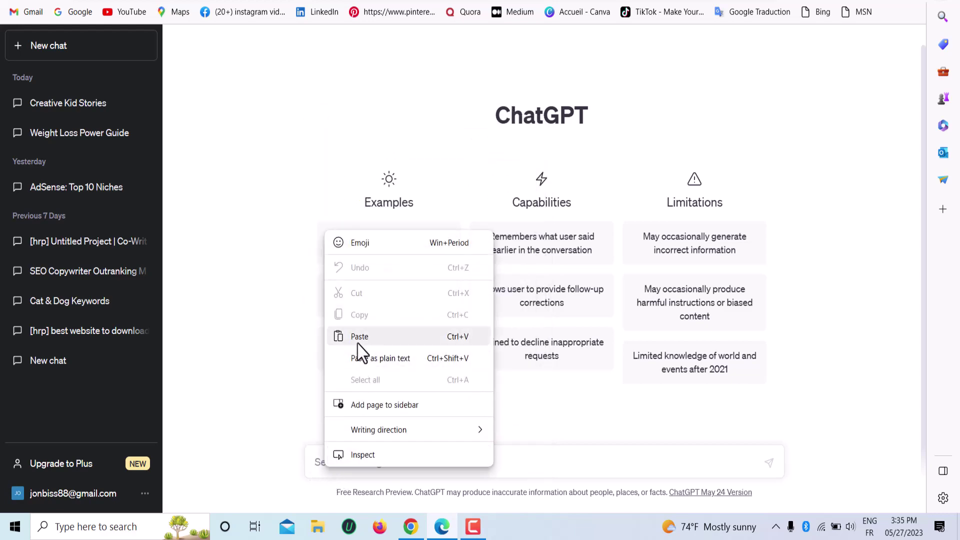
click(360, 338)
double_click(555, 462)
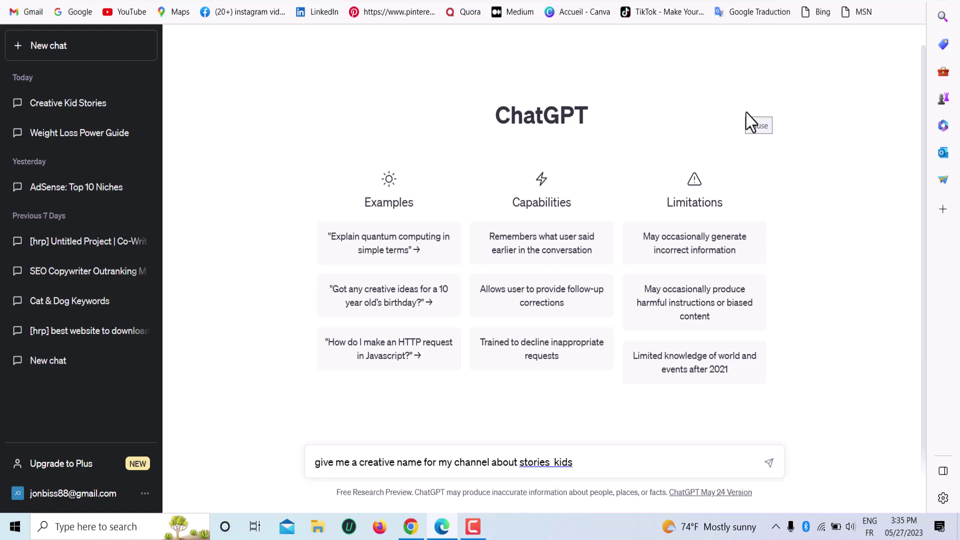
Switch to Google Translate and copy the English translation "Adventure stories".
key(alt+Tab)
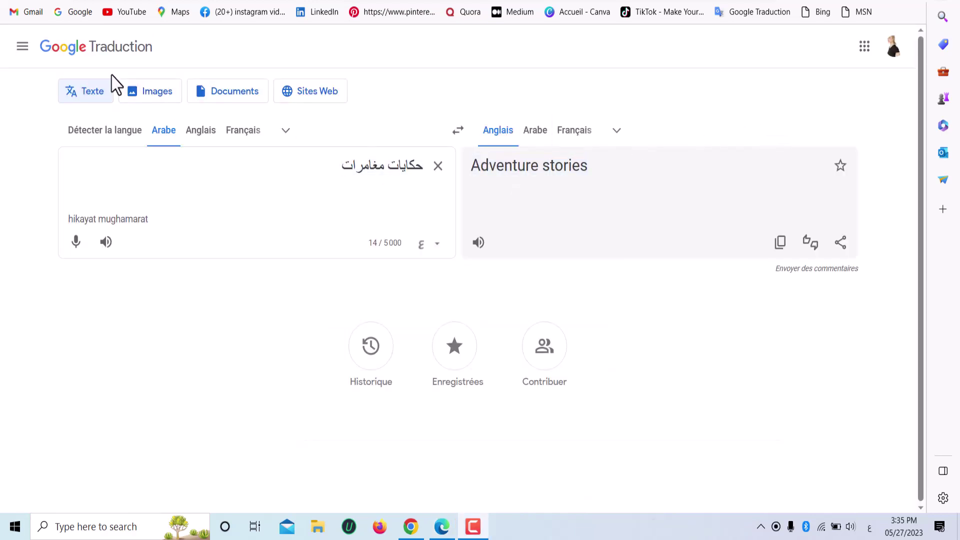
drag(625, 179, 462, 179)
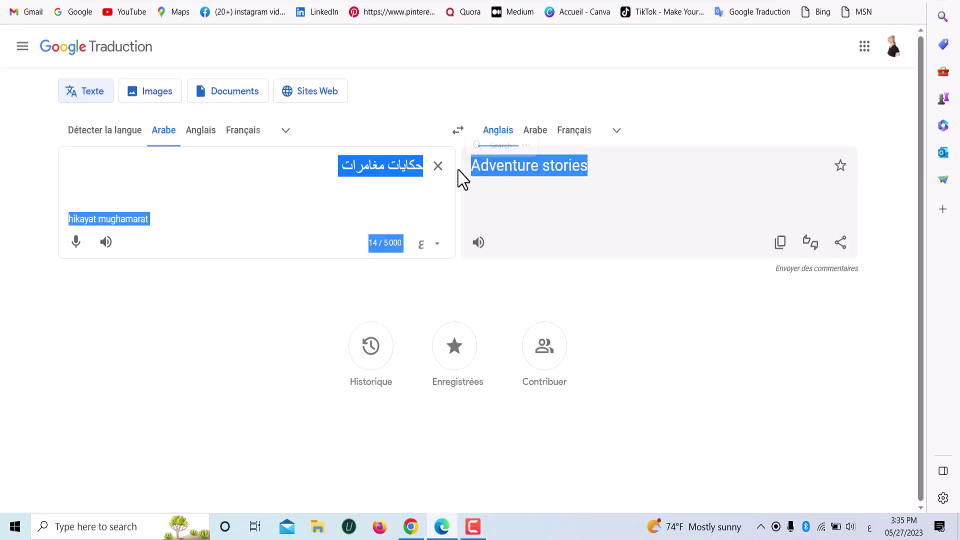
drag(650, 183, 472, 184)
right_click(526, 178)
click(554, 183)
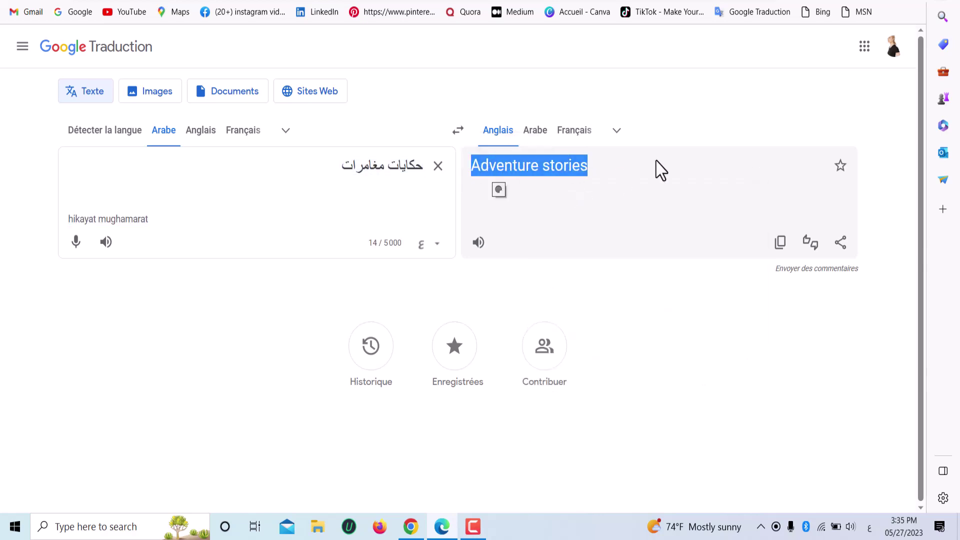
Back in ChatGPT, replace "stories kids" in the prompt with "Adventure stories", add the suggested final period and send it.
key(ctrl+Tab)
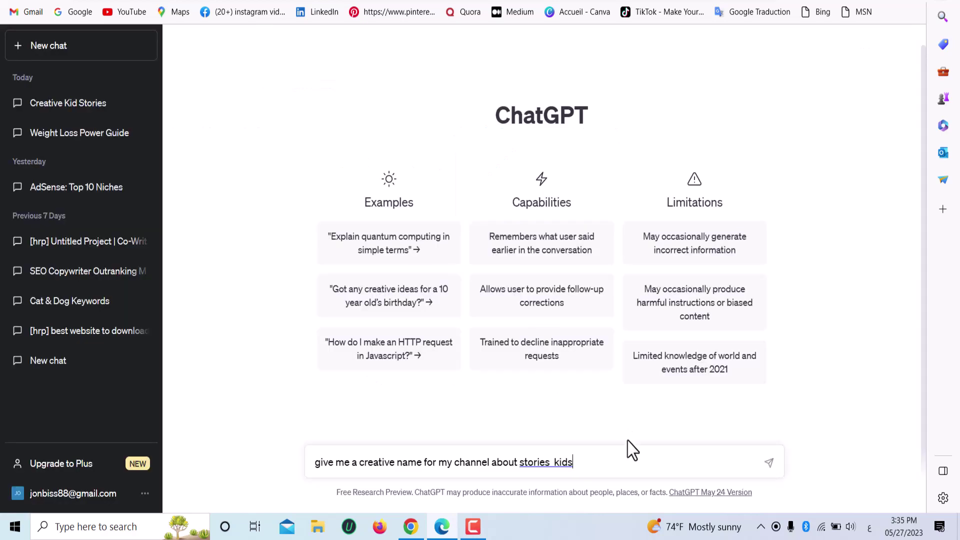
double_click(564, 462)
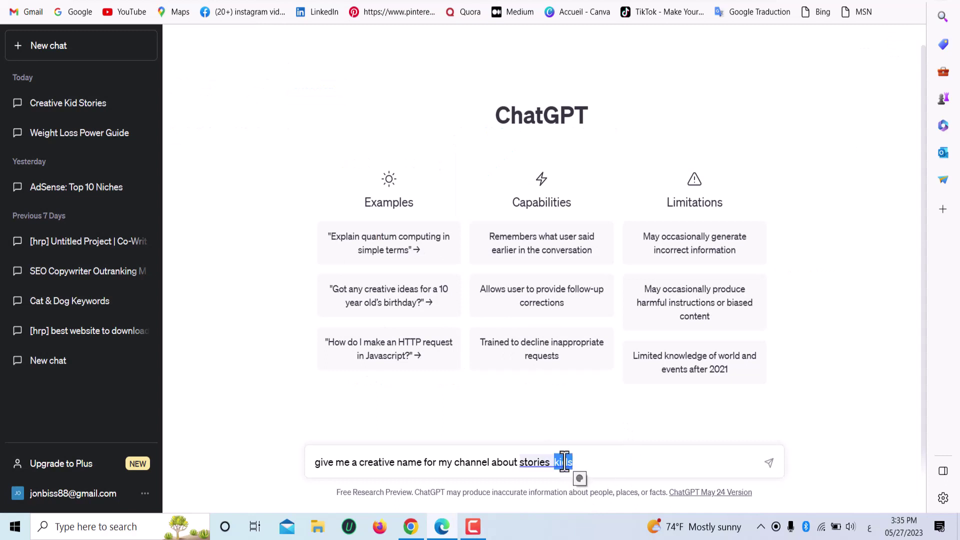
key(ctrl+v)
double_click(545, 462)
key(BackSpace)
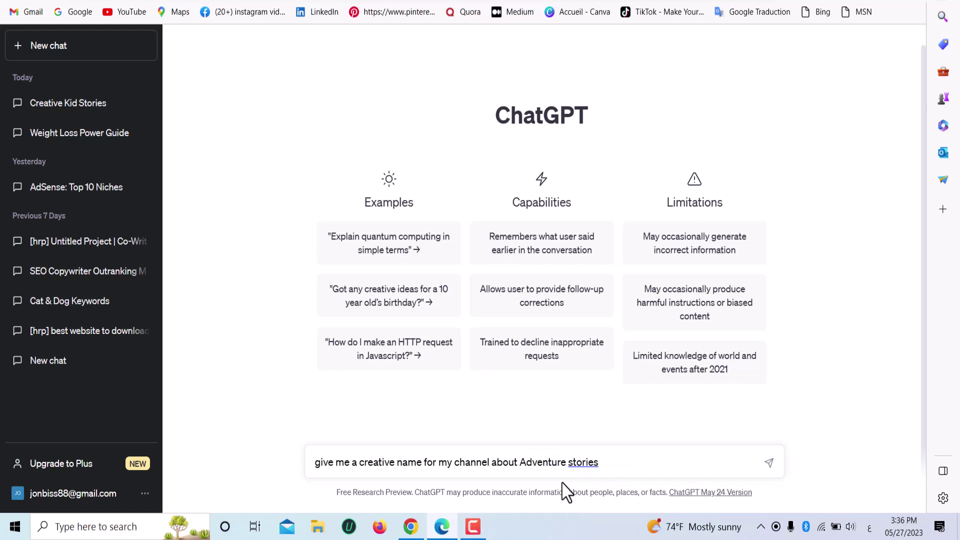
mouse_move(580, 462)
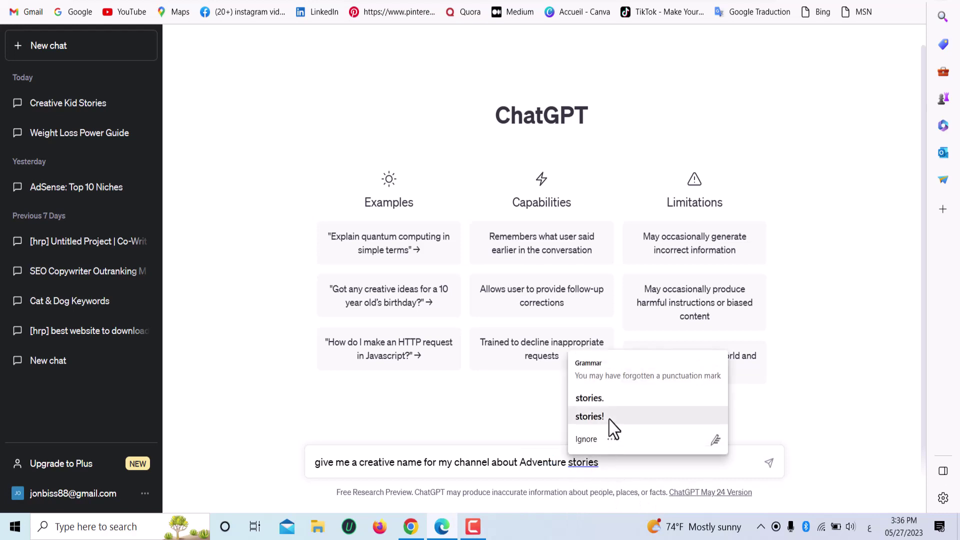
click(620, 397)
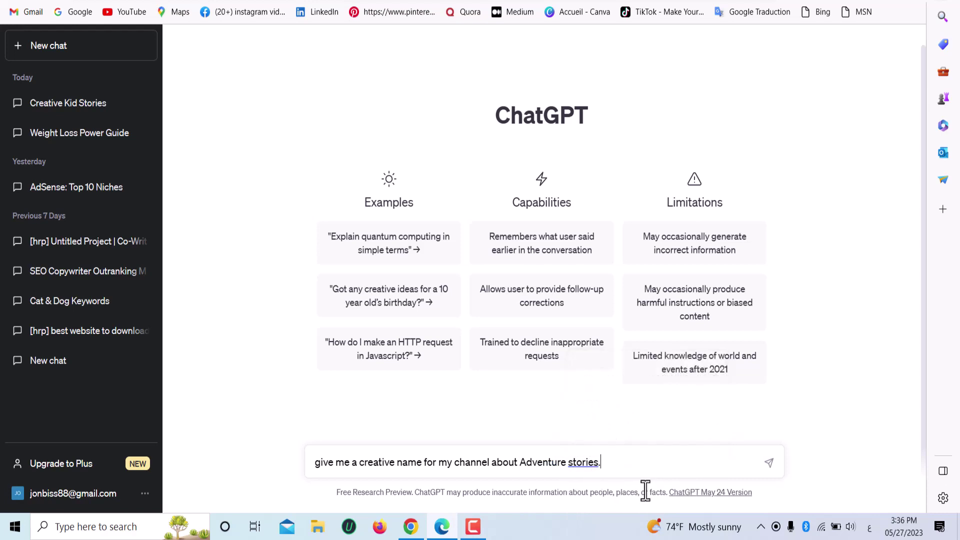
click(769, 463)
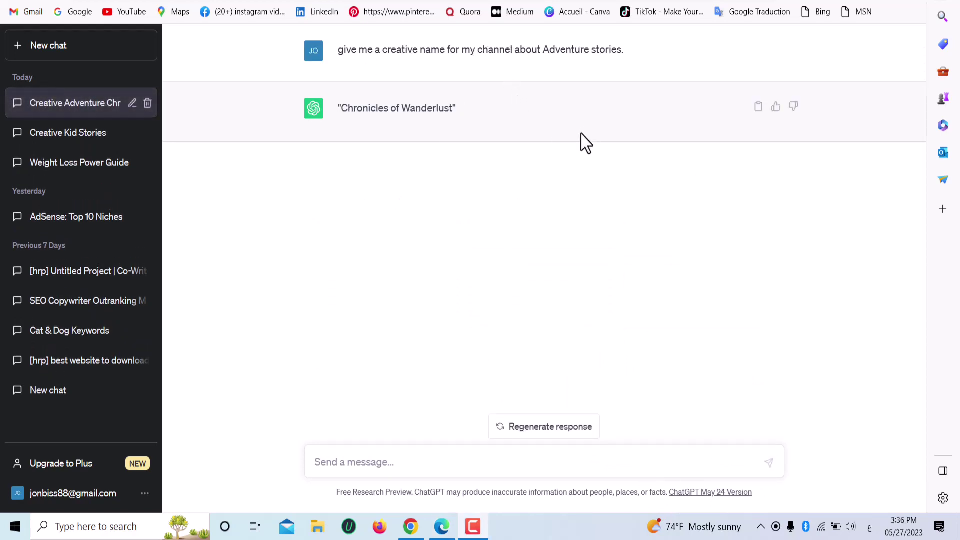
Copy the sent adventure-stories prompt and send it a second time in the same chat.
triple_click(431, 50)
right_click(429, 55)
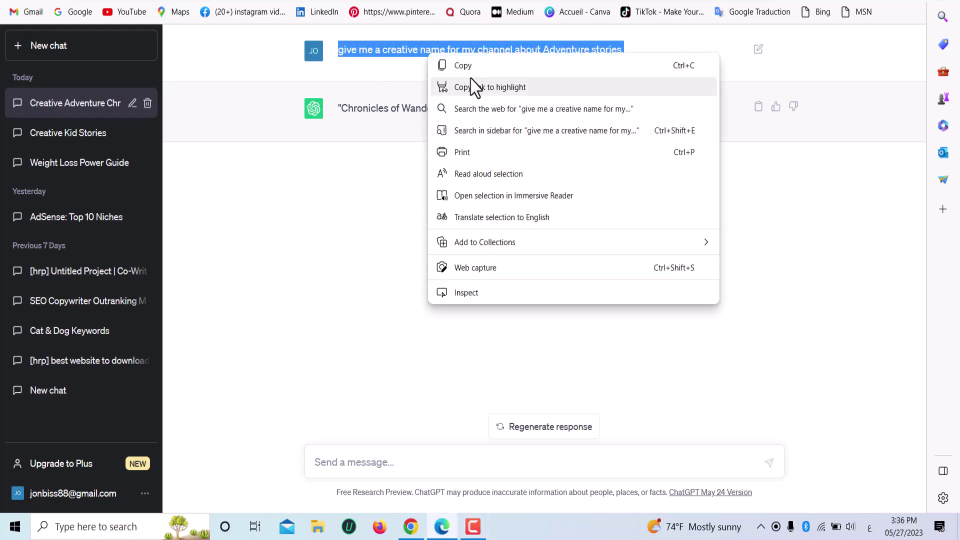
click(470, 65)
right_click(348, 461)
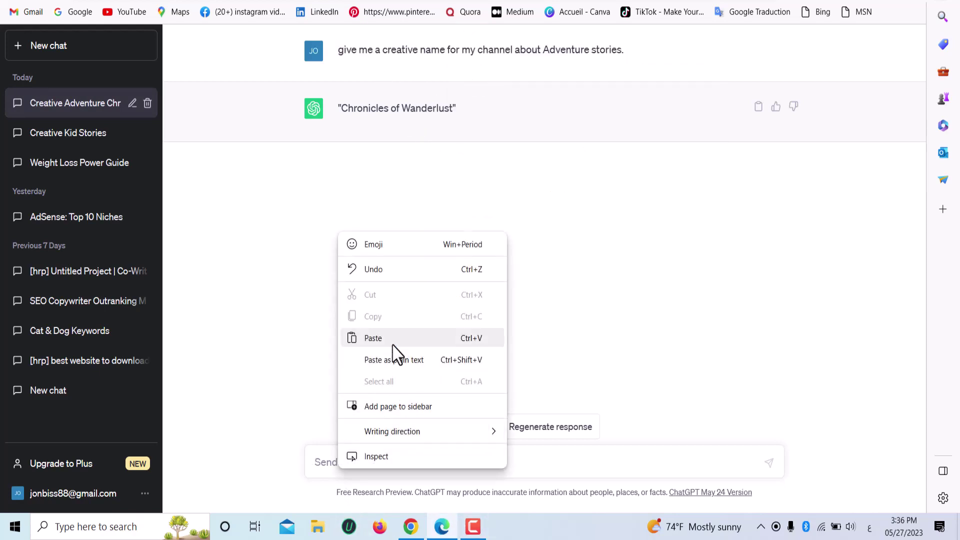
click(373, 338)
click(775, 468)
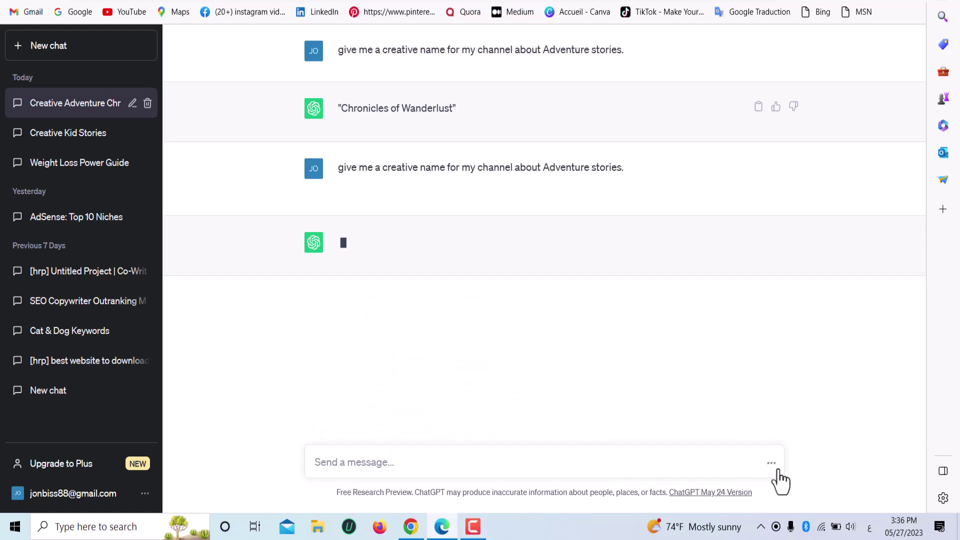
Paste the prompt once more, remove the word "Adventure" from it and send it.
right_click(420, 456)
click(472, 336)
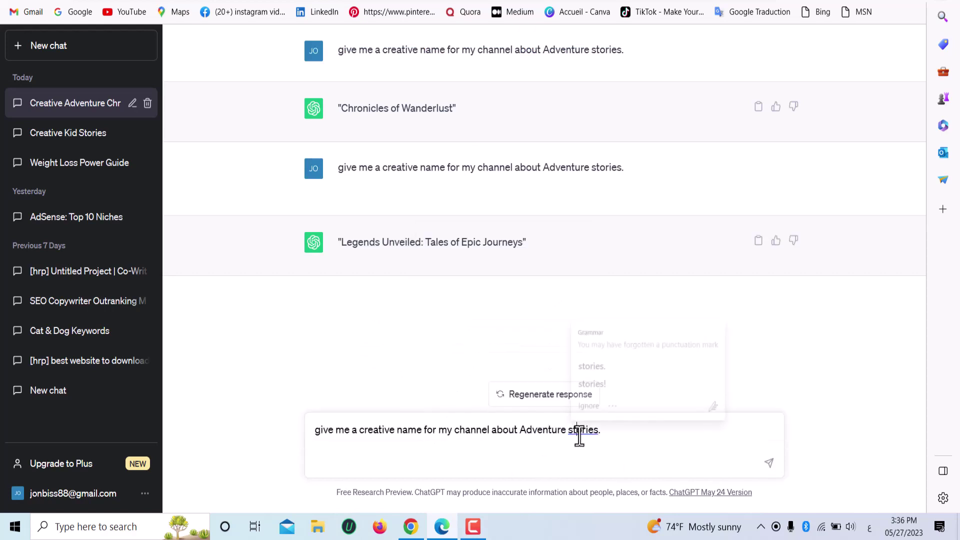
double_click(532, 429)
key(BackSpace)
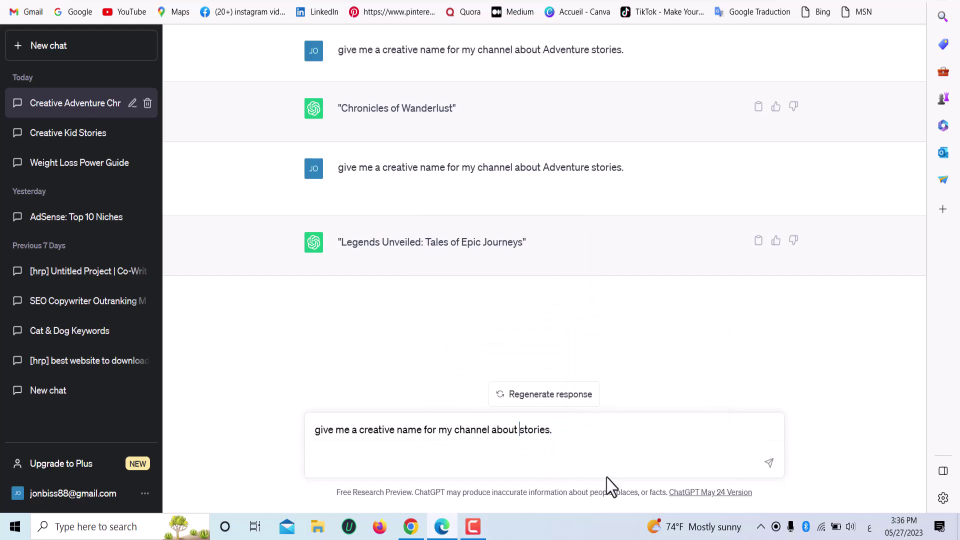
click(769, 463)
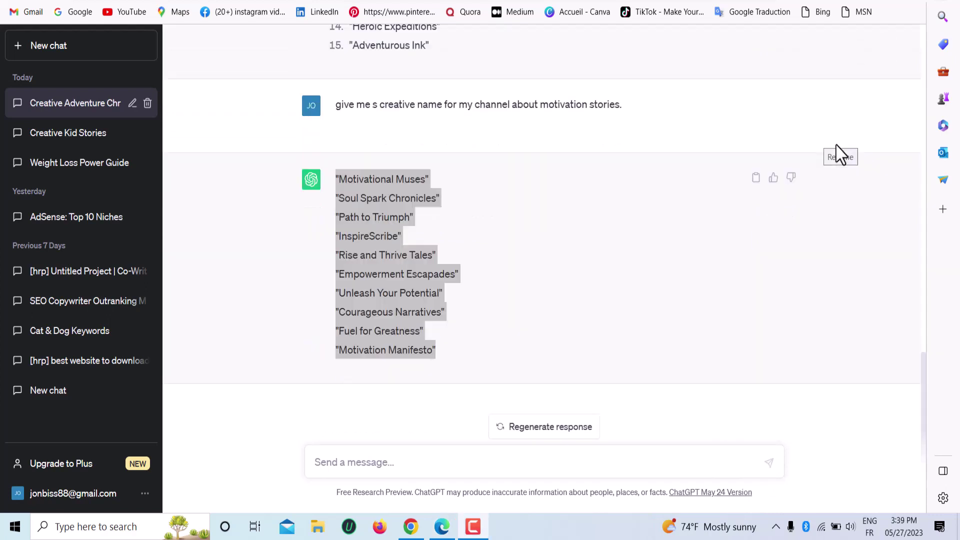
Pick "Courageous Narratives" from the suggested motivation channel names and copy it without its quotation marks.
click(564, 333)
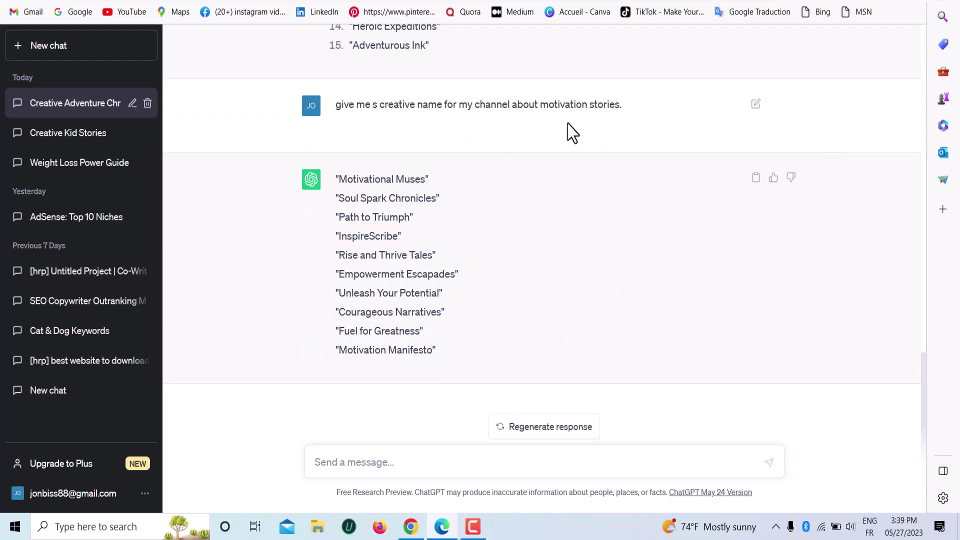
drag(470, 349, 334, 179)
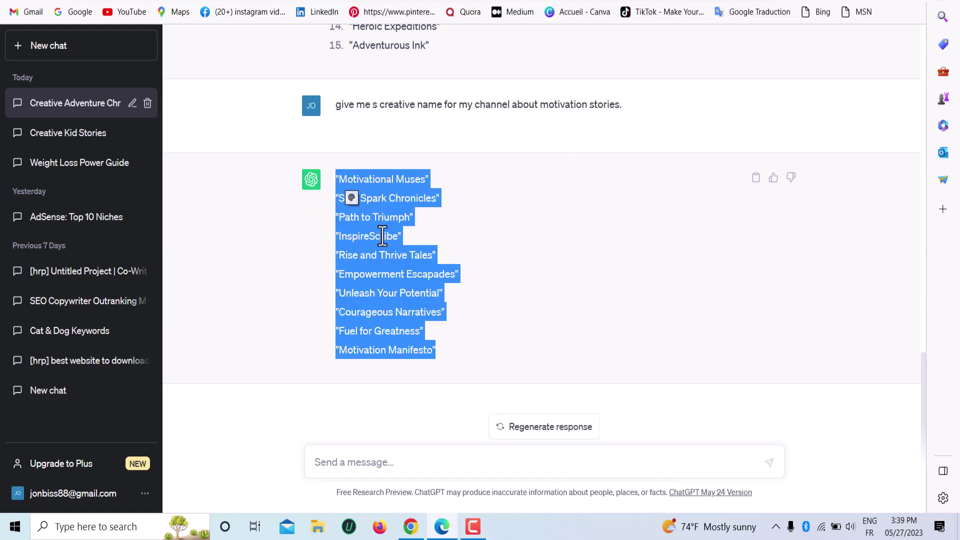
triple_click(369, 314)
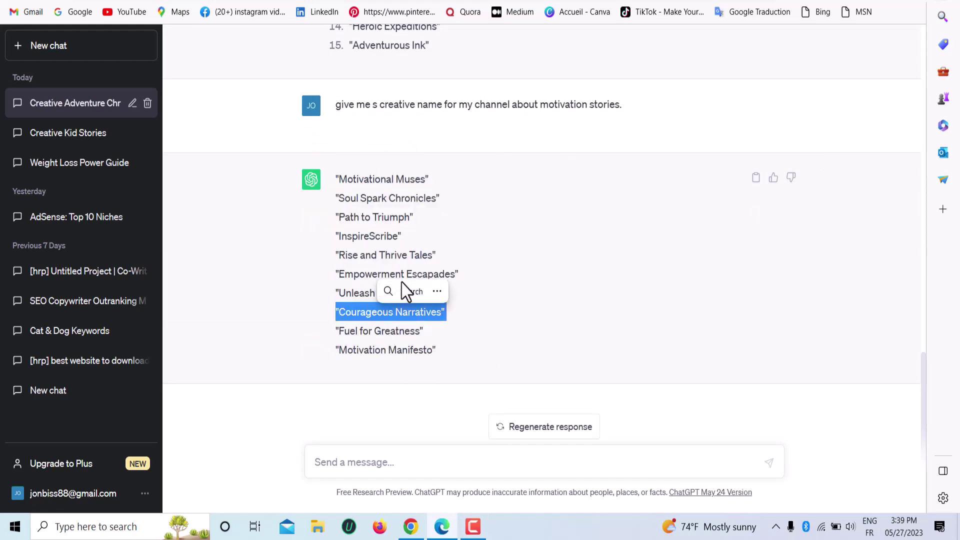
drag(366, 303, 450, 326)
triple_click(366, 316)
click(340, 312)
click(456, 328)
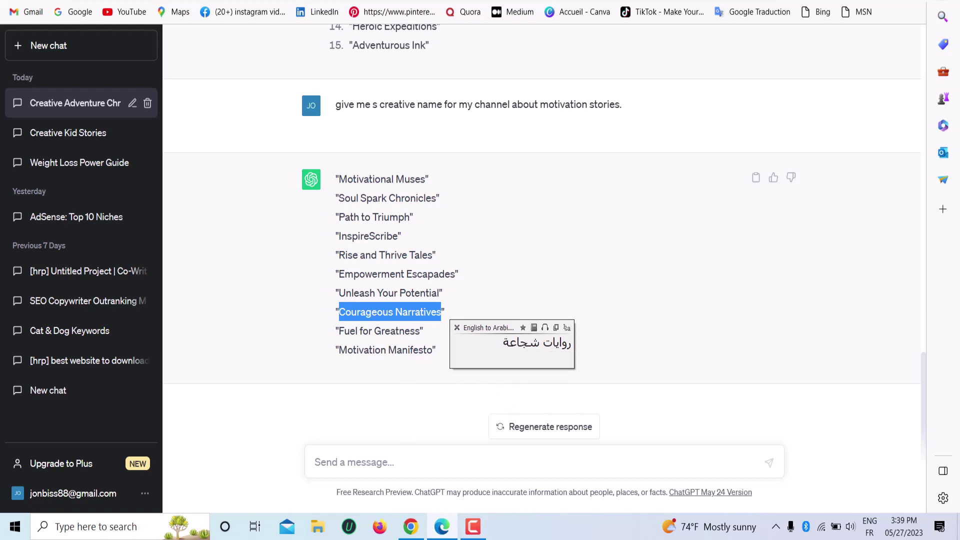
right_click(419, 309)
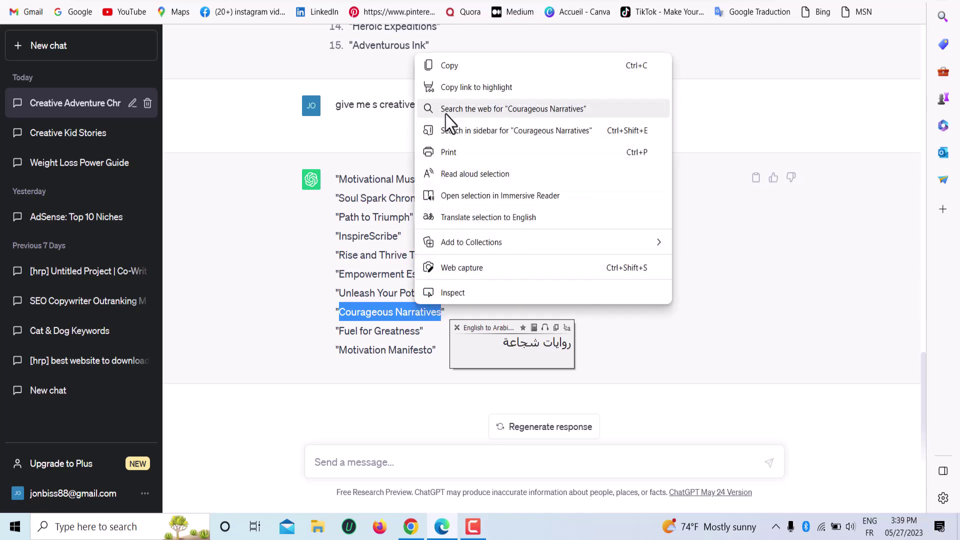
click(430, 65)
Create the new YouTube channel with the copied name "Courageous Narratives", accepting the statement about creating a new Google Account.
key(ctrl+Tab)
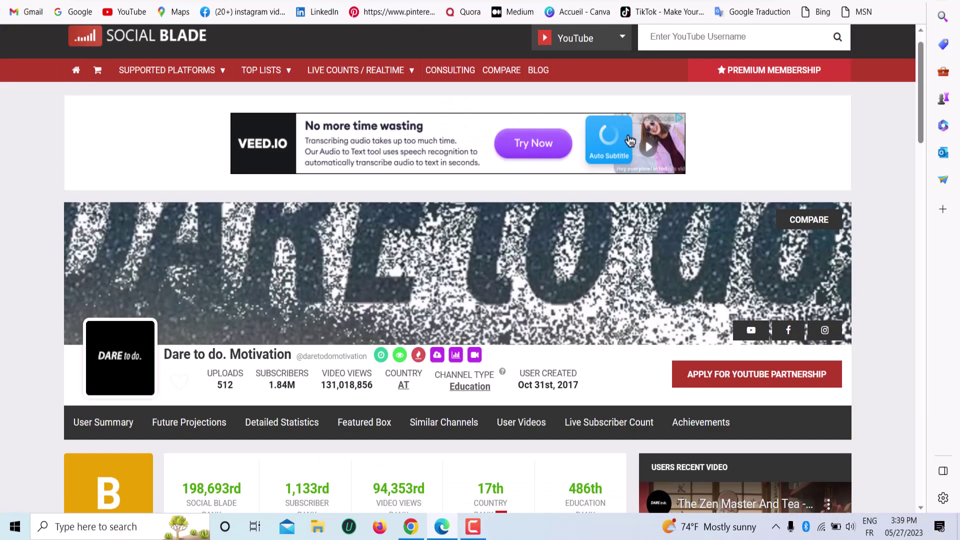
key(ctrl+Tab)
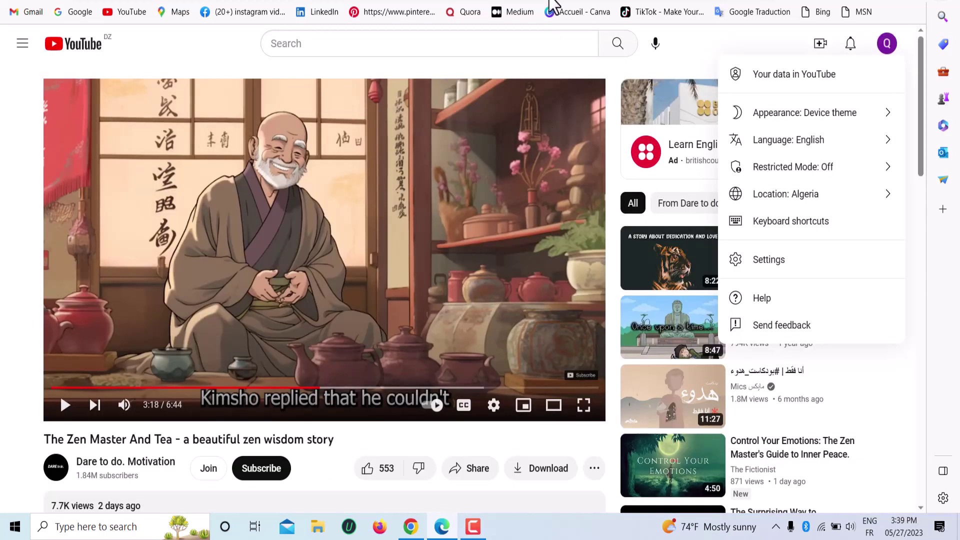
key(ctrl+Tab)
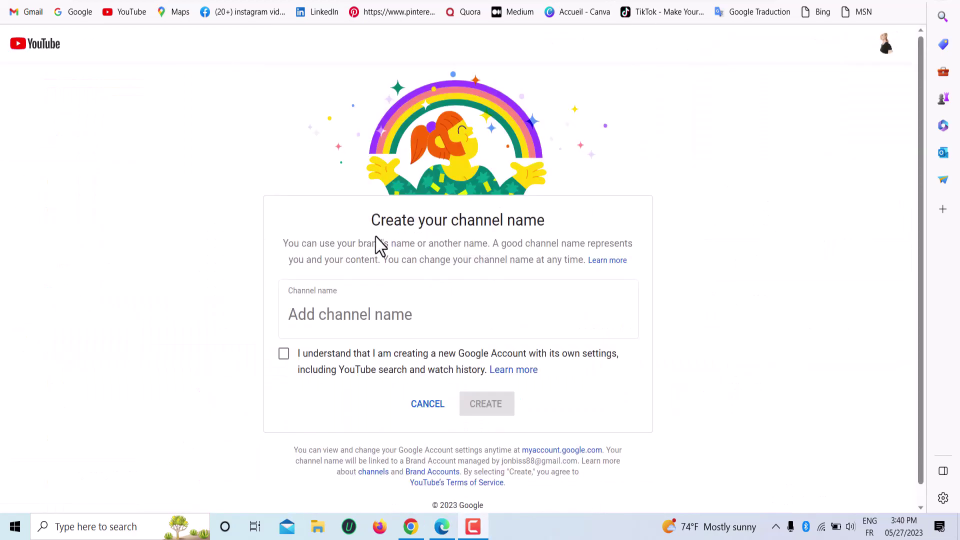
right_click(375, 316)
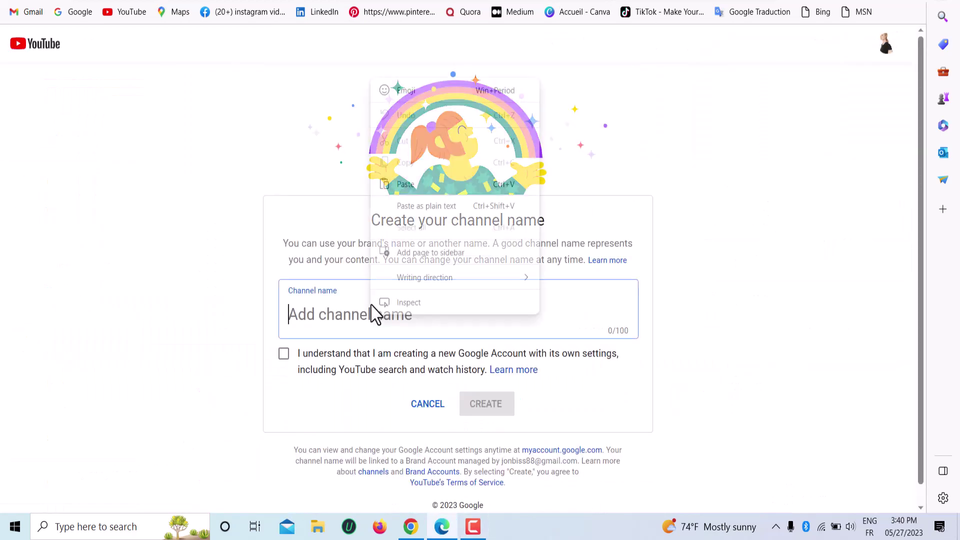
click(408, 186)
click(331, 370)
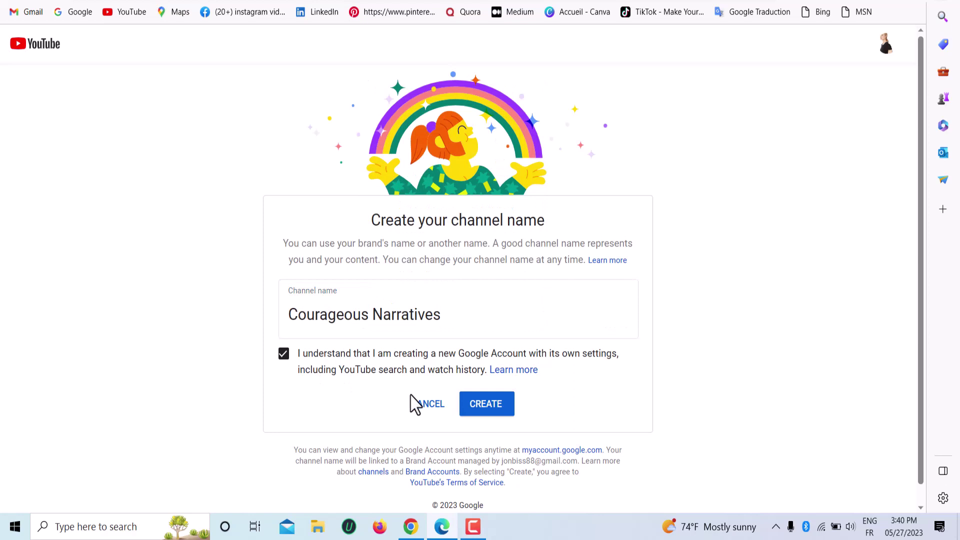
click(495, 408)
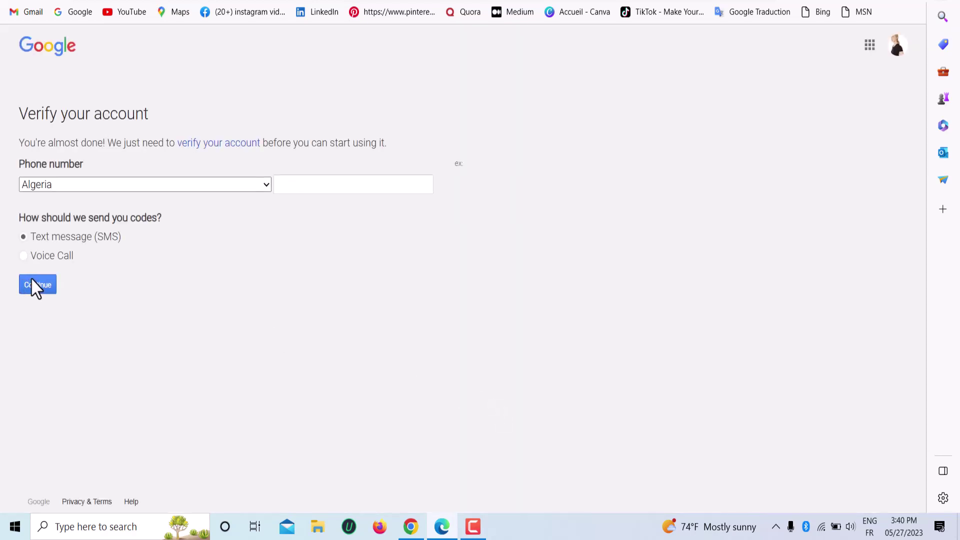
drag(20, 102, 180, 262)
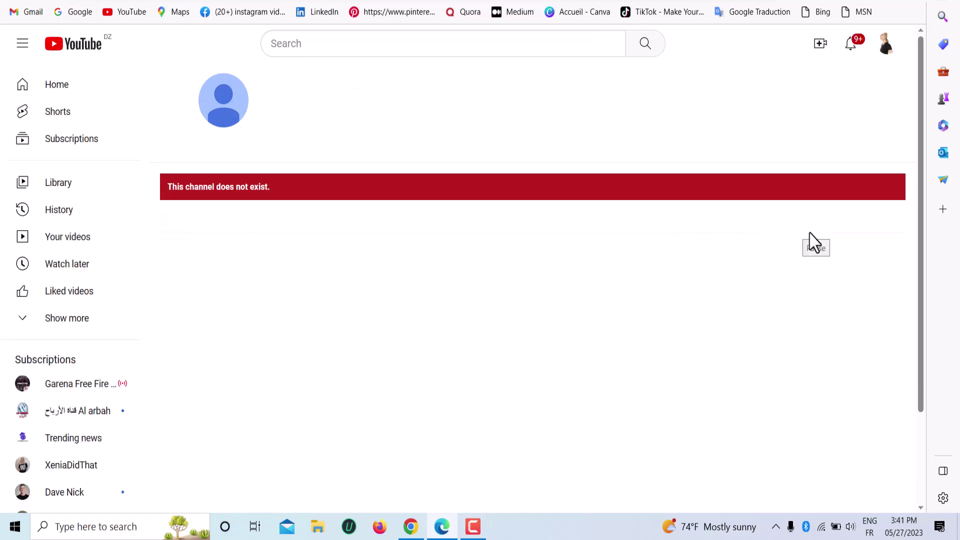
Switch the signed-in YouTube account to the new Courageous Narratives channel.
click(811, 234)
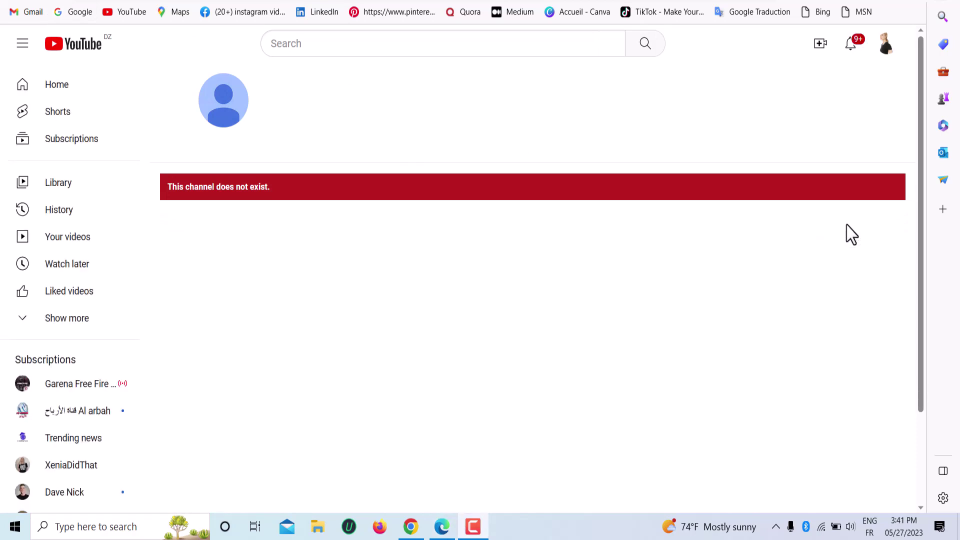
click(886, 45)
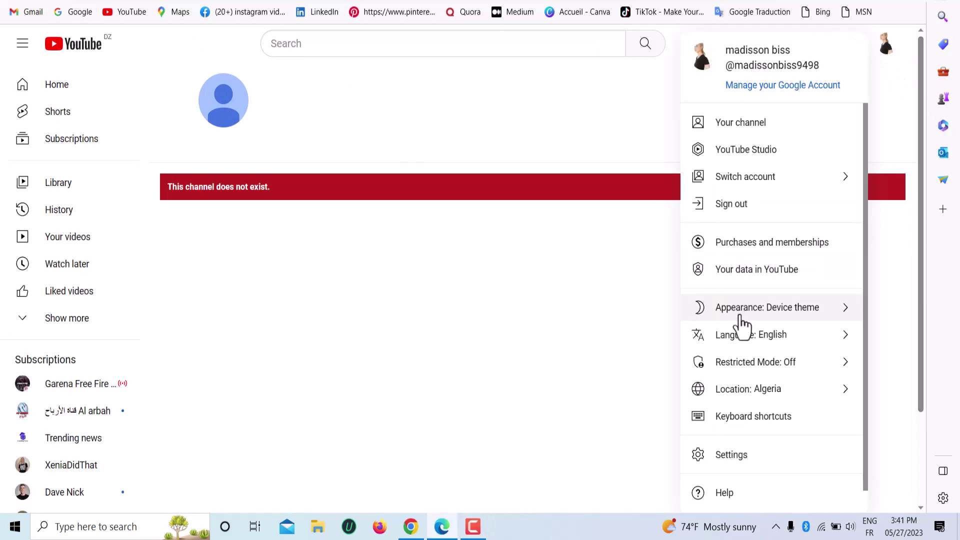
click(758, 181)
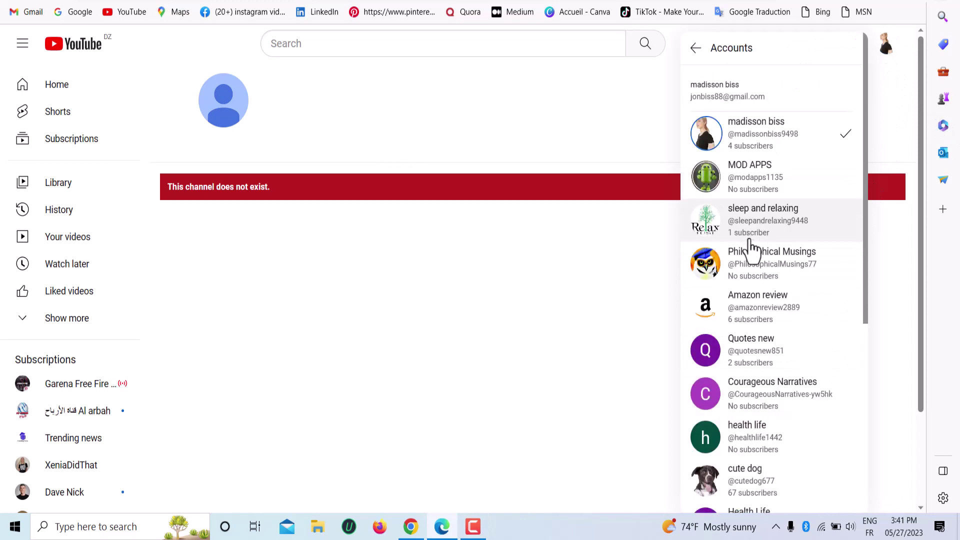
scroll(751, 250, down, 4)
scroll(758, 210, down, 1)
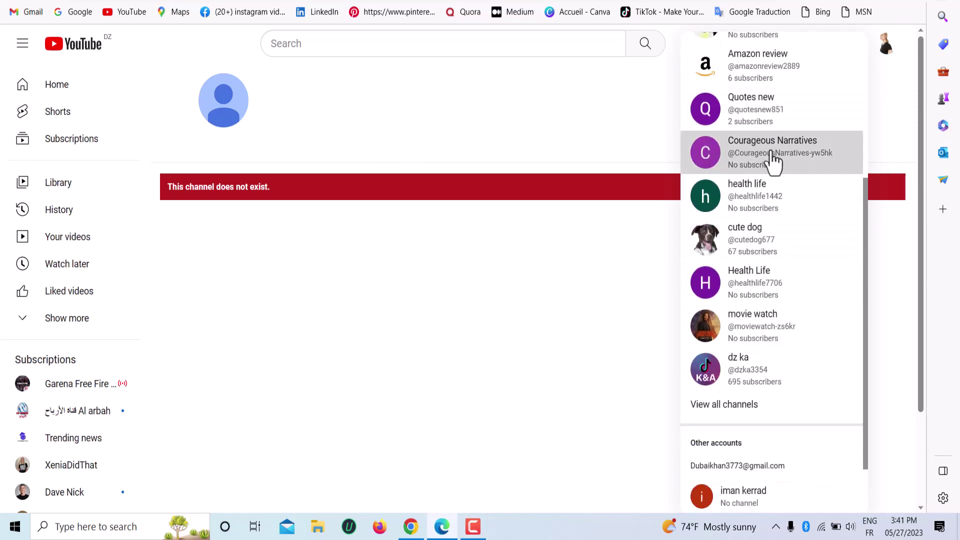
click(767, 152)
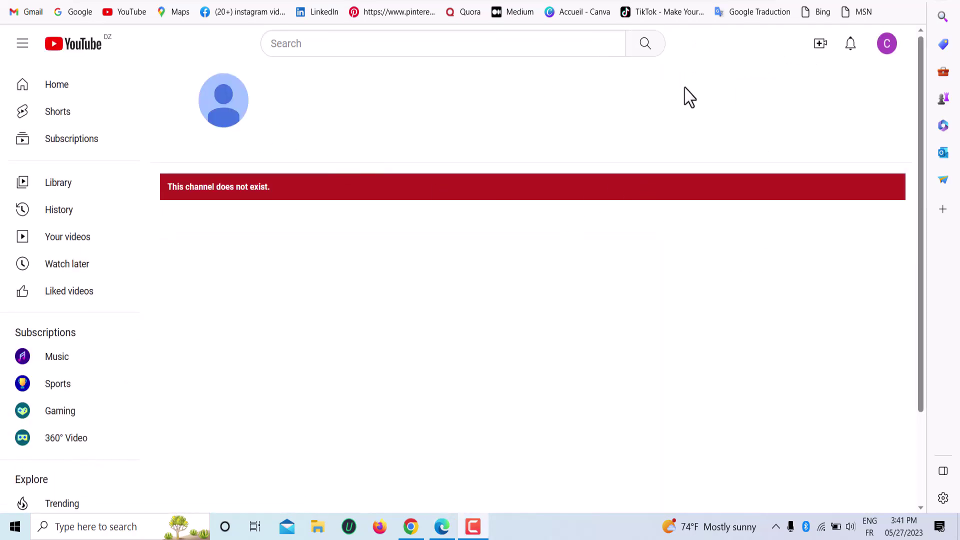
Open the Courageous Narratives channel page and start customizing the channel.
click(886, 45)
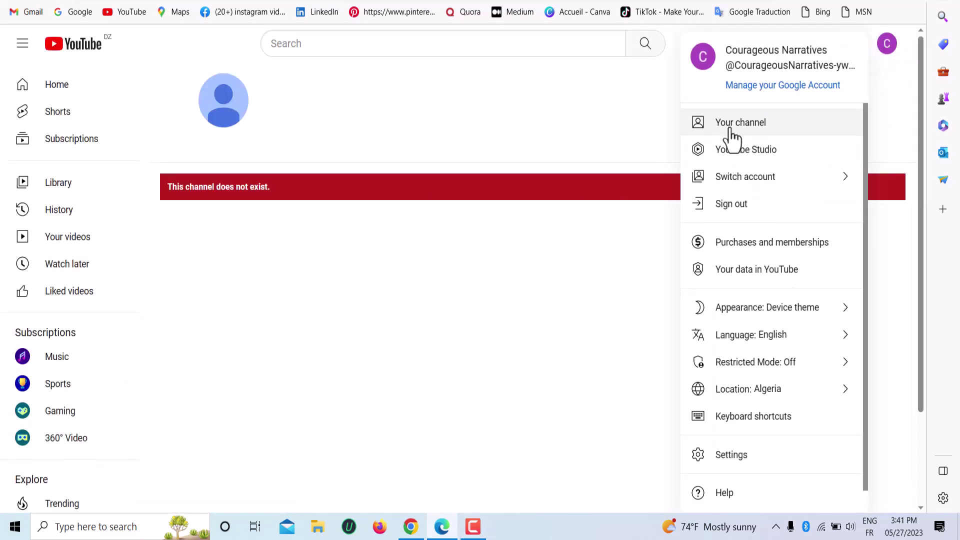
click(731, 130)
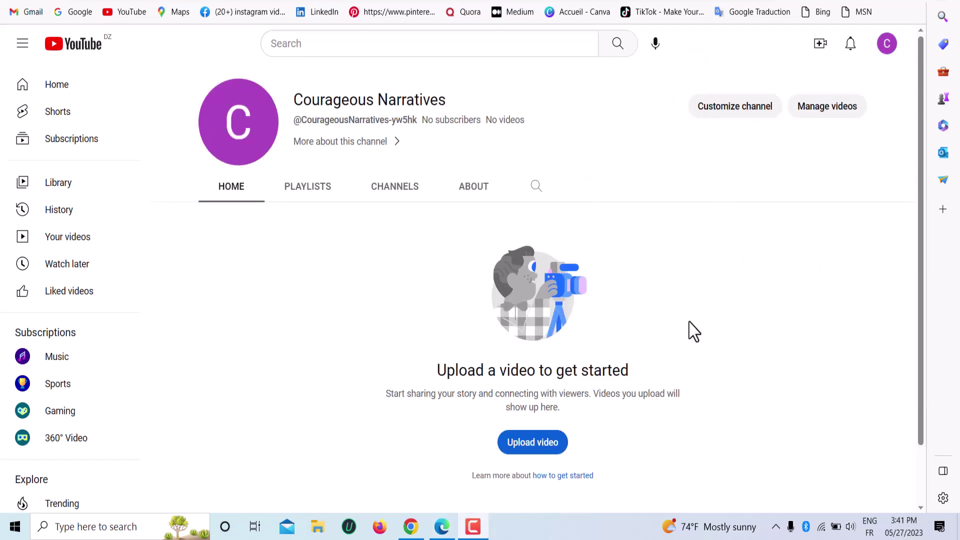
click(744, 117)
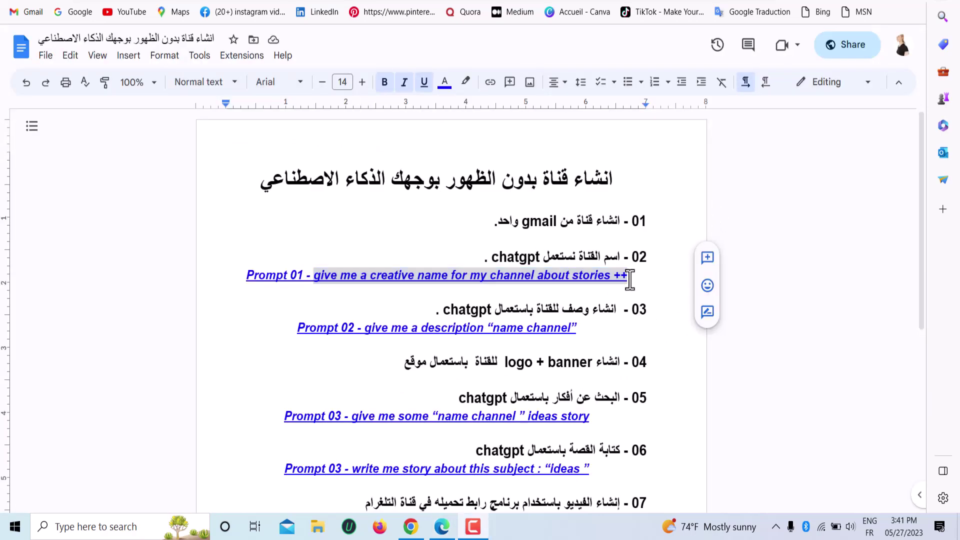
In the outline document, go to item 03 and copy the Prompt 02 text "give me a description “name channel”".
drag(617, 309, 425, 307)
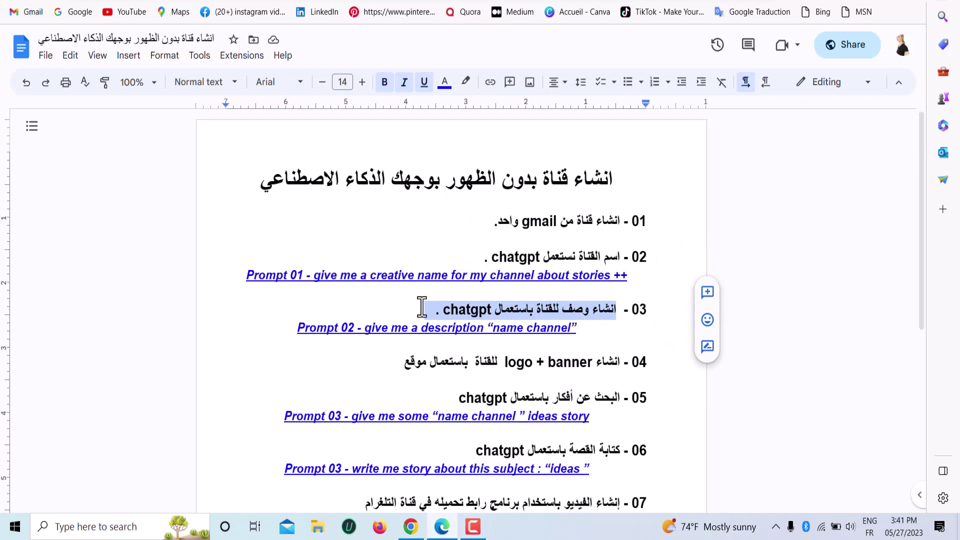
drag(368, 330, 576, 332)
right_click(576, 332)
click(599, 195)
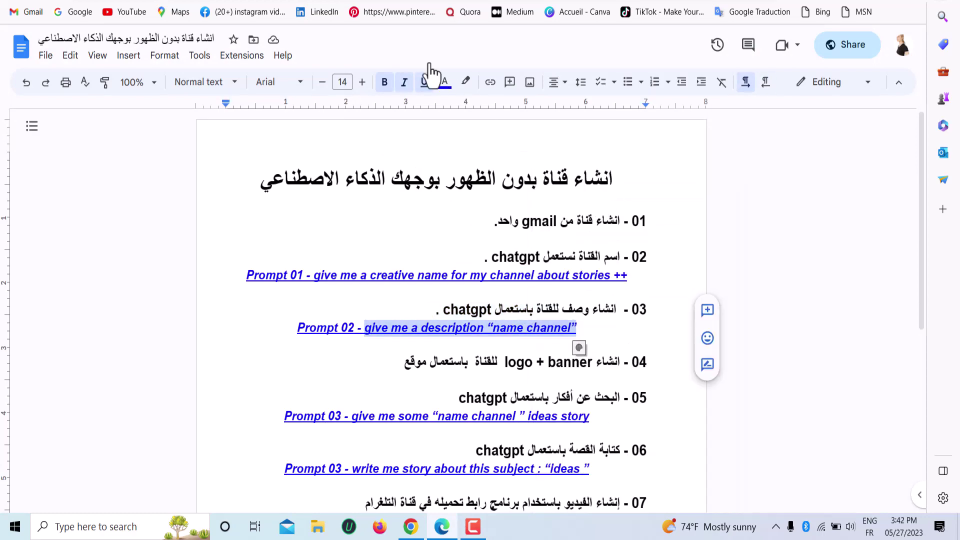
In ChatGPT, paste the description prompt, replace “name channel” with Courageous Narratives and send it.
right_click(377, 463)
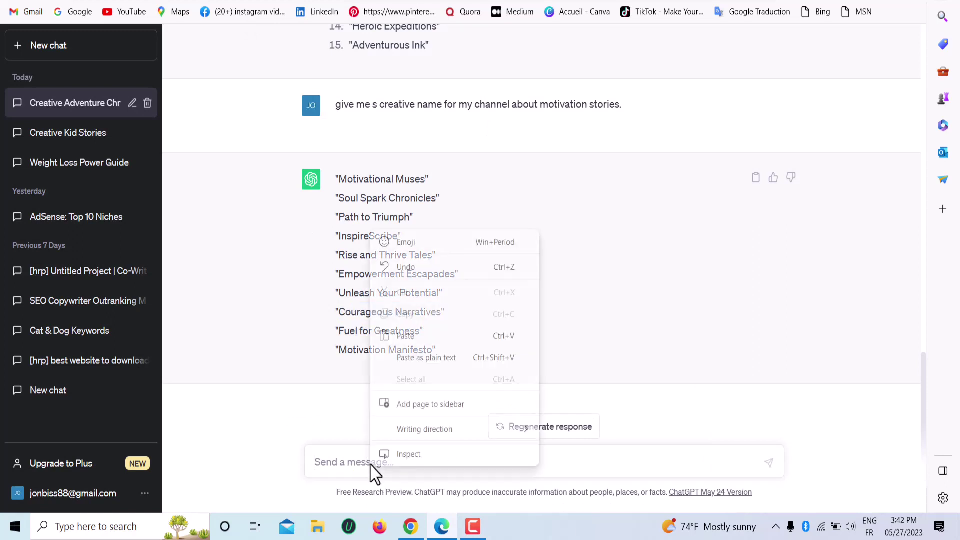
click(409, 336)
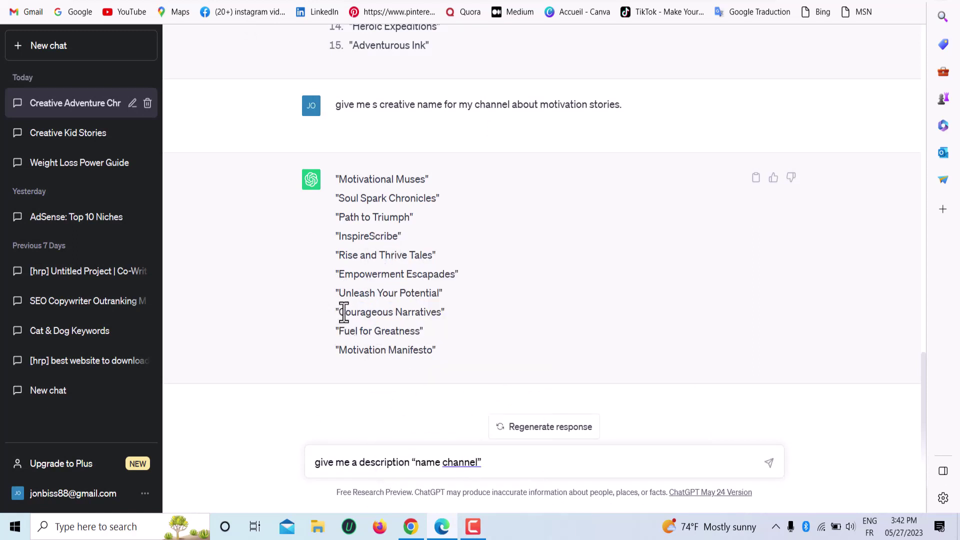
drag(343, 313, 440, 316)
right_click(442, 316)
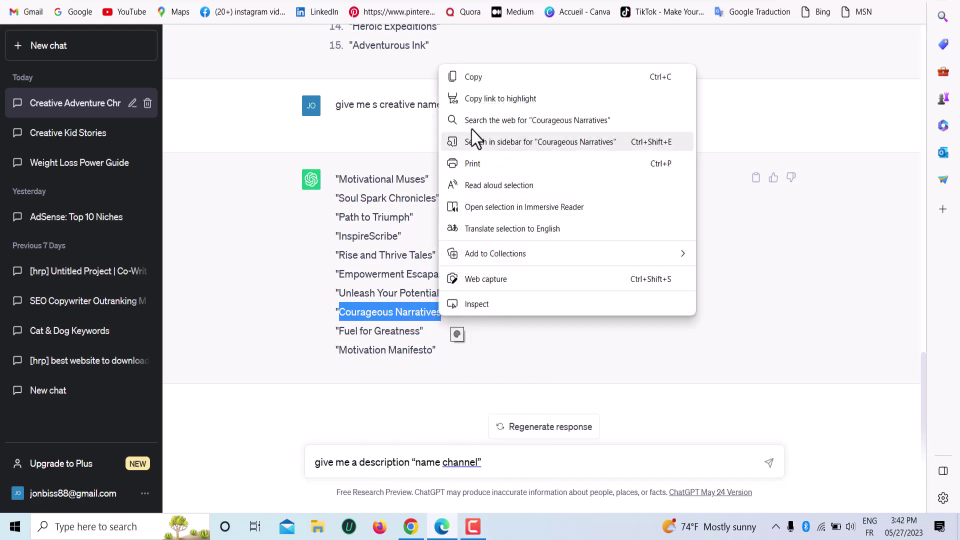
click(447, 76)
drag(411, 463, 570, 485)
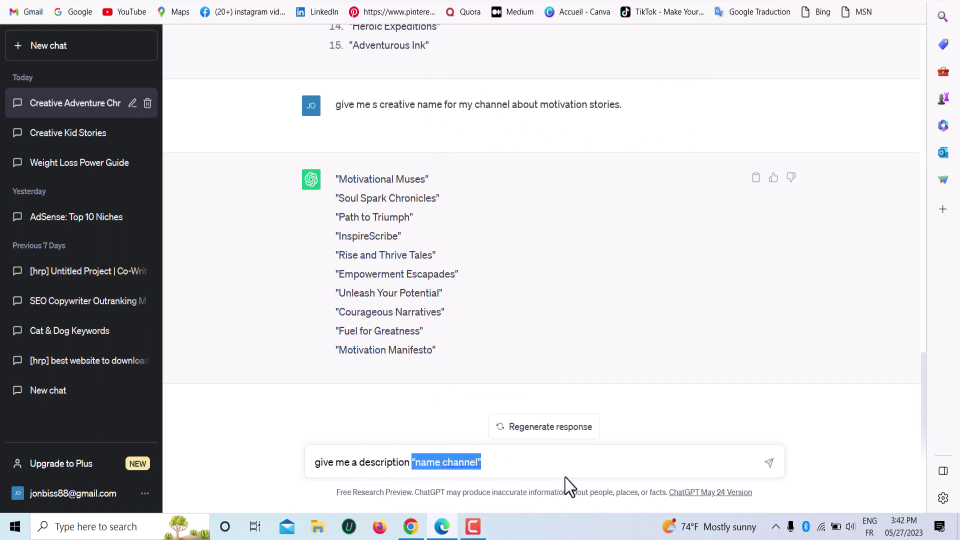
click(765, 468)
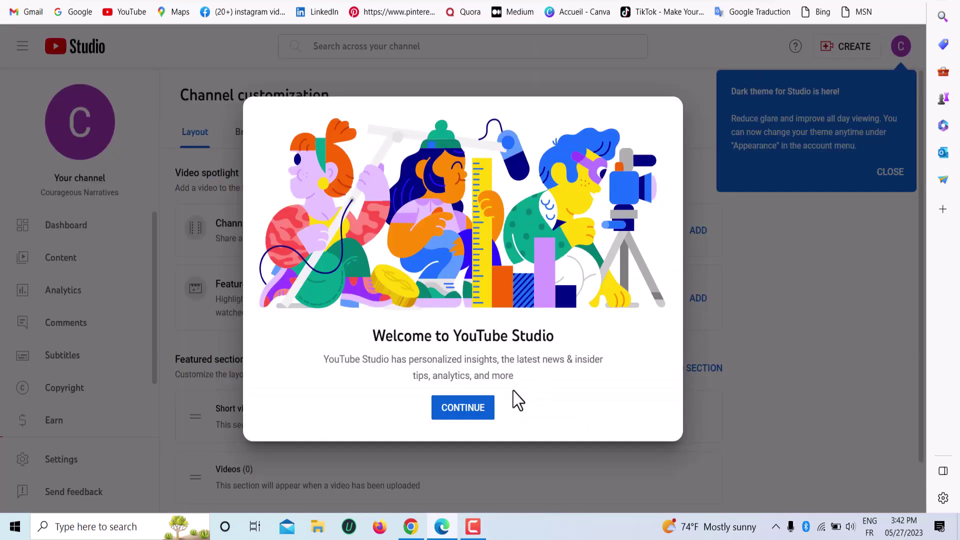
click(457, 414)
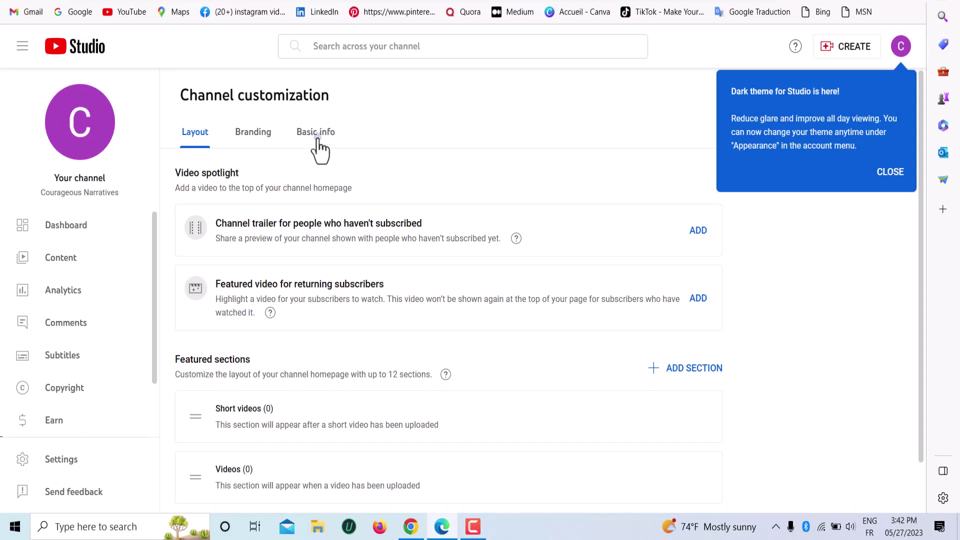
click(316, 133)
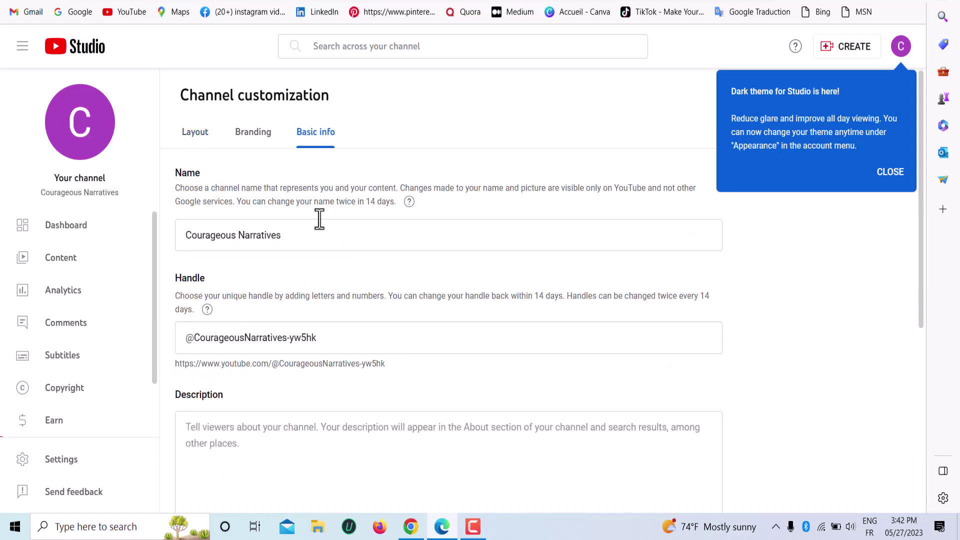
click(329, 344)
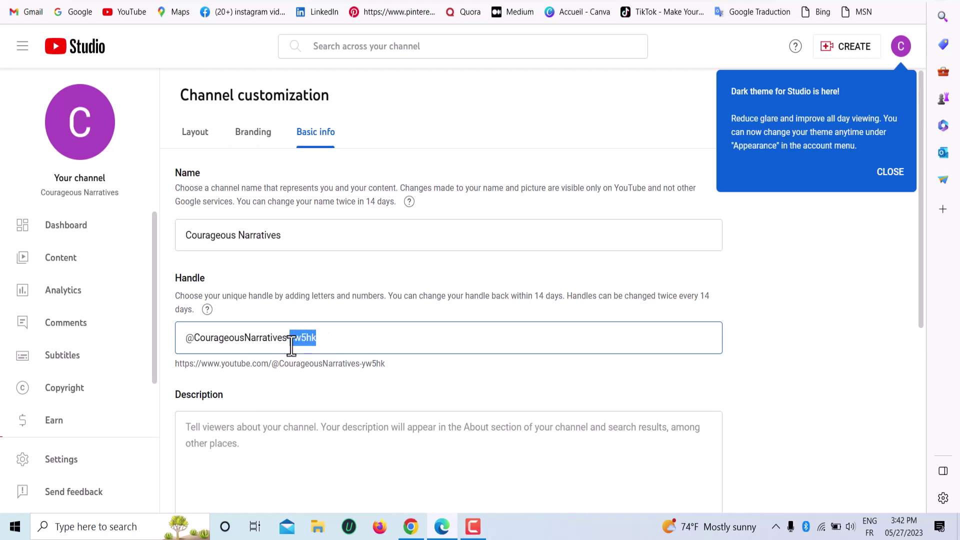
key(BackSpace)
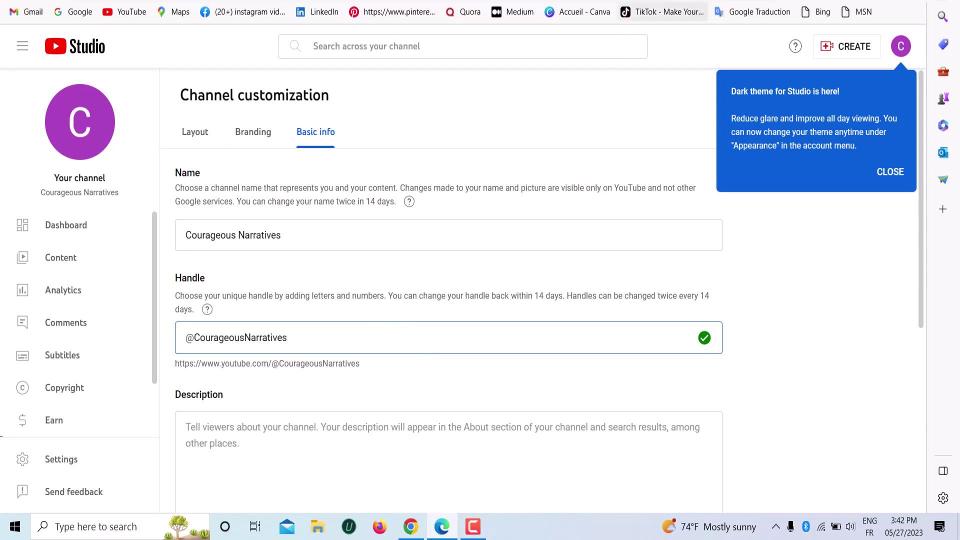
Copy the whole channel description generated by ChatGPT and paste it into the channel's Description in YouTube Studio.
key(ctrl+Tab)
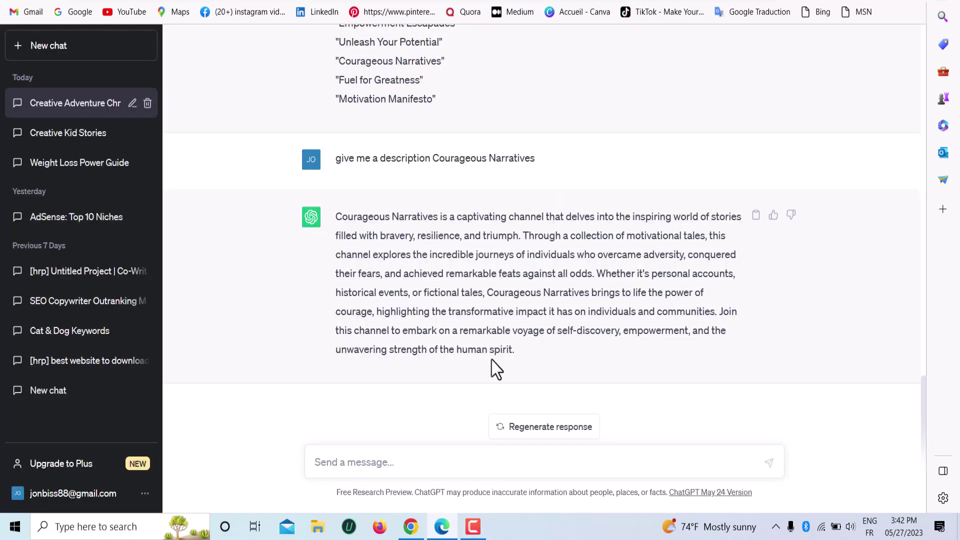
drag(508, 349, 336, 216)
right_click(377, 250)
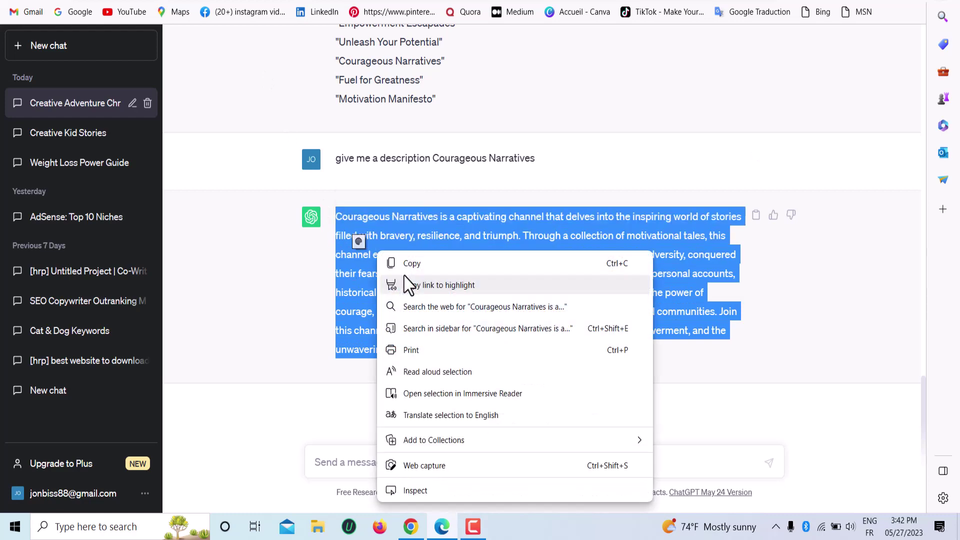
click(411, 270)
key(ctrl+Tab)
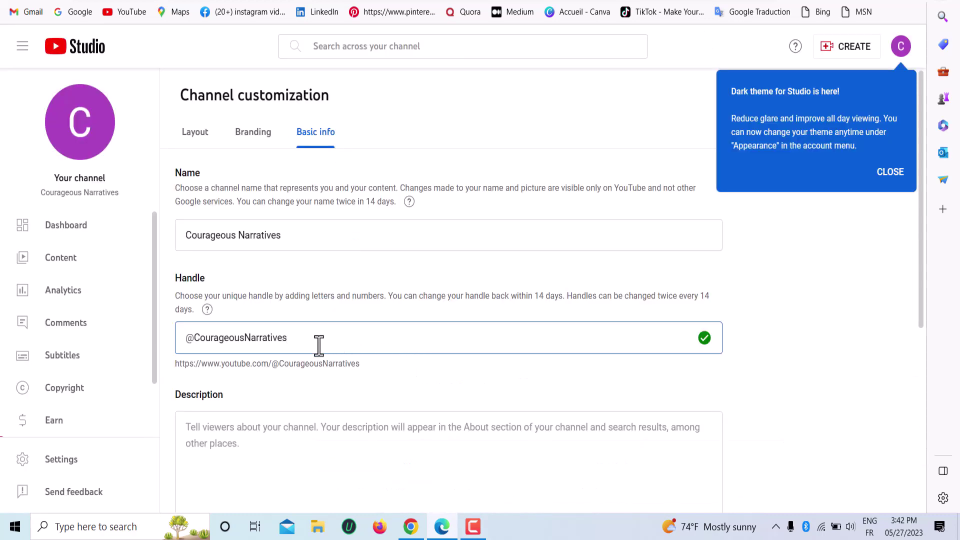
scroll(307, 372, down, 3)
scroll(302, 364, down, 1)
right_click(233, 213)
click(287, 323)
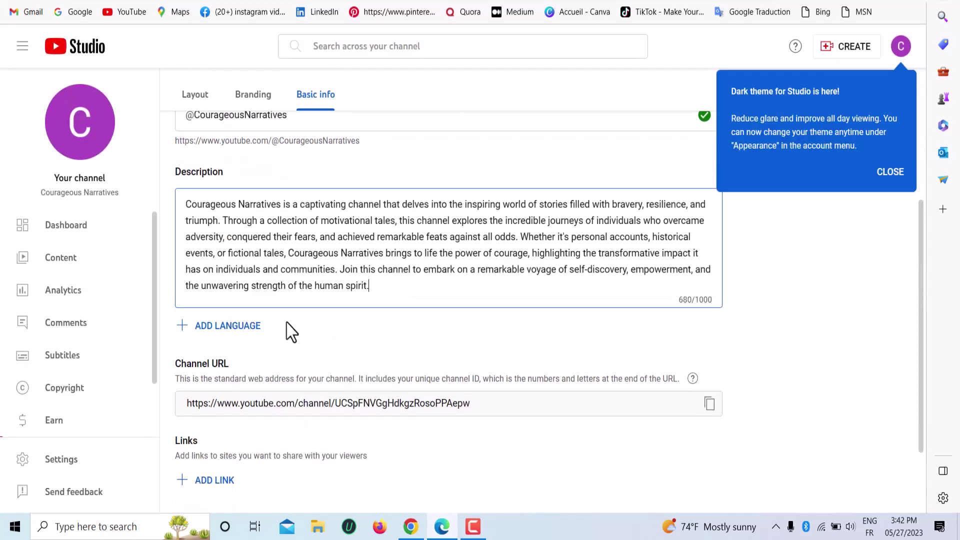
Close the Studio tips about the dark theme and playlists, and publish the channel's basic info changes.
scroll(450, 379, down, 2)
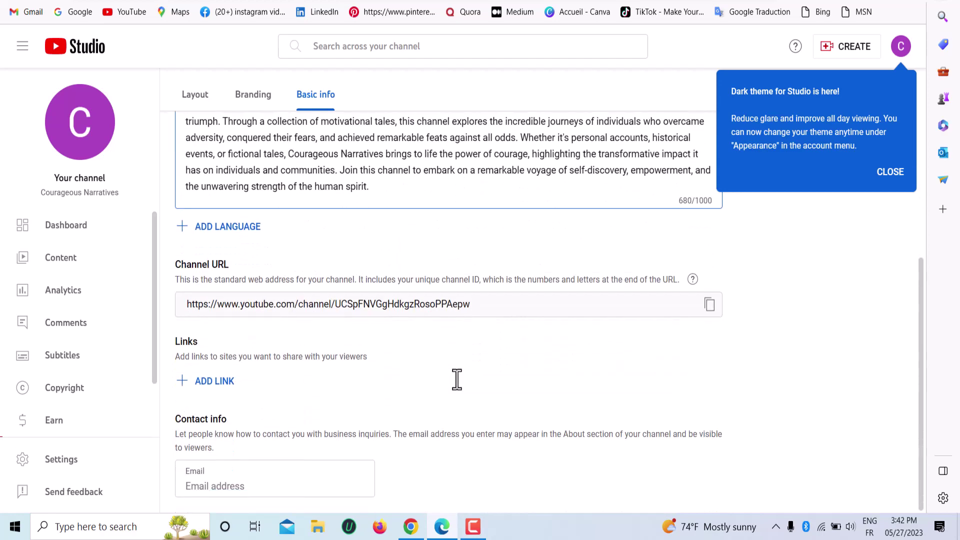
scroll(457, 380, up, 6)
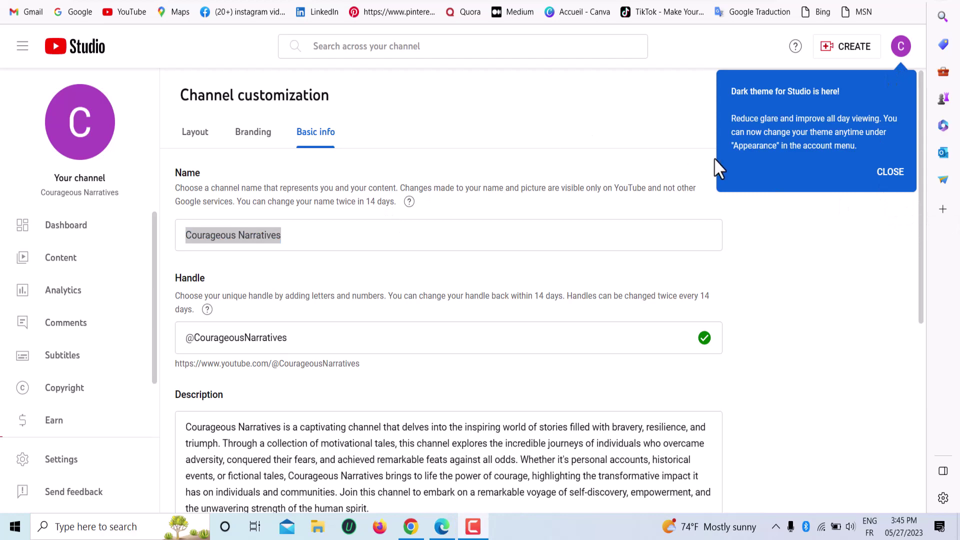
click(879, 172)
click(874, 127)
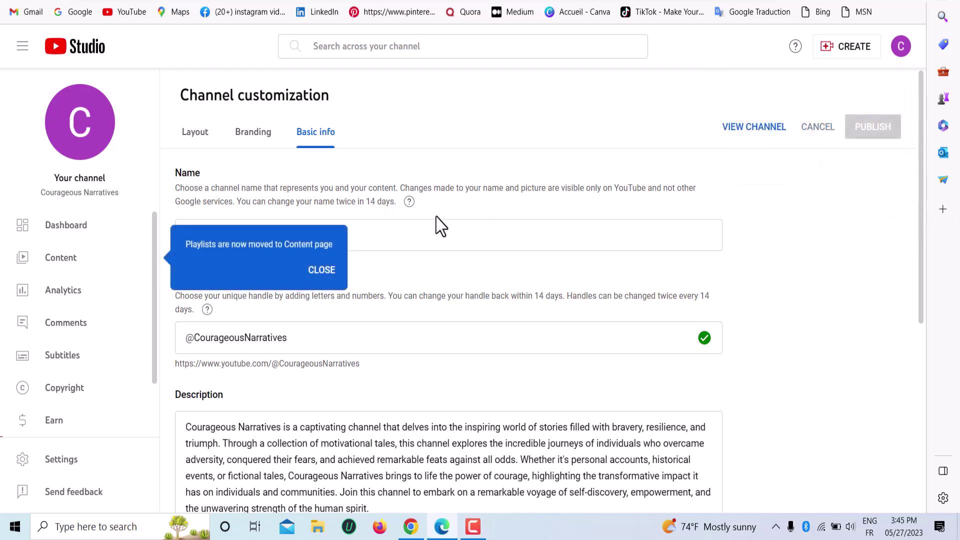
click(321, 270)
scroll(456, 273, down, 6)
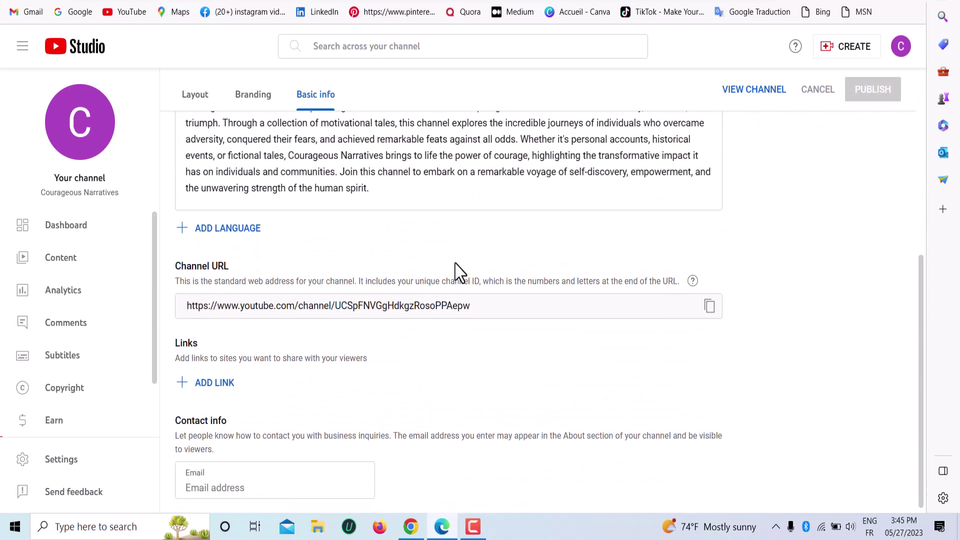
scroll(456, 272, up, 6)
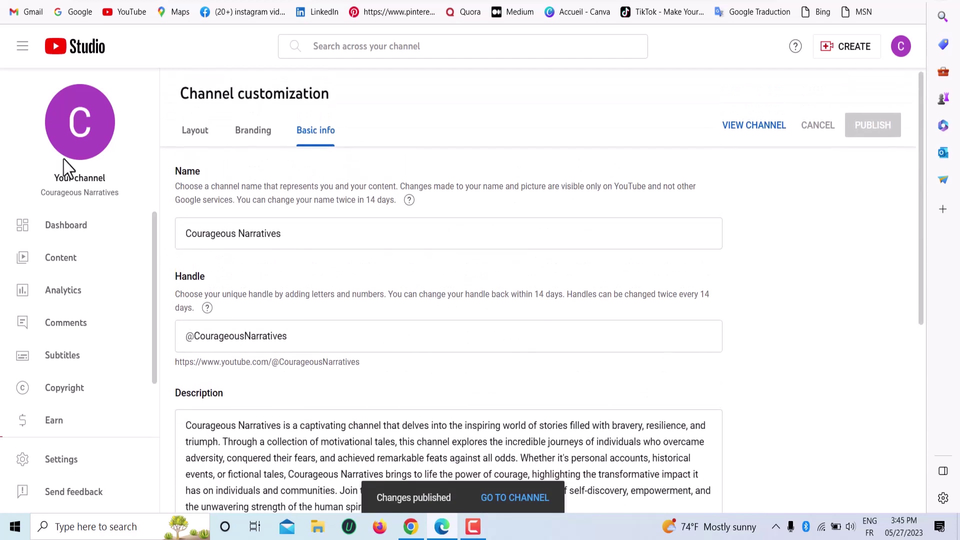
View the channel's public page, and open the Branding settings in the channel customization.
click(86, 132)
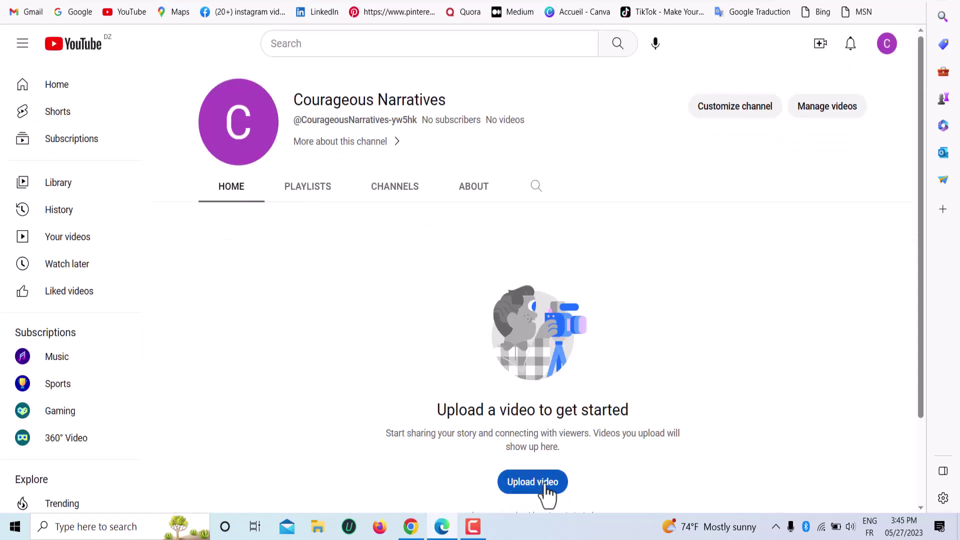
click(252, 136)
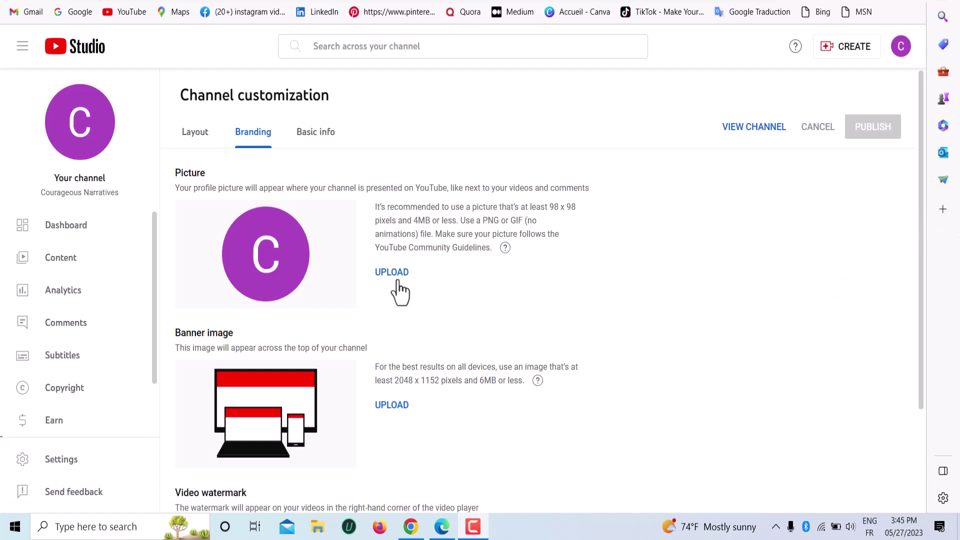
Switch to Pngtree, dismiss the account and sale pop-ups, and browse the PNG results for “courageous narratives”.
click(442, 526)
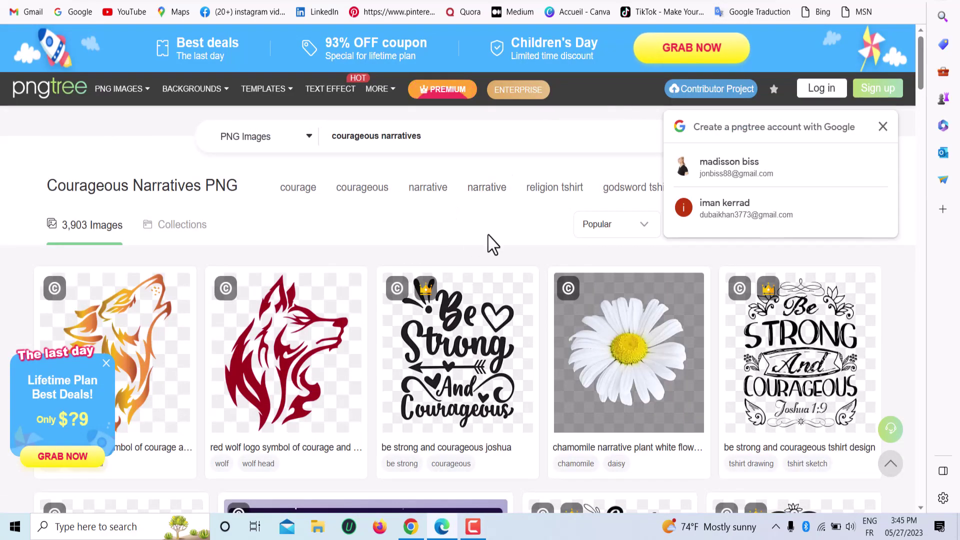
click(883, 126)
click(106, 363)
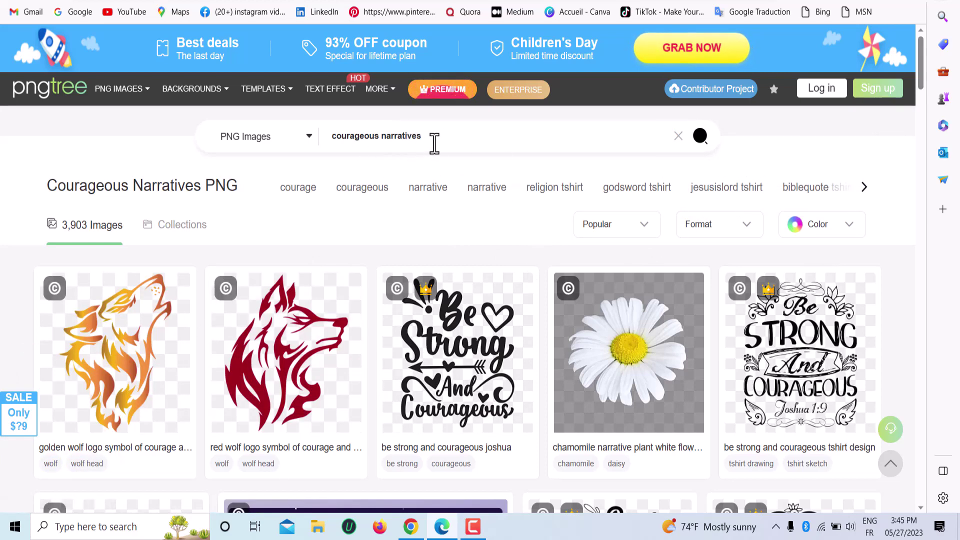
scroll(420, 234, down, 5)
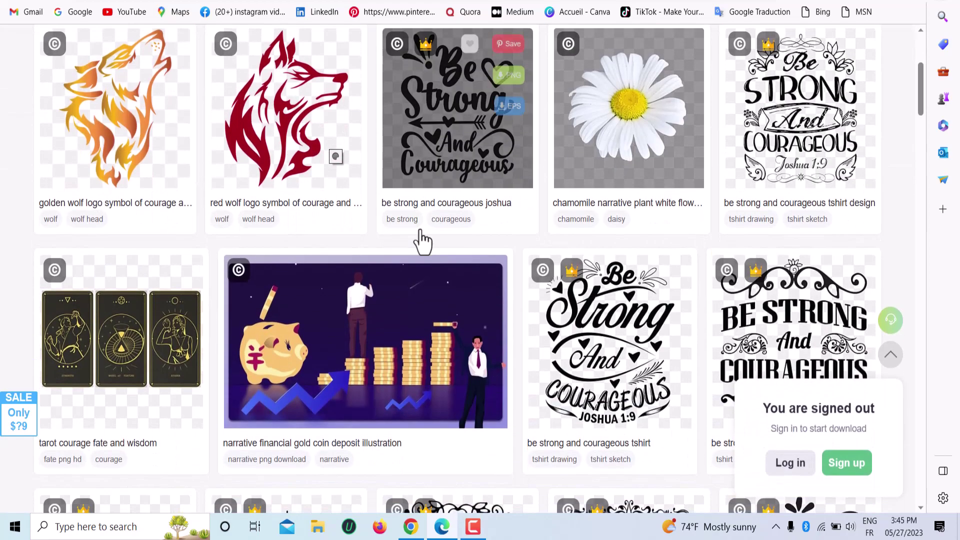
scroll(420, 245, down, 10)
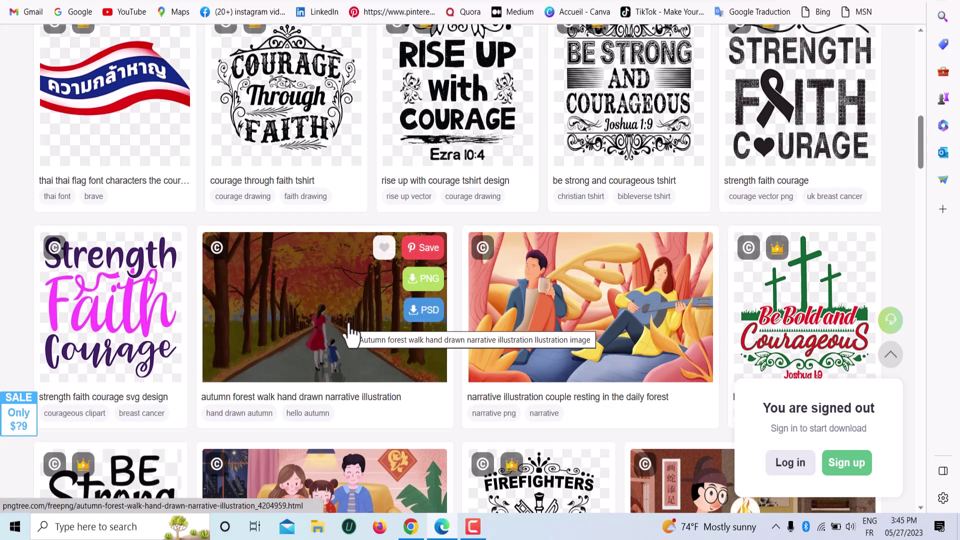
scroll(300, 320, down, 5)
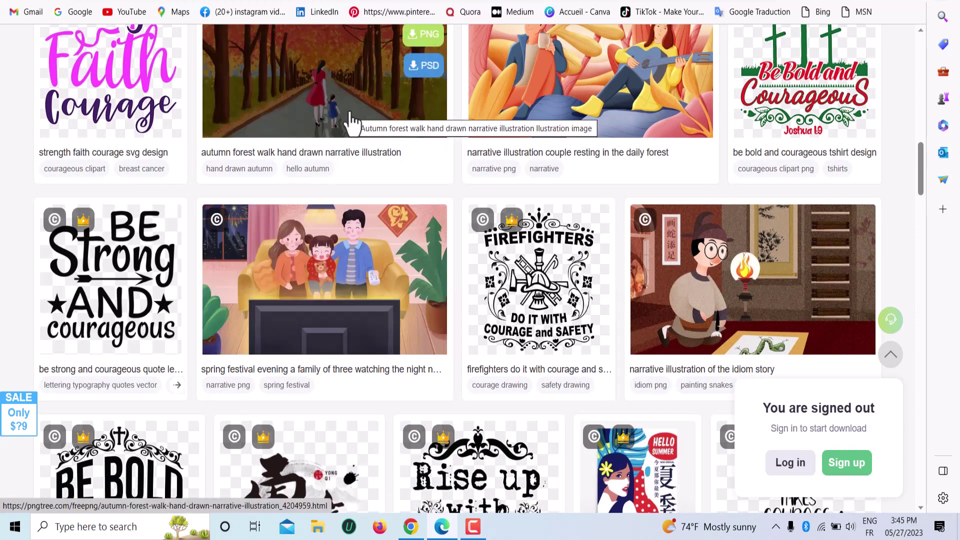
Try to download the spring festival family illustration by continuing with Google, and dismiss the download plan choices.
click(354, 258)
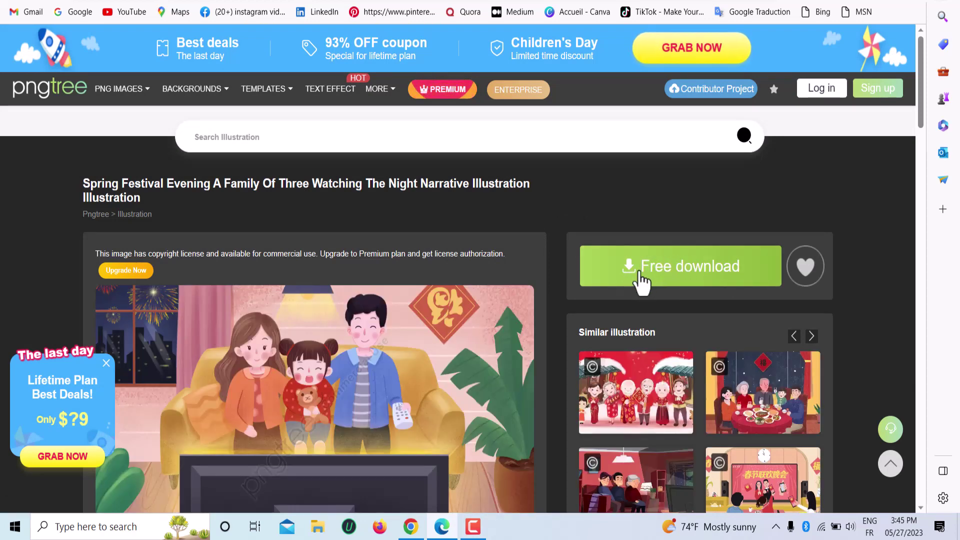
click(638, 277)
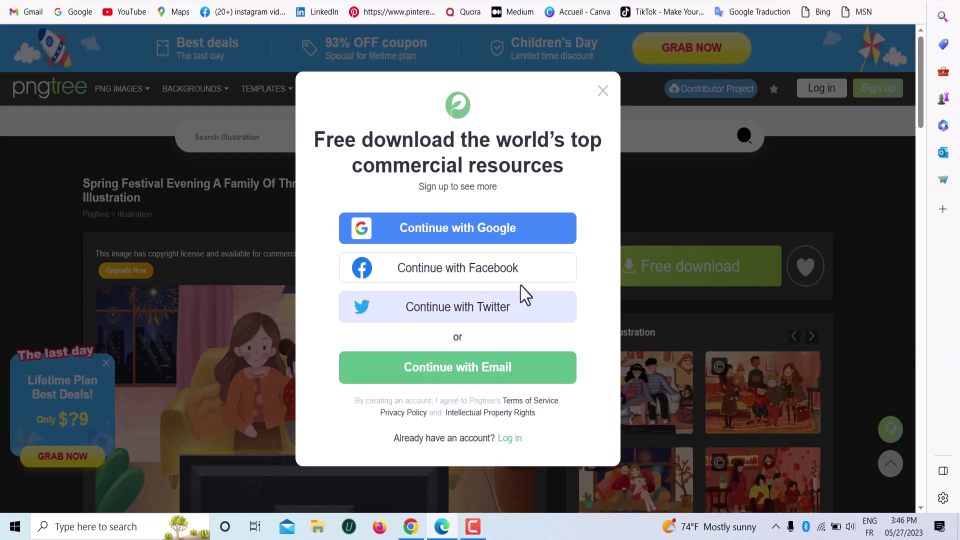
click(499, 245)
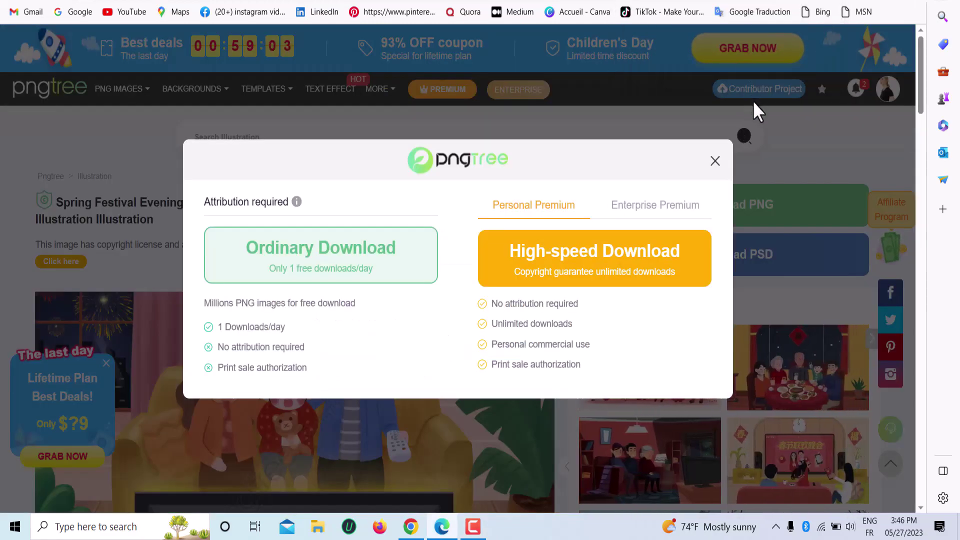
click(715, 160)
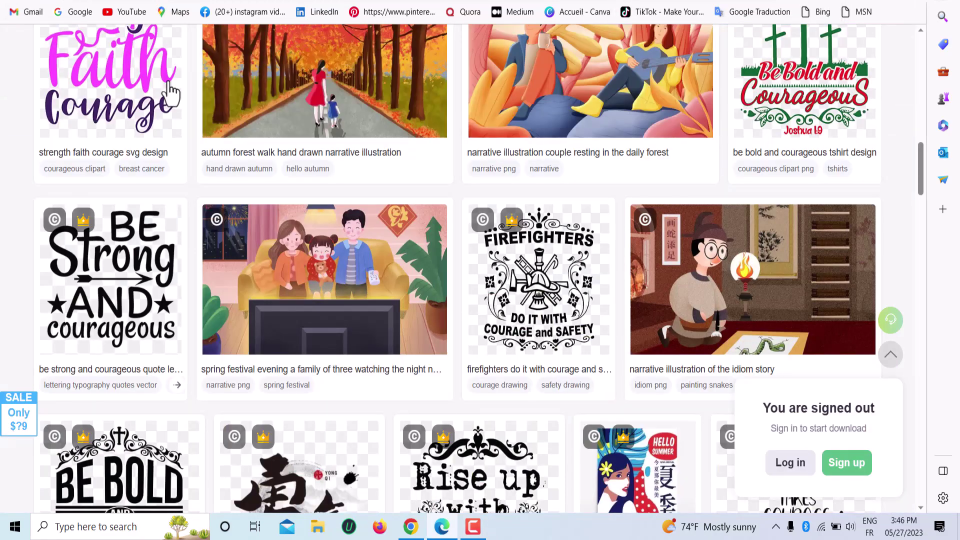
scroll(150, 102, up, 10)
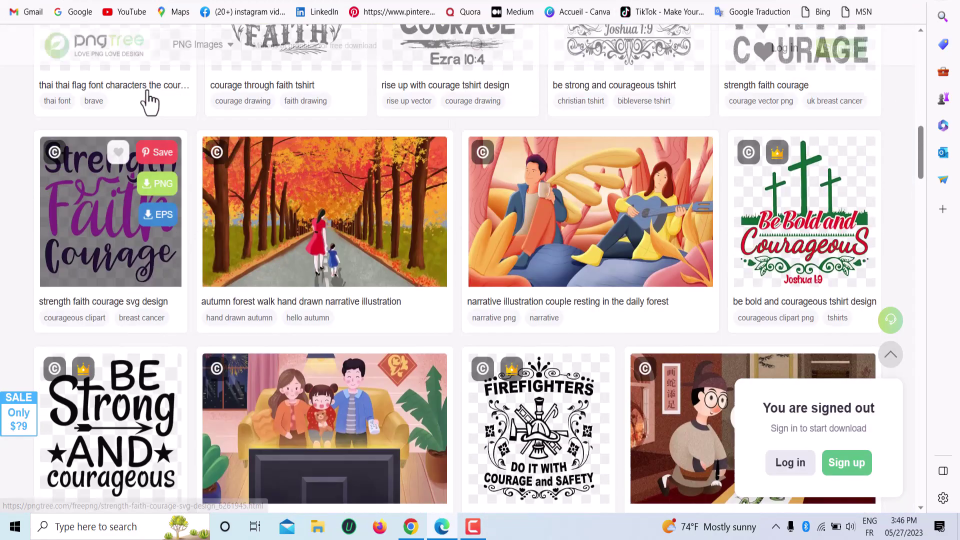
scroll(296, 189, up, 5)
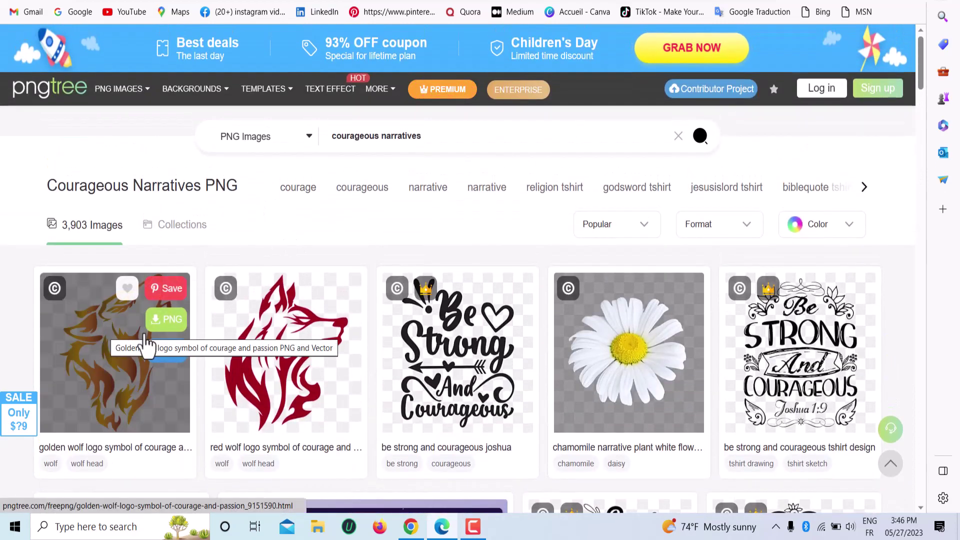
mouse_move(253, 328)
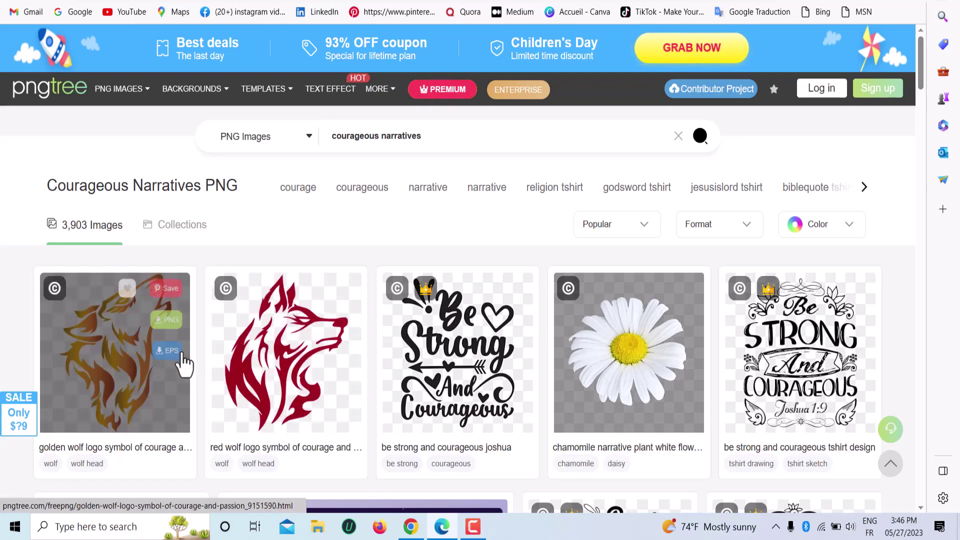
scroll(265, 362, down, 8)
Switch to Canva, find YouTube Channel Logo templates and customize the Black Elegant and Luxury Fashion YouTube Channel Logo.
key(alt+Tab)
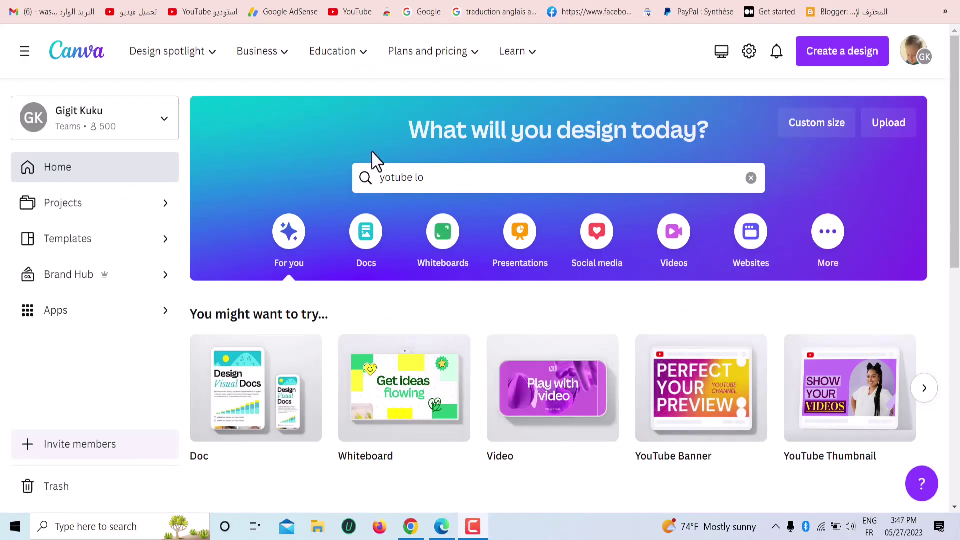
scroll(457, 186, down, 5)
scroll(455, 257, up, 5)
click(444, 180)
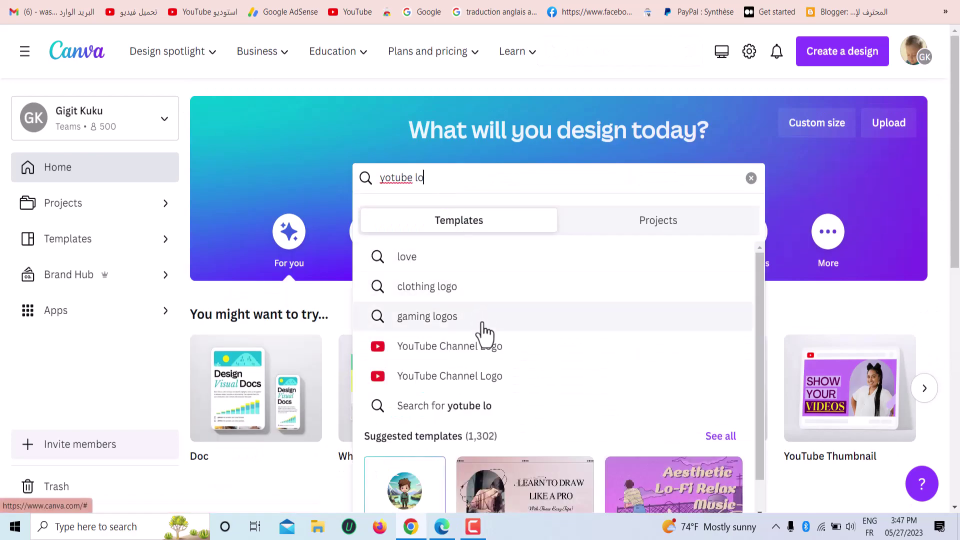
click(490, 350)
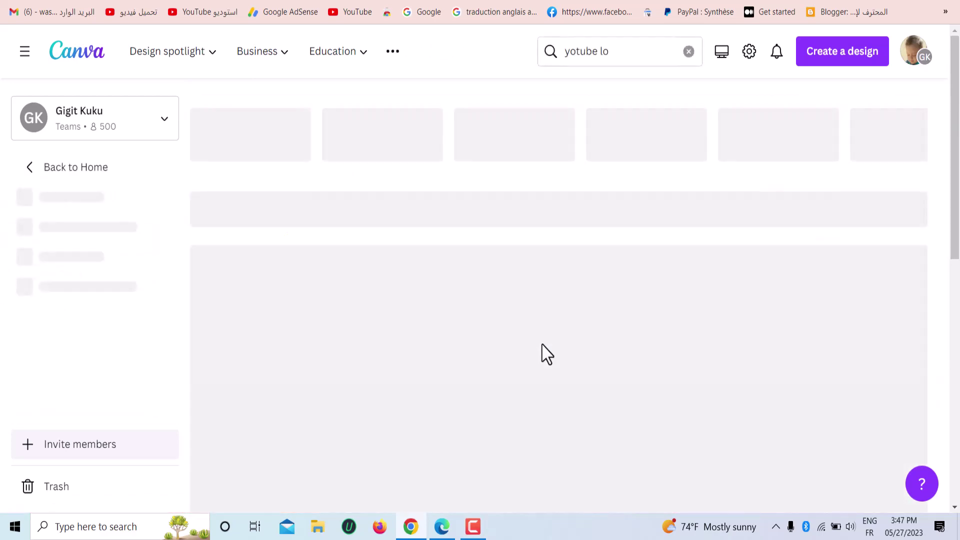
scroll(544, 323, down, 4)
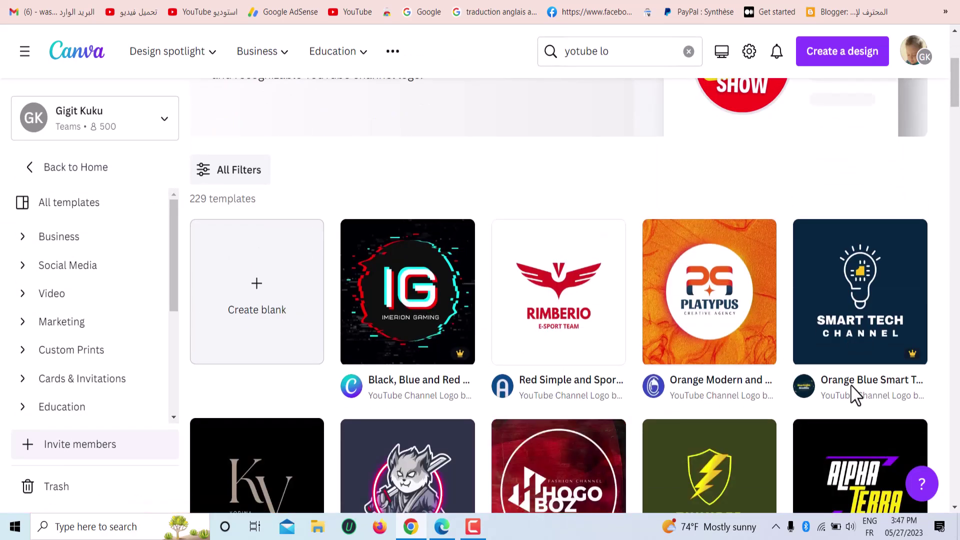
click(767, 358)
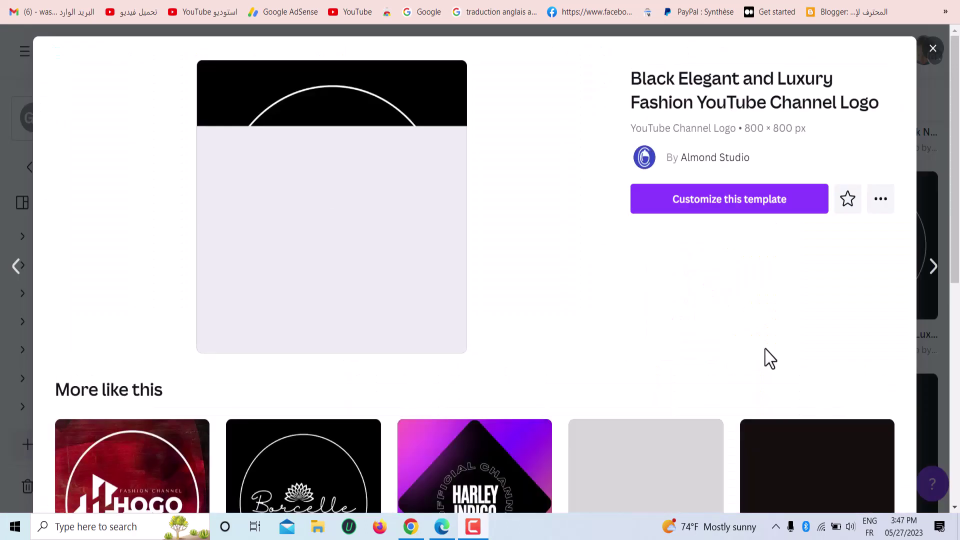
click(727, 200)
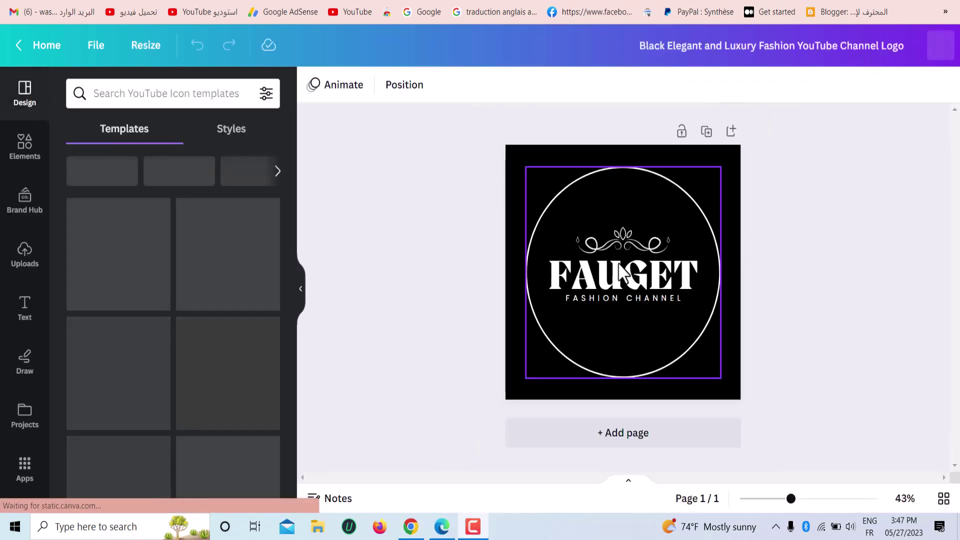
Leave the circle's crop mode and move the circle aside so the logo text can be selected.
click(616, 266)
double_click(620, 271)
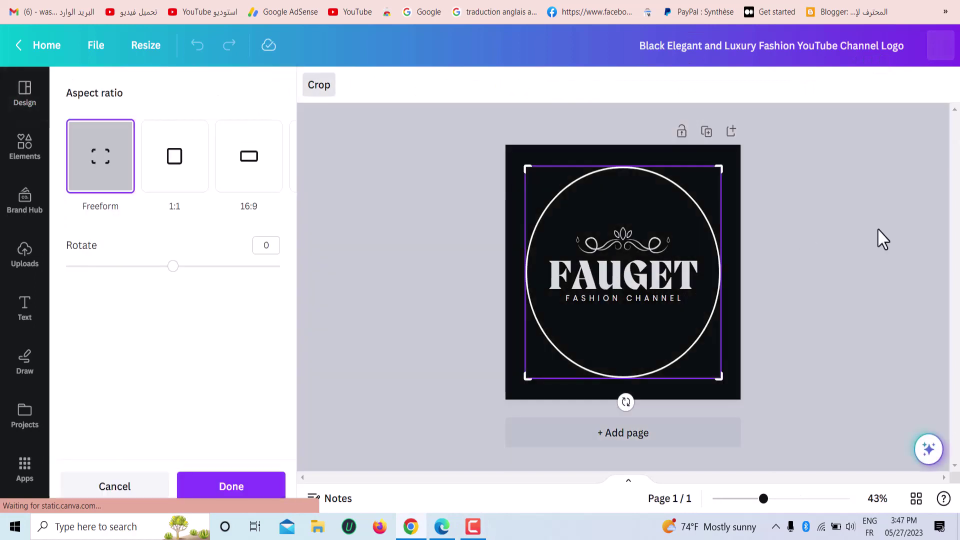
click(883, 239)
drag(632, 285, 757, 285)
Replace the FAUGET text in the logo with the copied channel name, Courageous Narratives.
click(610, 274)
drag(550, 275, 593, 277)
right_click(593, 277)
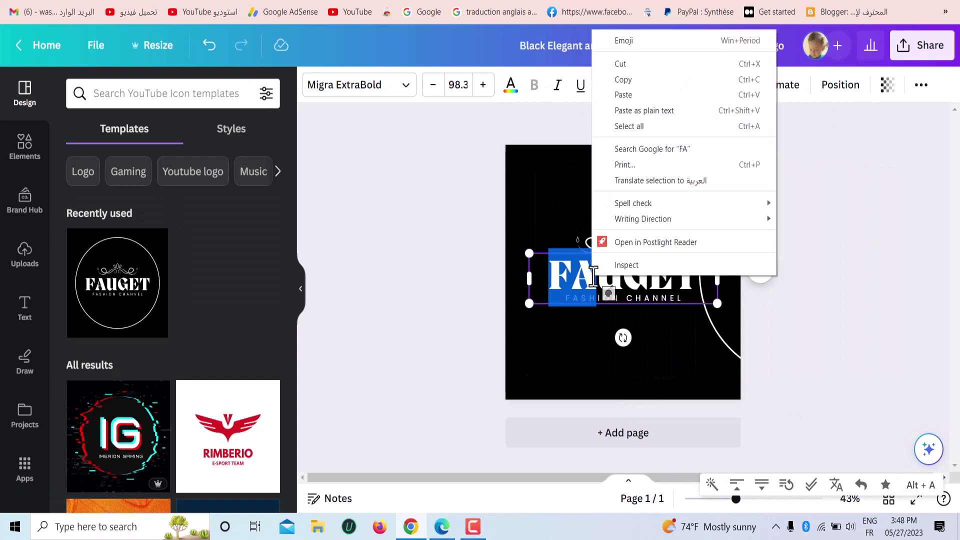
key(Escape)
double_click(583, 285)
right_click(575, 276)
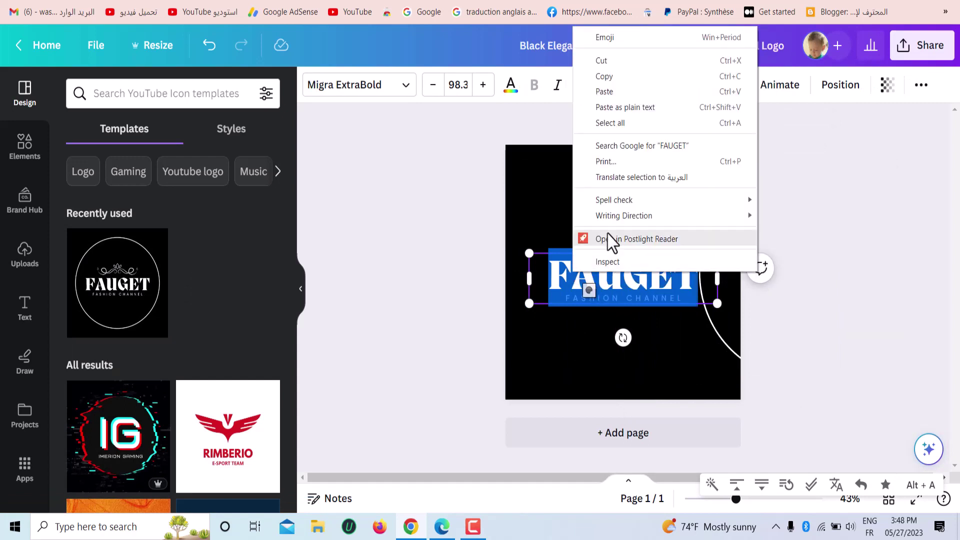
click(613, 92)
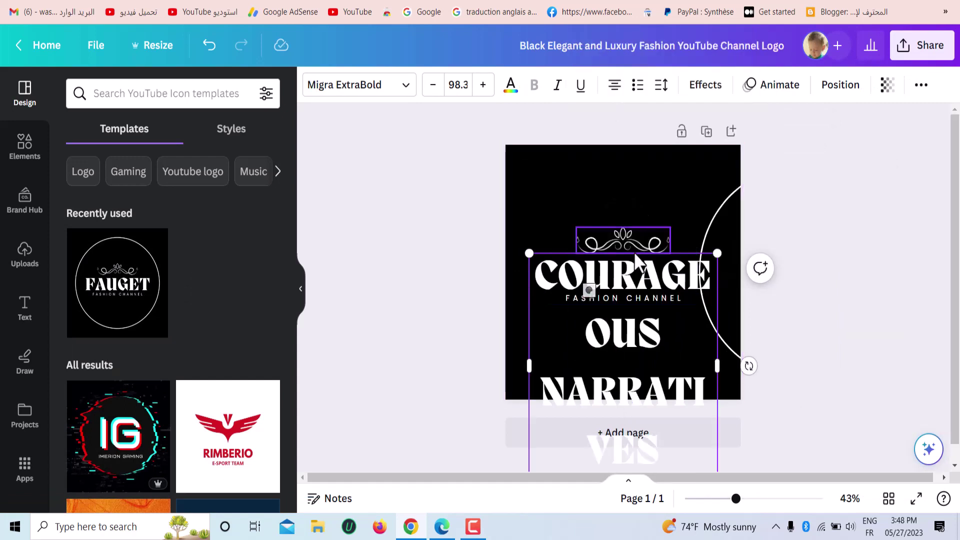
Reduce the channel name's font size to 67.3 so it fits on two lines.
click(435, 86)
click(434, 86)
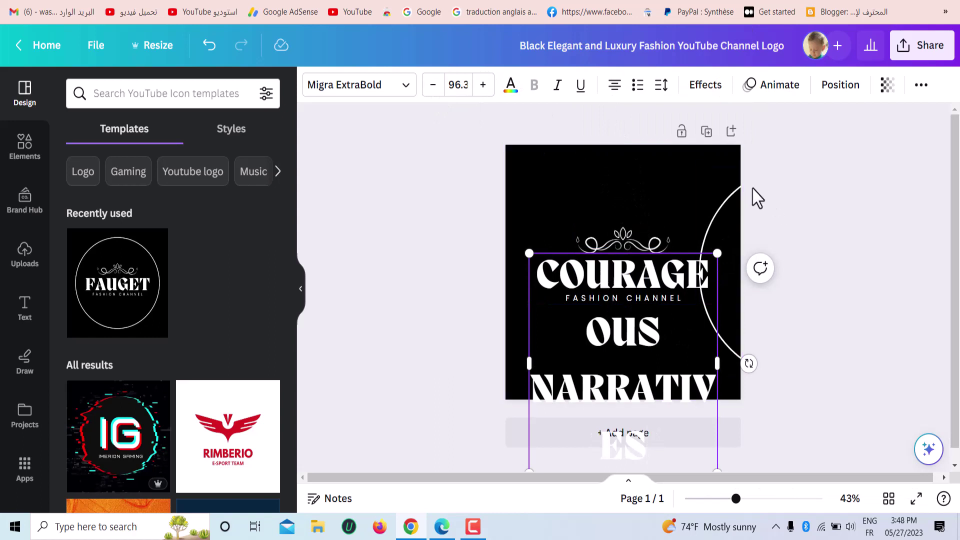
click(442, 90)
click(443, 90)
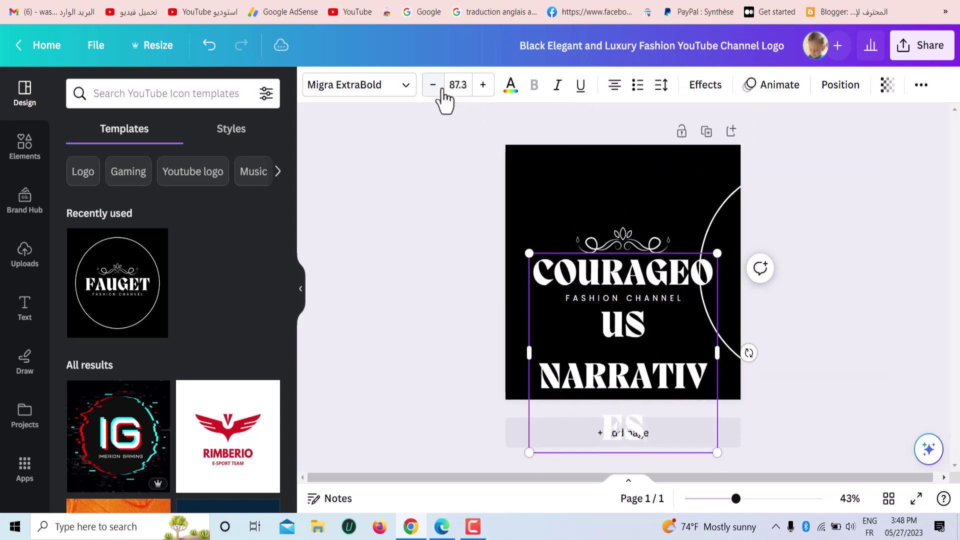
click(442, 90)
click(442, 90)
click(442, 90)
click(443, 92)
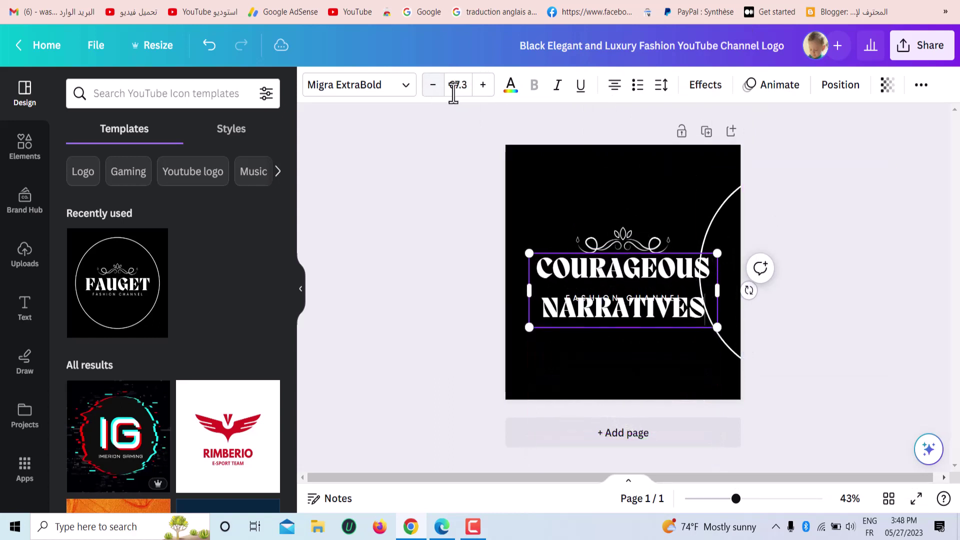
Move the channel name slightly down and delete the “FASHION CHANNEL” line from the logo.
drag(584, 270, 616, 285)
click(625, 297)
click(624, 256)
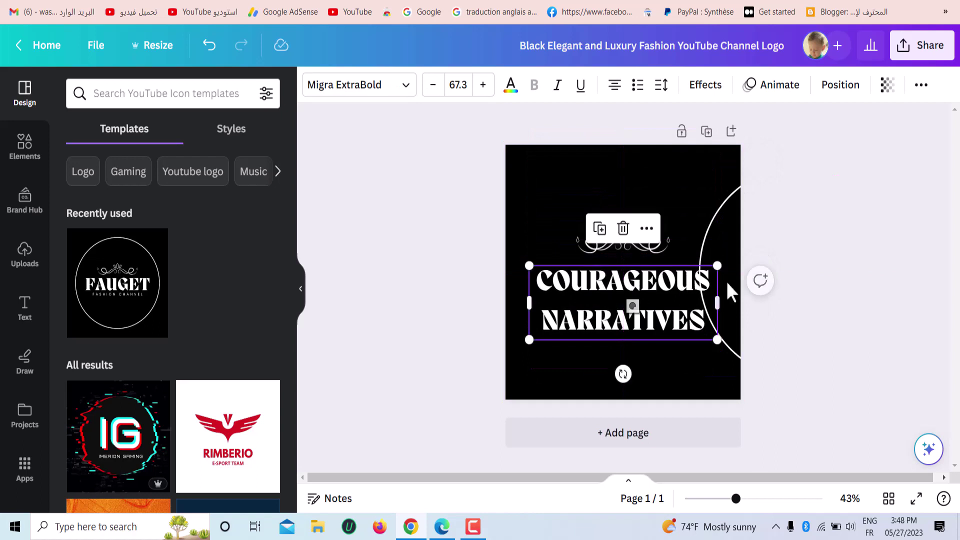
Scale the channel name to font size 48.2, center it below the ornament and move the circle back around it.
drag(718, 266, 665, 281)
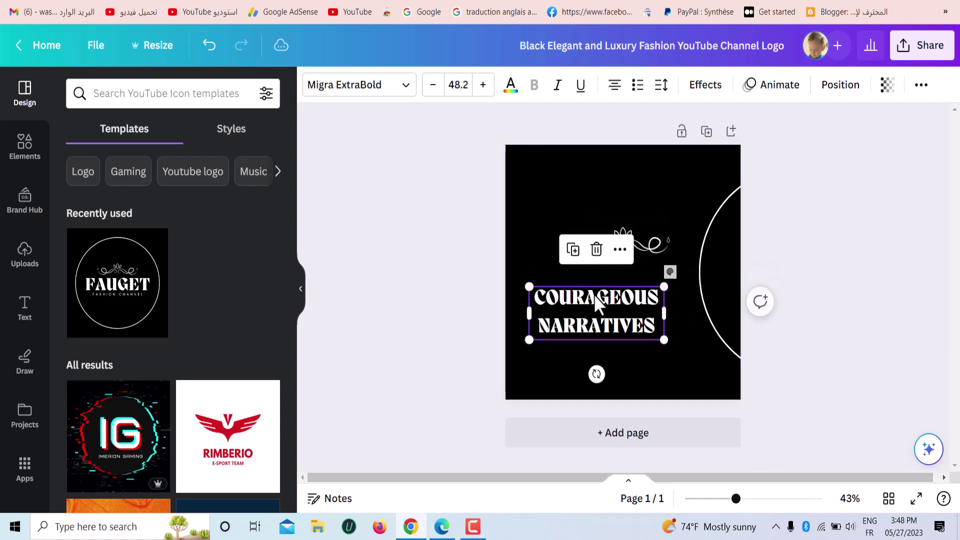
drag(591, 293, 606, 283)
drag(735, 310, 776, 313)
click(592, 305)
drag(593, 305, 598, 299)
drag(748, 299, 548, 276)
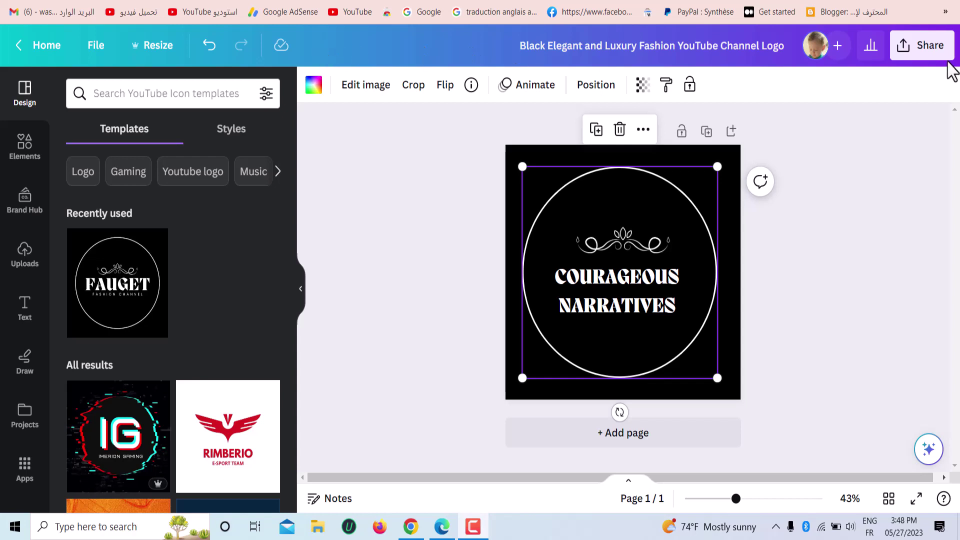
Download the logo as a PNG with a transparent background.
click(936, 50)
click(822, 430)
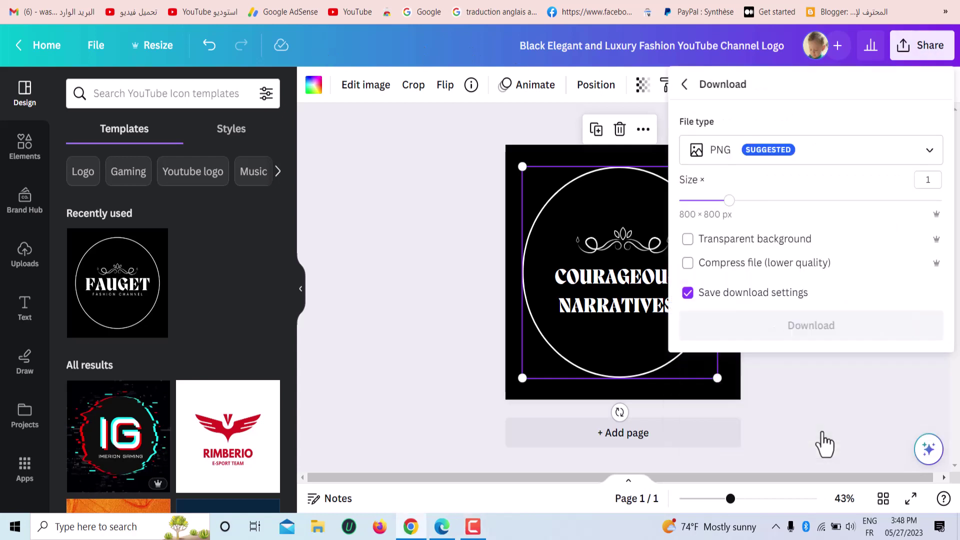
click(730, 241)
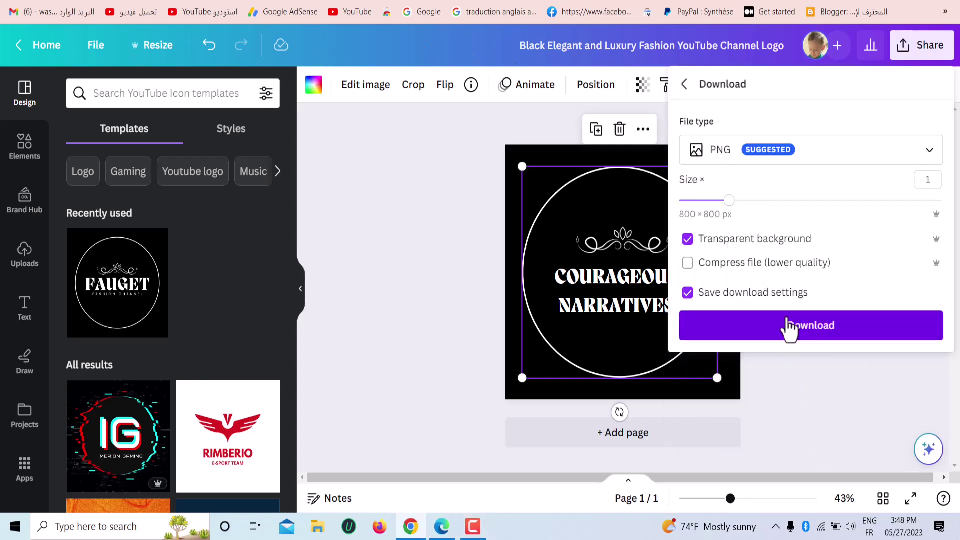
click(788, 327)
Return to the template search, shorten the query to “yotube” and open the YouTube Banner templates.
key(alt+Left)
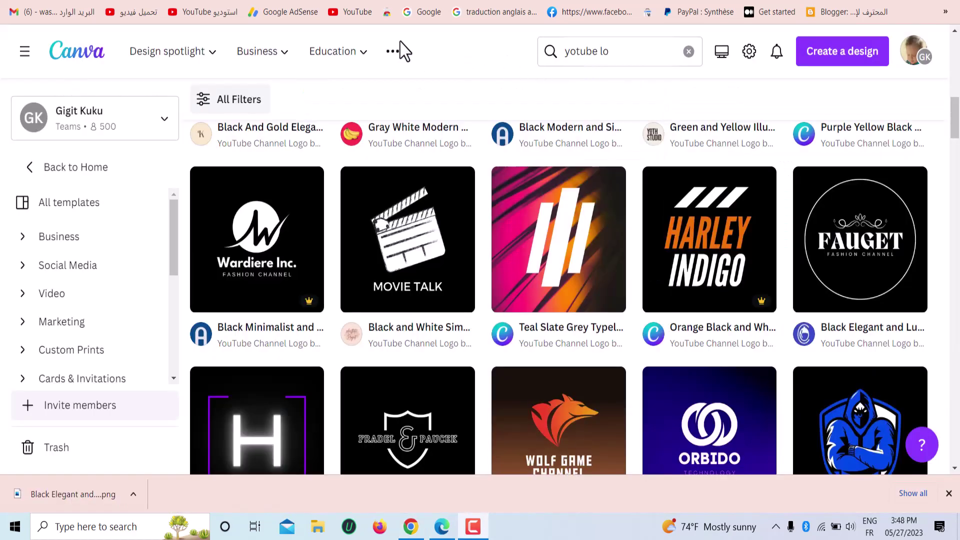
click(628, 63)
key(BackSpace)
key(BackSpace)
key(BackSpace)
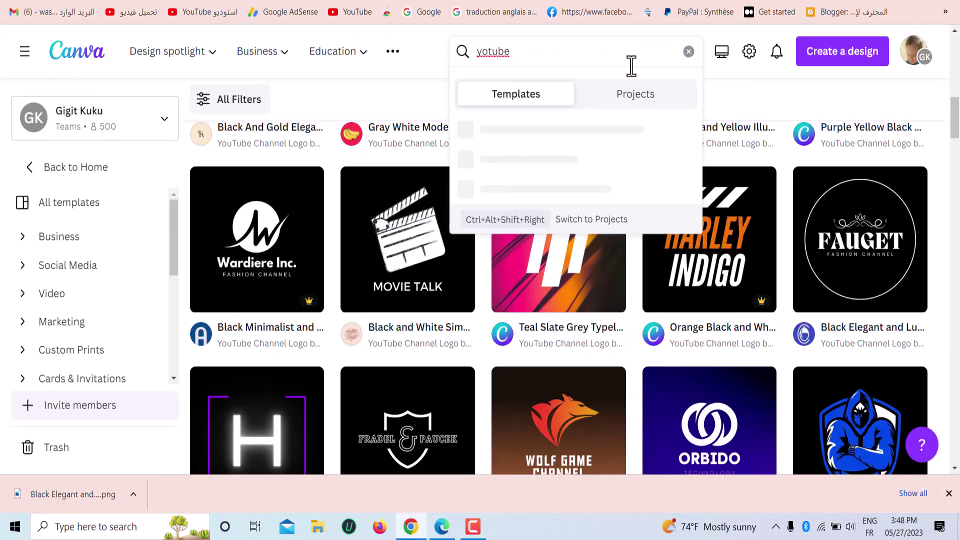
click(590, 145)
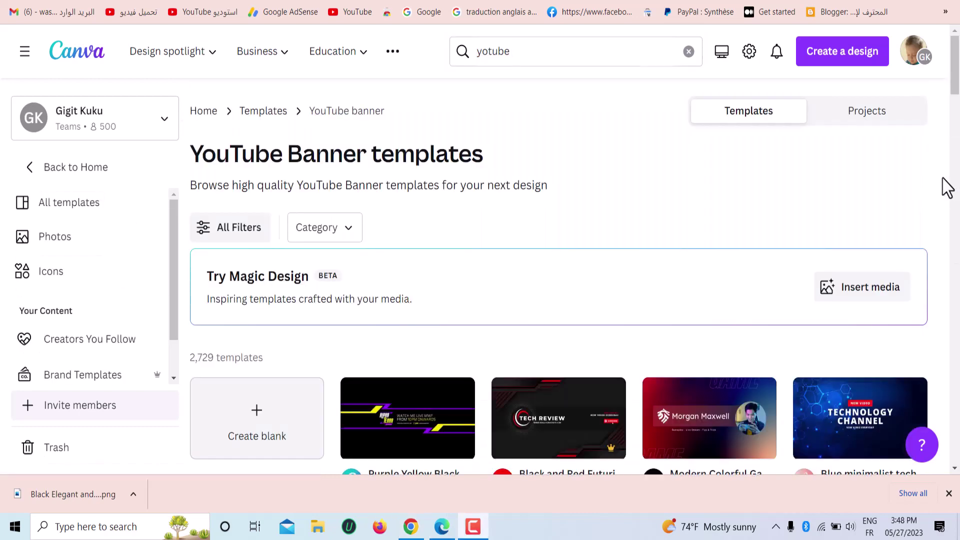
Browse the YouTube banner templates and open the purple, yellow and black neon sci-fi banner for customizing.
scroll(508, 288, down, 5)
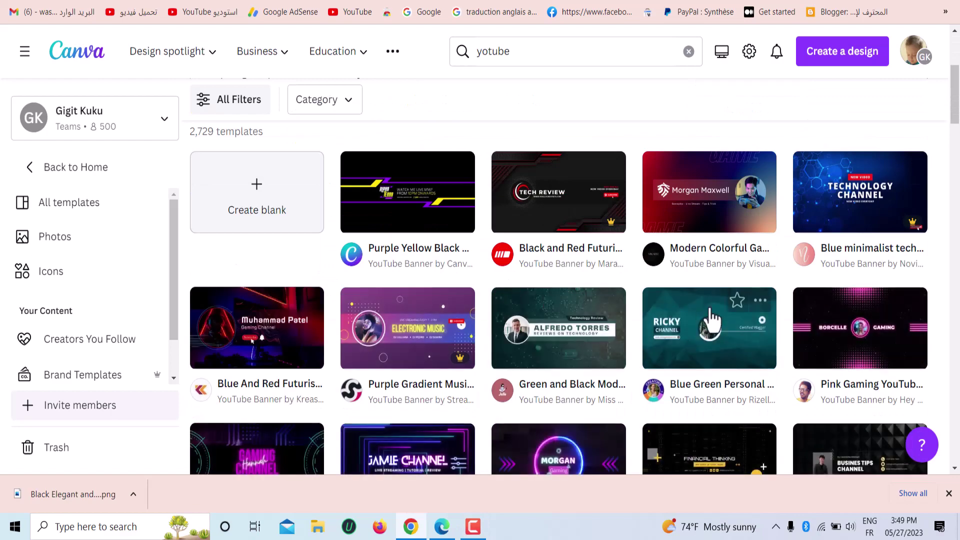
scroll(508, 287, up, 5)
scroll(710, 321, down, 4)
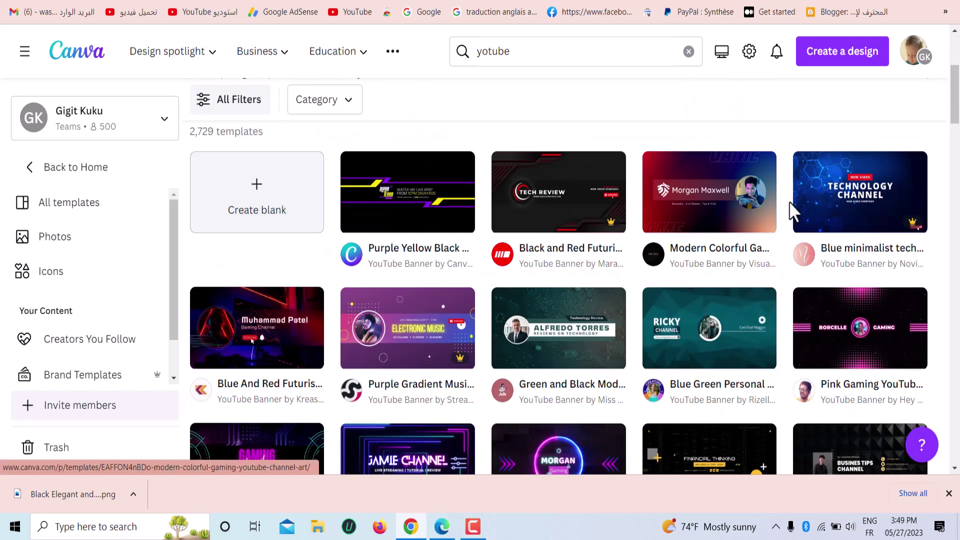
click(431, 220)
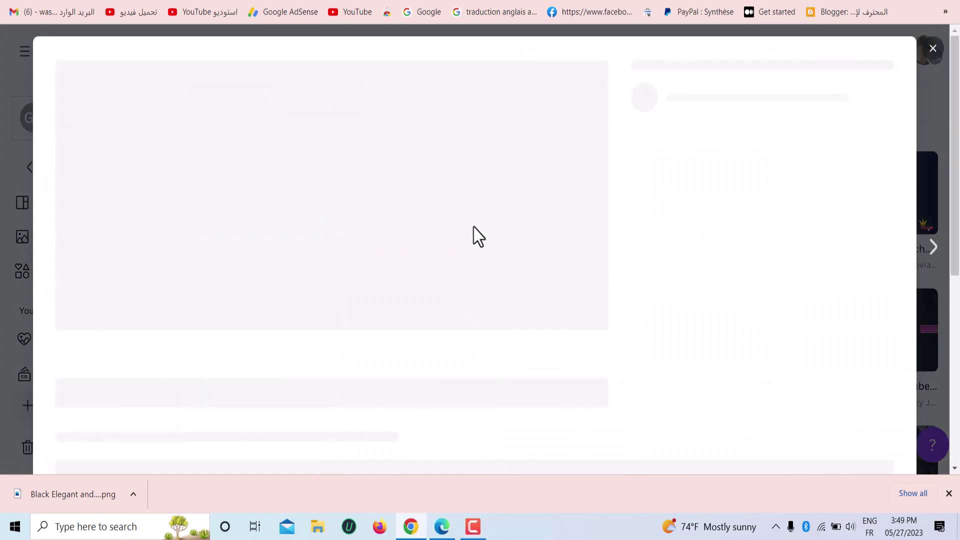
click(651, 172)
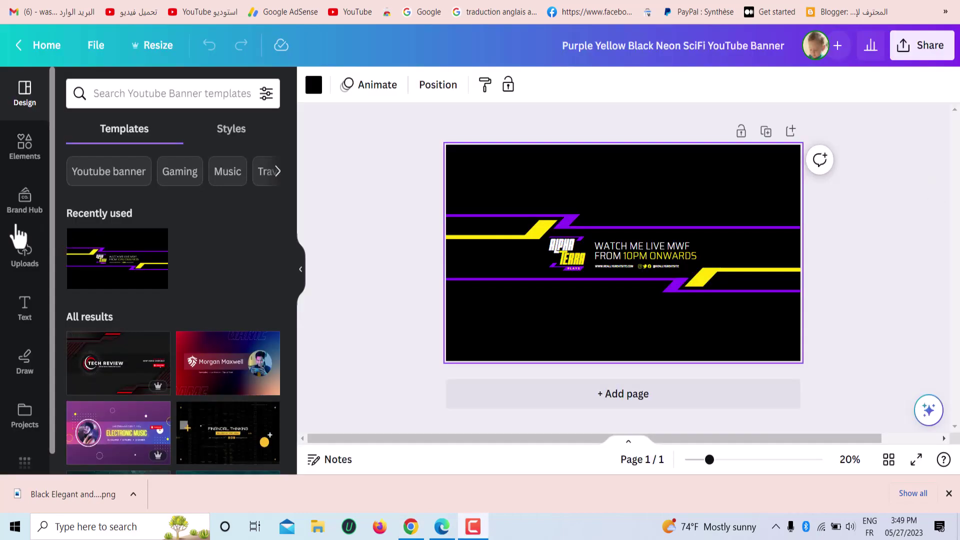
Upload the Pngtree family illustration, add it to the banner and set it as the page background.
click(23, 252)
click(144, 127)
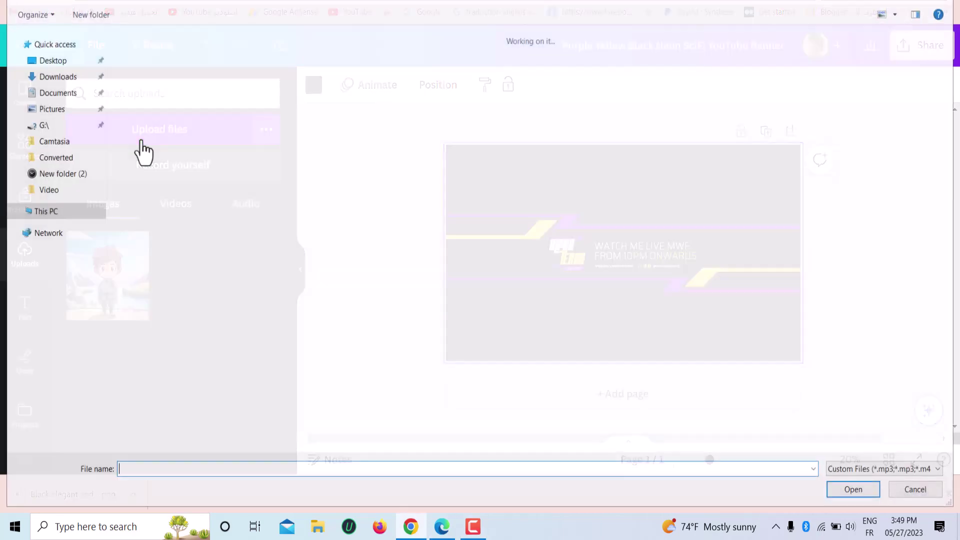
click(221, 97)
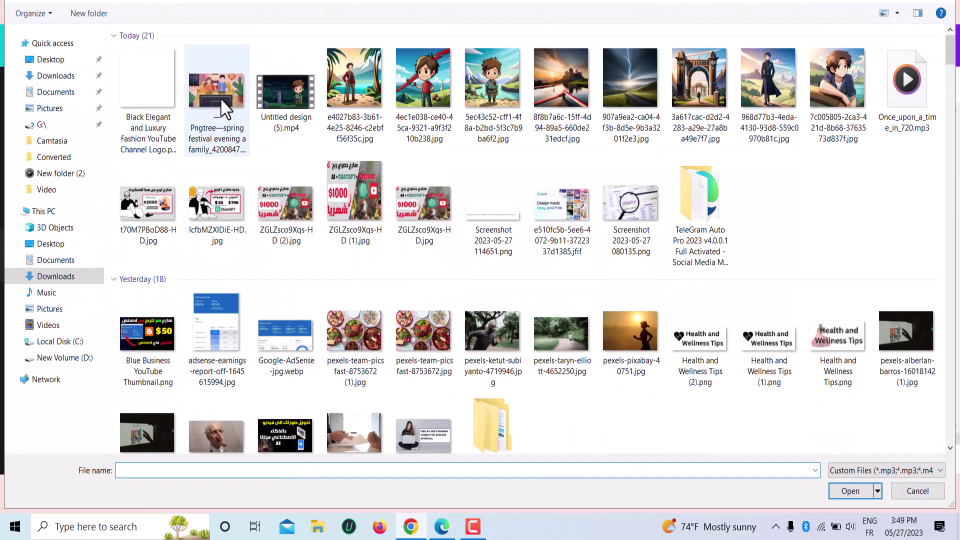
click(850, 491)
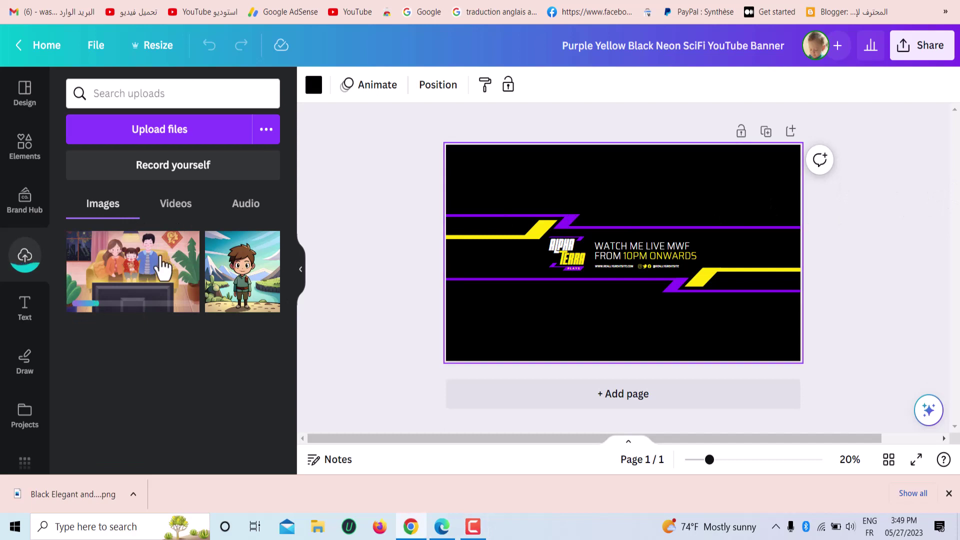
click(160, 268)
right_click(535, 219)
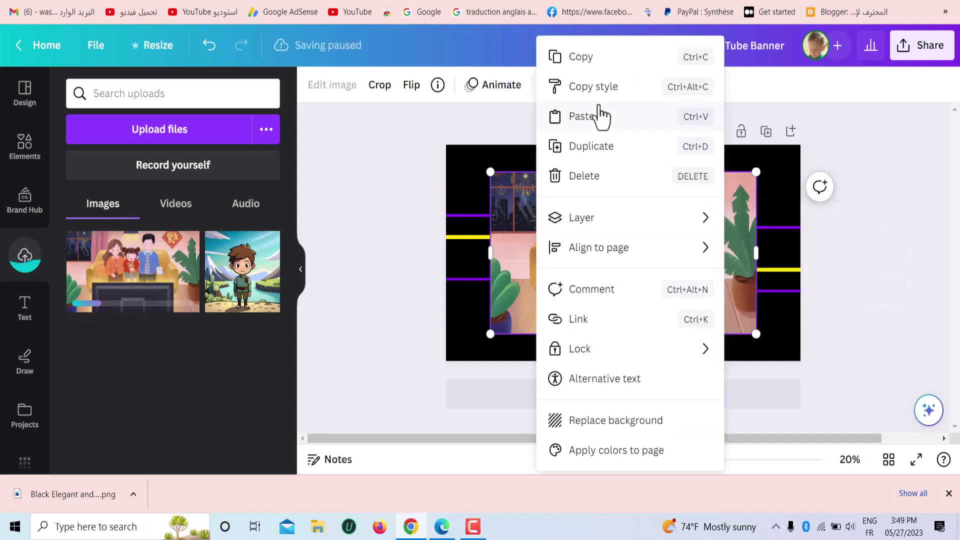
click(646, 422)
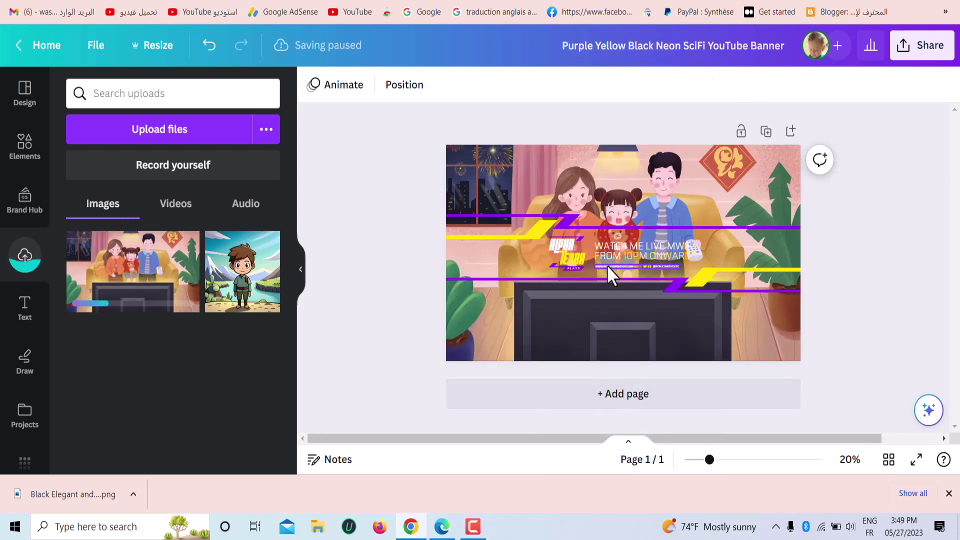
Delete the “WATCH ME LIVE MWF FROM 10PM ONWARDS” tagline and the “ALPHA TERRA PLAYS” texts from the banner.
click(604, 251)
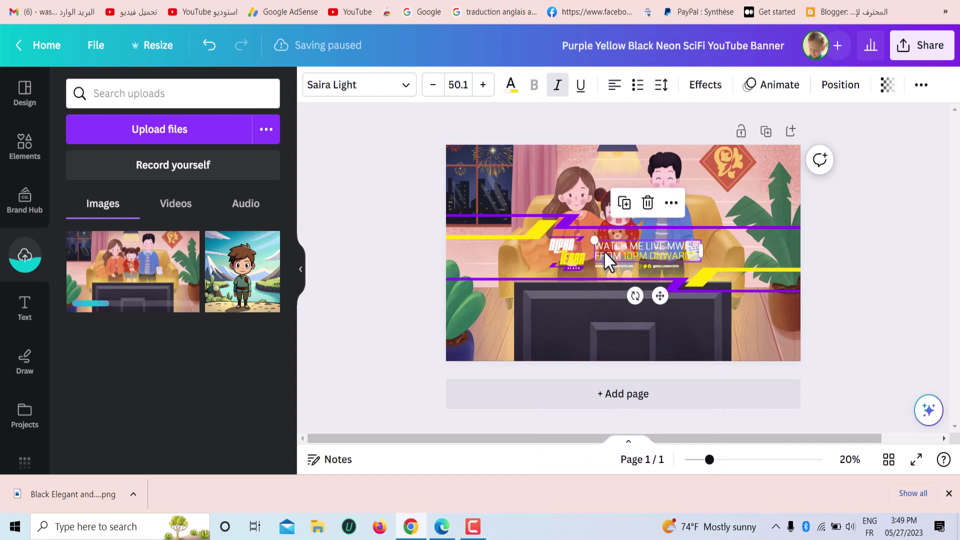
click(647, 202)
click(551, 250)
click(551, 250)
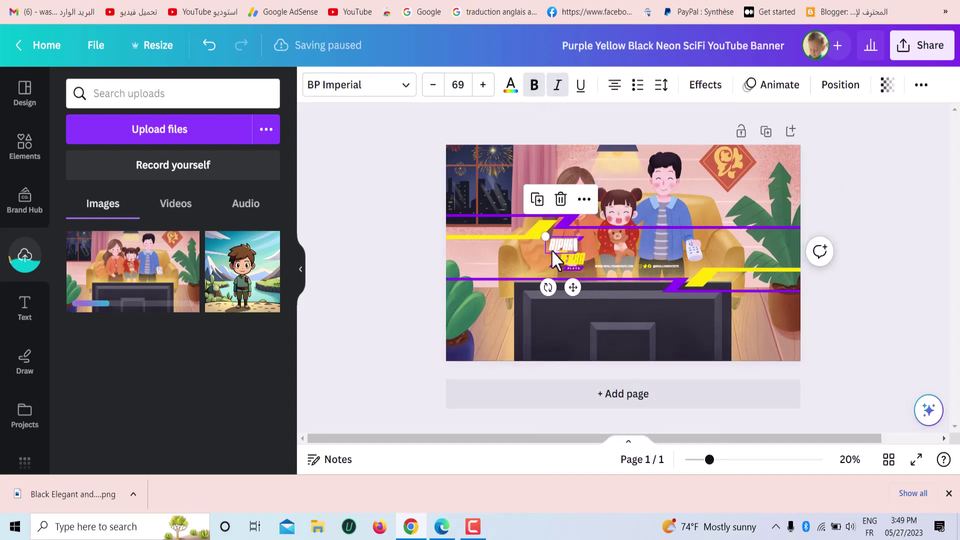
click(561, 201)
click(571, 266)
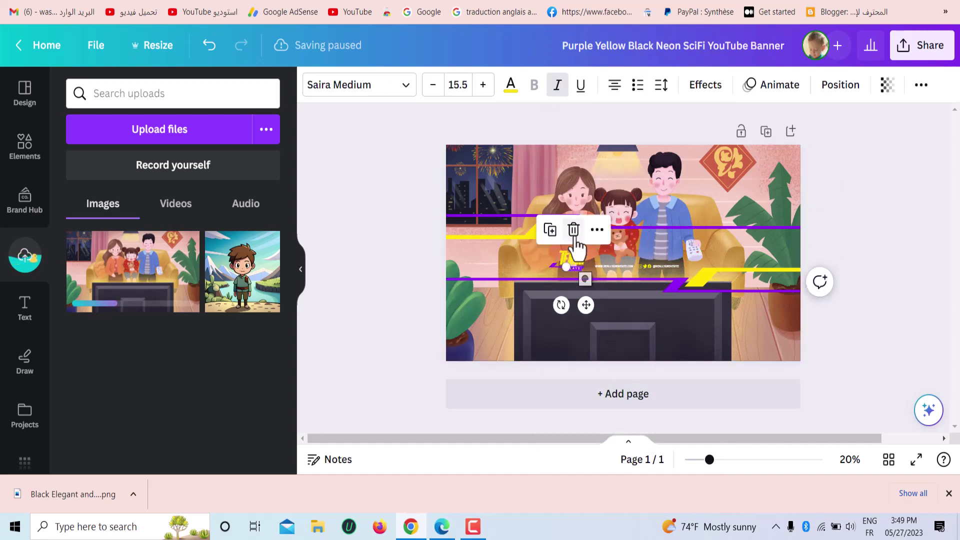
click(572, 262)
click(572, 260)
click(572, 214)
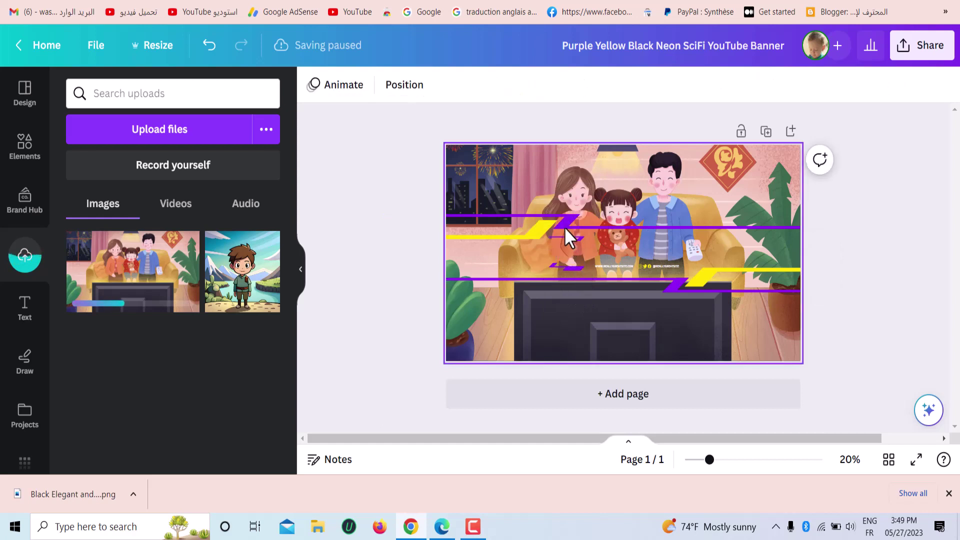
Delete the upper purple slanted shape and the grouped website and social media line from the banner.
click(564, 227)
click(570, 253)
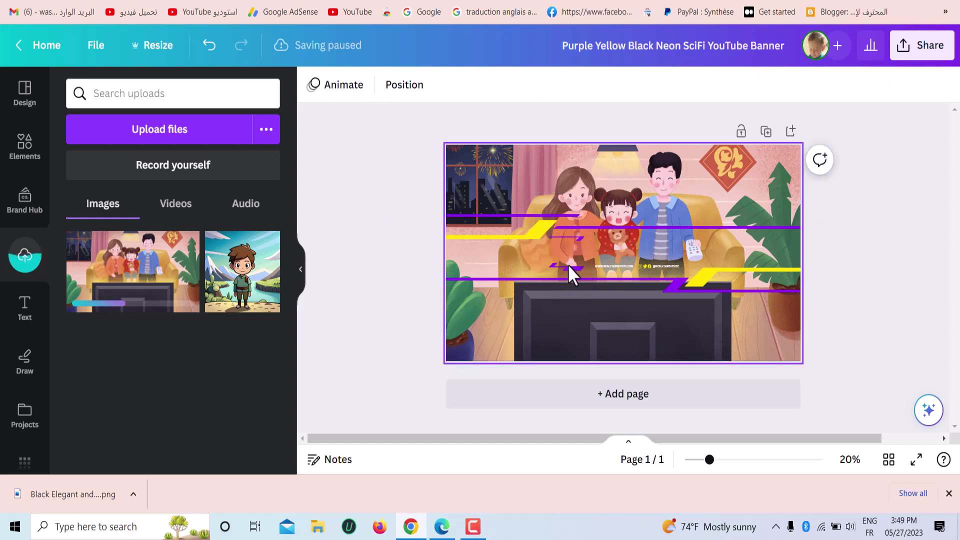
click(569, 265)
click(607, 265)
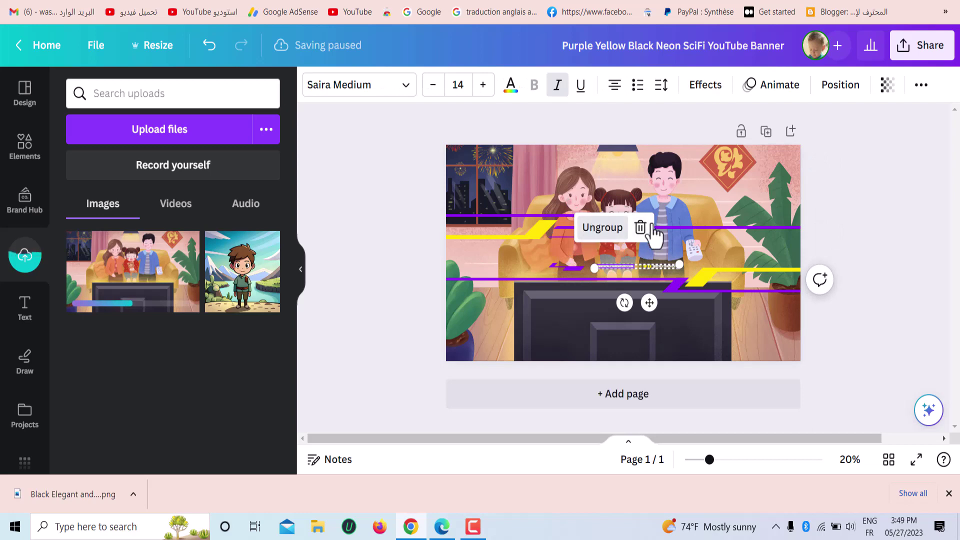
click(681, 228)
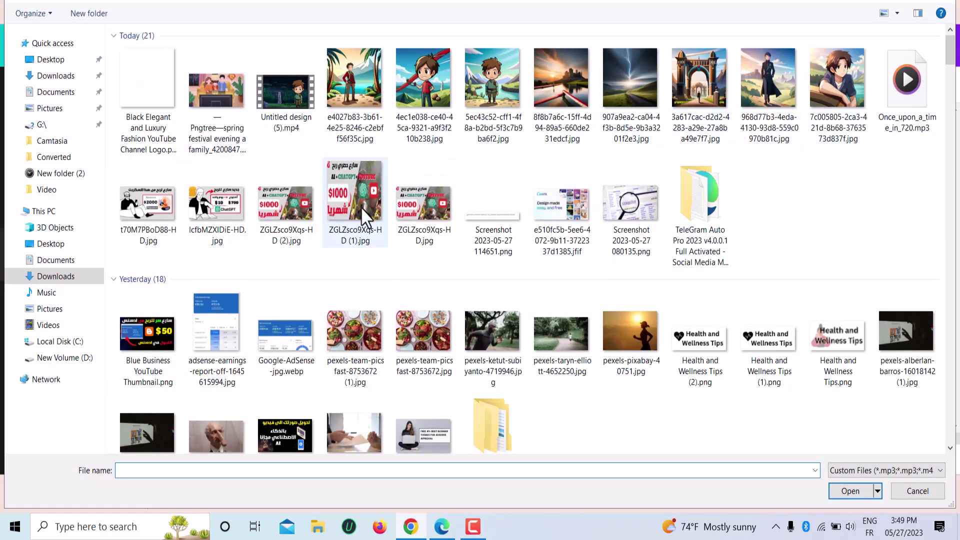
Add the transparent Courageous Narratives logo to the banner and scale it down near the center.
key(Escape)
click(123, 279)
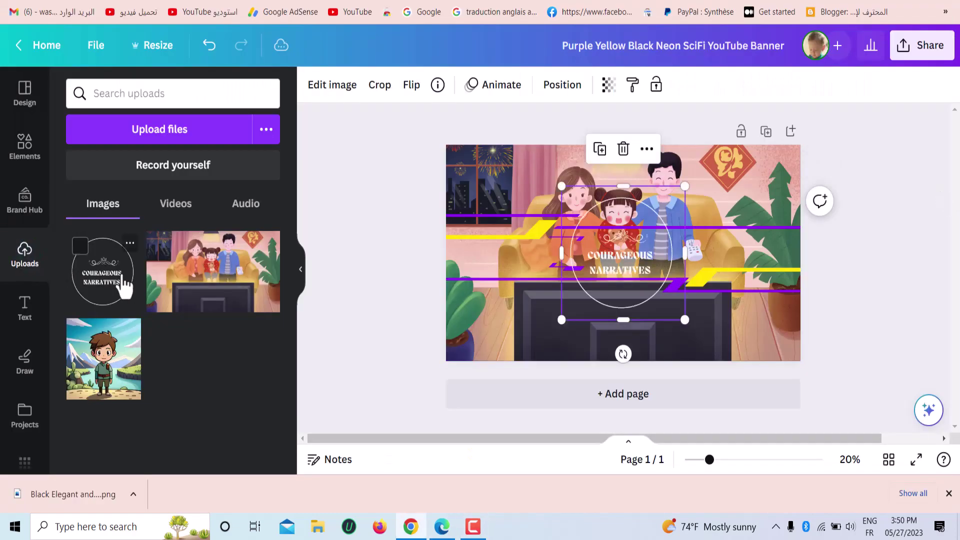
drag(684, 318, 615, 265)
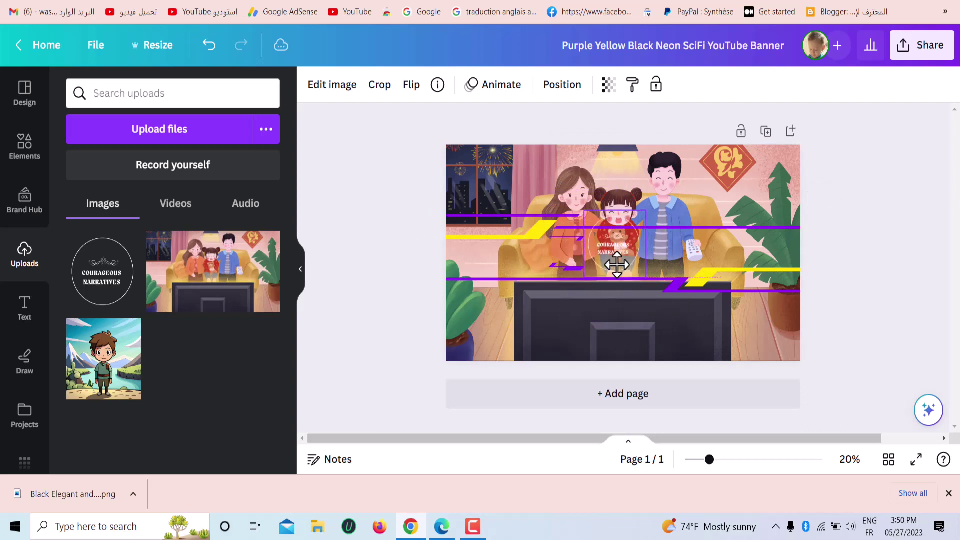
Apply the Festive filter to the logo on the banner and browse the other image effects.
click(332, 96)
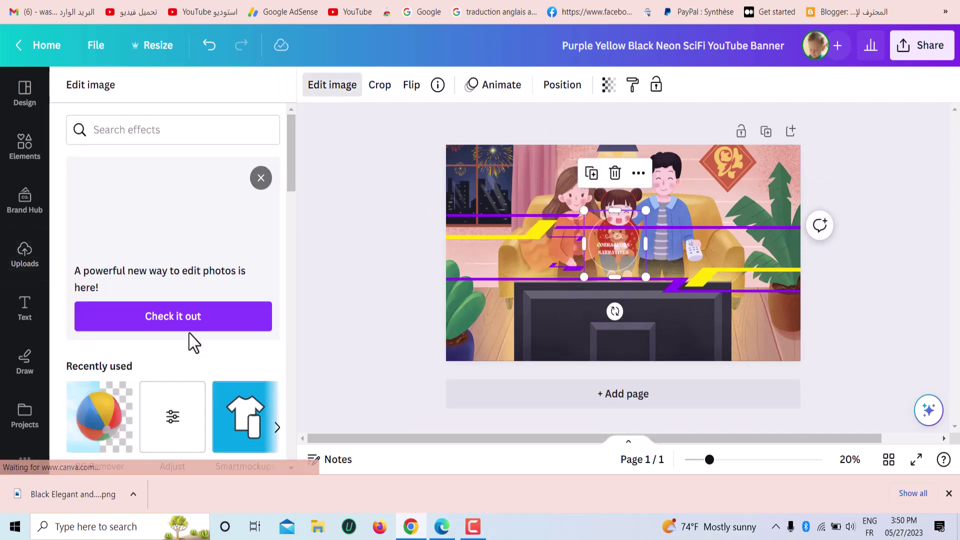
scroll(193, 344, down, 5)
scroll(193, 345, down, 5)
click(196, 349)
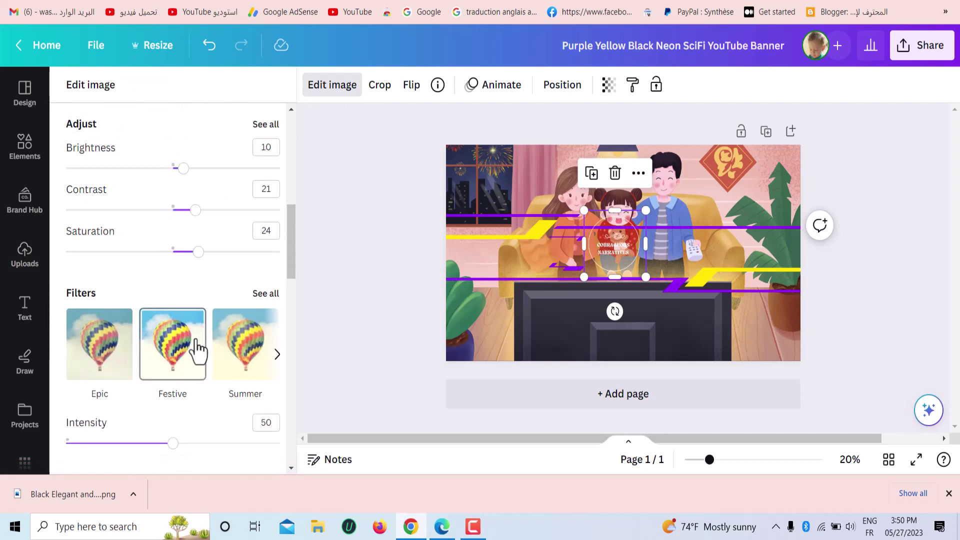
scroll(198, 353, down, 3)
scroll(114, 349, down, 5)
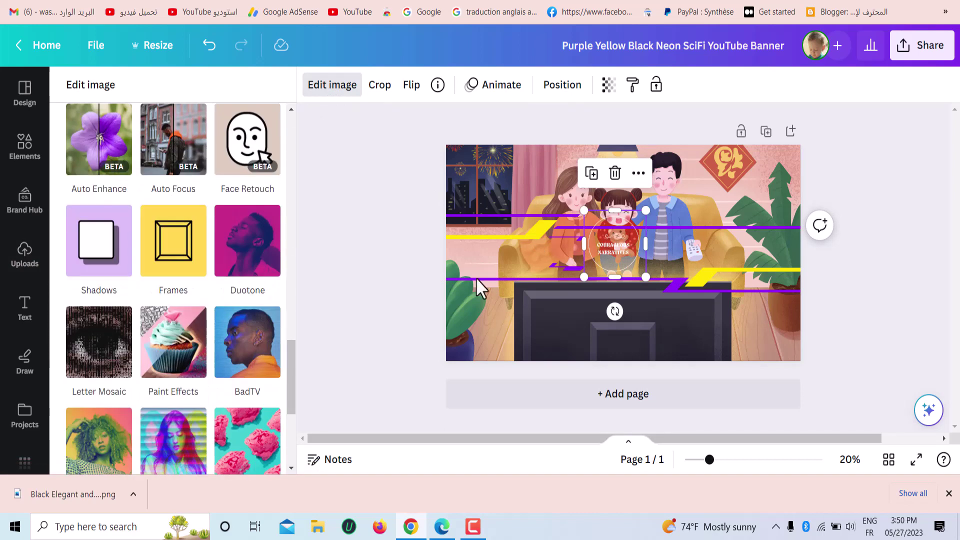
click(248, 249)
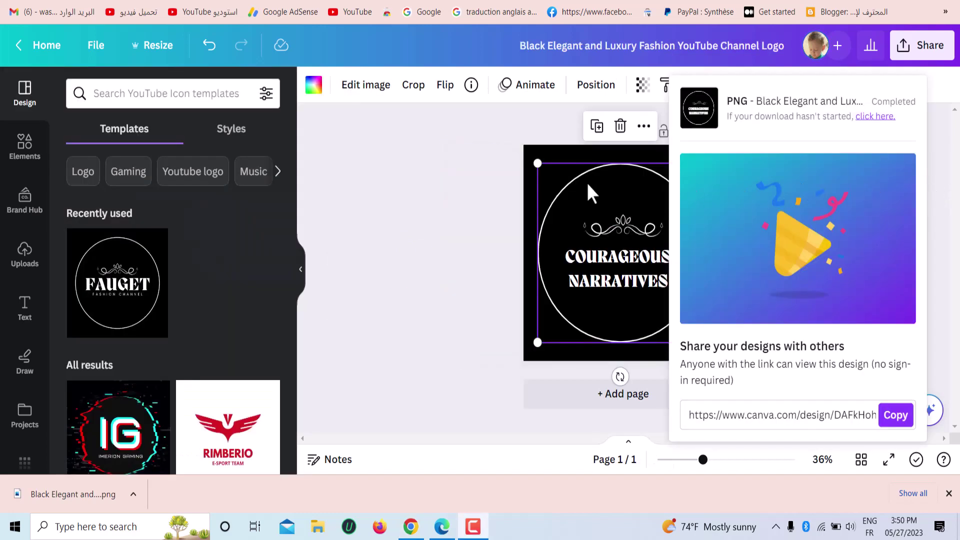
Return to the logo design and download it again as a PNG.
click(531, 205)
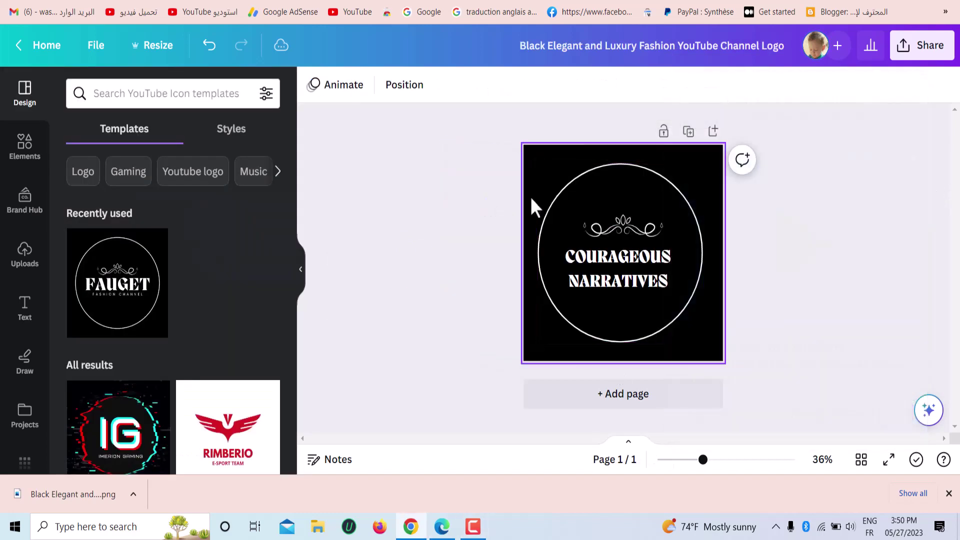
click(948, 53)
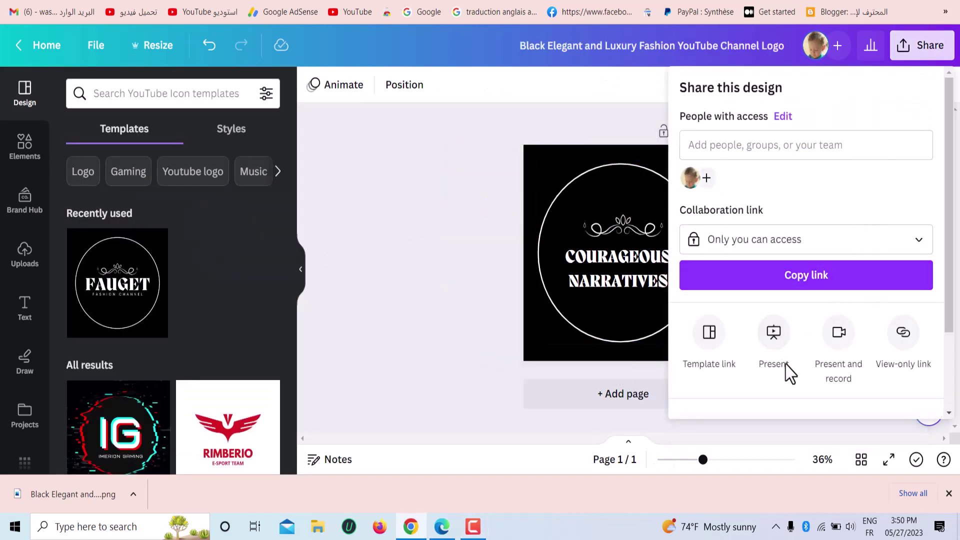
scroll(776, 315, down, 2)
click(781, 330)
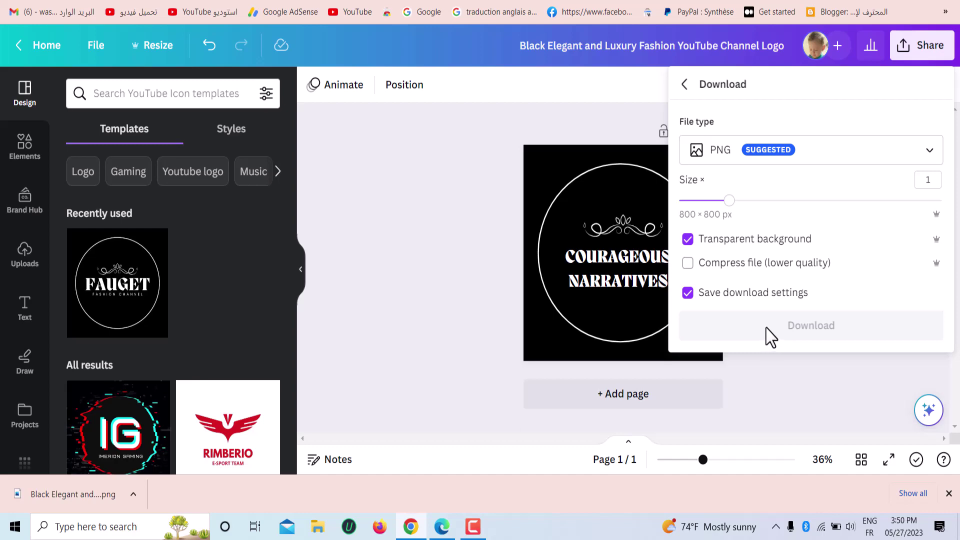
click(783, 334)
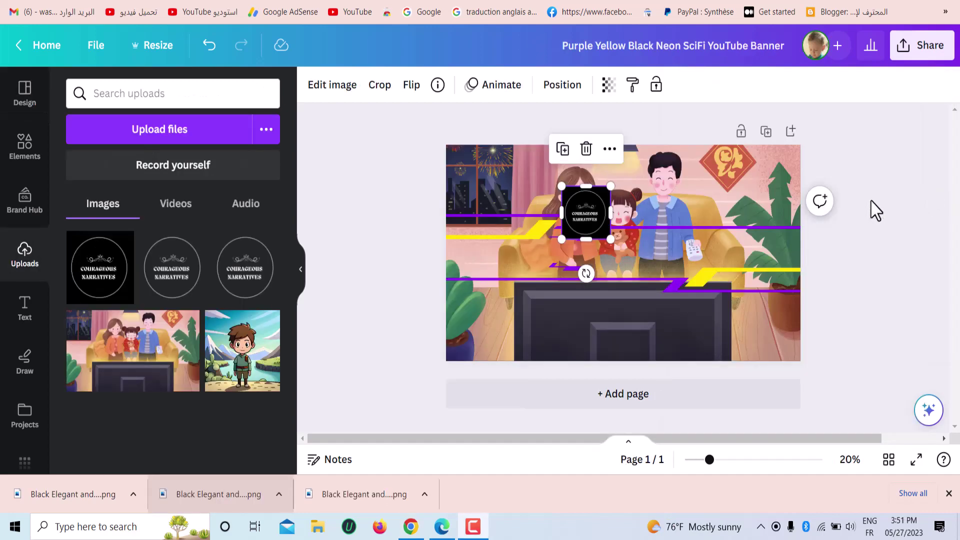
Move the black-background logo down and left of the girl, between the purple lines, and download the banner as a PNG.
drag(589, 221, 559, 245)
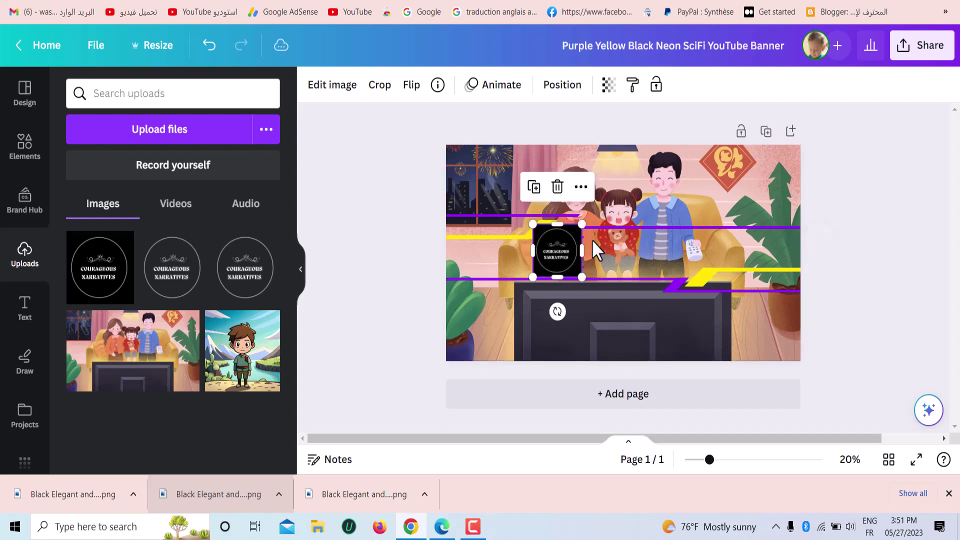
click(909, 55)
scroll(785, 350, down, 2)
click(750, 324)
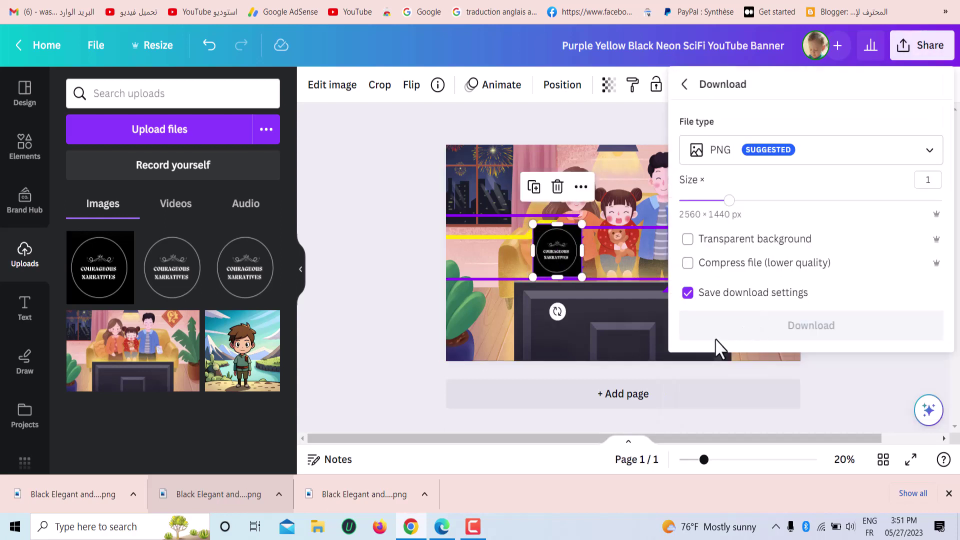
click(782, 330)
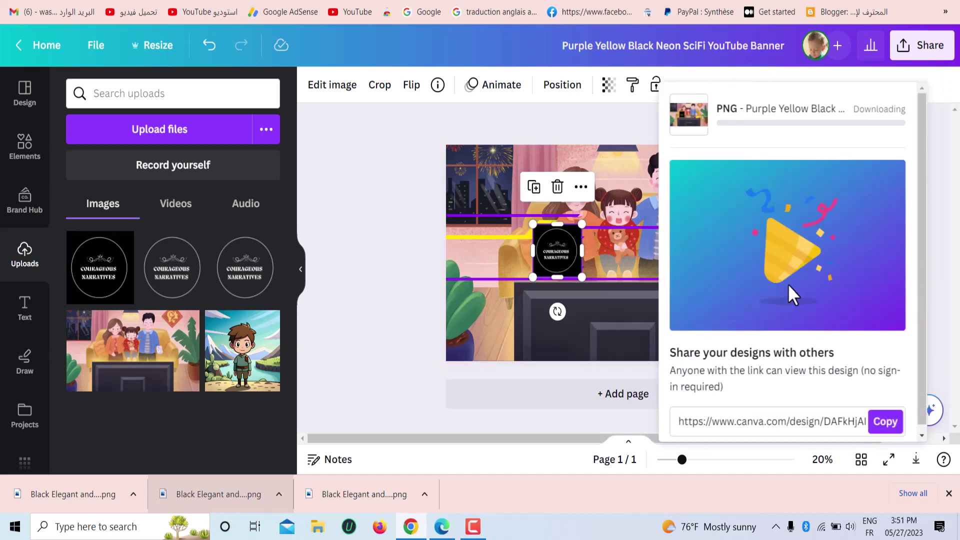
click(443, 526)
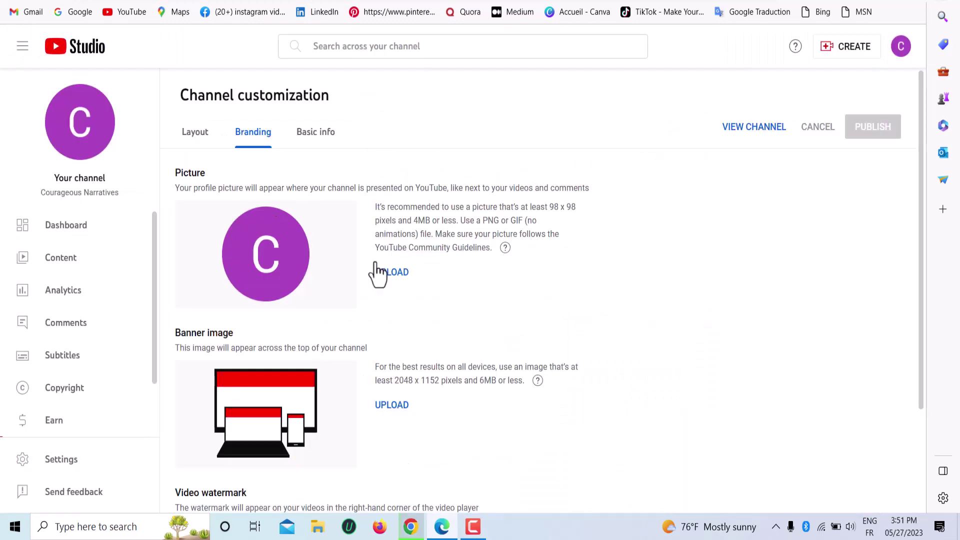
click(381, 272)
click(154, 122)
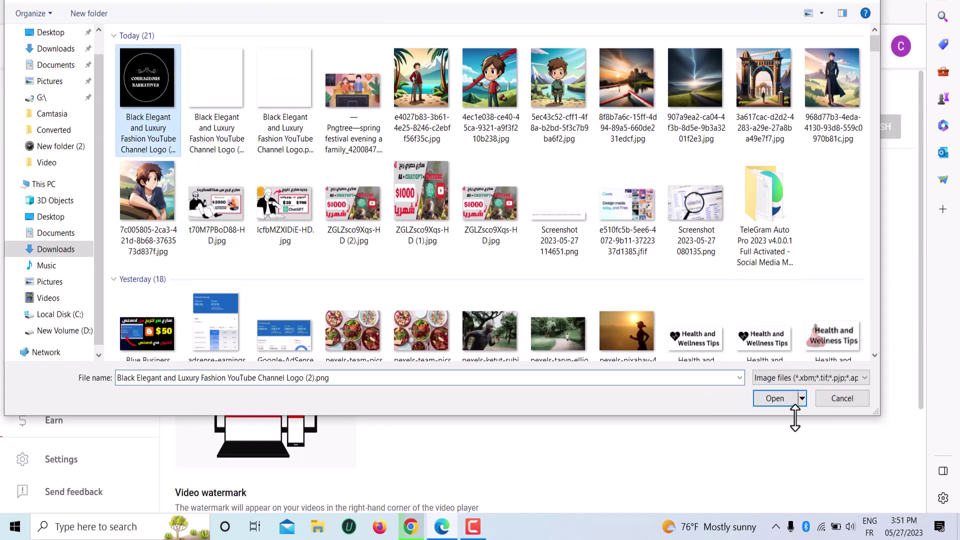
click(773, 400)
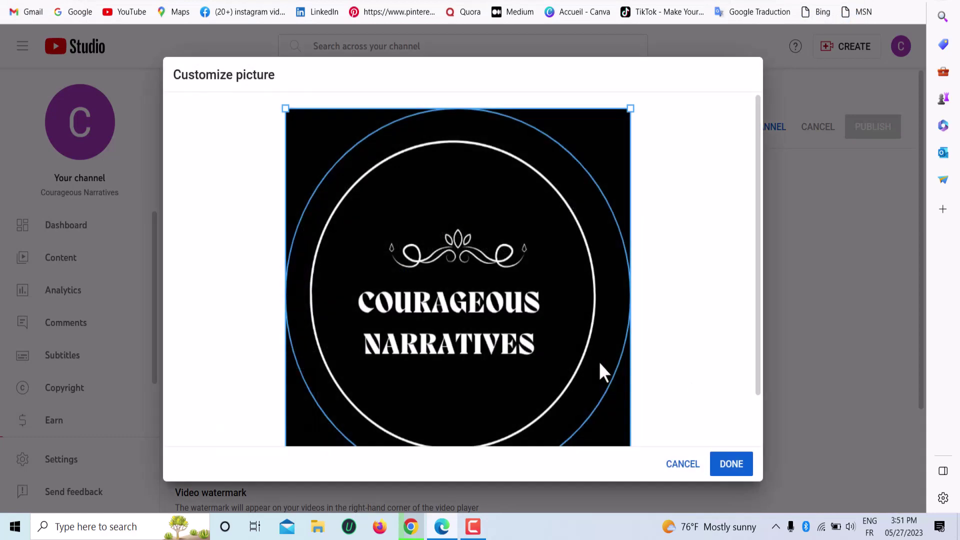
click(737, 470)
Accept the profile picture crop and set “Purple Yellow Black Neon SciFi YouTube Banner.png” as the channel's banner image.
scroll(451, 365, down, 3)
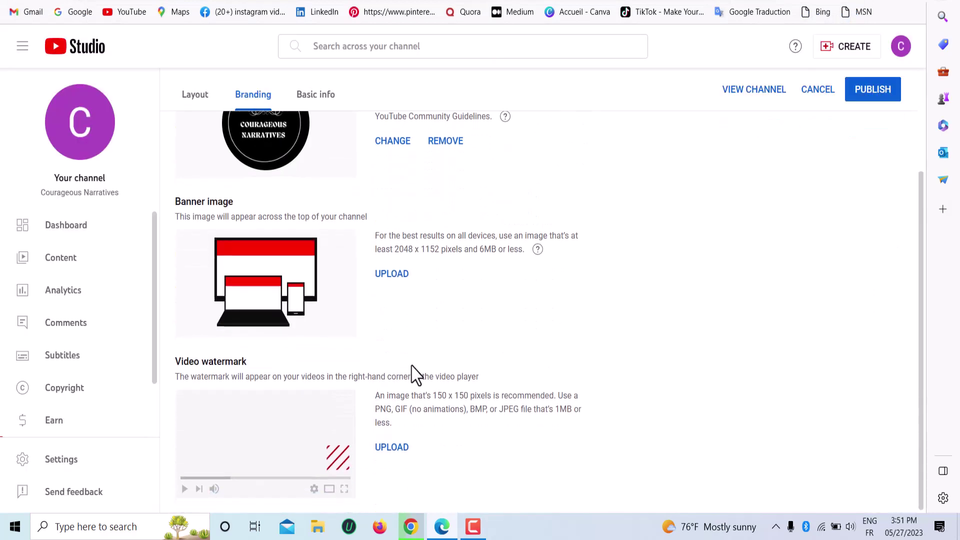
click(392, 278)
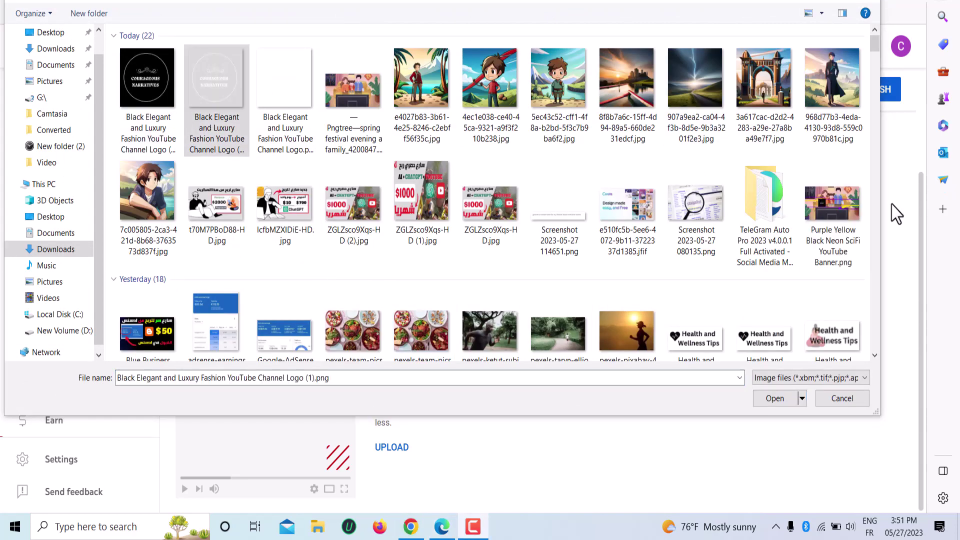
click(848, 228)
click(773, 403)
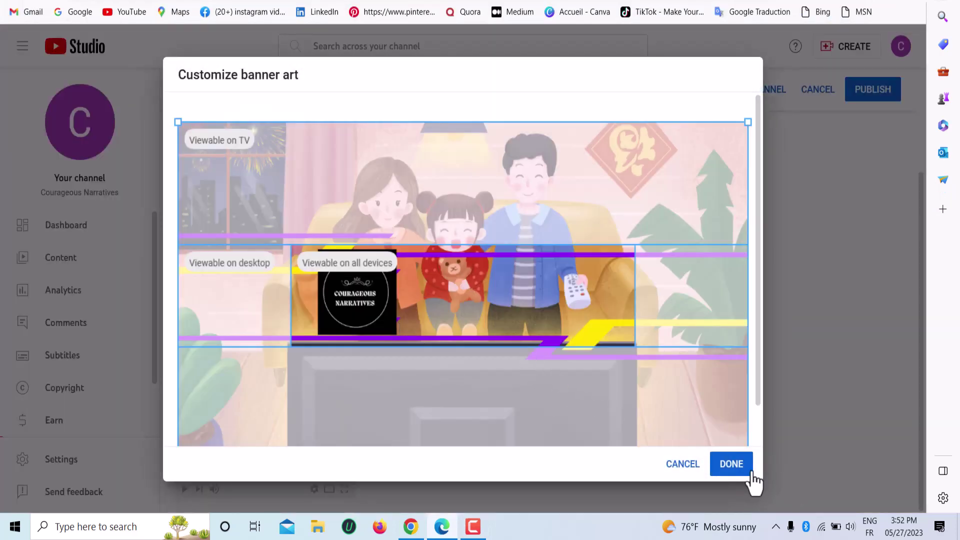
click(731, 478)
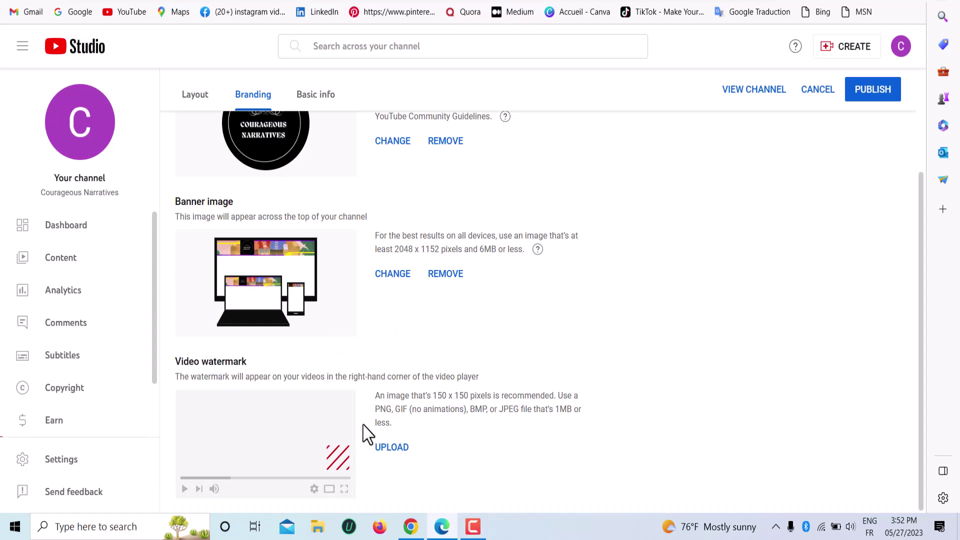
Set the black-background Courageous Narratives logo as the video watermark and publish the channel branding changes.
click(398, 455)
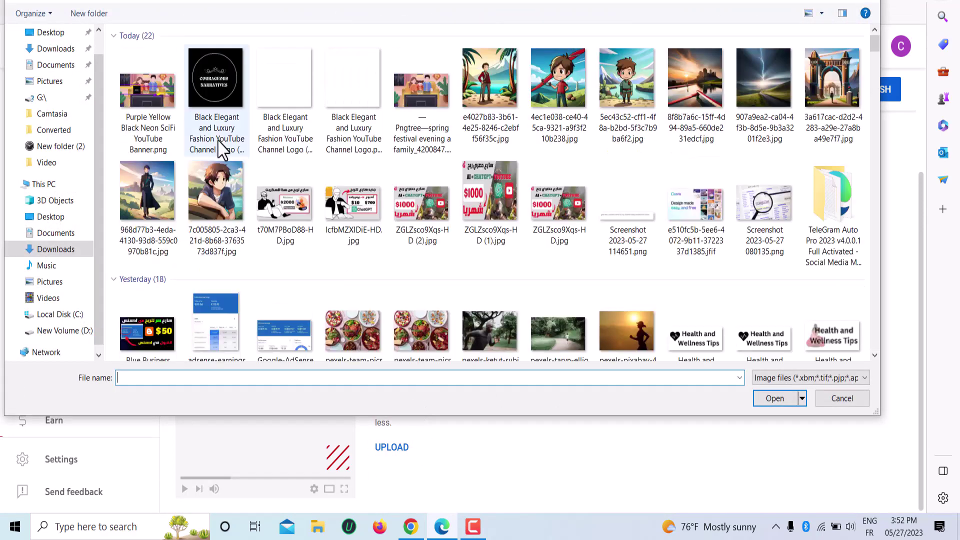
click(205, 100)
click(790, 402)
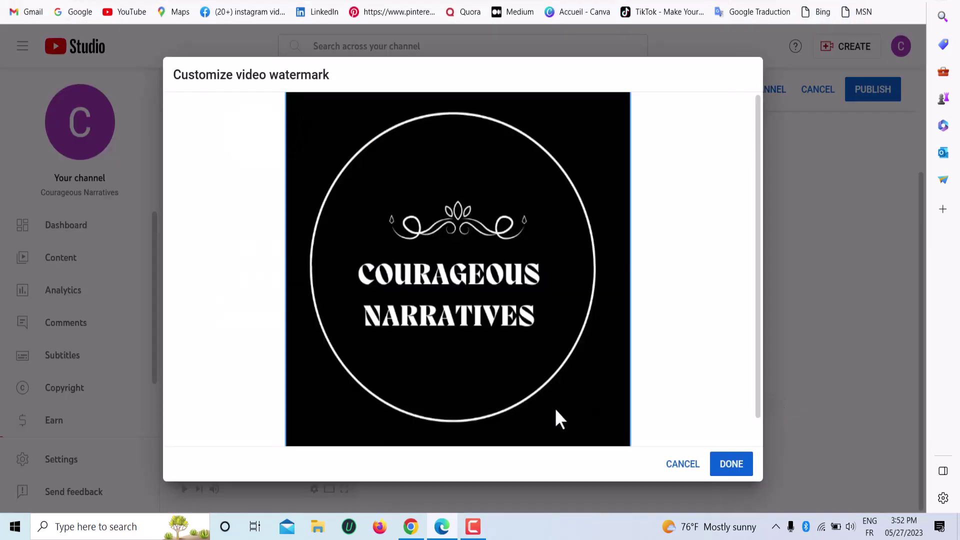
click(741, 469)
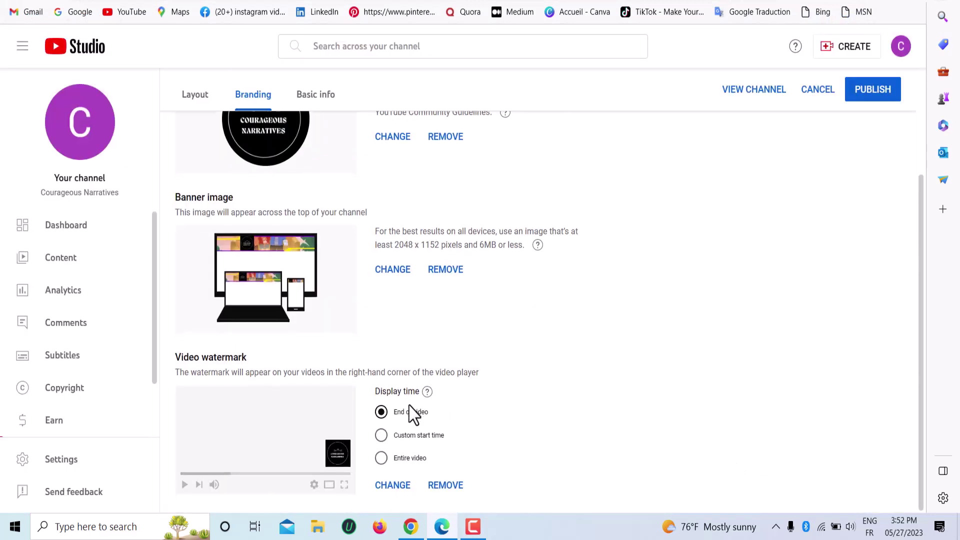
click(850, 96)
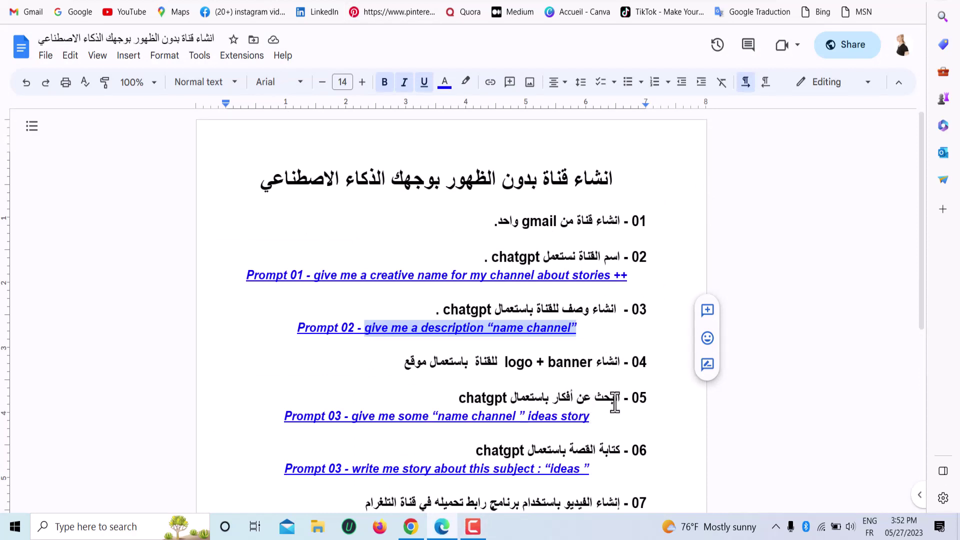
Copy the prompt “give me some “name channel ” ideas story” from the Google Docs plan and paste it into the ChatGPT message.
drag(614, 398, 458, 398)
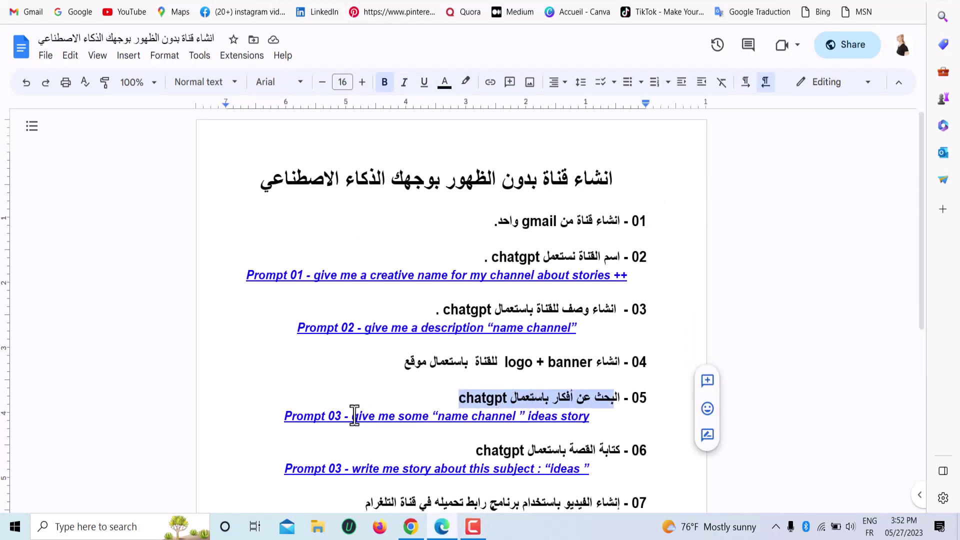
drag(353, 416, 589, 419)
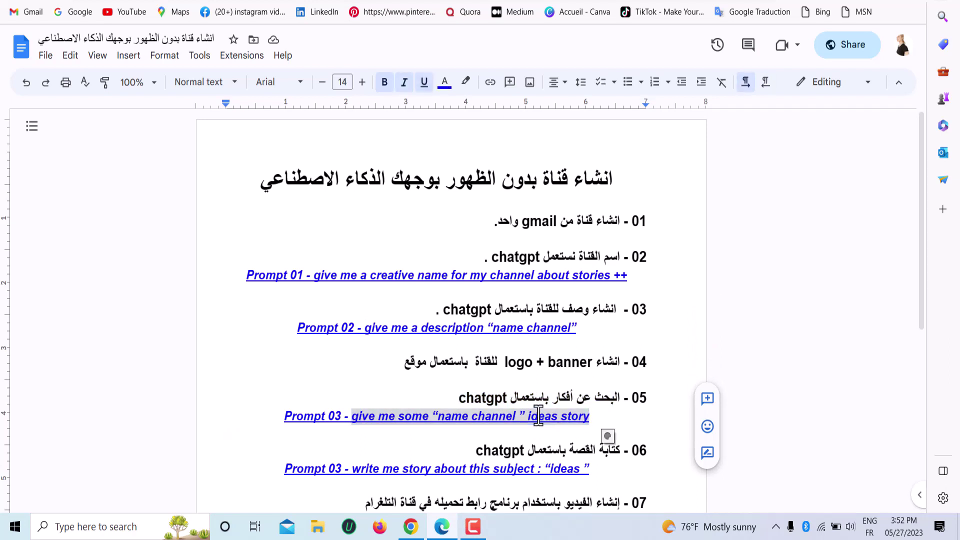
right_click(538, 416)
click(570, 89)
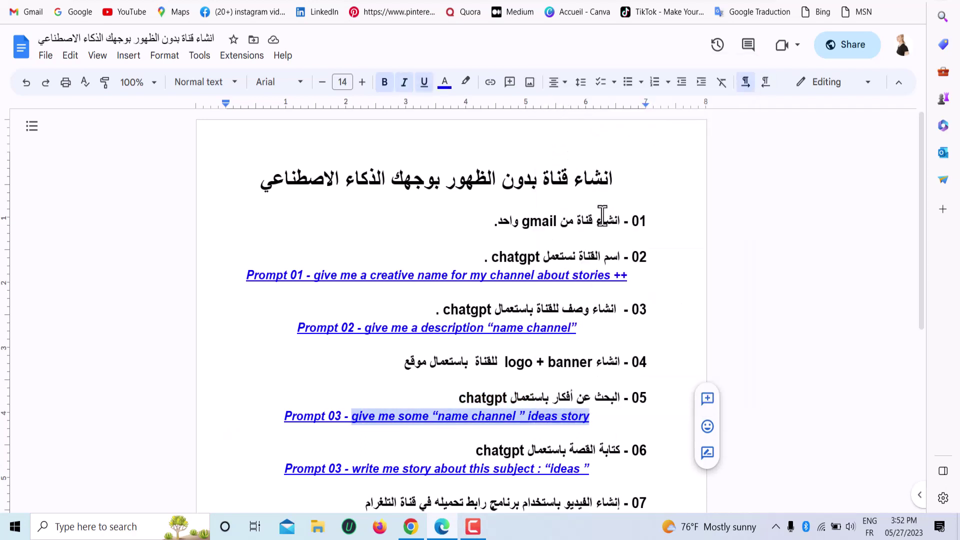
click(390, 1)
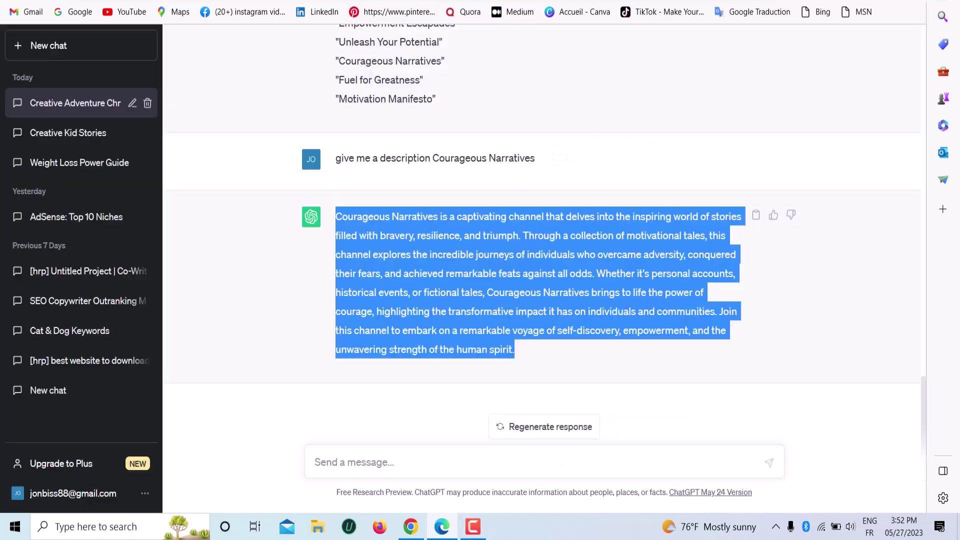
click(403, 461)
right_click(403, 461)
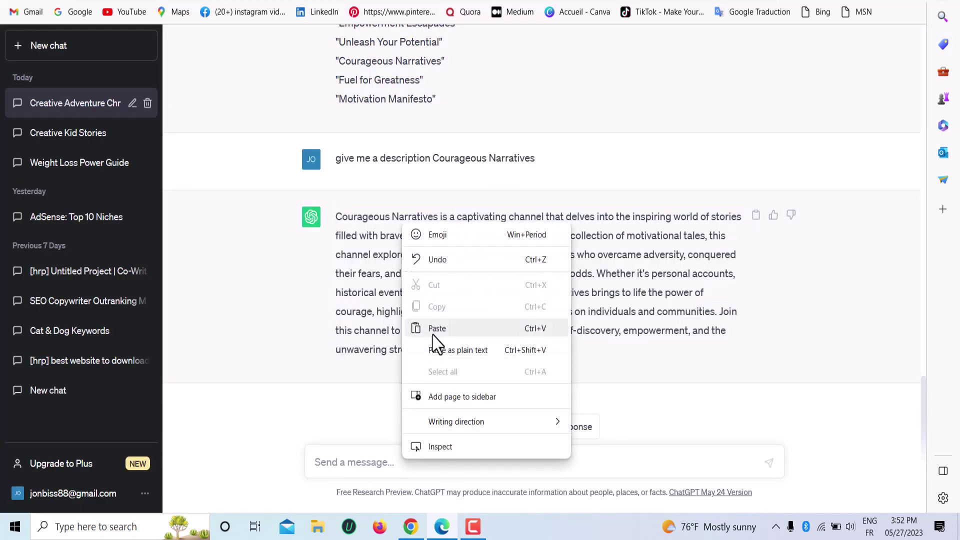
click(435, 330)
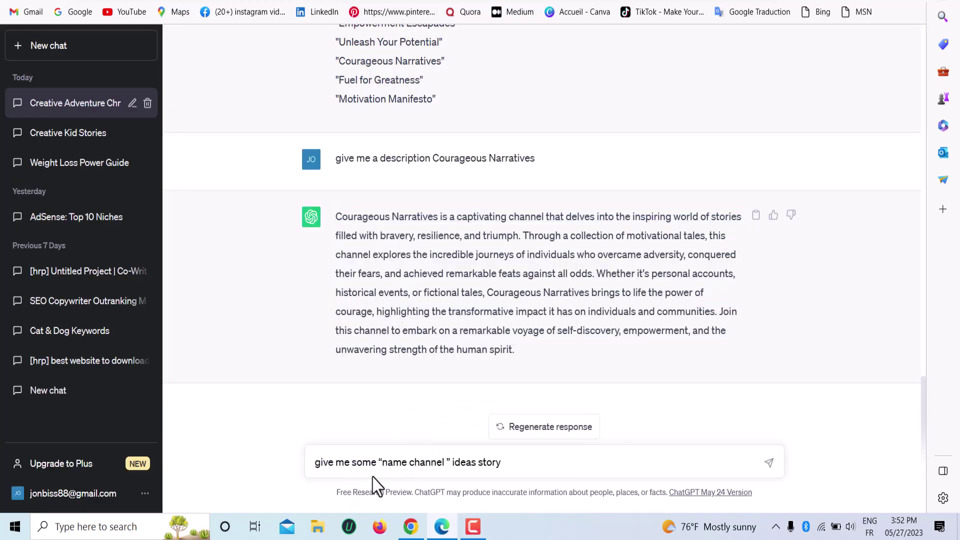
Replace the “name channel” placeholder in the message with “Courageous Narratives”, copied from the earlier description prompt, and send it.
drag(387, 468, 442, 466)
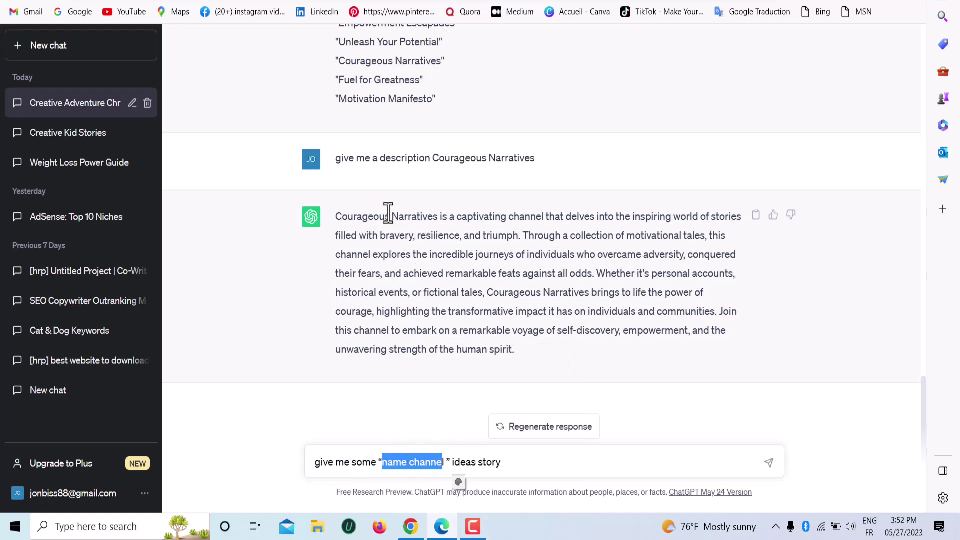
click(434, 158)
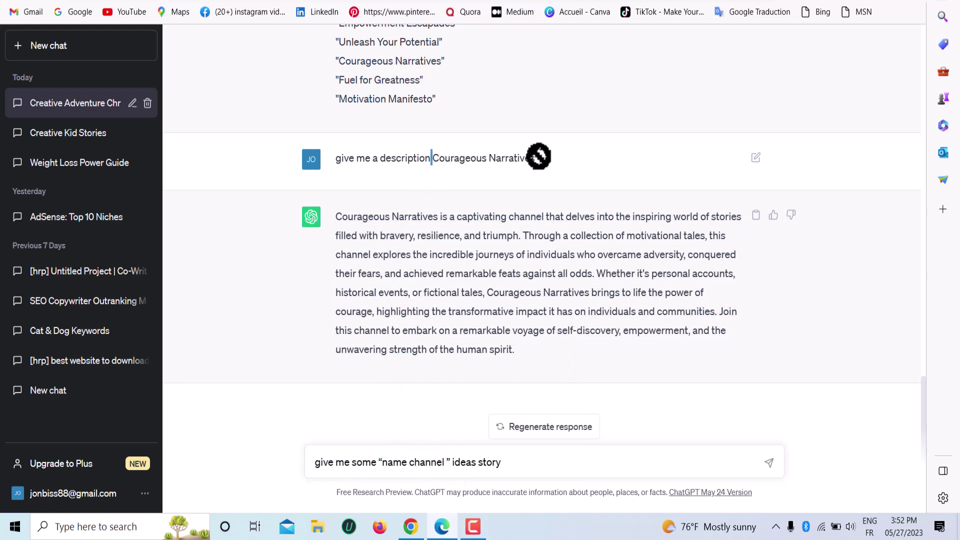
drag(535, 159, 461, 159)
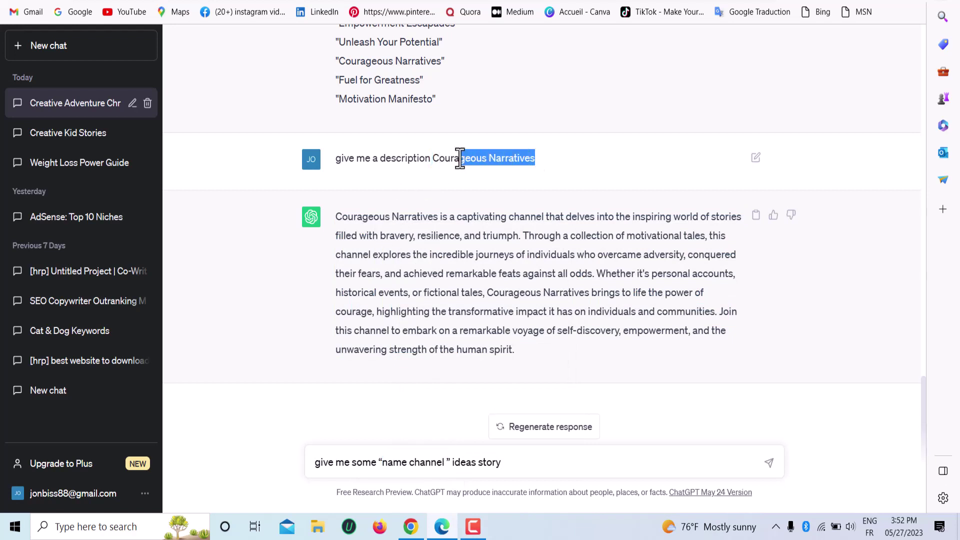
right_click(447, 161)
click(480, 195)
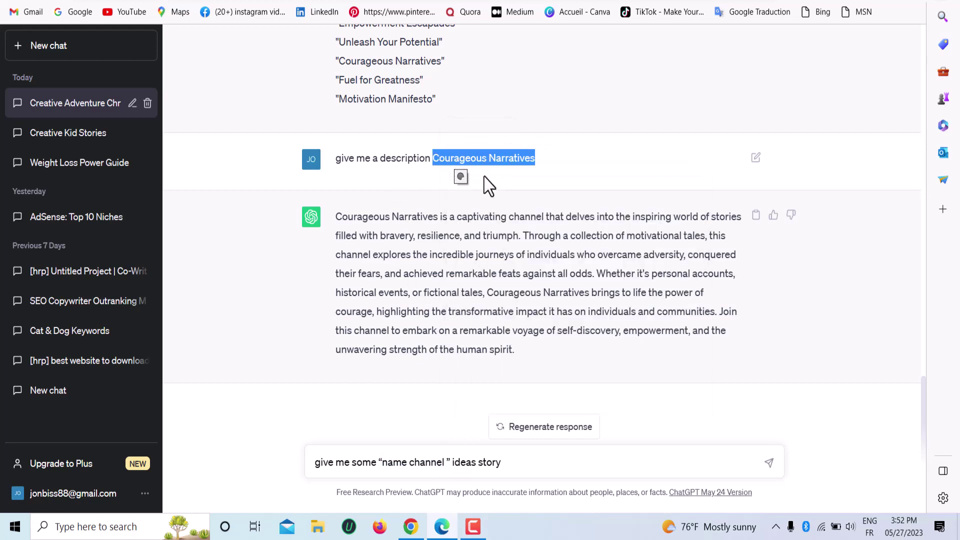
drag(378, 466, 455, 466)
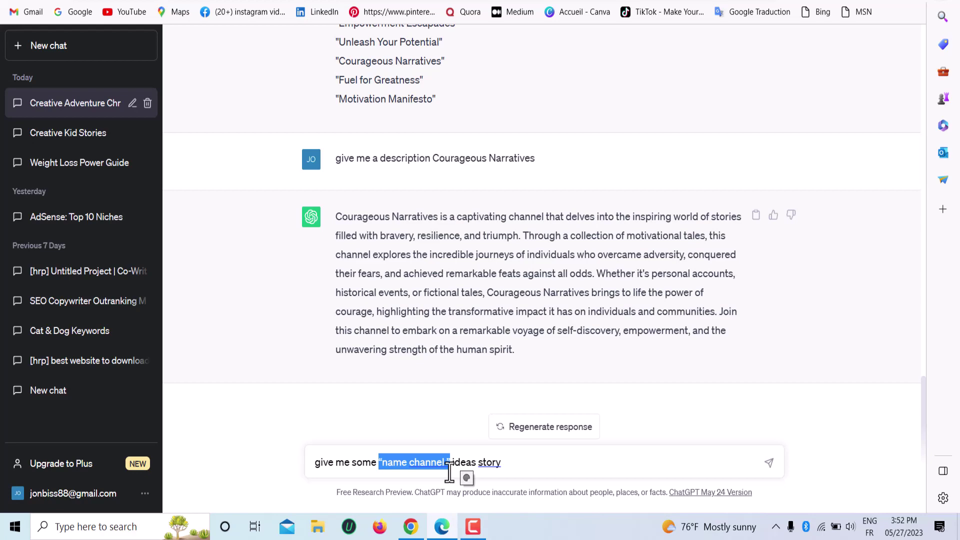
key(ctrl+v)
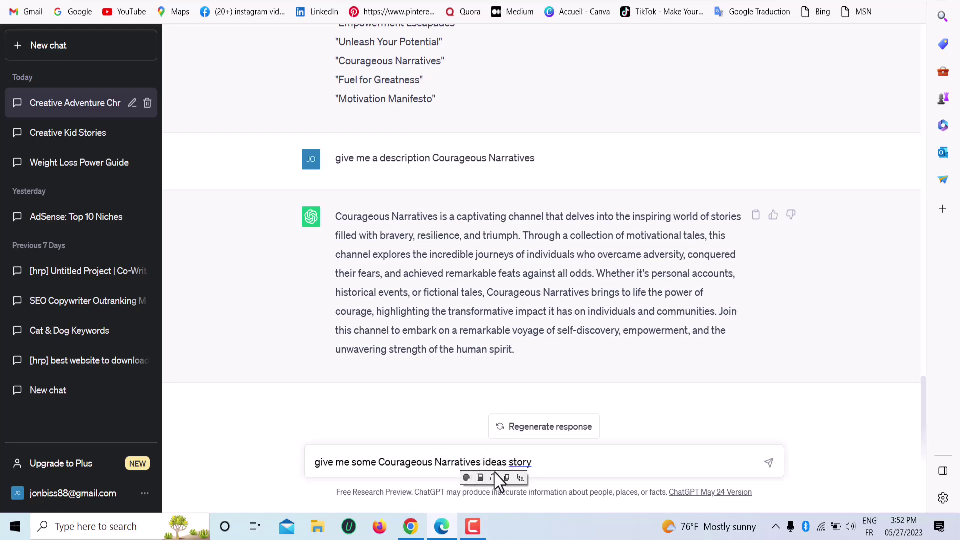
click(768, 463)
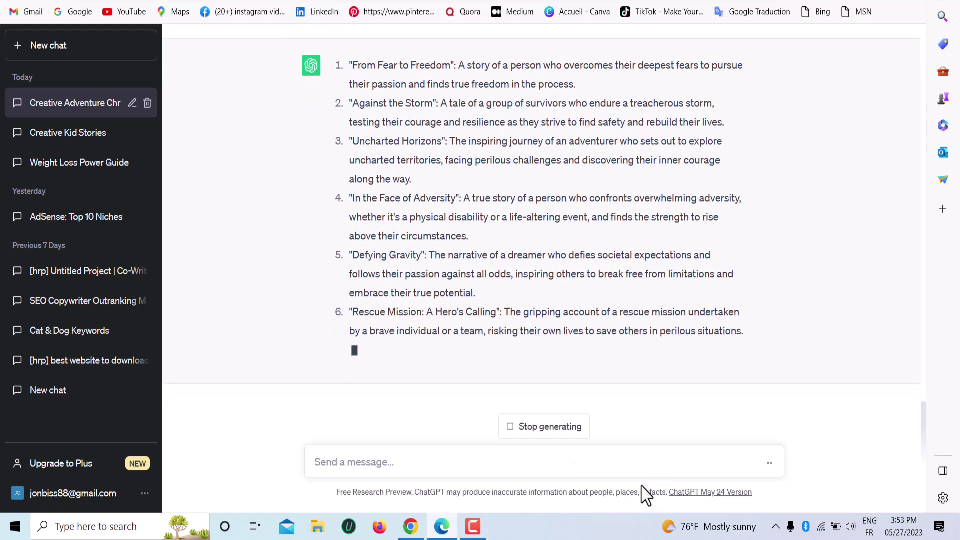
Review the generated story ideas and read the Arabic translation of the first idea, “From Fear to Freedom”.
scroll(373, 219, up, 8)
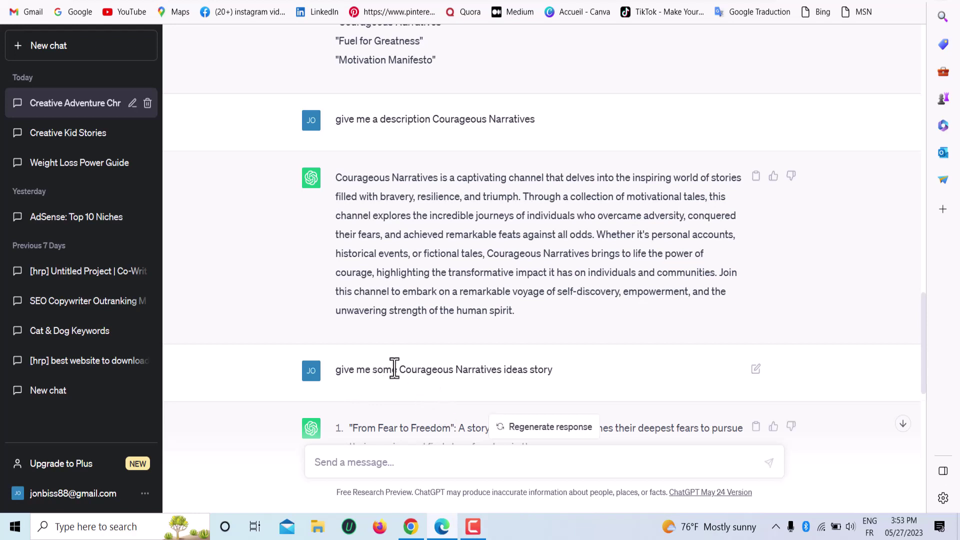
drag(409, 371, 492, 371)
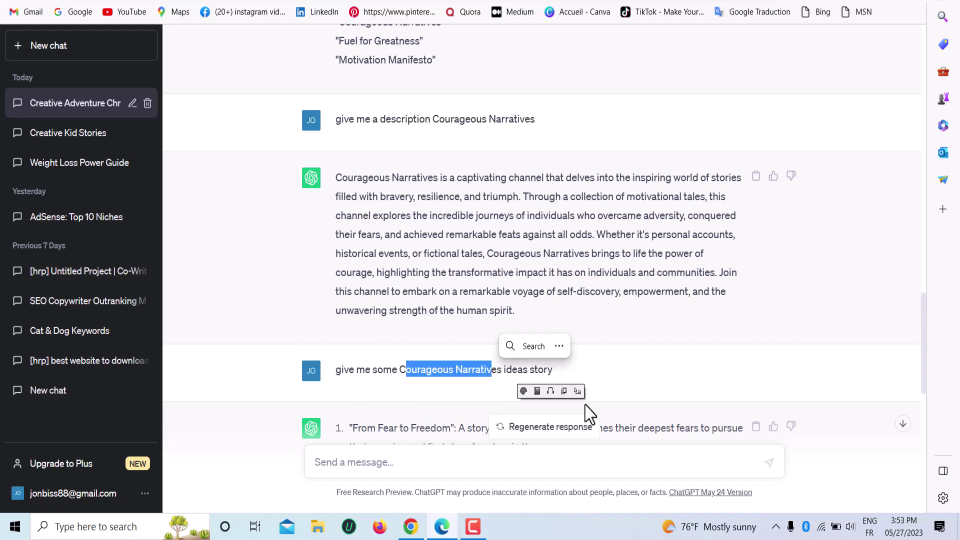
scroll(735, 386, down, 8)
scroll(654, 349, up, 4)
click(435, 197)
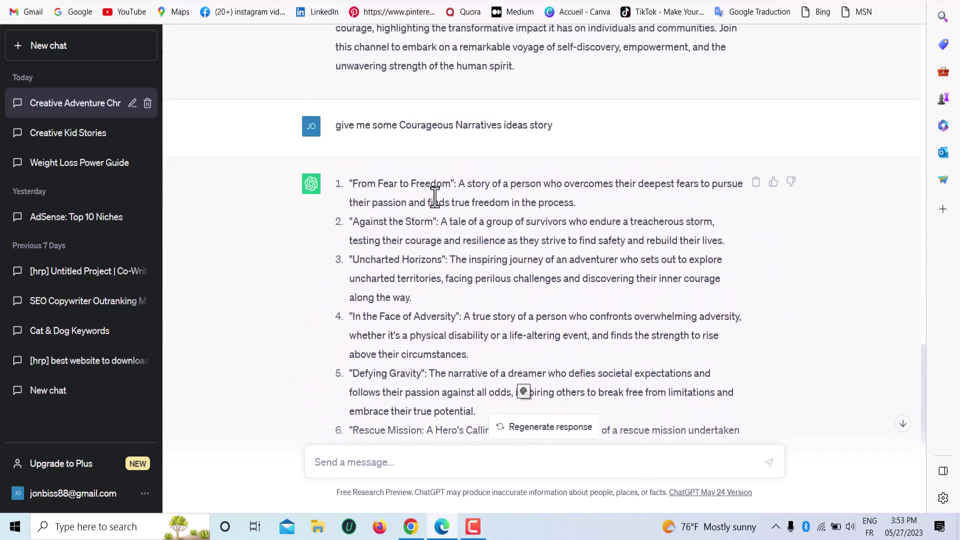
triple_click(435, 196)
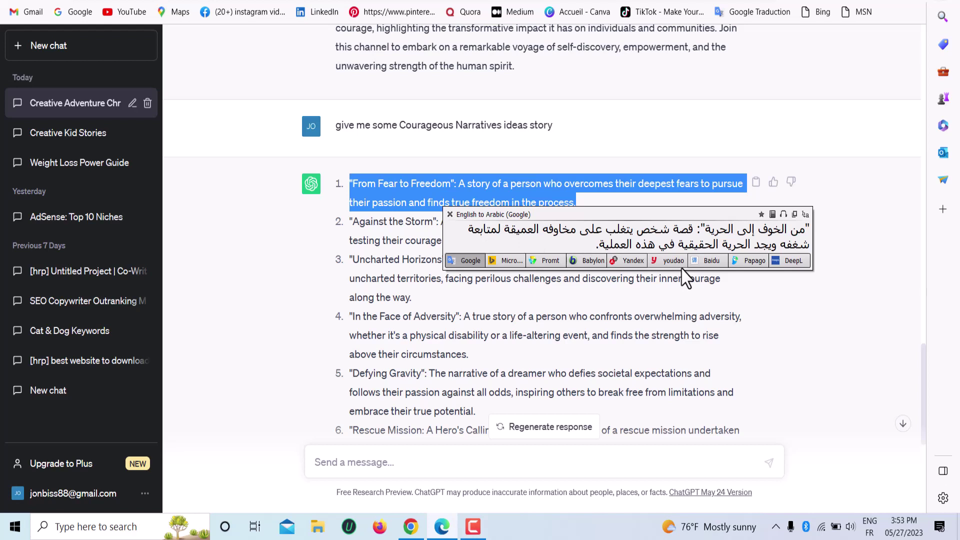
click(450, 214)
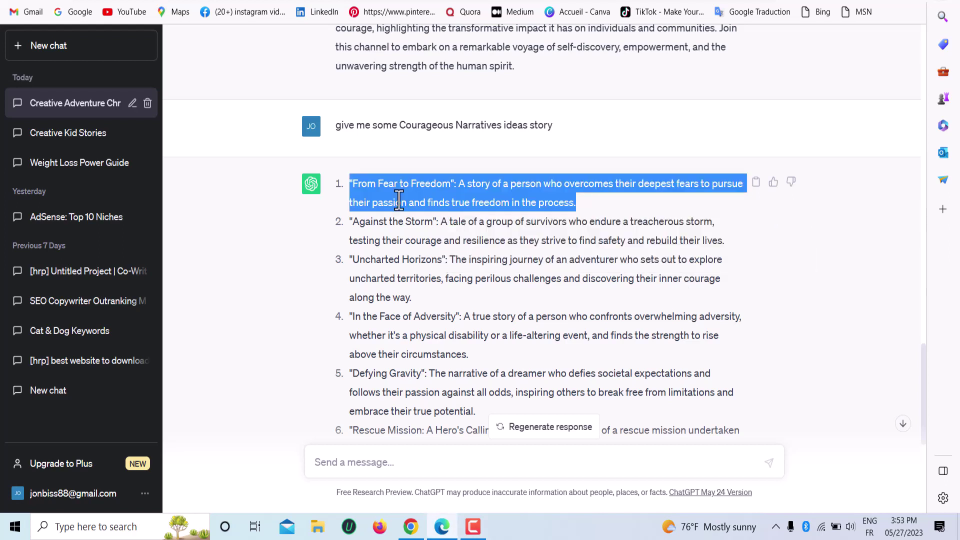
click(388, 188)
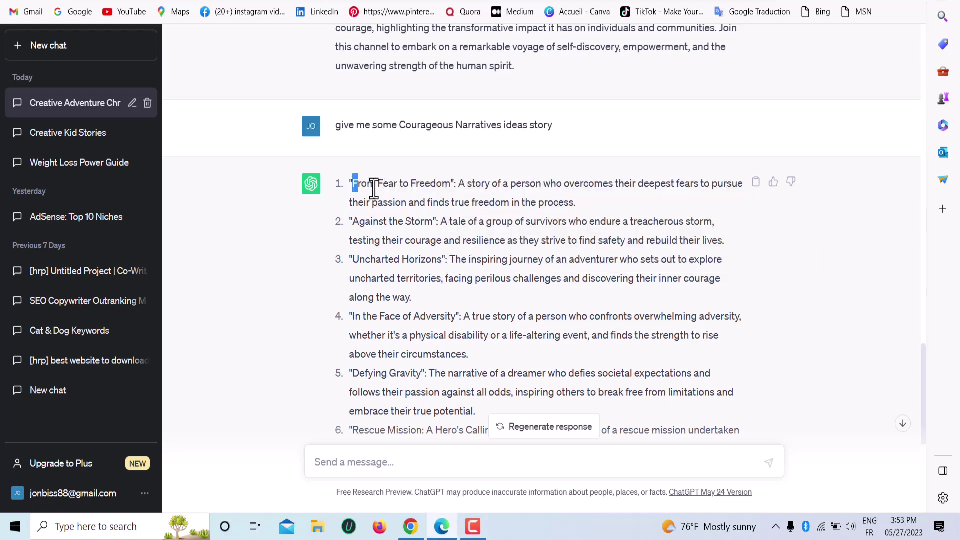
drag(374, 188, 576, 203)
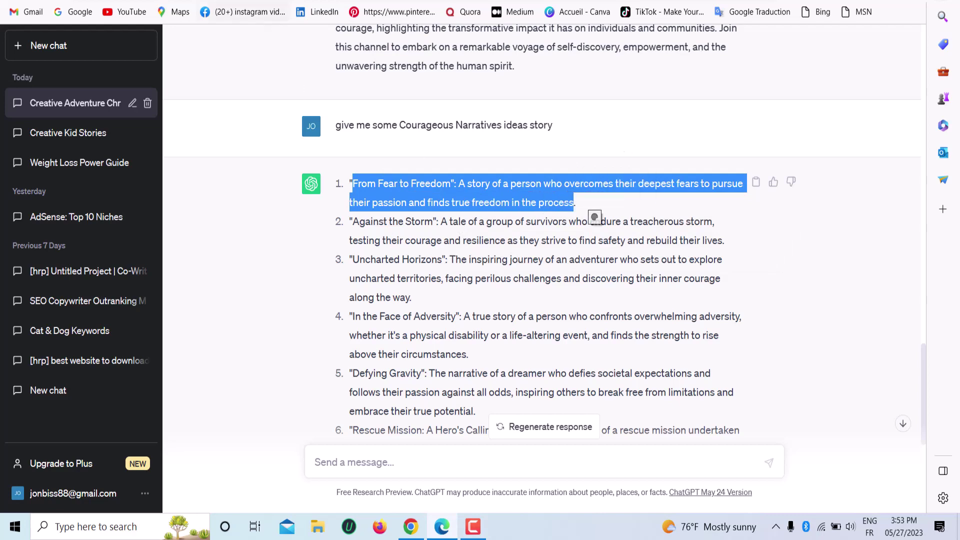
Copy the prompt “write me story about this subject : “ideas ”” from the Google Docs plan into the ChatGPT message.
key(ctrl+Tab)
scroll(486, 324, down, 4)
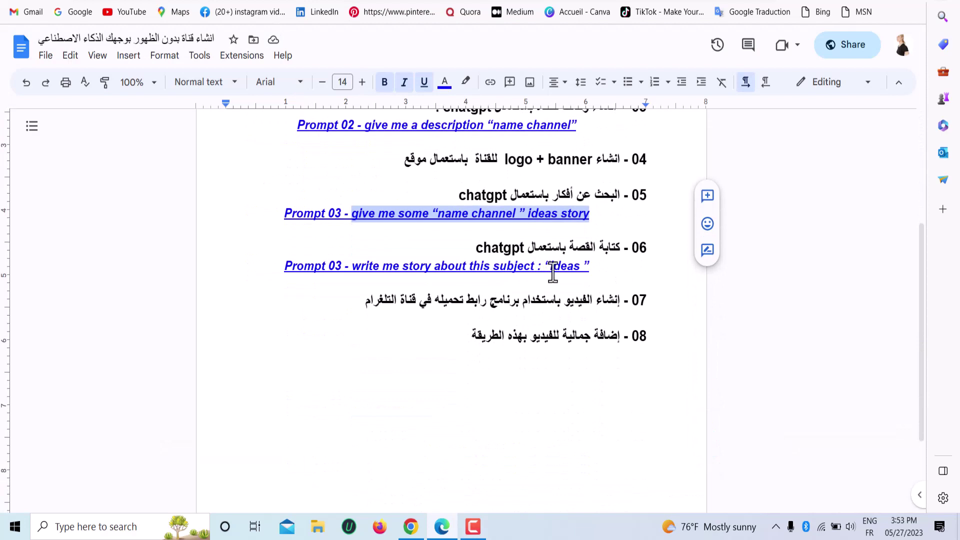
drag(586, 270, 365, 274)
right_click(420, 270)
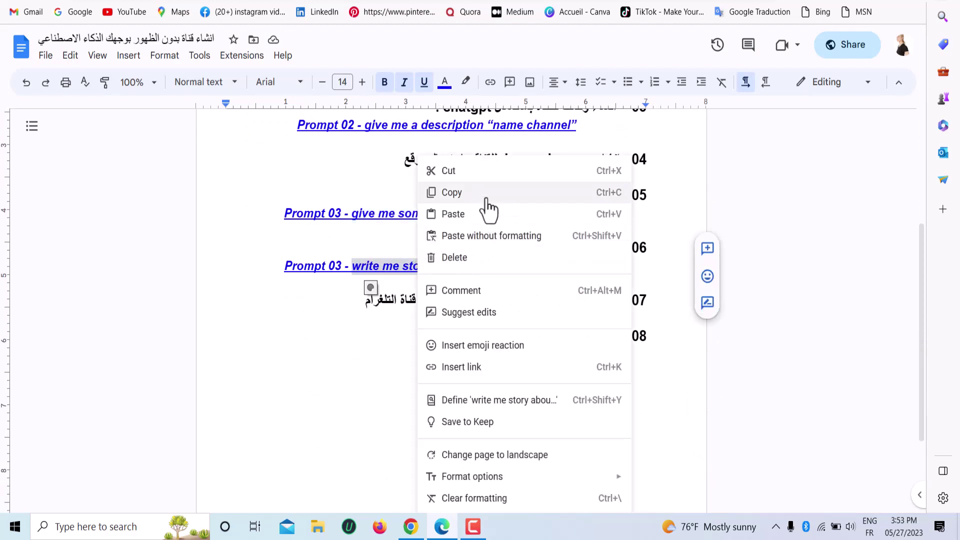
click(486, 194)
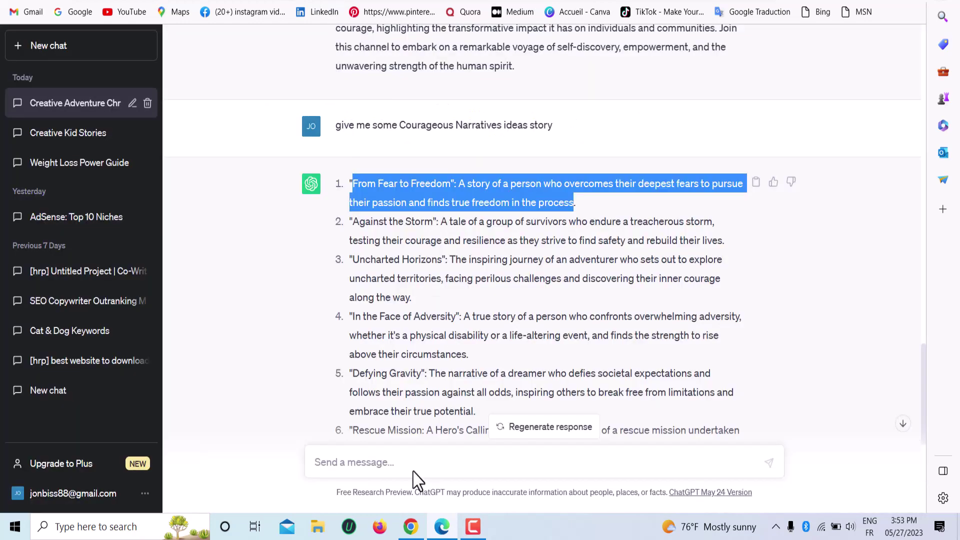
click(375, 460)
right_click(375, 460)
click(404, 331)
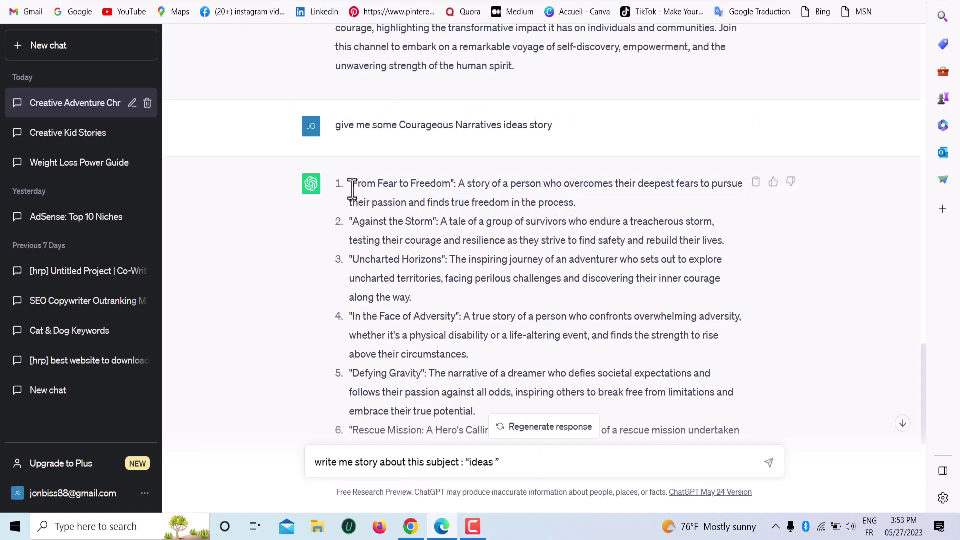
Replace the “ideas” placeholder with the copied “From Fear to Freedom” idea and send the story prompt.
drag(354, 185, 725, 199)
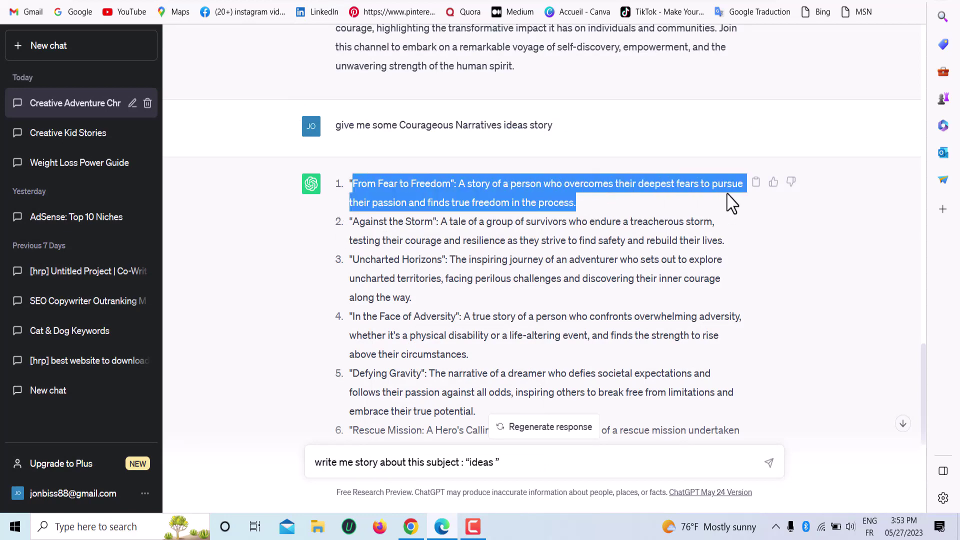
right_click(550, 200)
click(558, 209)
drag(467, 463, 488, 462)
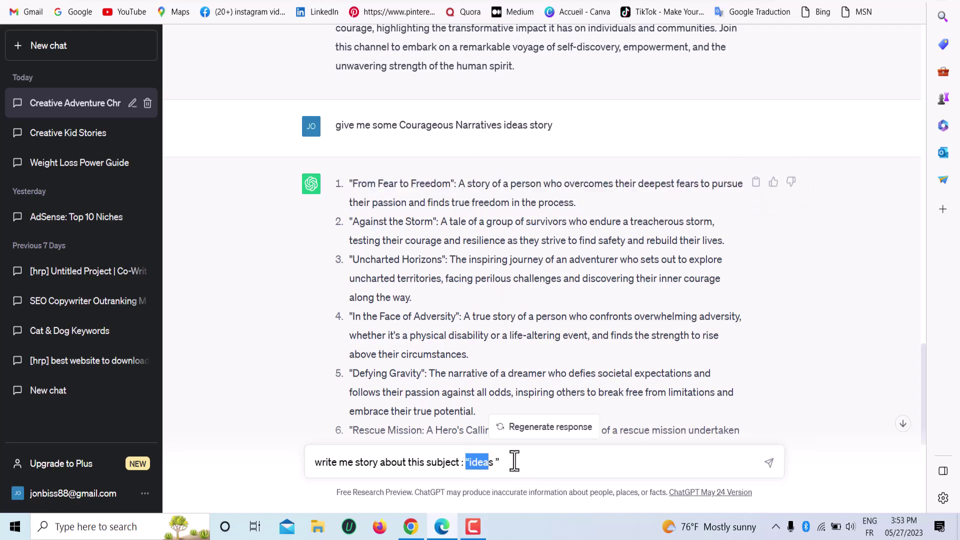
click(767, 465)
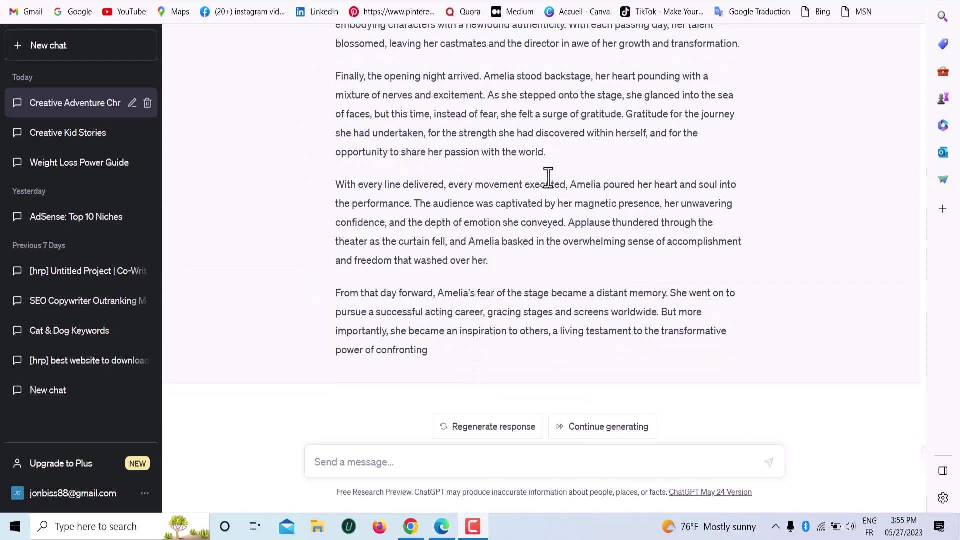
Review the generated “From Fear to Freedom” story from its beginning and read the Arabic translation of its first paragraph.
scroll(400, 183, up, 15)
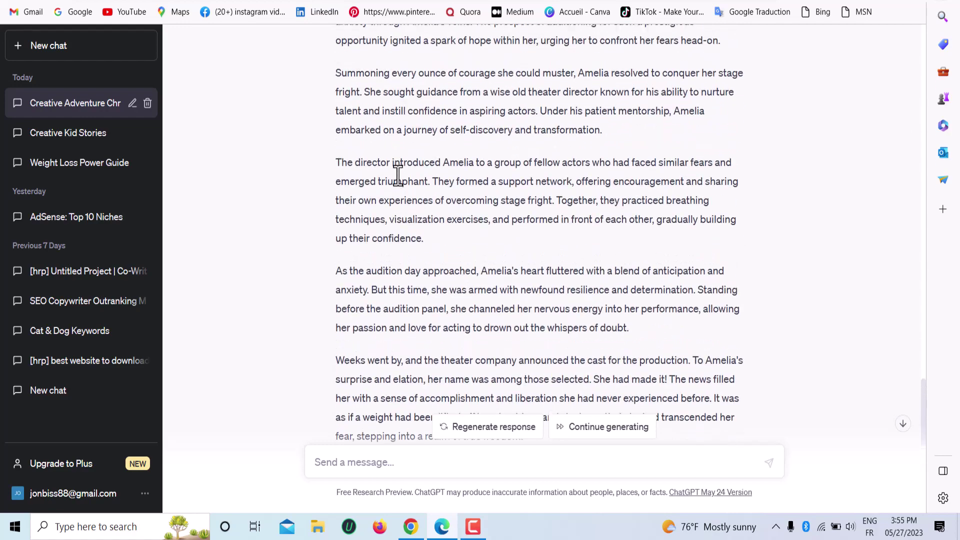
scroll(396, 176, up, 6)
triple_click(400, 319)
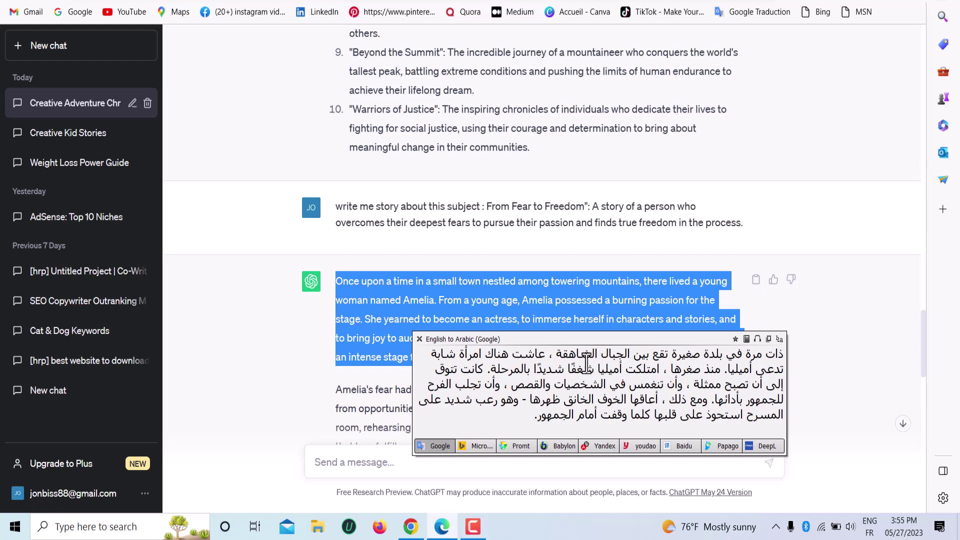
click(419, 339)
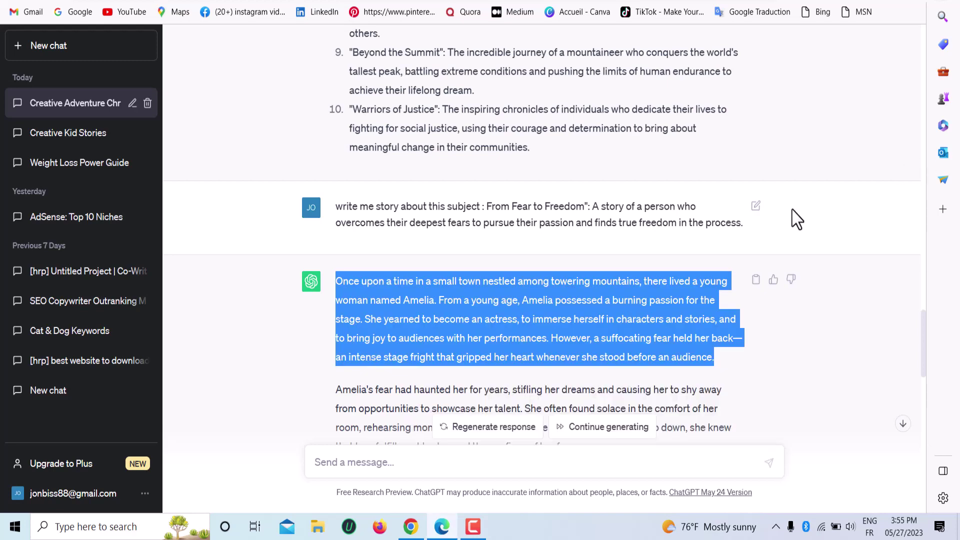
click(890, 153)
click(433, 278)
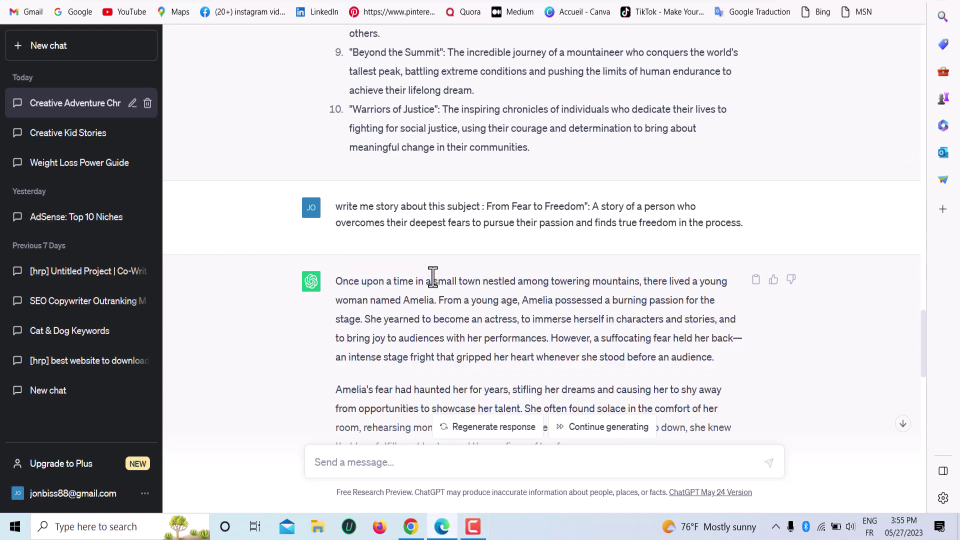
Switch to the Google Docs plan and review step 07 about creating the video, highlighting its line.
key(alt+Tab)
drag(589, 265, 374, 257)
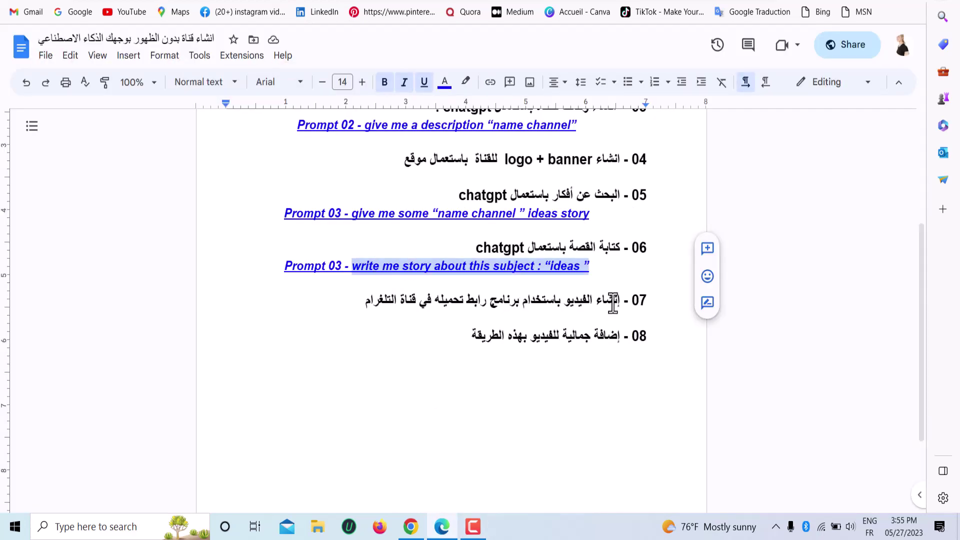
drag(613, 302, 443, 310)
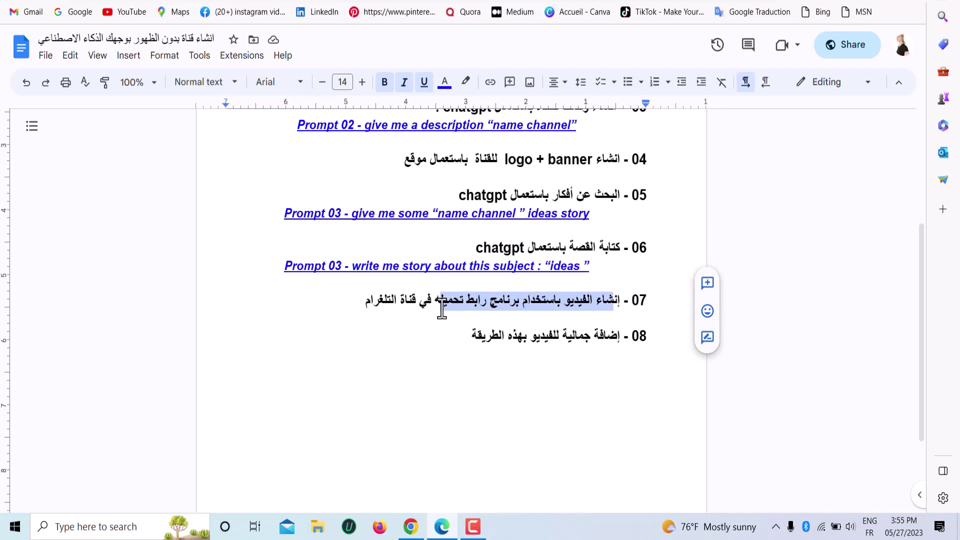
mouse_move(442, 310)
mouse_down()
mouse_move(365, 306)
mouse_move(425, 310)
mouse_up()
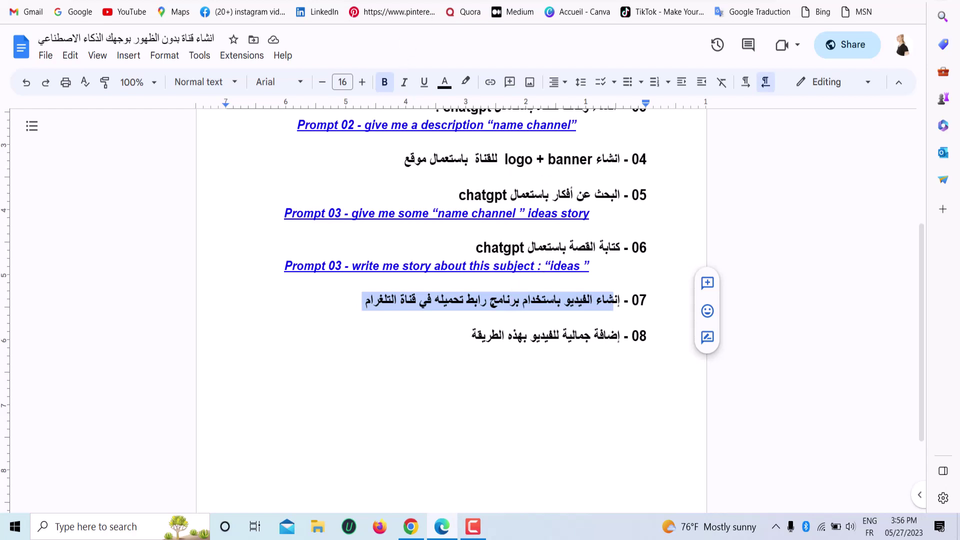
Switch to the Bing results, extend the query to “بديل midjourney افضل بدائل”, search, and look through the results.
key(ctrl+Tab)
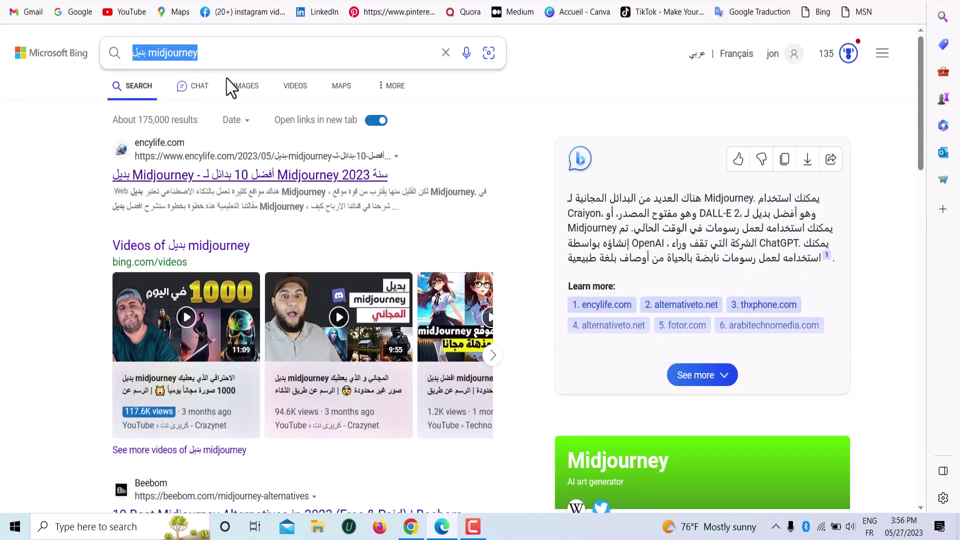
click(236, 55)
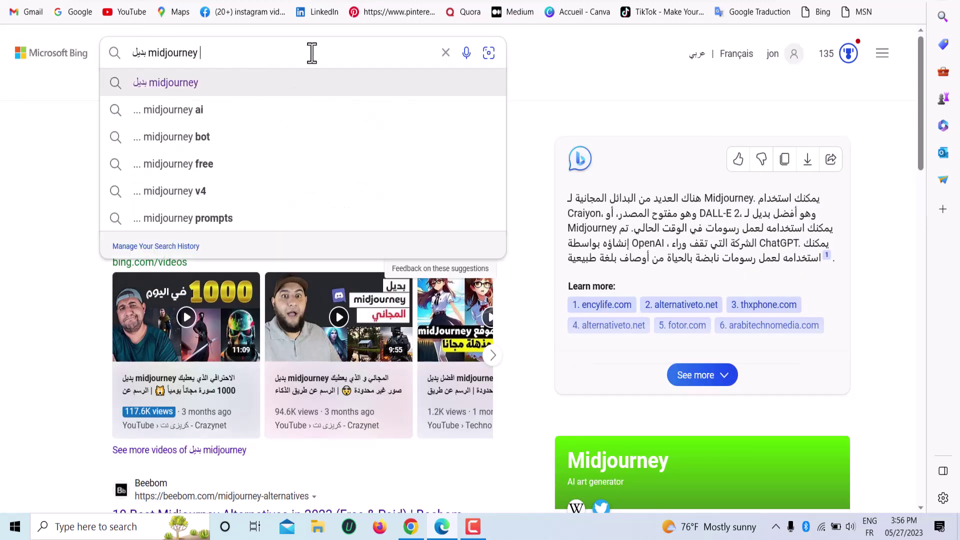
text(افض)
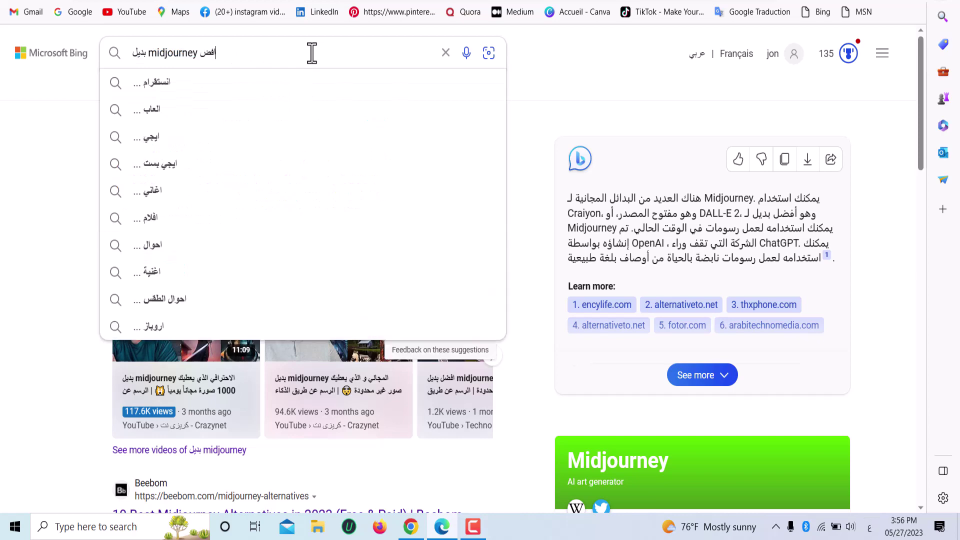
text(ل ب)
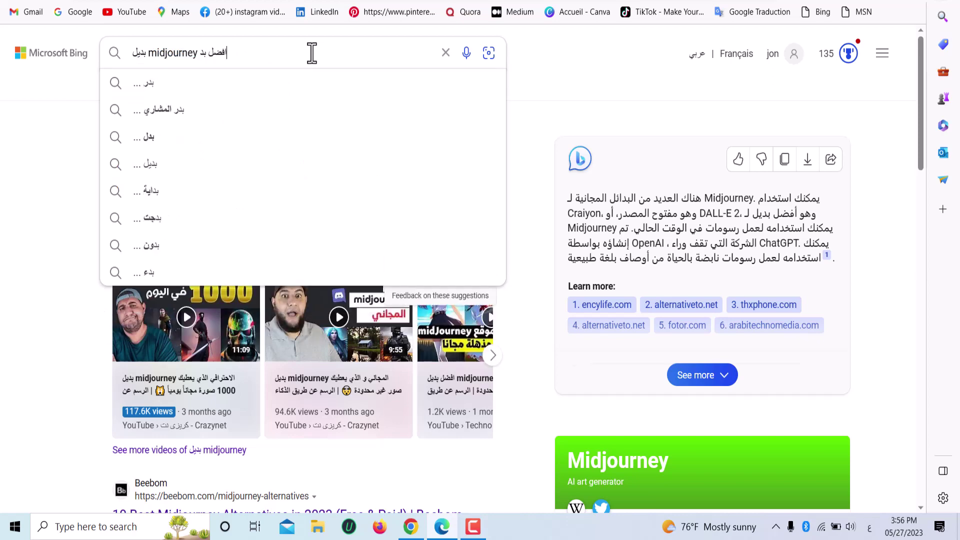
text(دائل)
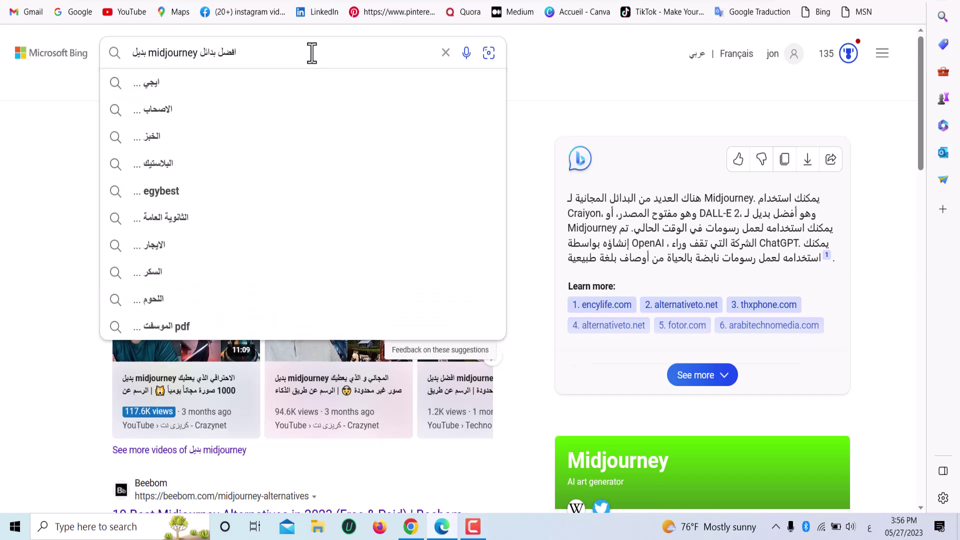
key(Return)
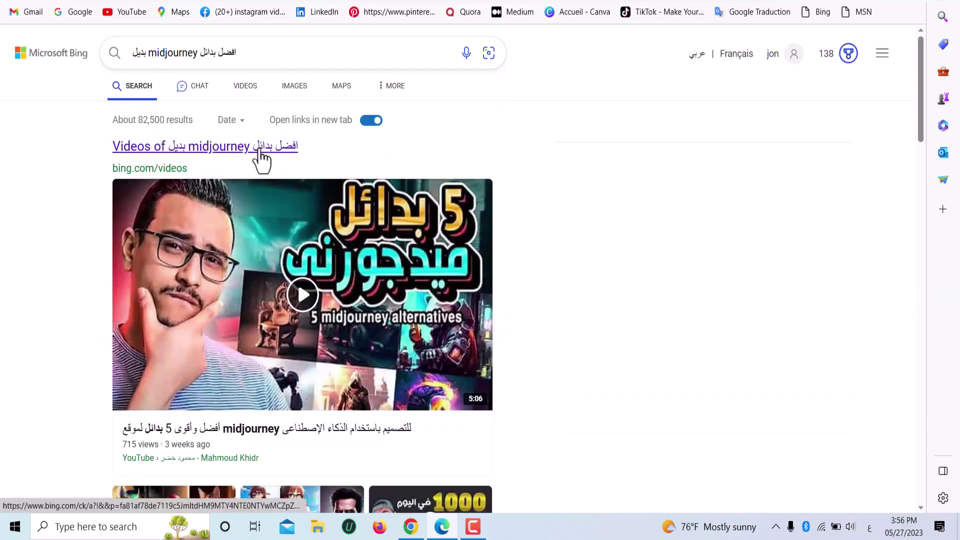
scroll(257, 161, down, 4)
scroll(248, 155, down, 5)
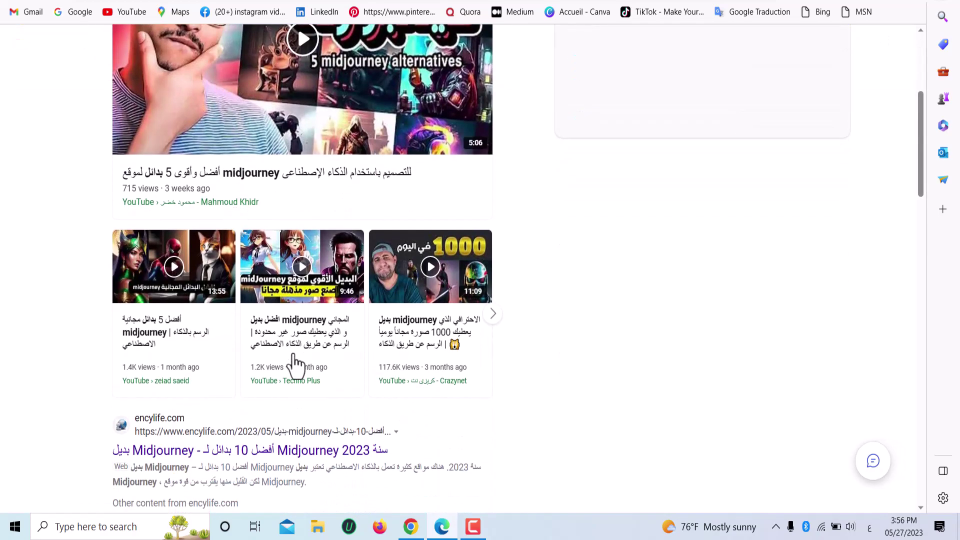
scroll(288, 110, up, 10)
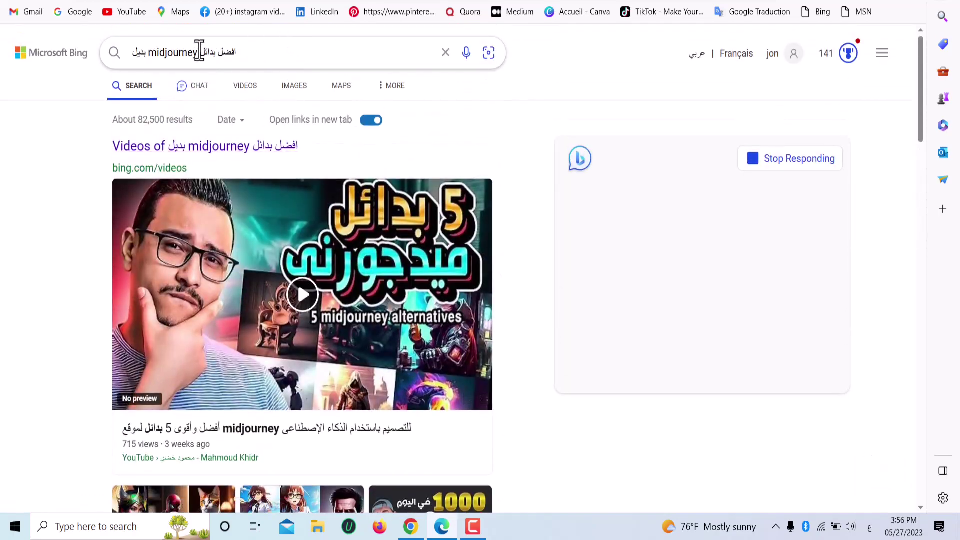
Replace “افضل بدائل” in the query with “encylife”, search again, and open the encylife.com article on Midjourney alternatives.
drag(199, 52, 314, 50)
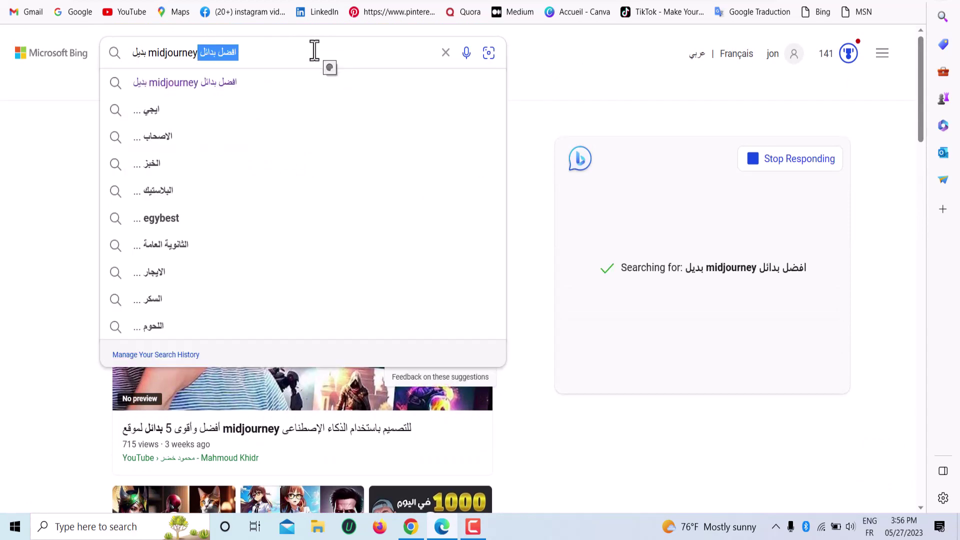
key(alt+shift)
text(encylife)
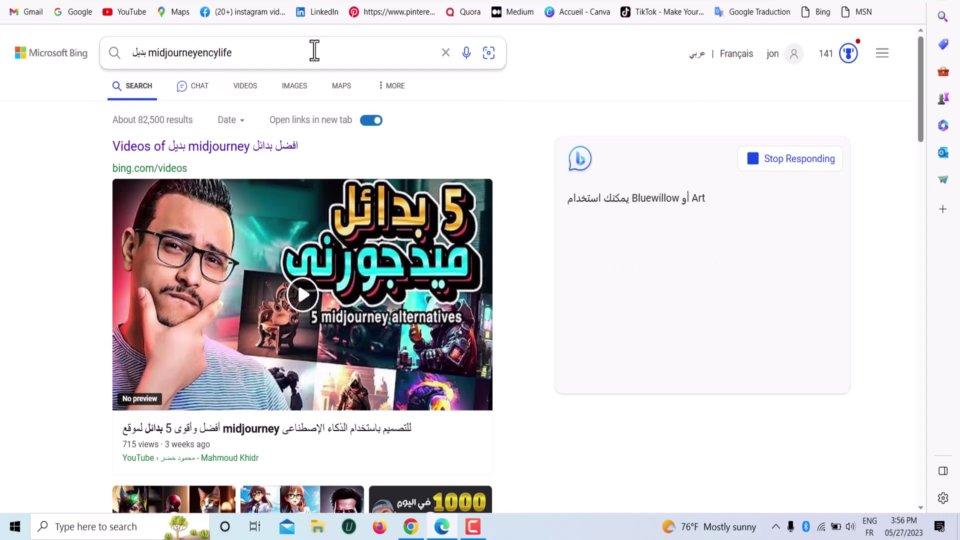
key(Return)
drag(175, 176, 111, 186)
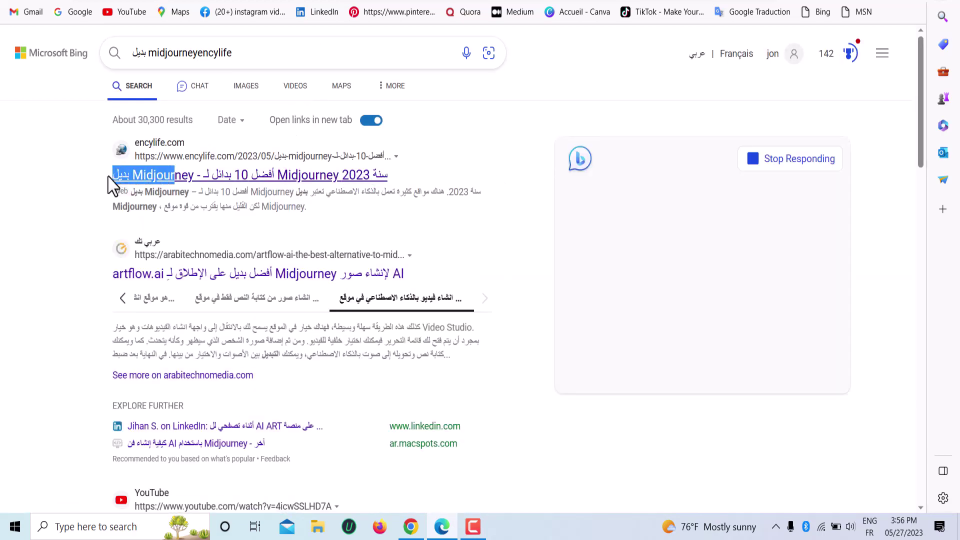
right_click(243, 159)
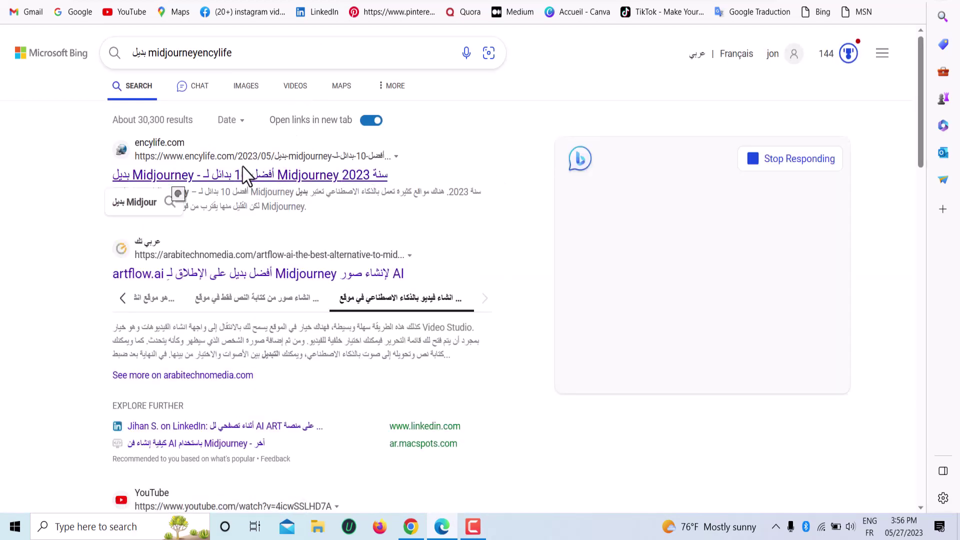
click(882, 150)
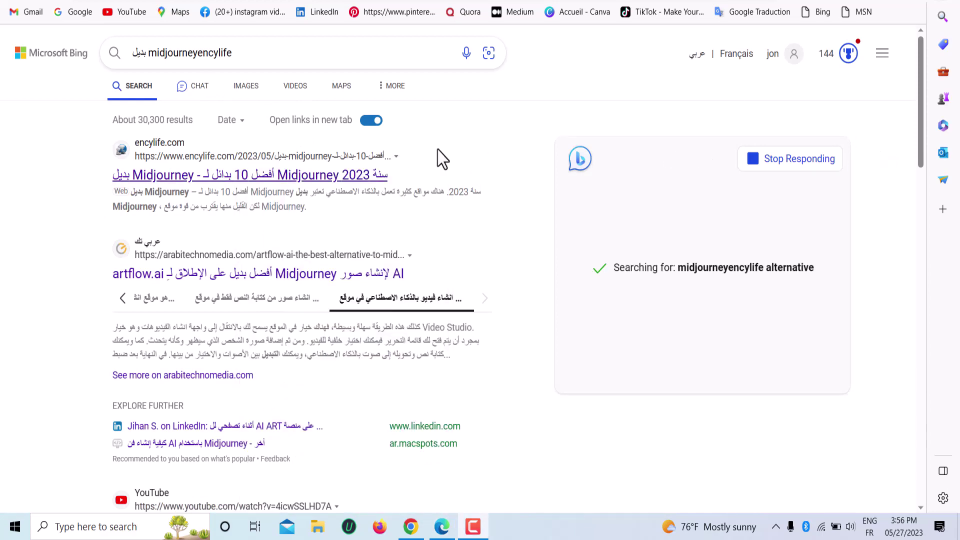
click(240, 177)
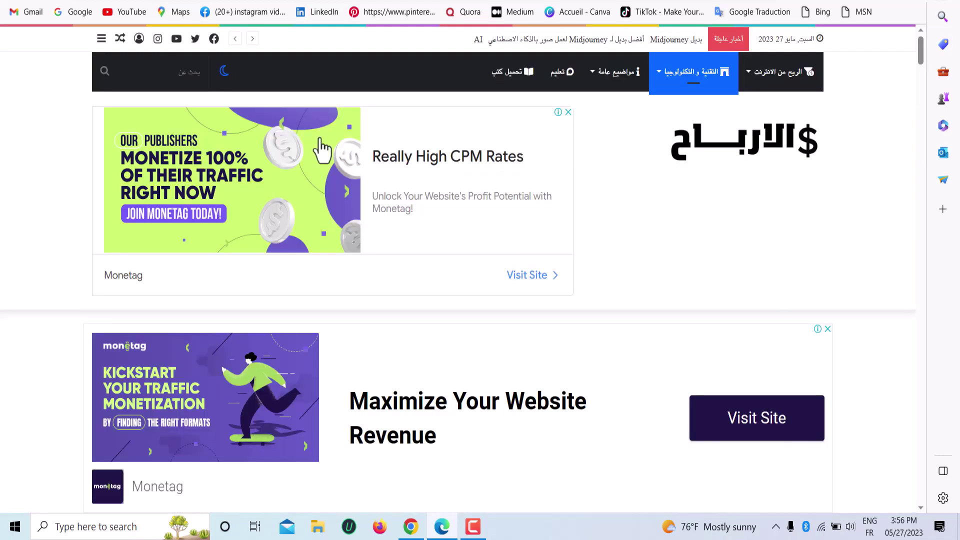
Examine the article's ten Midjourney alternatives, from Stable Diffusion to Playground AI, and return to the Lexica entry.
scroll(375, 160, down, 20)
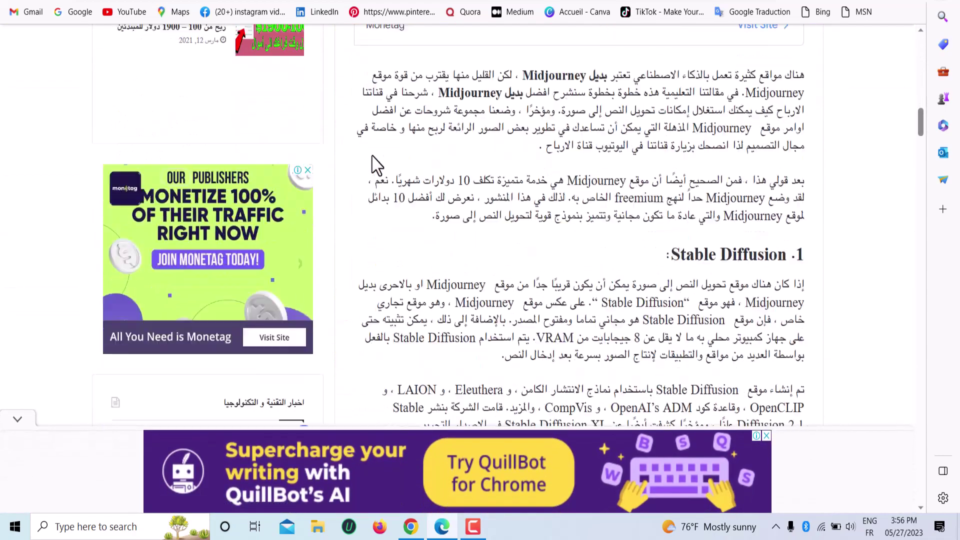
scroll(375, 165, down, 20)
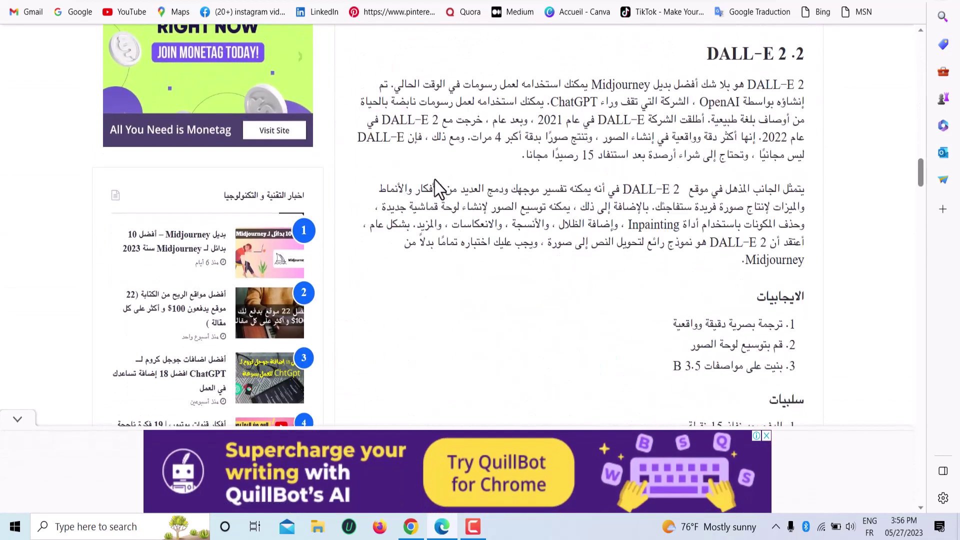
scroll(442, 193, down, 20)
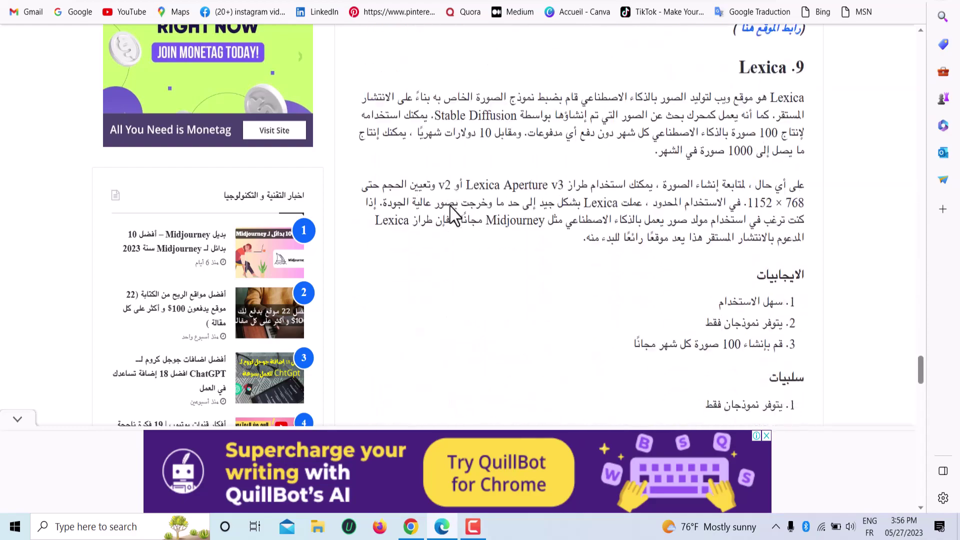
scroll(454, 215, down, 5)
scroll(455, 215, up, 10)
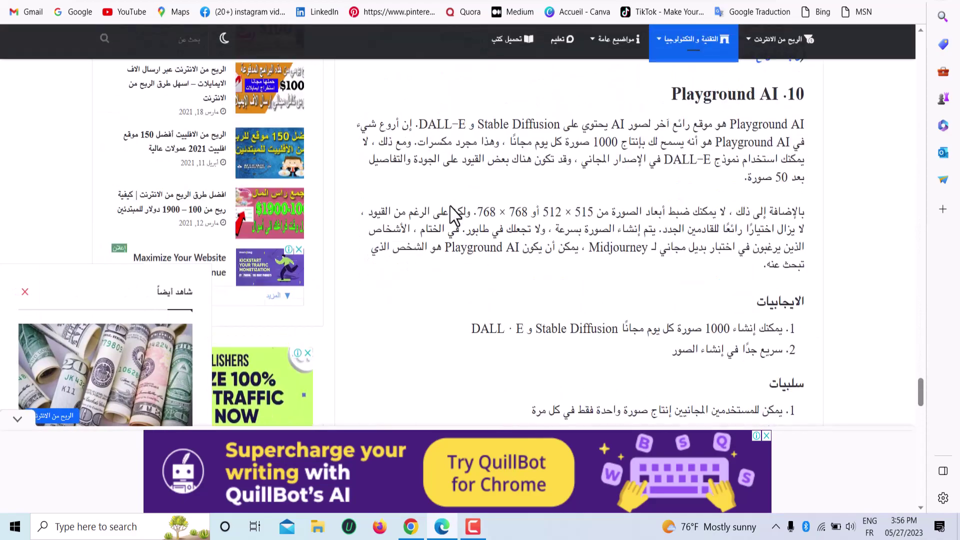
scroll(454, 215, up, 5)
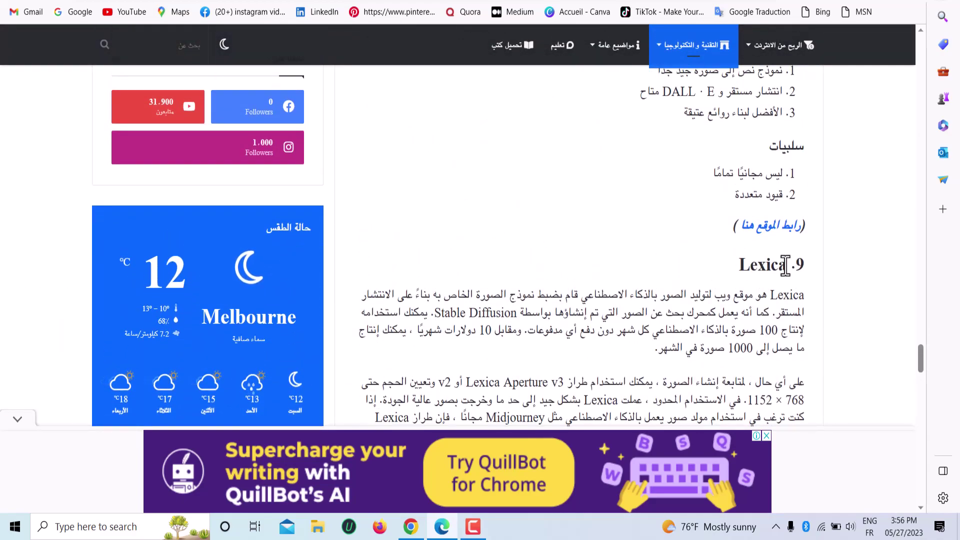
drag(742, 261, 707, 250)
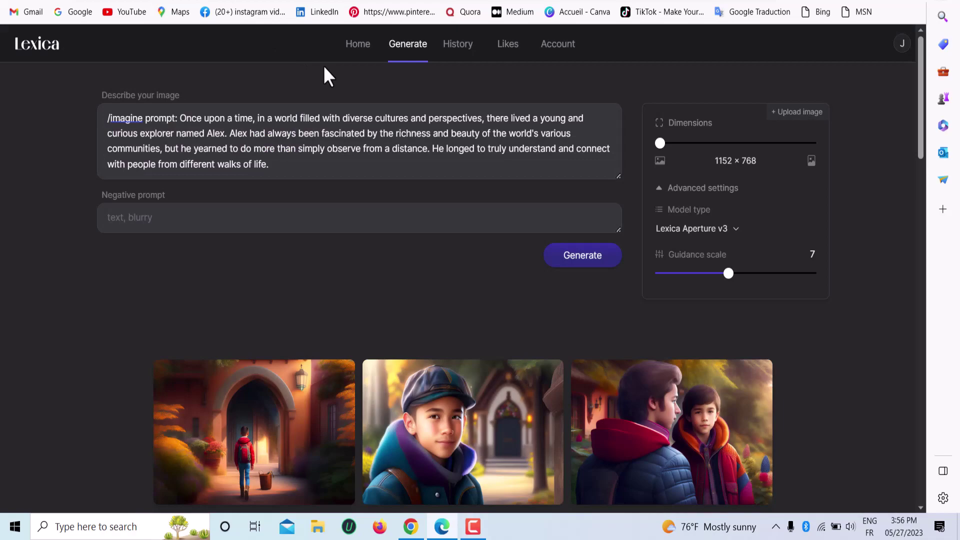
Look over the earlier generated images in Lexica and clear the old “/imagine prompt” text from the image description.
scroll(350, 200, down, 5)
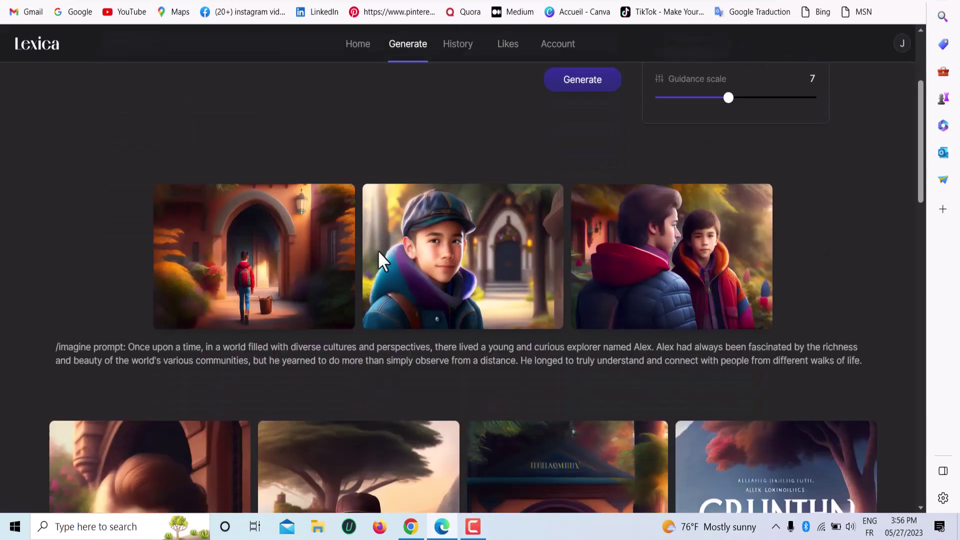
scroll(255, 225, down, 10)
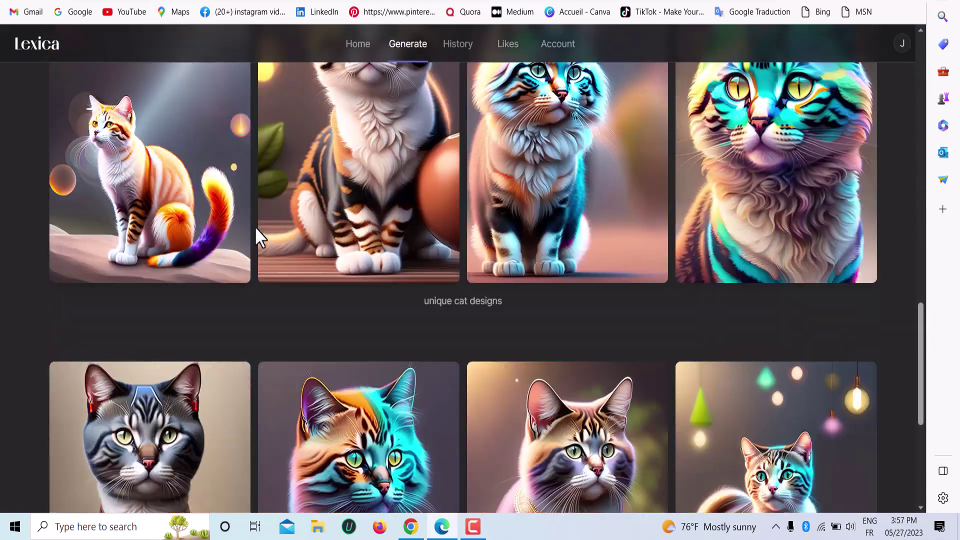
scroll(257, 235, up, 8)
scroll(254, 226, up, 7)
click(262, 171)
key(ctrl+a)
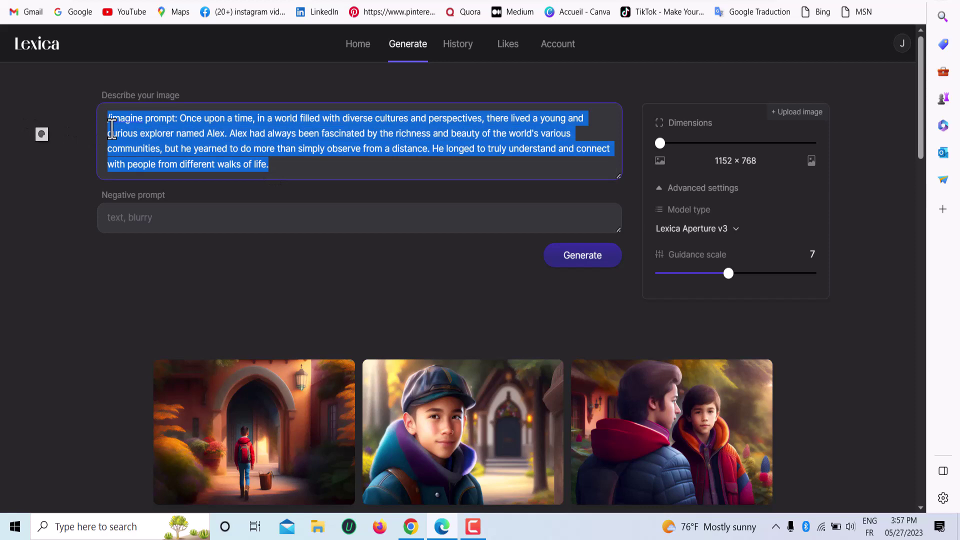
key(BackSpace)
Copy the opening paragraph of the “From Fear to Freedom” story from the ChatGPT conversation.
key(ctrl+Tab)
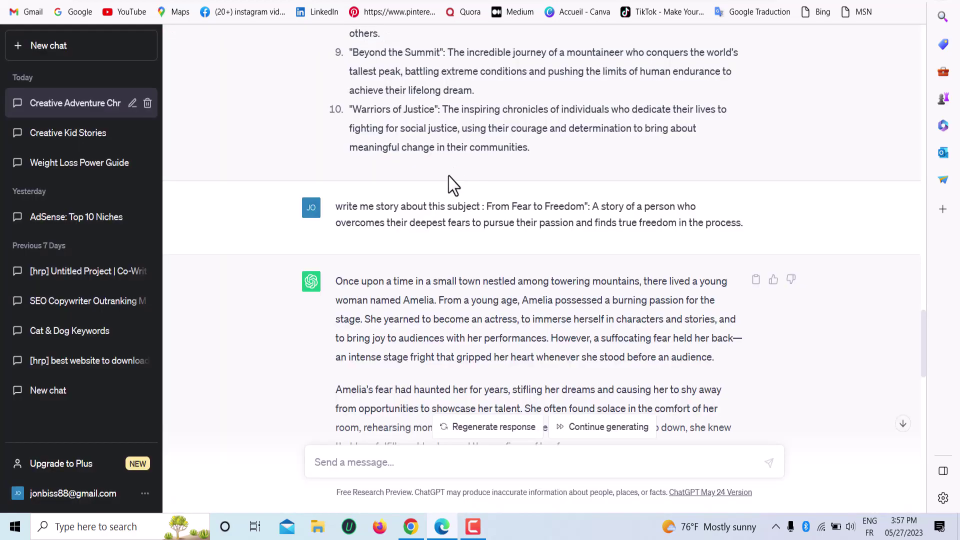
scroll(450, 182, down, 5)
triple_click(407, 77)
right_click(412, 81)
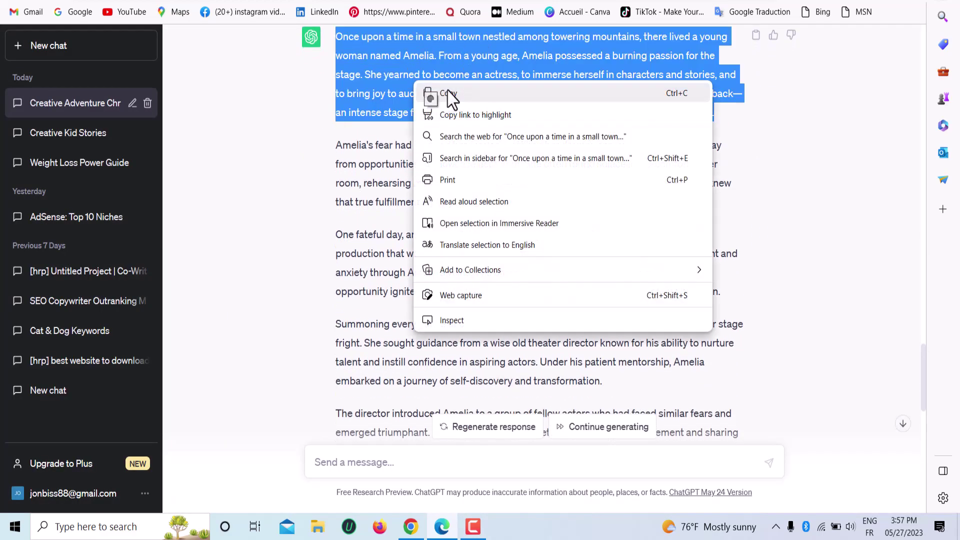
click(447, 95)
Paste the story paragraph as the main idea in MidJourney Prompt Helper and copy the resulting “/imagine prompt” text.
key(ctrl+shift+Tab)
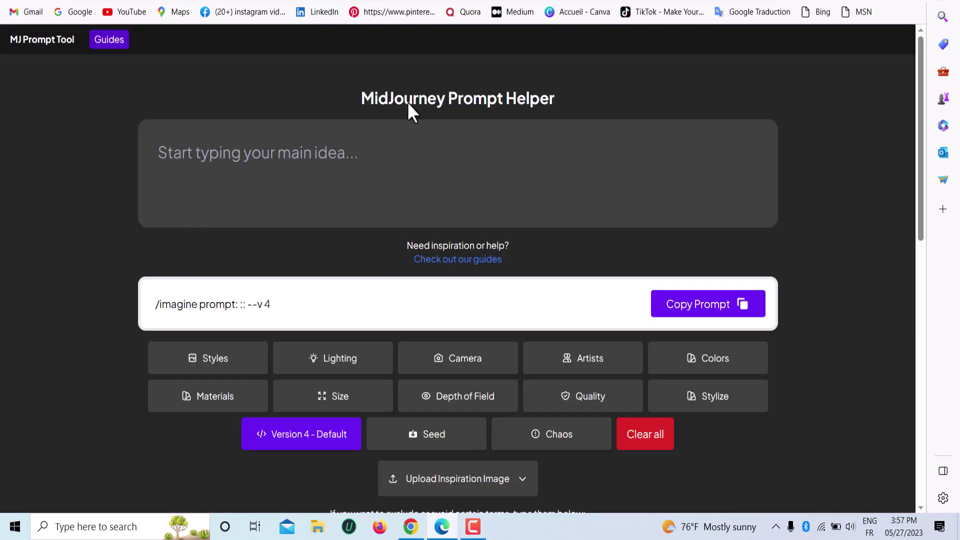
click(254, 152)
right_click(256, 152)
click(316, 259)
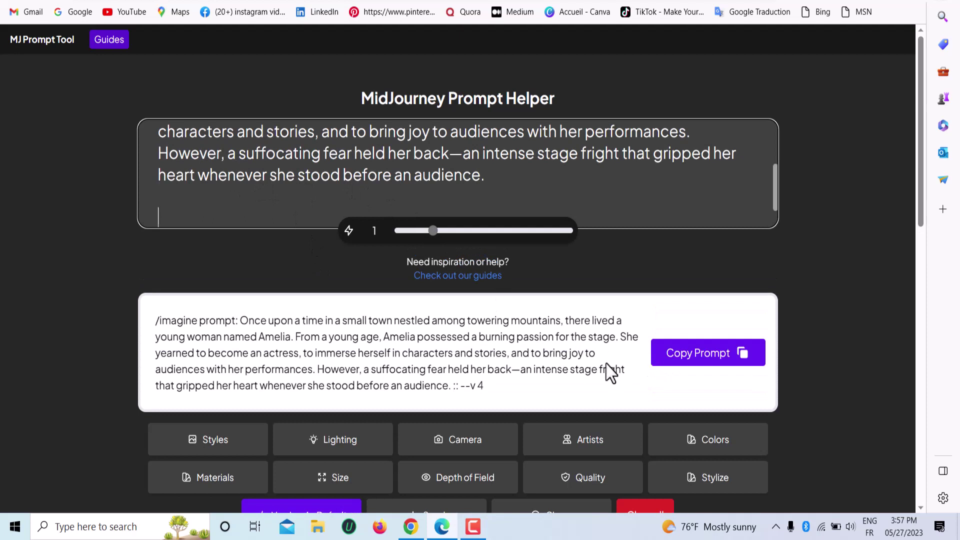
click(531, 395)
click(678, 358)
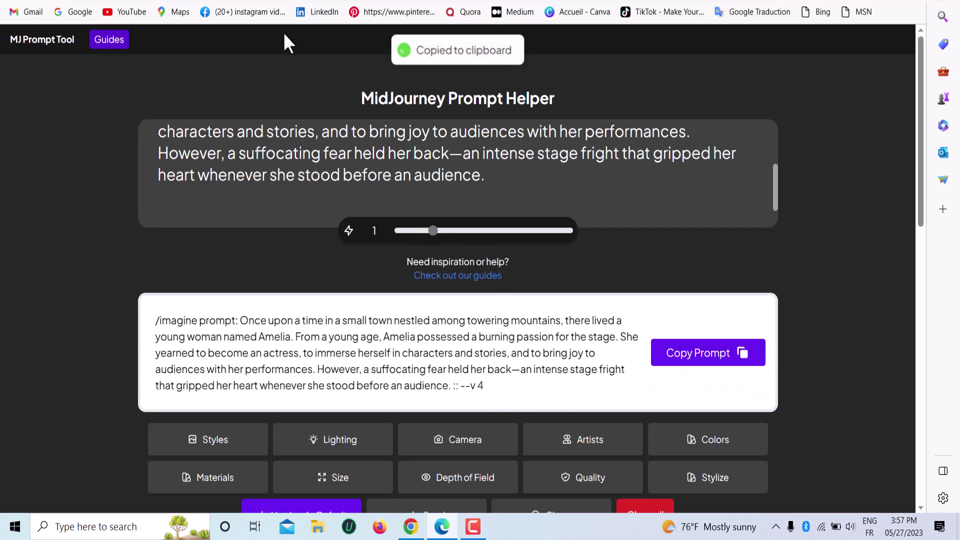
Paste the copied “/imagine prompt” text as the image description in Lexica and delete its “:: --v 4” ending.
key(ctrl+Tab)
right_click(218, 134)
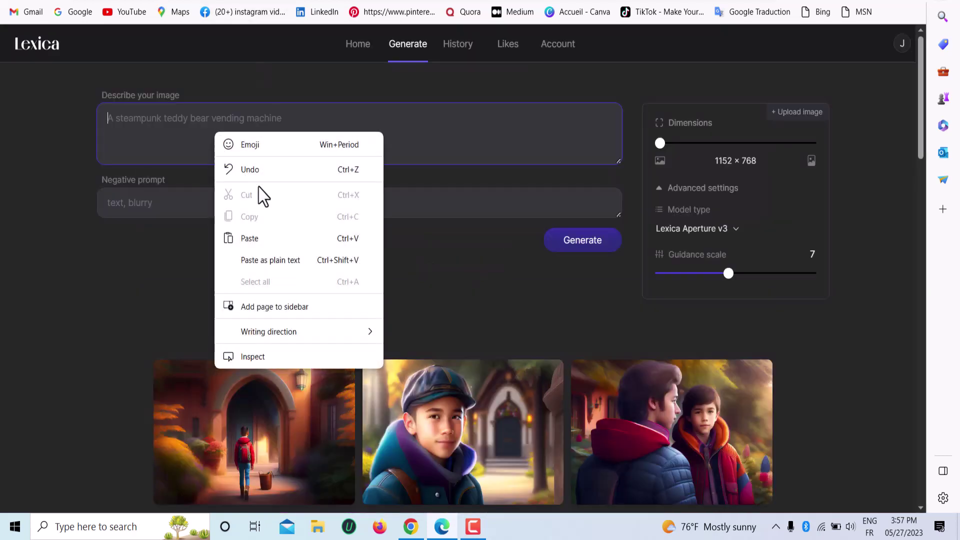
click(271, 238)
right_click(623, 163)
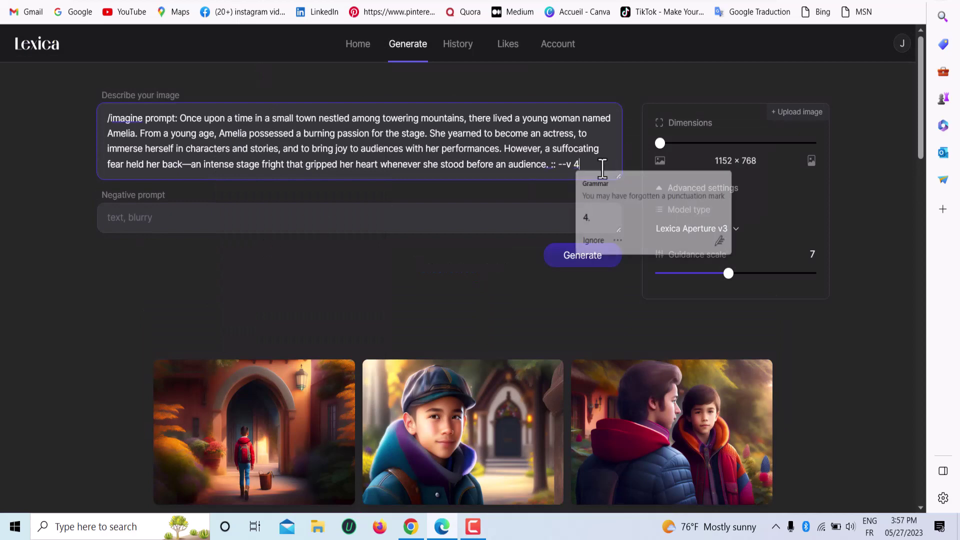
click(600, 177)
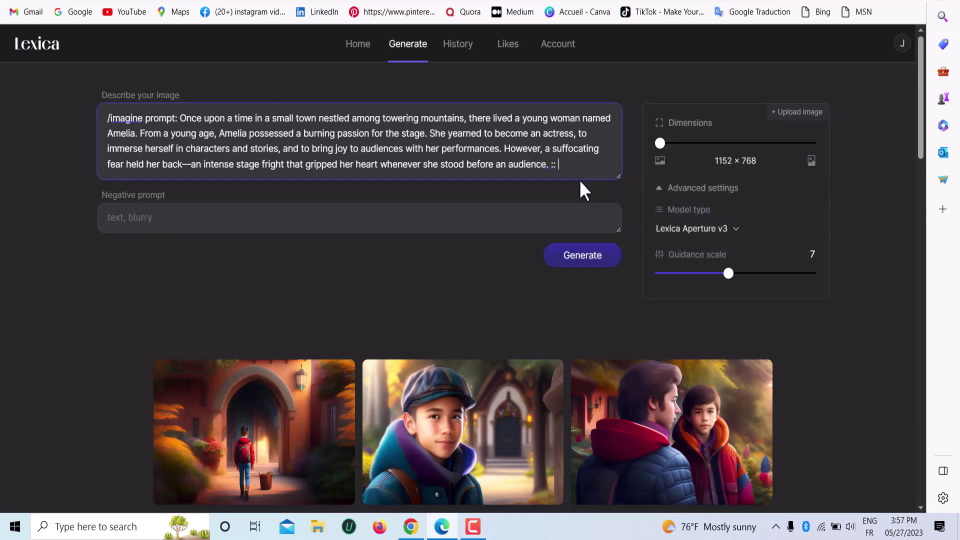
key(BackSpace)
click(580, 260)
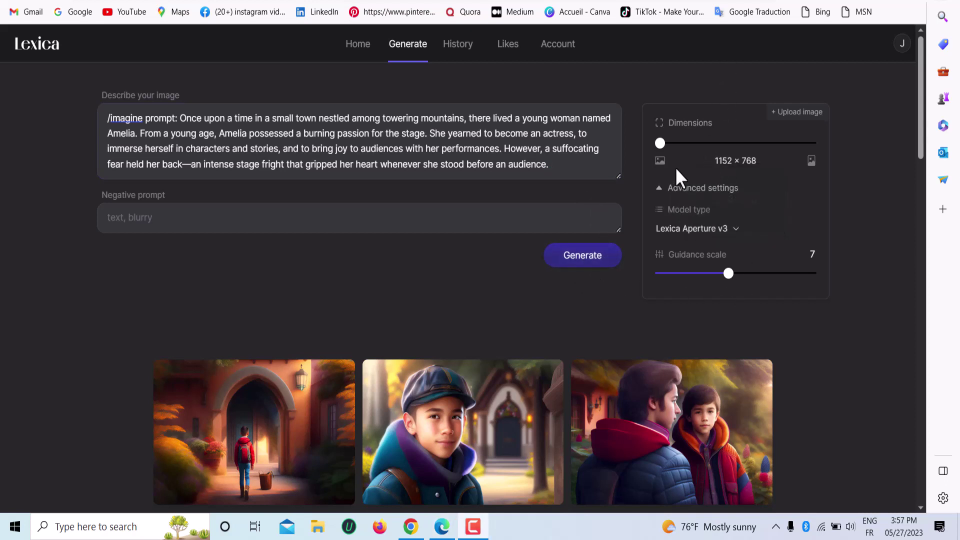
Review the dimensions, model type and guidance scale settings, and generate images from the story's opening paragraph.
mouse_move(672, 145)
mouse_down()
mouse_move(811, 150)
mouse_move(664, 150)
mouse_up()
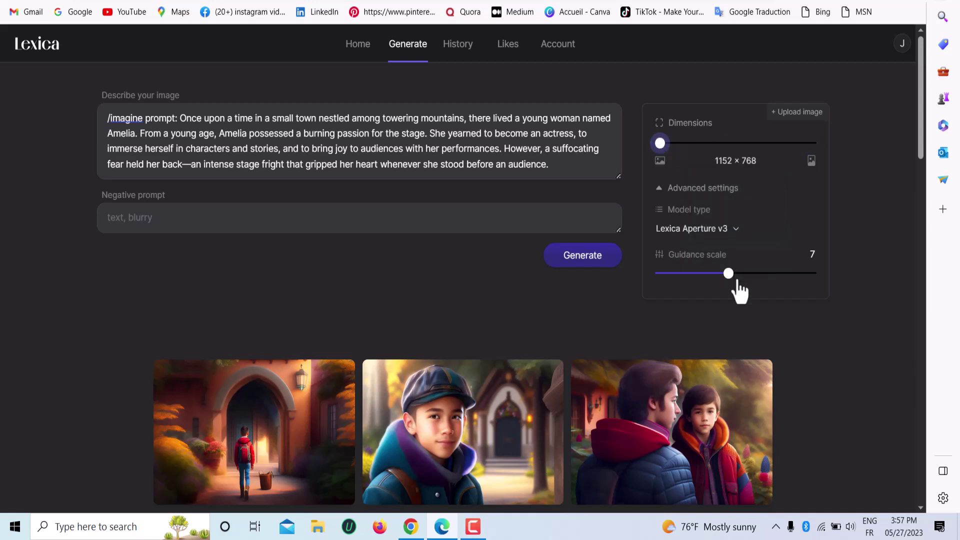
click(733, 230)
click(733, 232)
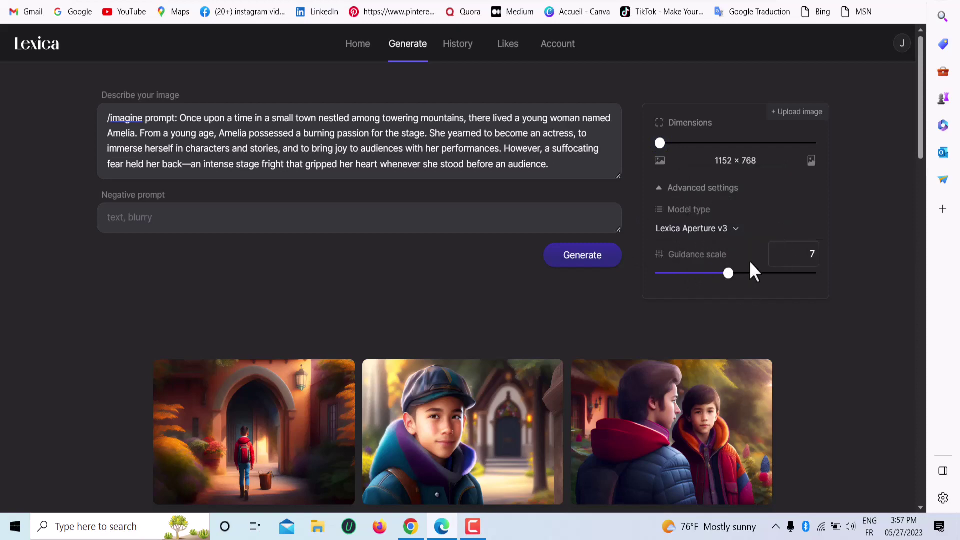
scroll(687, 295, down, 7)
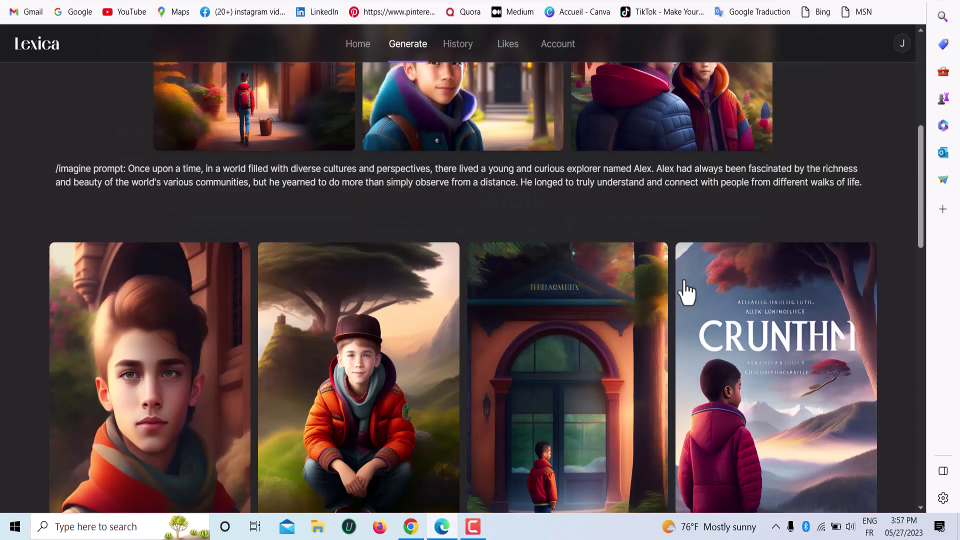
scroll(687, 287, up, 4)
scroll(683, 278, up, 3)
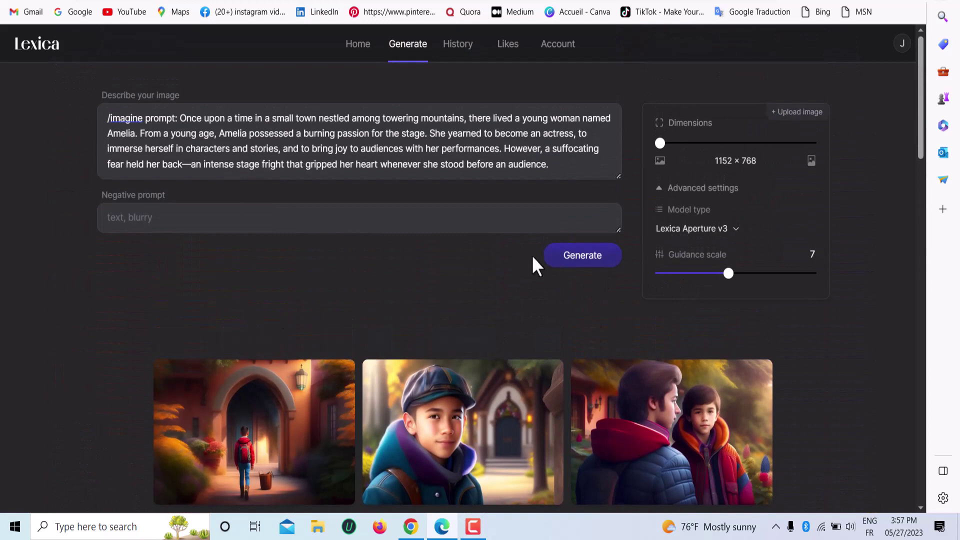
click(564, 259)
Look over the images generated for the opening paragraph and enlarge the one of the woman in a dark blue dress.
scroll(433, 383, down, 7)
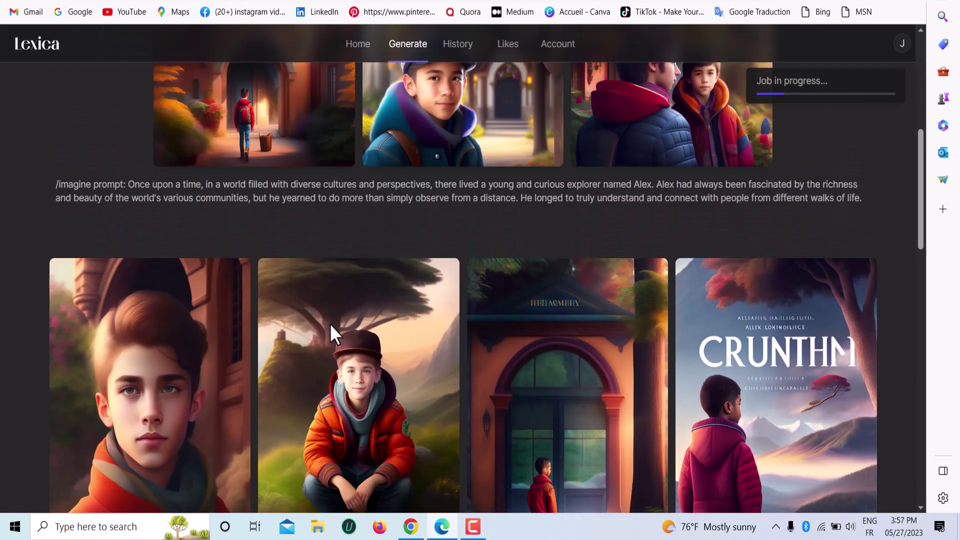
scroll(430, 305, up, 2)
mouse_move(300, 253)
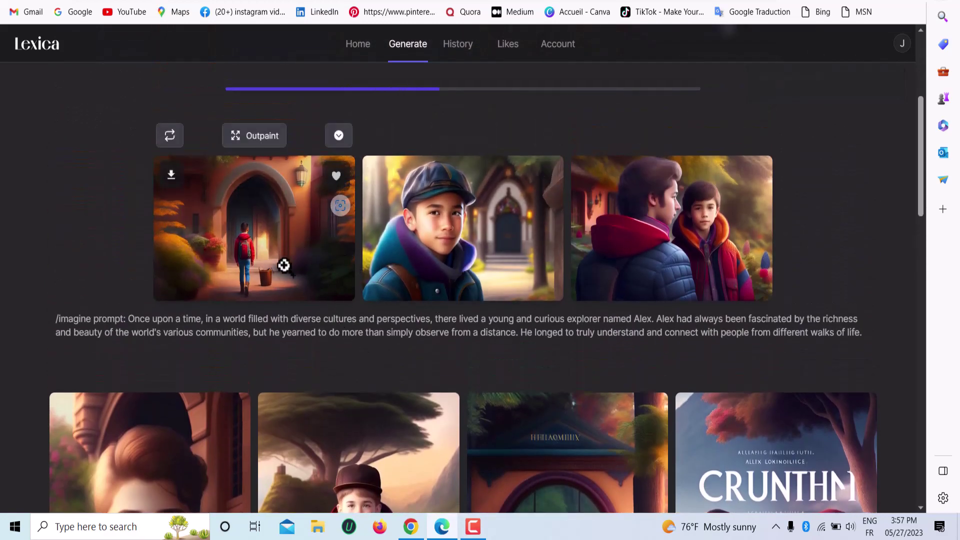
scroll(290, 250, up, 5)
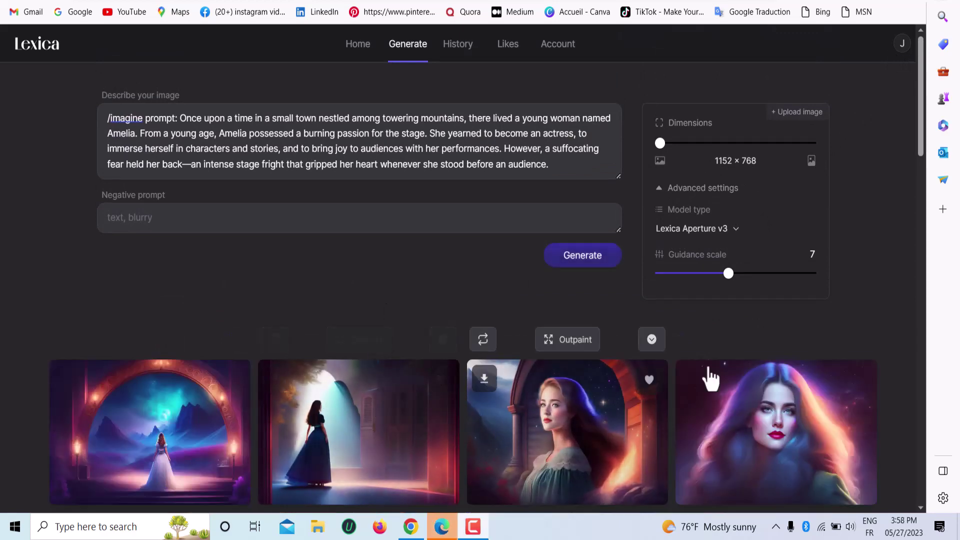
scroll(769, 335, down, 5)
scroll(446, 325, up, 5)
scroll(444, 316, down, 5)
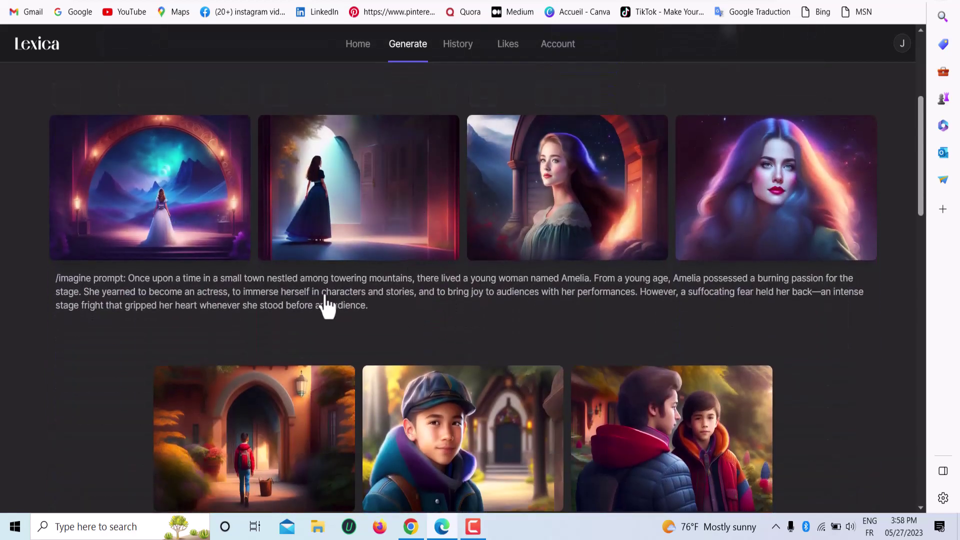
click(347, 234)
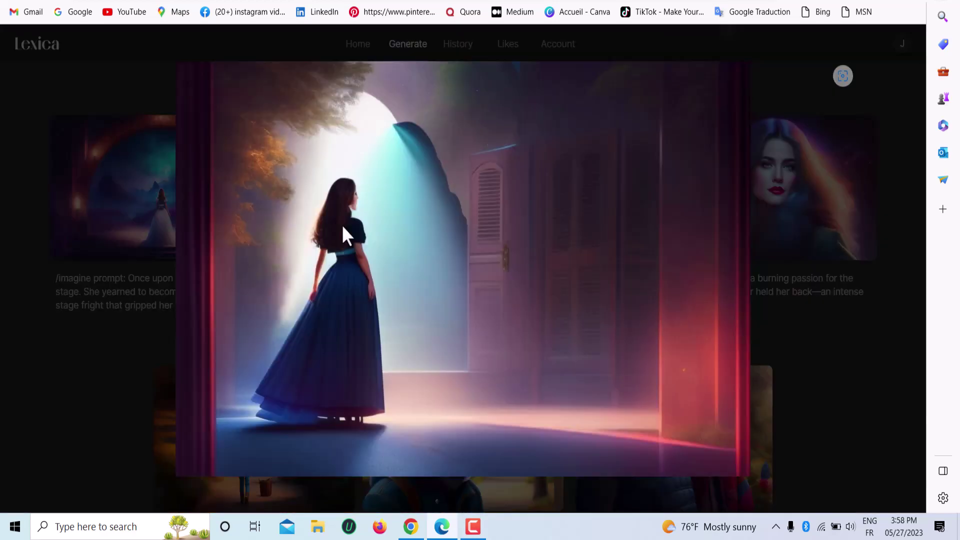
right_click(565, 293)
click(467, 263)
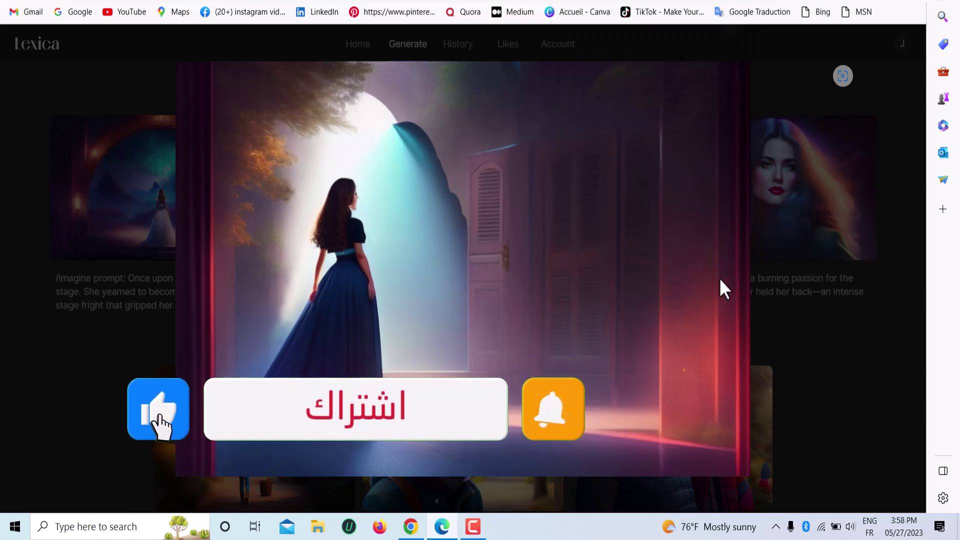
click(843, 77)
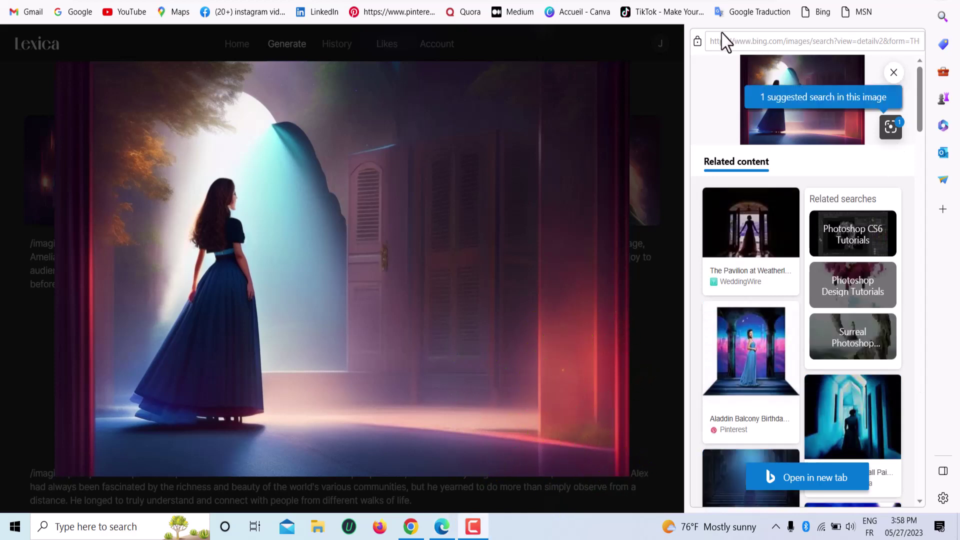
click(893, 72)
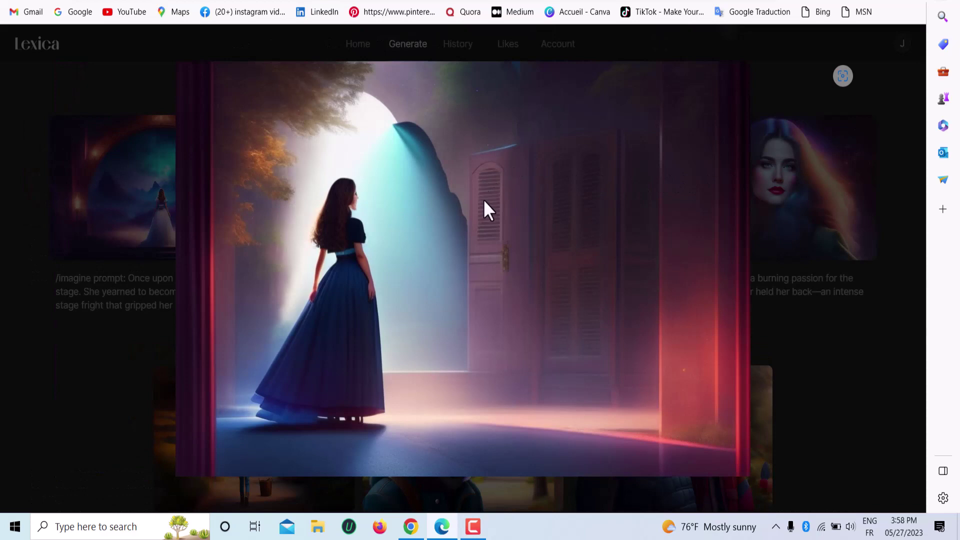
Save the enlarged image of the woman in a dark blue dress as a JPEG image in the Downloads folder.
right_click(434, 197)
click(473, 224)
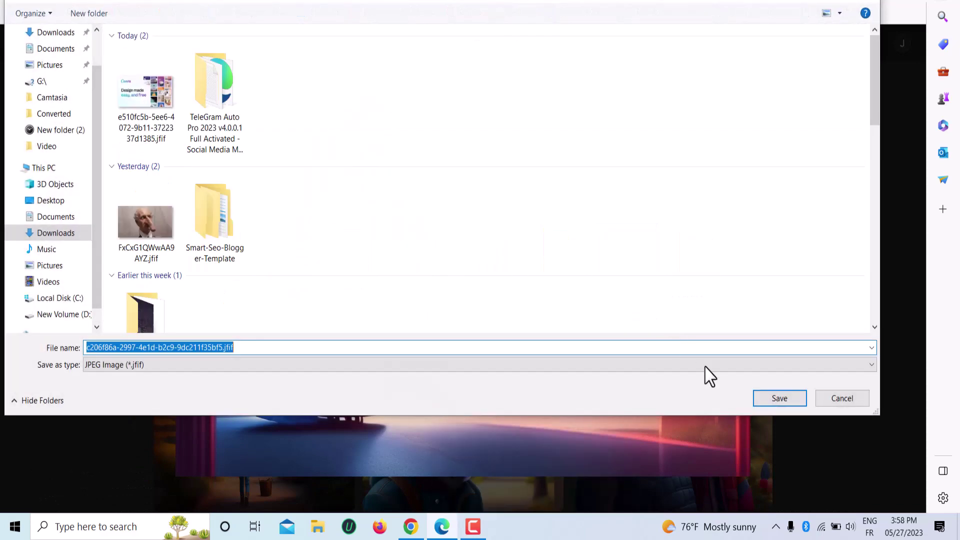
click(762, 399)
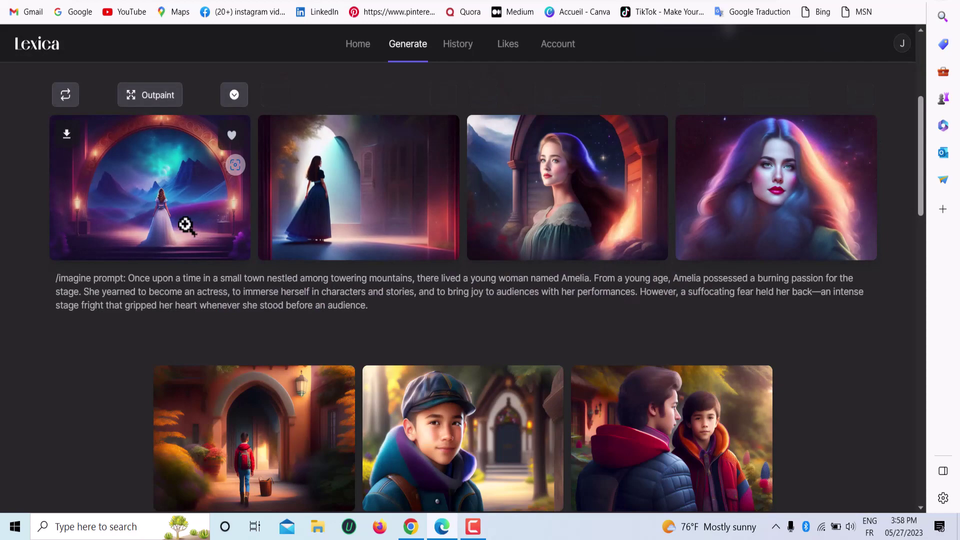
Enlarge the image of the woman in white under the glowing arch and save it to the Downloads folder.
click(184, 221)
right_click(410, 194)
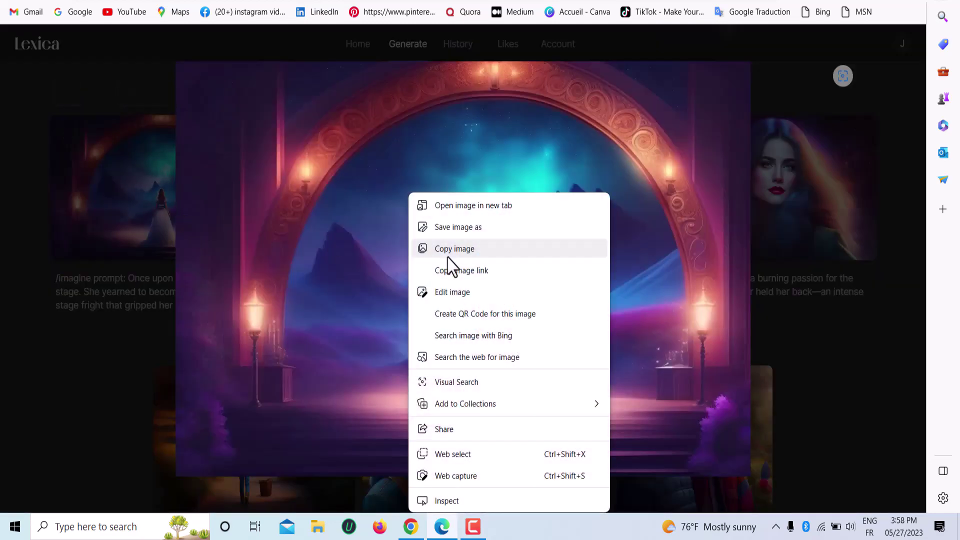
click(453, 228)
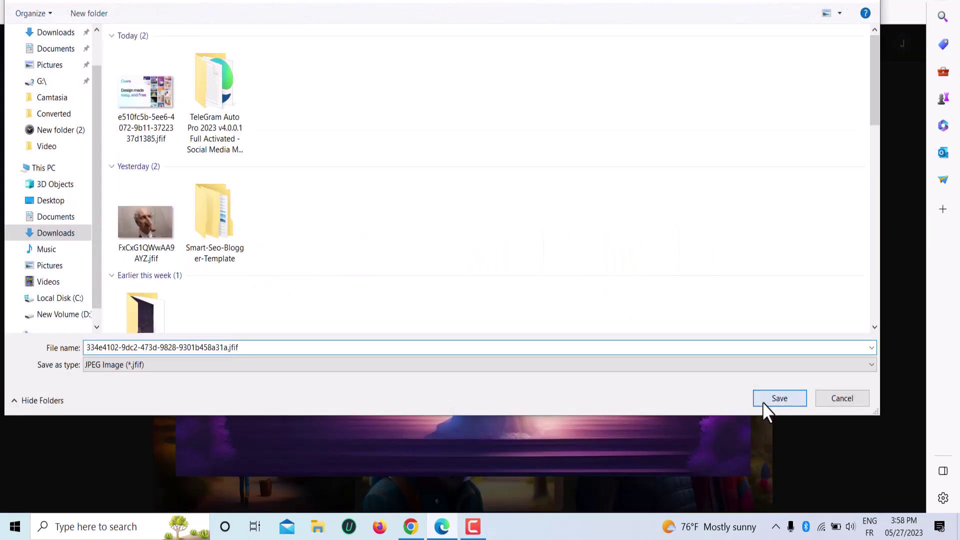
click(764, 400)
click(806, 163)
Enlarge the image of the woman in a green dress beside the flames and save it to the Downloads folder.
click(608, 175)
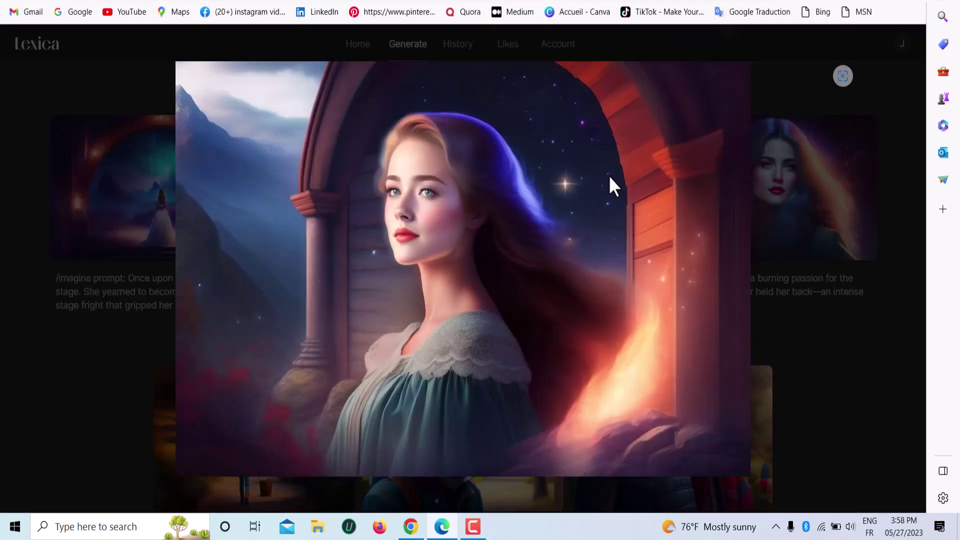
right_click(500, 192)
click(533, 227)
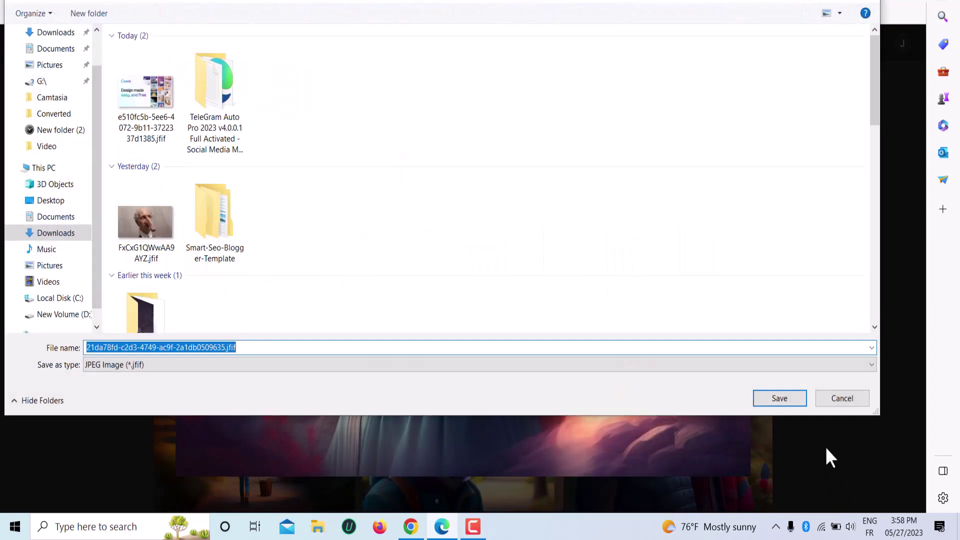
click(776, 395)
click(772, 166)
Copy the story's second paragraph, about the fear that haunted the heroine for years, from the ChatGPT conversation.
scroll(343, 118, up, 5)
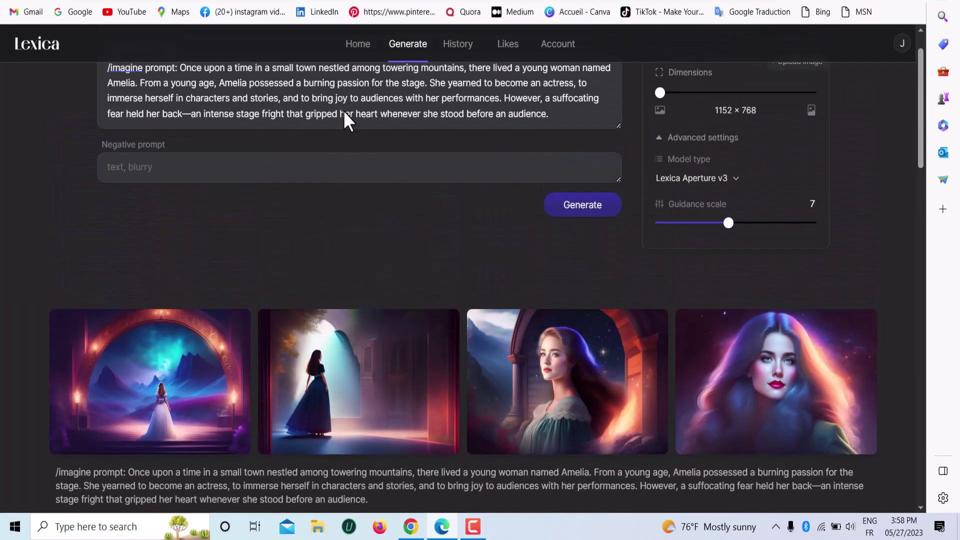
key(ctrl+Tab)
triple_click(414, 184)
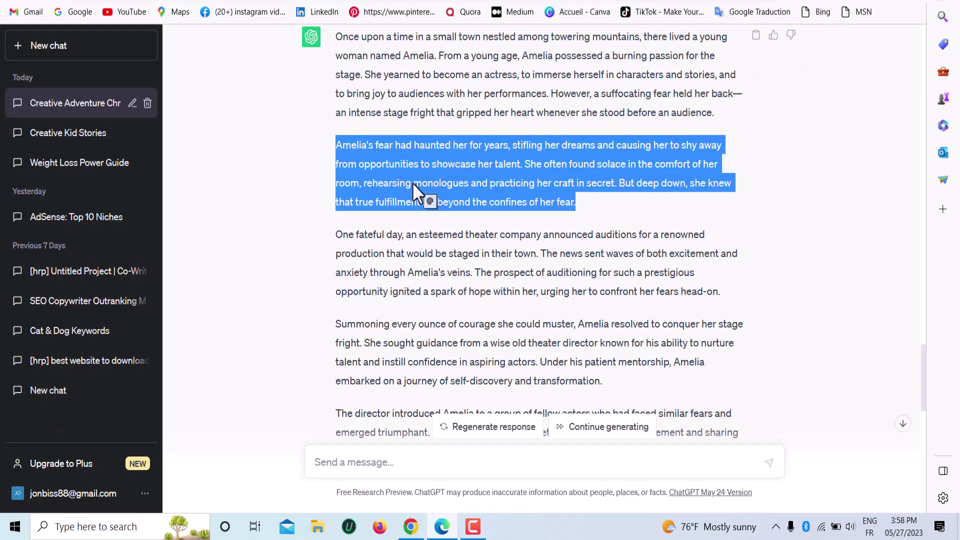
right_click(413, 183)
click(447, 195)
right_click(454, 180)
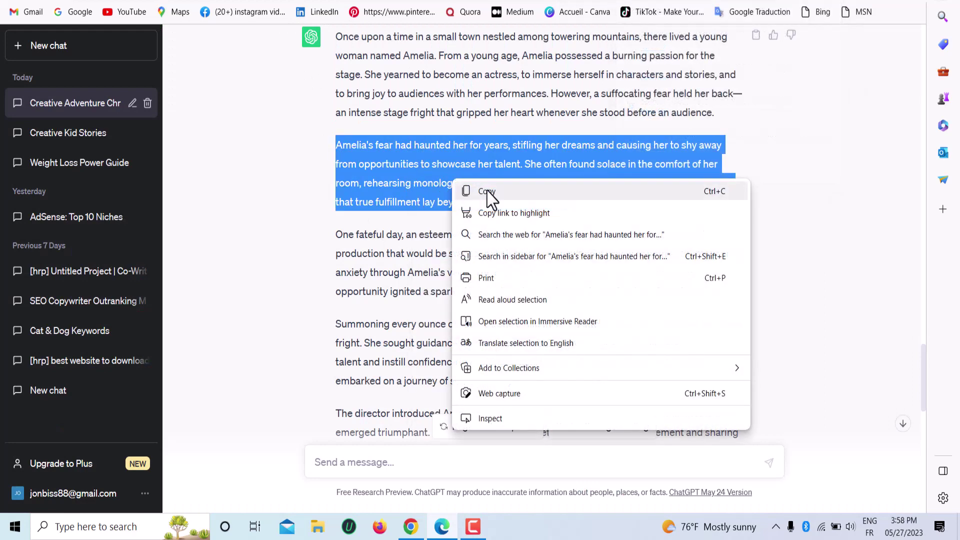
click(477, 186)
Select the old image description in Lexica and clear the old main idea text in MidJourney Prompt Helper.
key(ctrl+Tab)
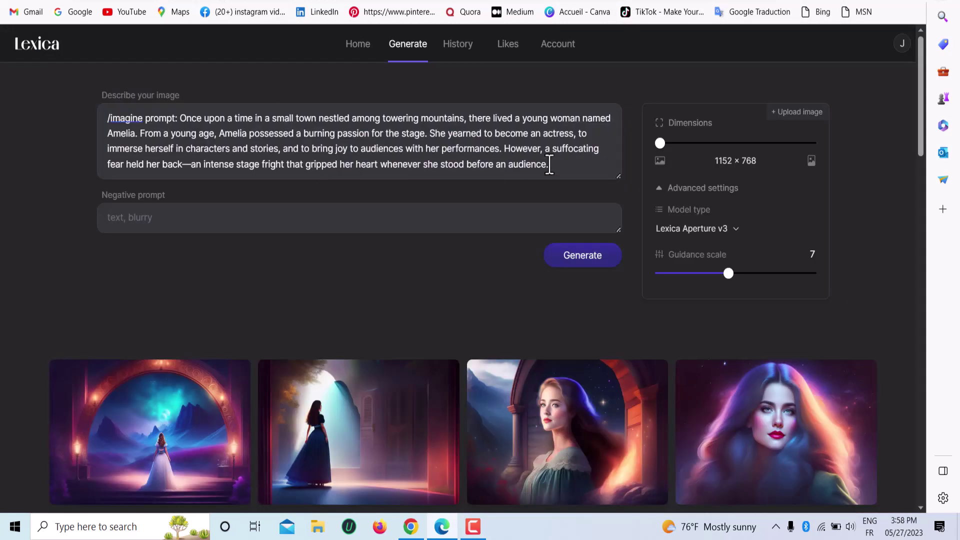
drag(550, 165, 122, 79)
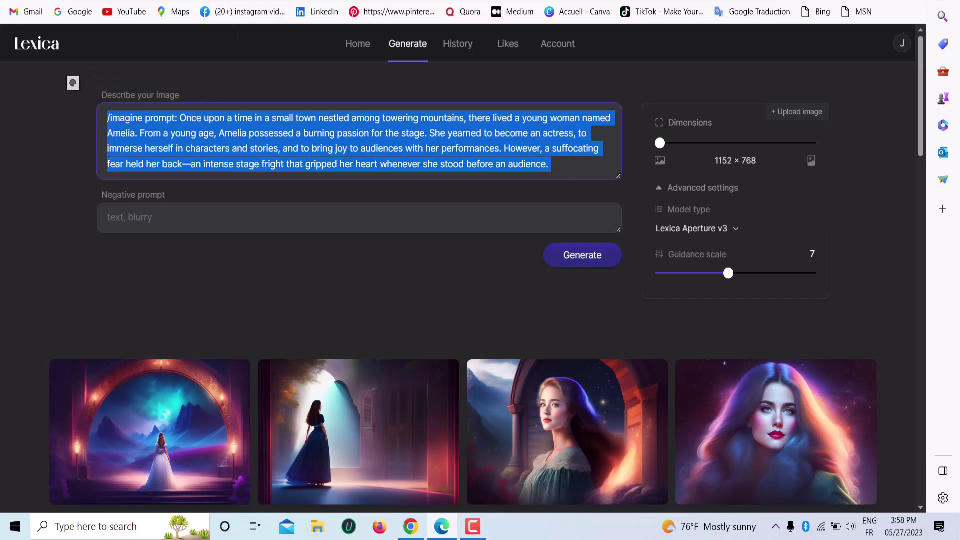
key(ctrl+Tab)
drag(549, 161, 110, 131)
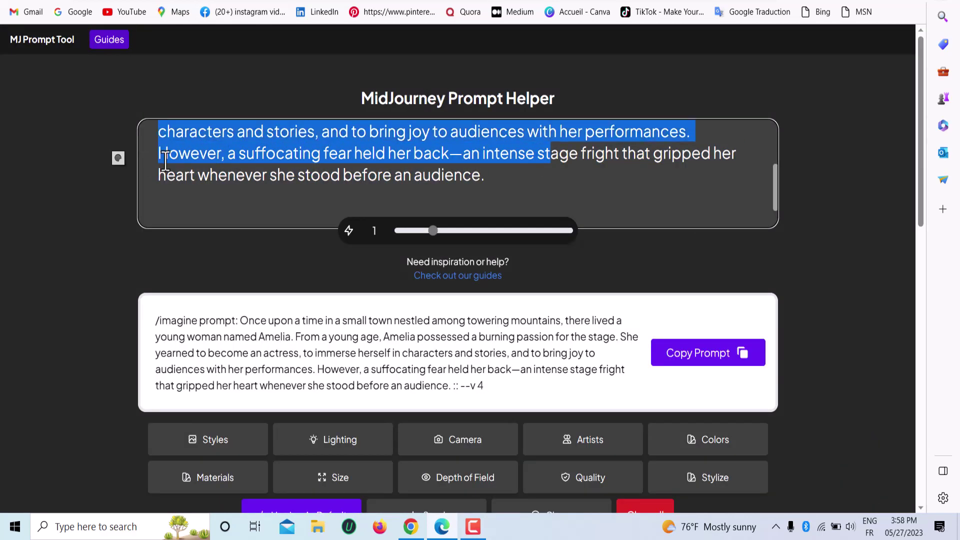
key(BackSpace)
drag(651, 191, 71, 161)
key(BackSpace)
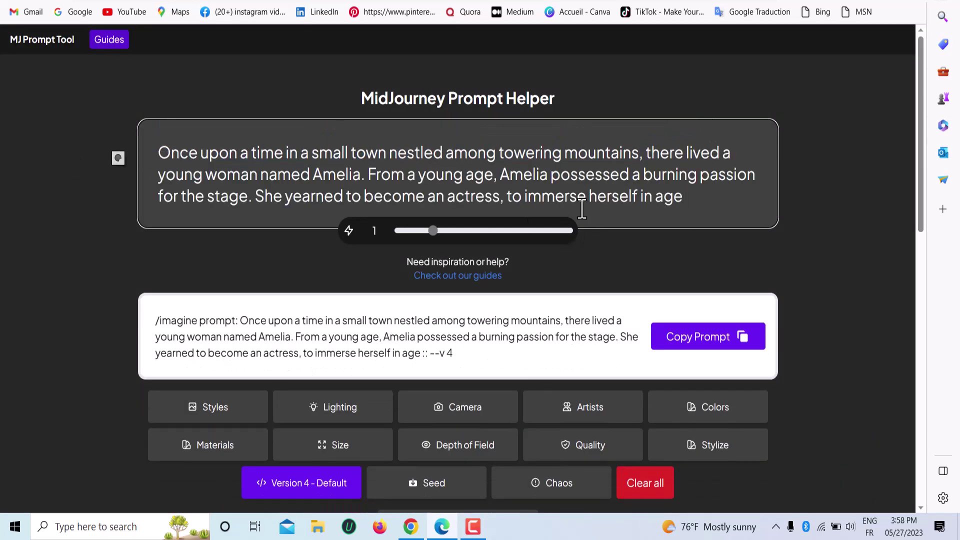
key(ctrl+a)
key(BackSpace)
Paste the second story paragraph as the main idea and copy the resulting “/imagine prompt” text.
right_click(315, 151)
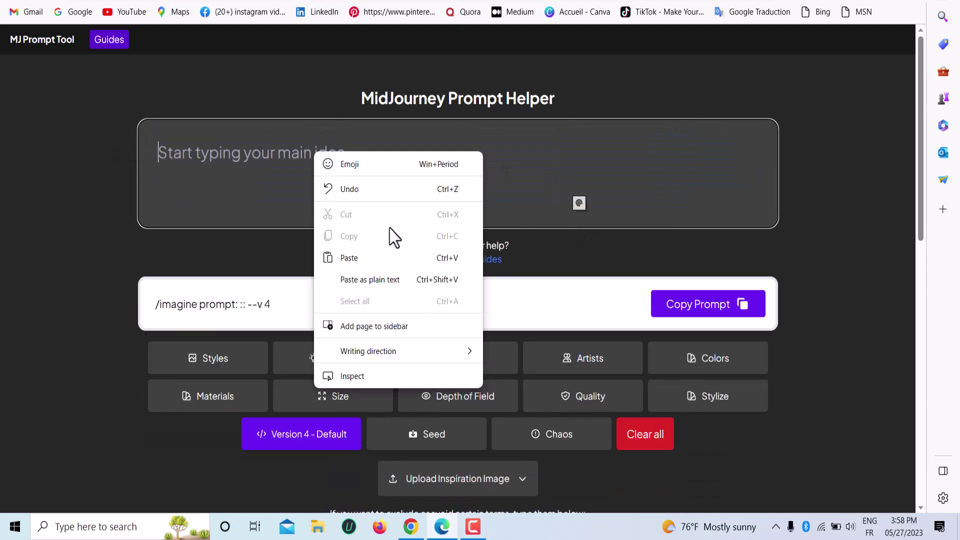
click(383, 258)
click(686, 358)
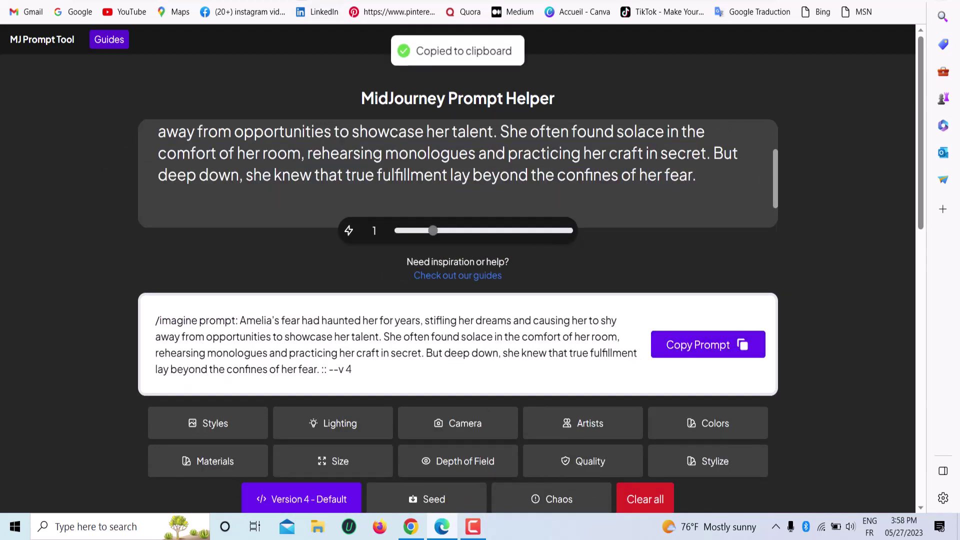
Replace Lexica's image description with the second paragraph's prompt, without its “:: --v 4” ending, and generate the images.
key(ctrl+Tab)
key(BackSpace)
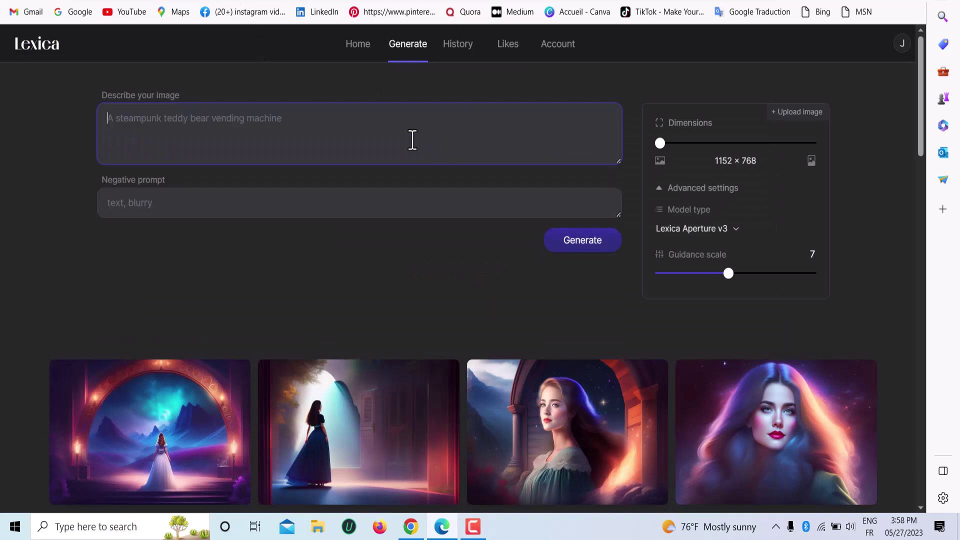
key(ctrl+v)
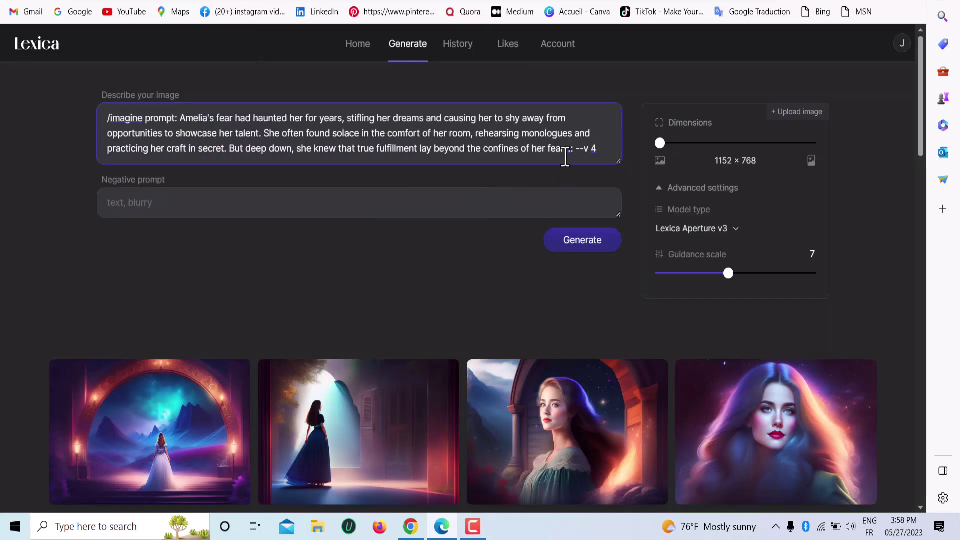
drag(571, 150, 643, 172)
key(BackSpace)
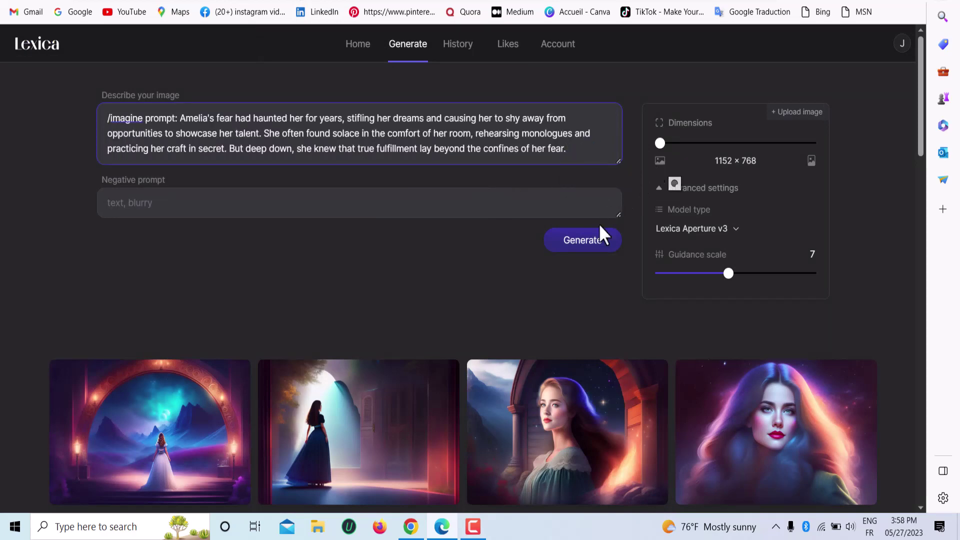
click(587, 239)
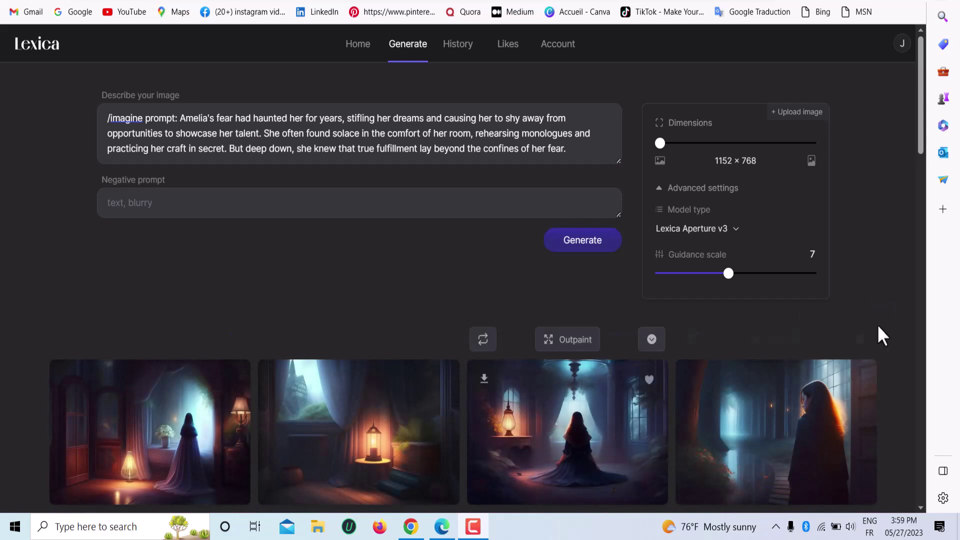
Download the fourth generated Lexica image and copy the story's third paragraph, about the theater auditions, from the ChatGPT conversation.
mouse_move(714, 398)
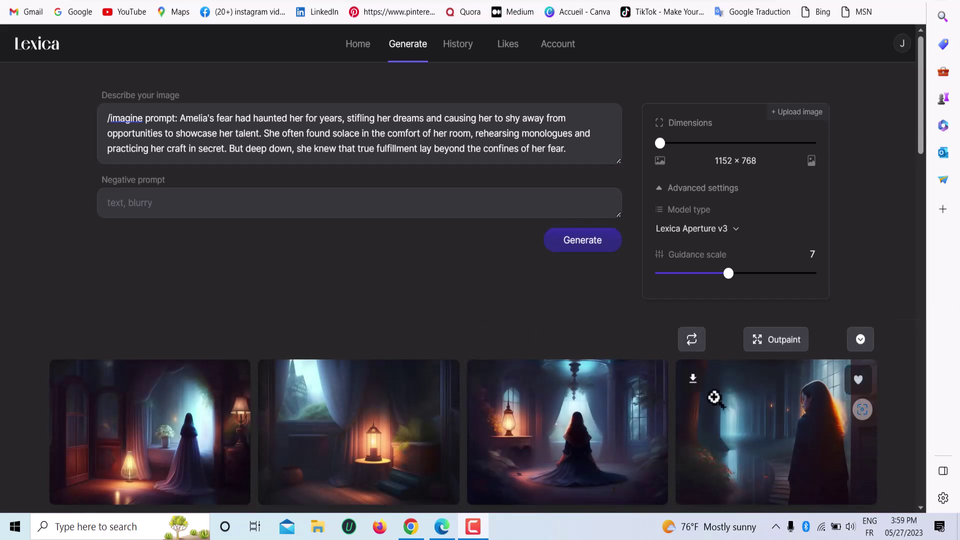
click(693, 378)
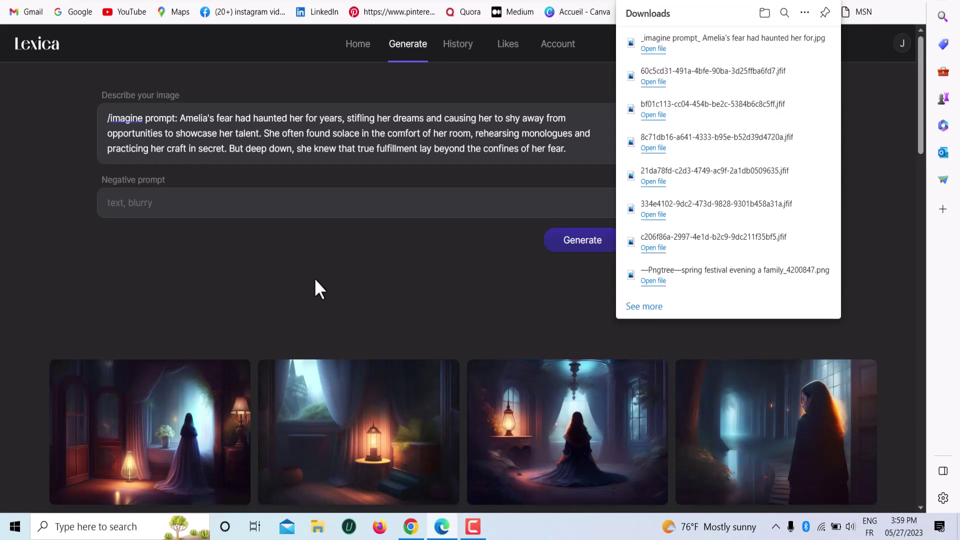
key(ctrl+Tab)
triple_click(376, 253)
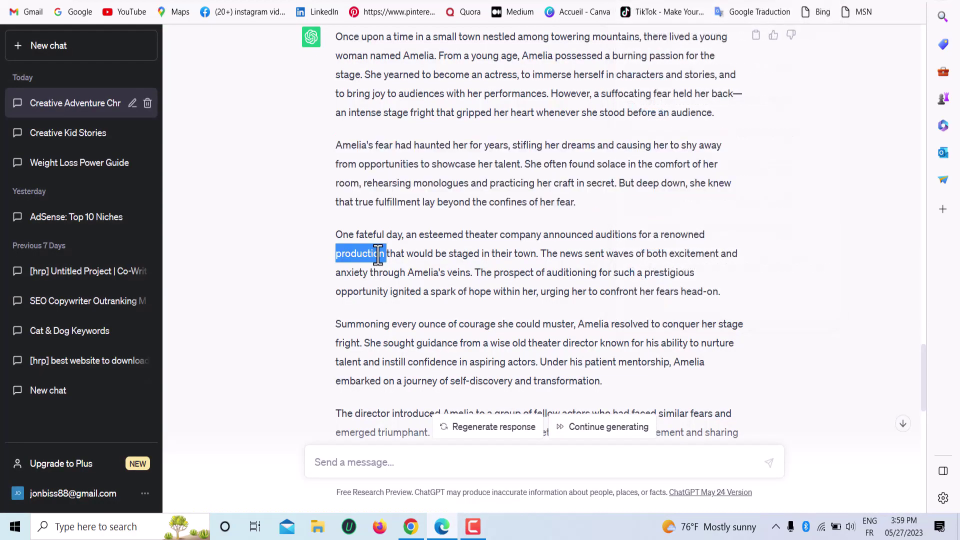
right_click(377, 255)
click(404, 269)
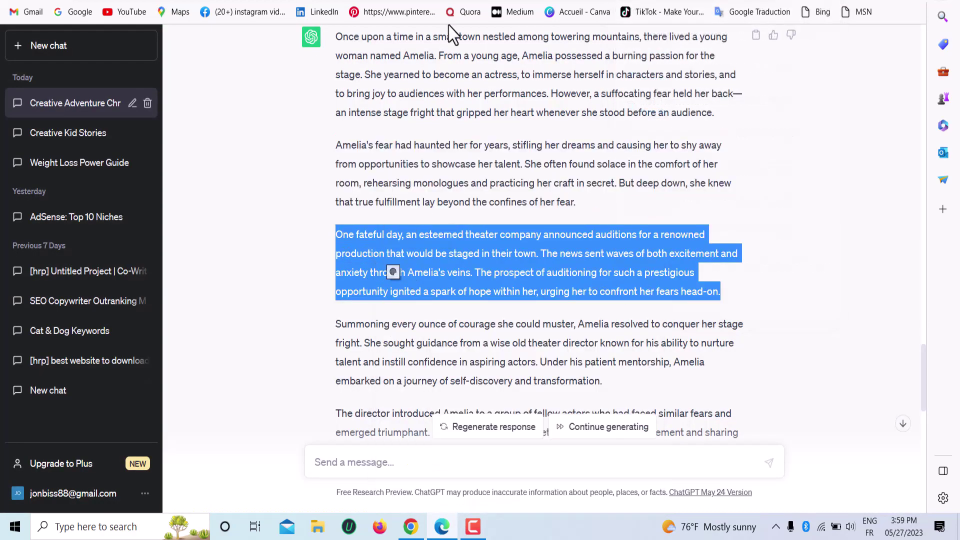
Replace the main idea in MidJourney Prompt Helper with the third story paragraph and copy the resulting “/imagine prompt” text.
key(ctrl+Tab)
click(533, 175)
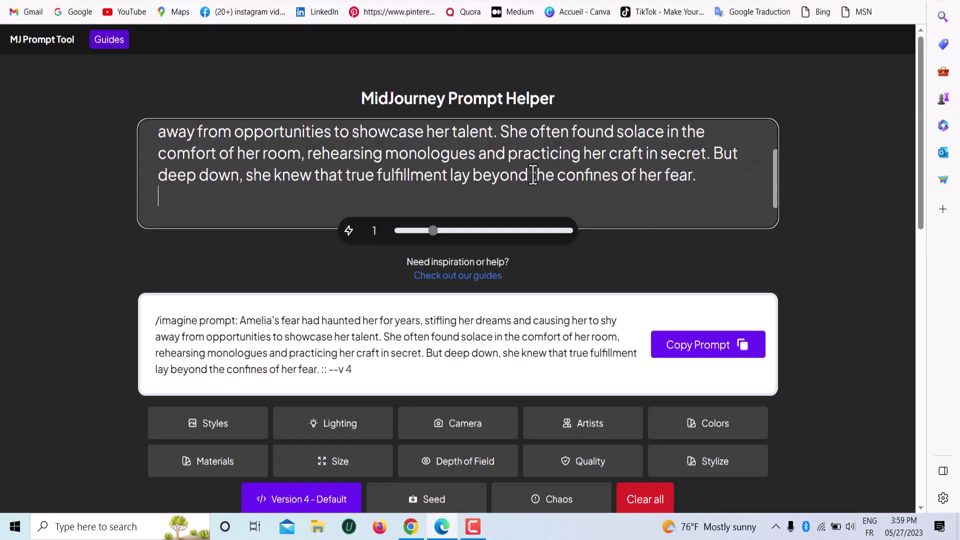
key(ctrl+a)
key(ctrl+v)
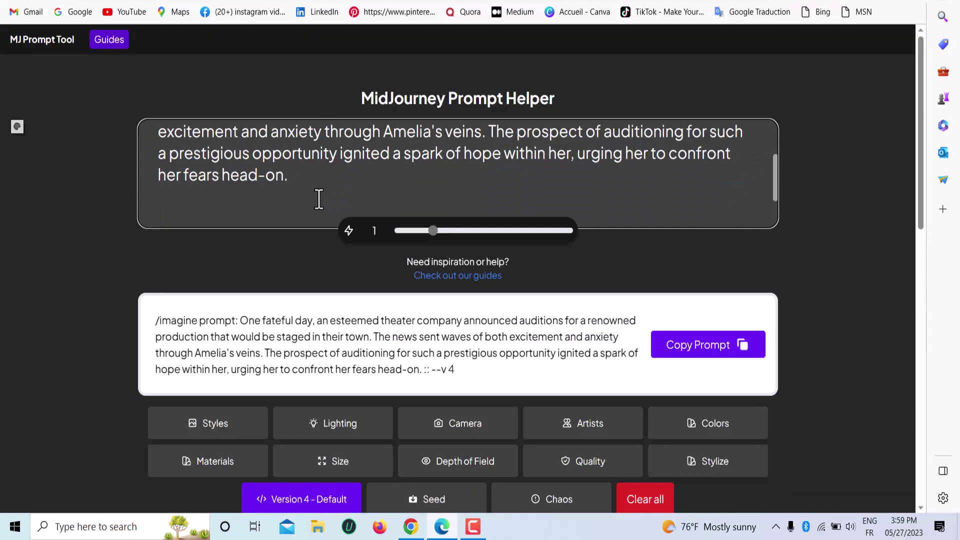
click(676, 353)
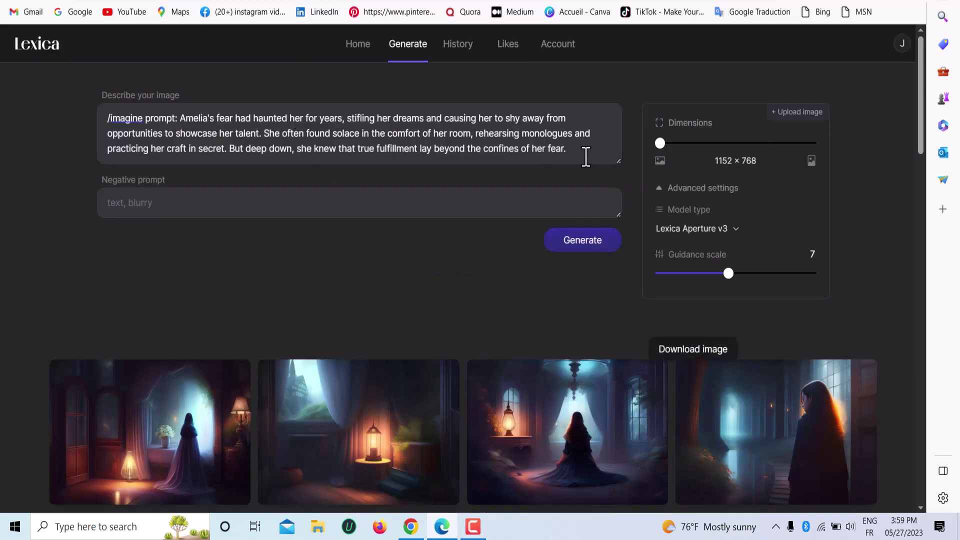
Replace Lexica's image description with the third paragraph's prompt, without its “:: --v 4” ending, generate the images and dismiss the downloads list.
key(ctrl+a)
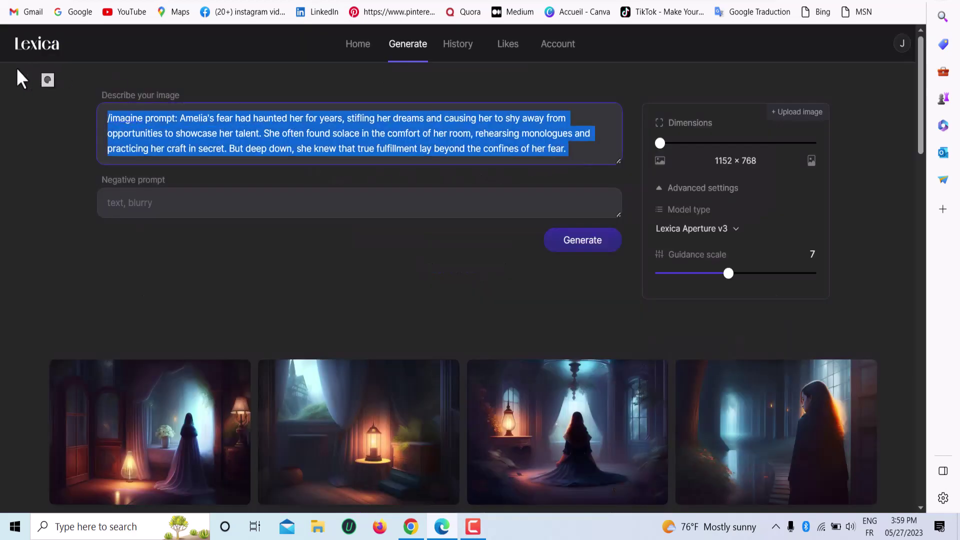
key(ctrl+v)
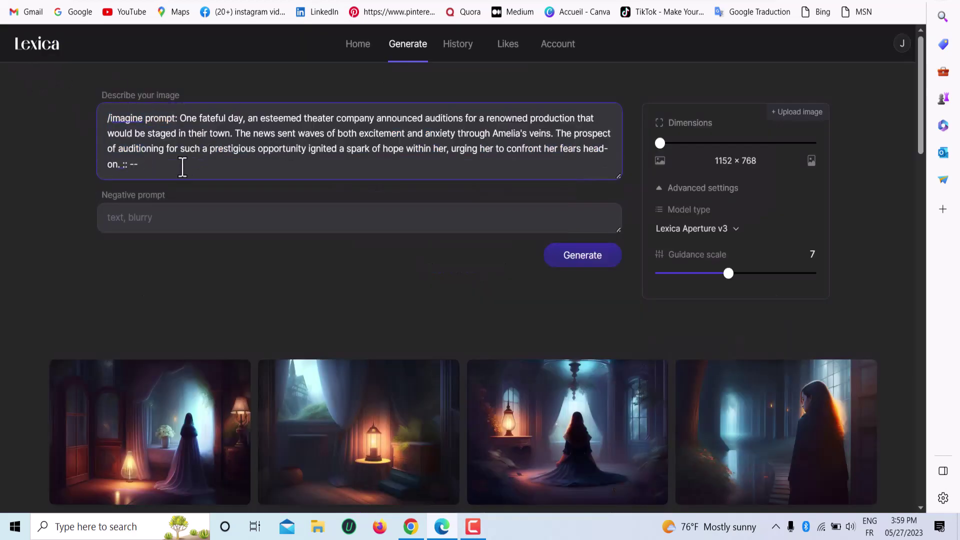
click(574, 262)
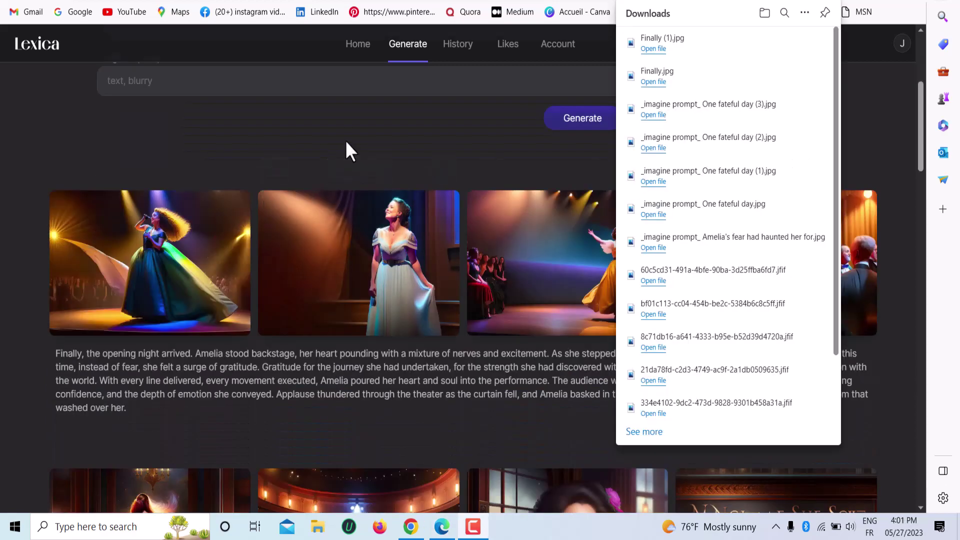
click(345, 140)
scroll(393, 181, up, 5)
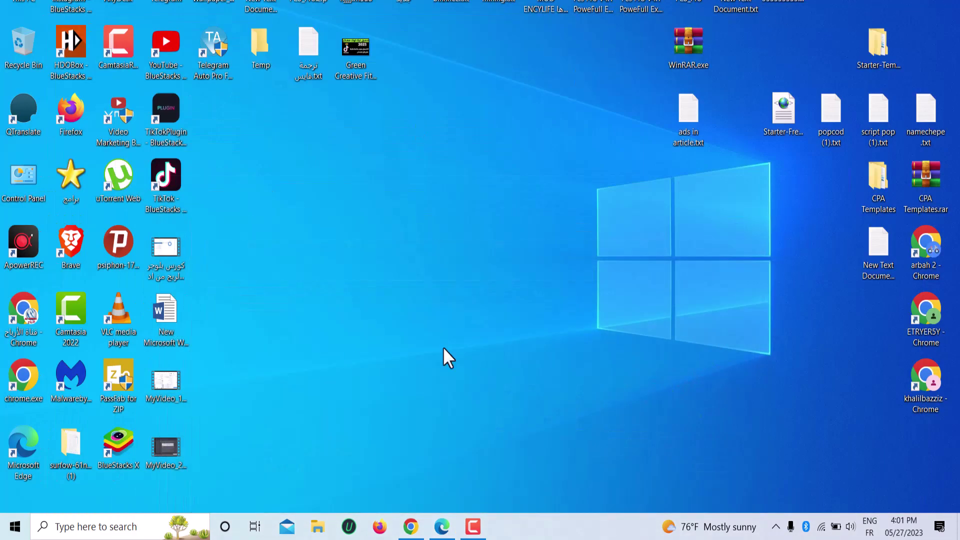
Launch ApowerEdit from the desktop's starred programs folder and start a new 16:9 project.
double_click(75, 170)
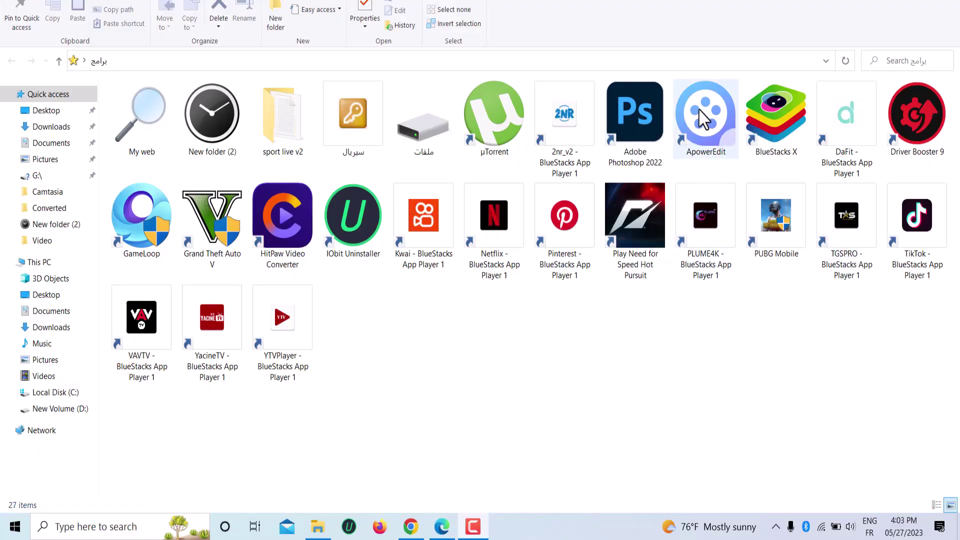
double_click(703, 119)
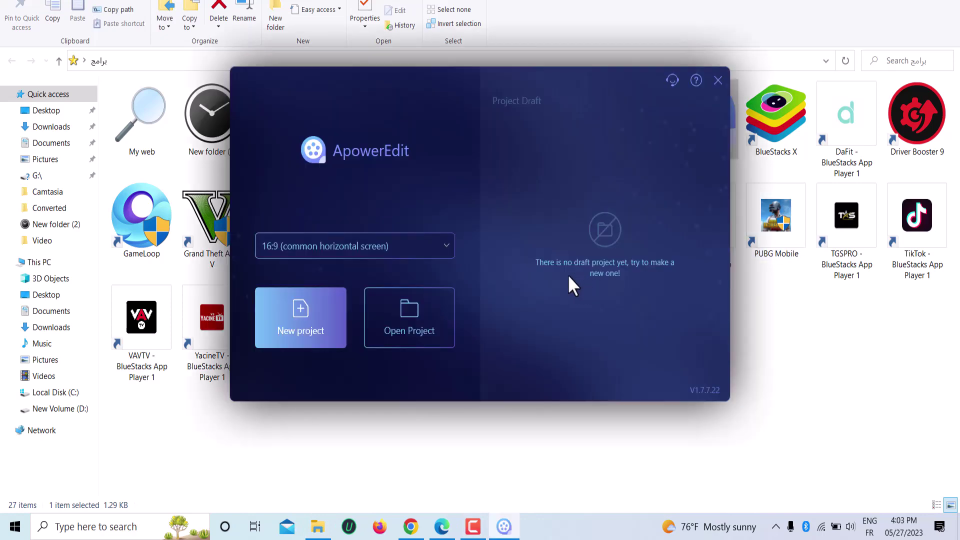
click(289, 320)
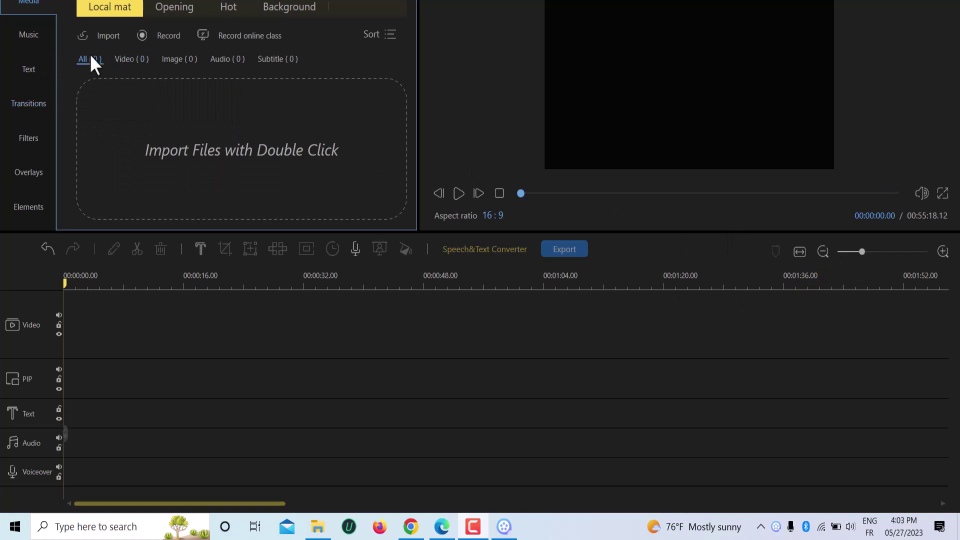
Import today's images from the Downloads folder into the project's local media.
click(102, 38)
click(103, 59)
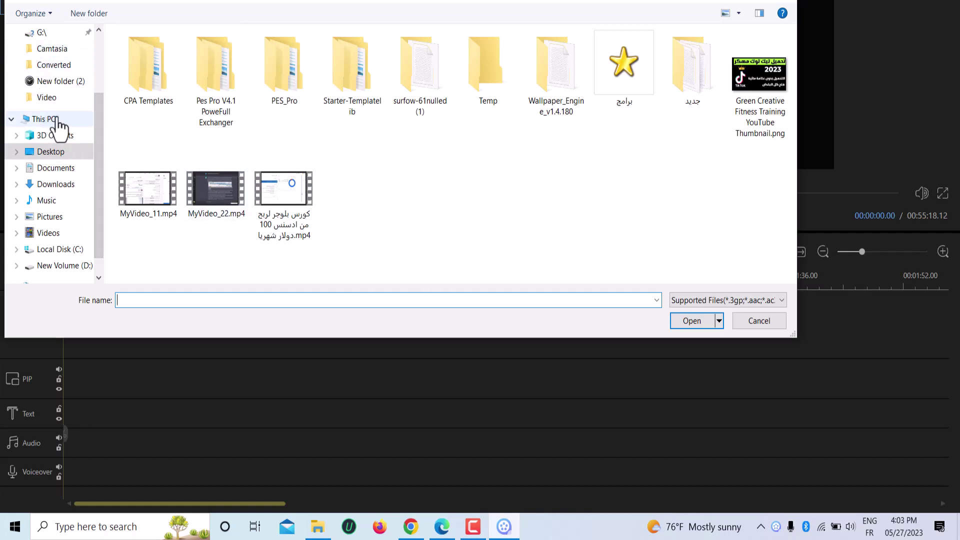
scroll(95, 100, up, 2)
click(31, 76)
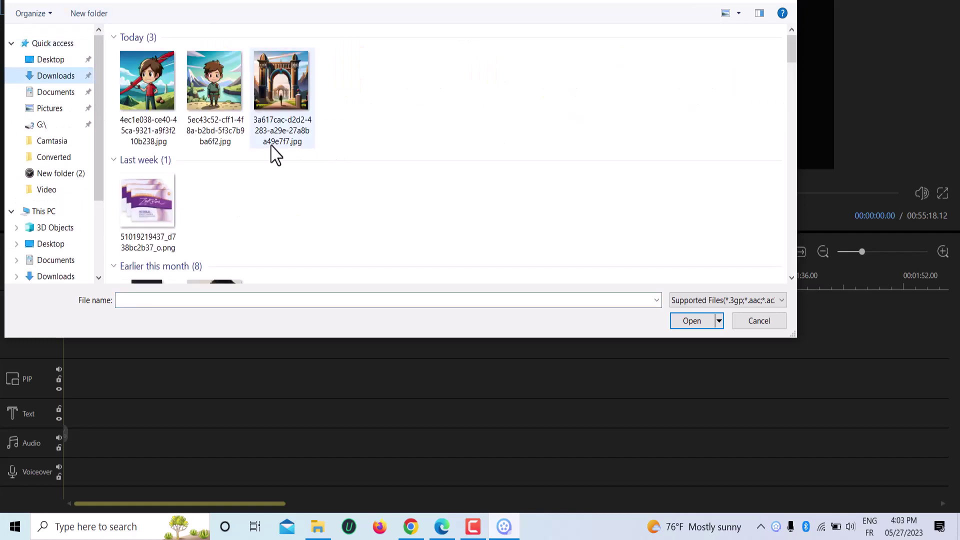
drag(153, 132, 547, 83)
click(693, 321)
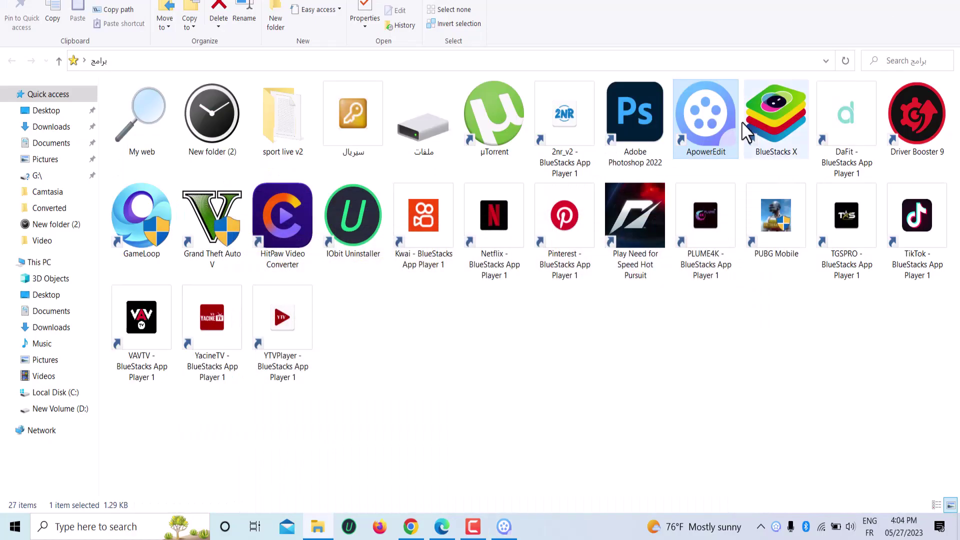
Switch to the readloud.net text-to-speech page in Edge and clear its sample text.
click(440, 526)
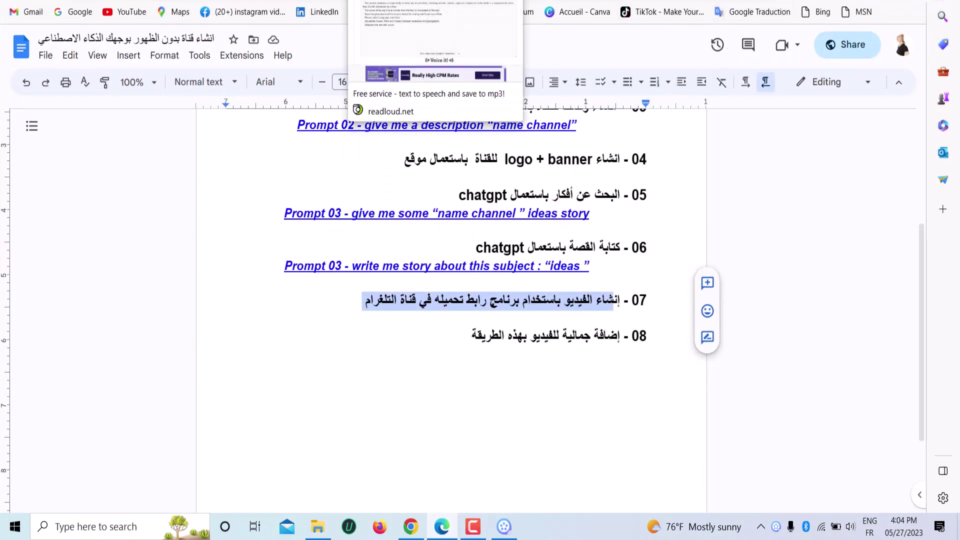
click(365, 12)
drag(355, 271, 8, 92)
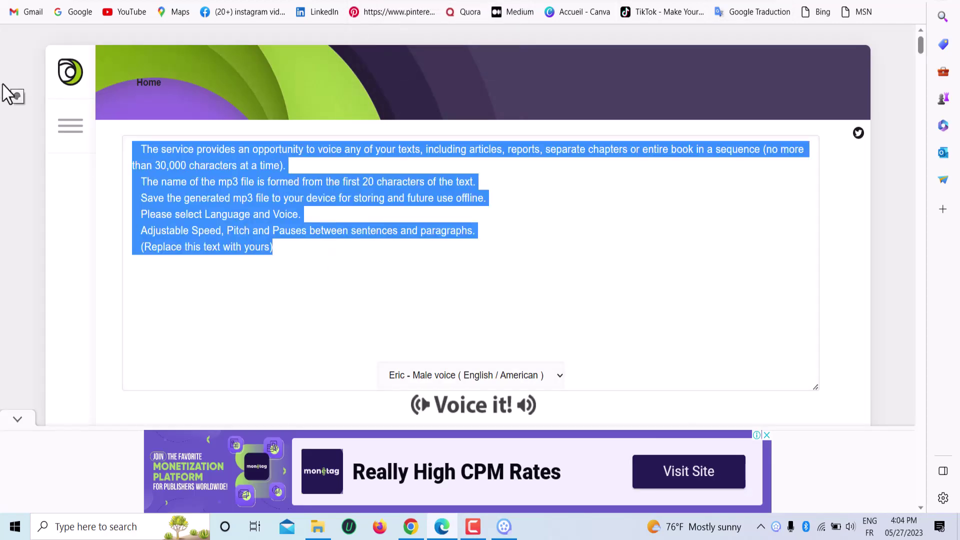
click(184, 174)
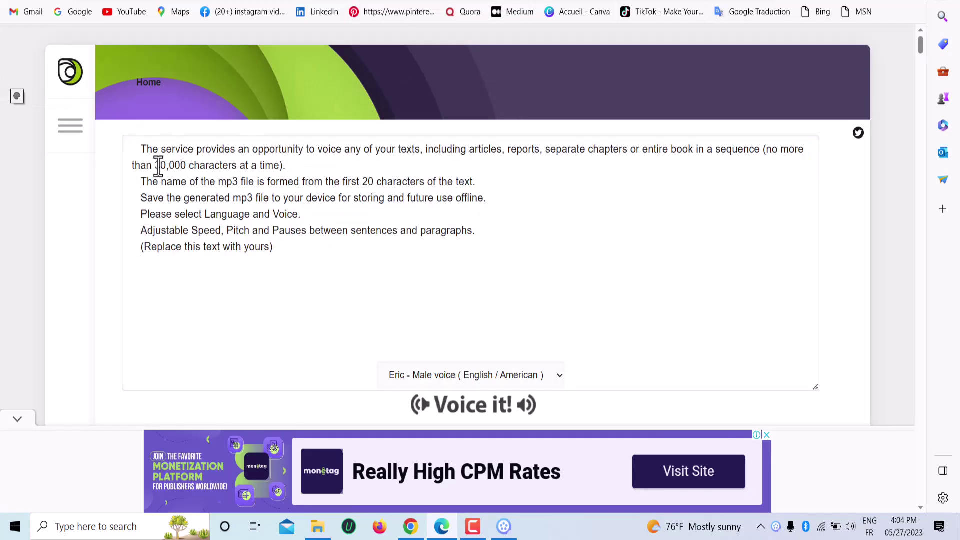
drag(156, 166, 111, 111)
click(328, 272)
key(BackSpace)
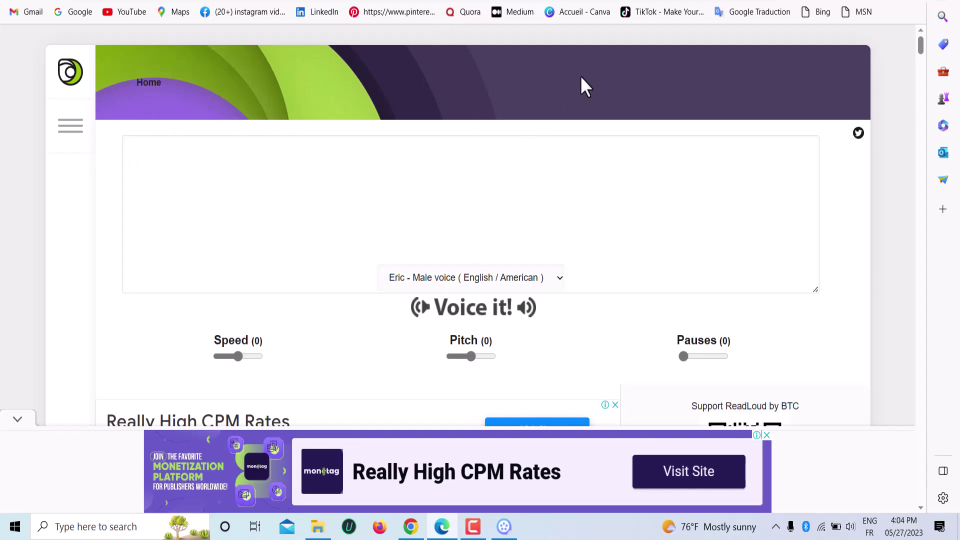
Copy the whole “From Fear to Freedom” story, from “Once upon a time” to its last line, from the ChatGPT conversation.
key(ctrl+Tab)
scroll(374, 235, up, 20)
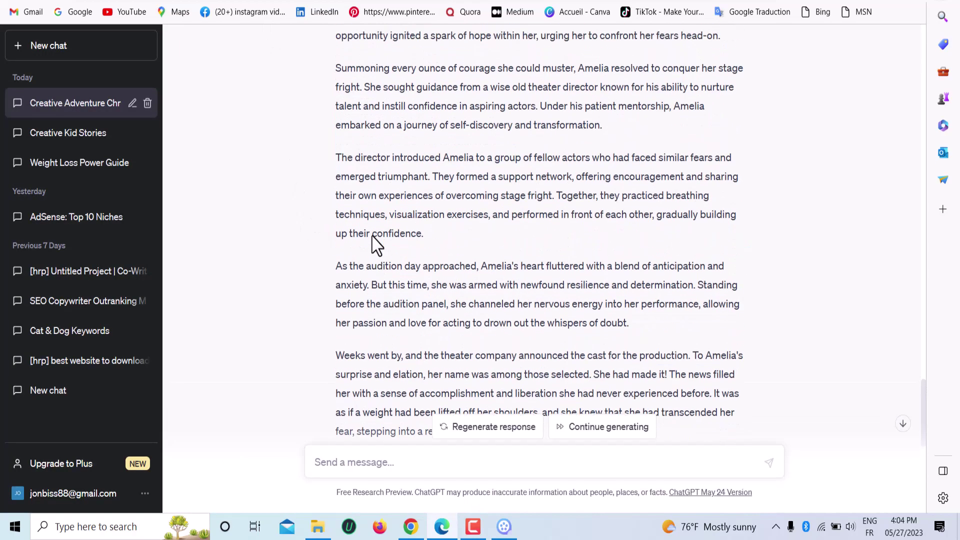
scroll(374, 235, down, 1)
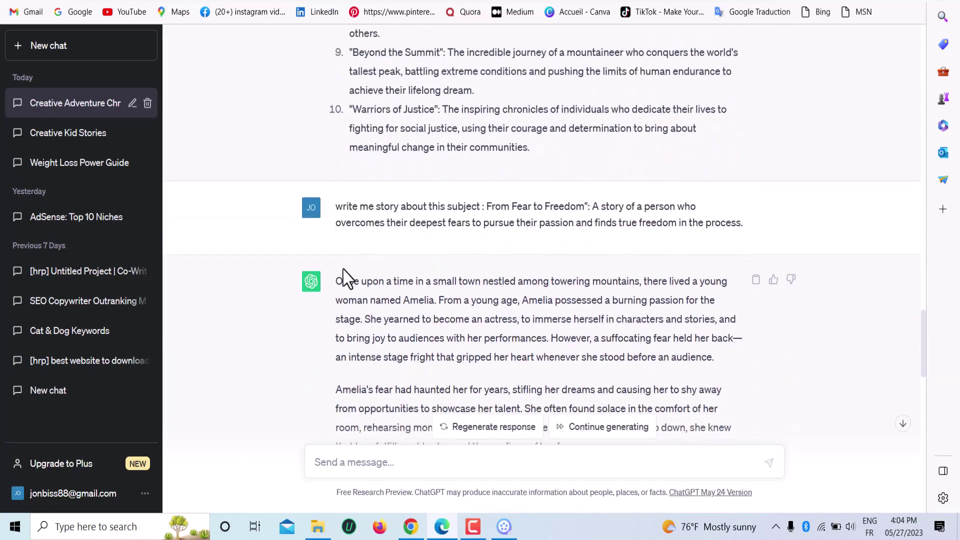
drag(336, 280, 468, 375)
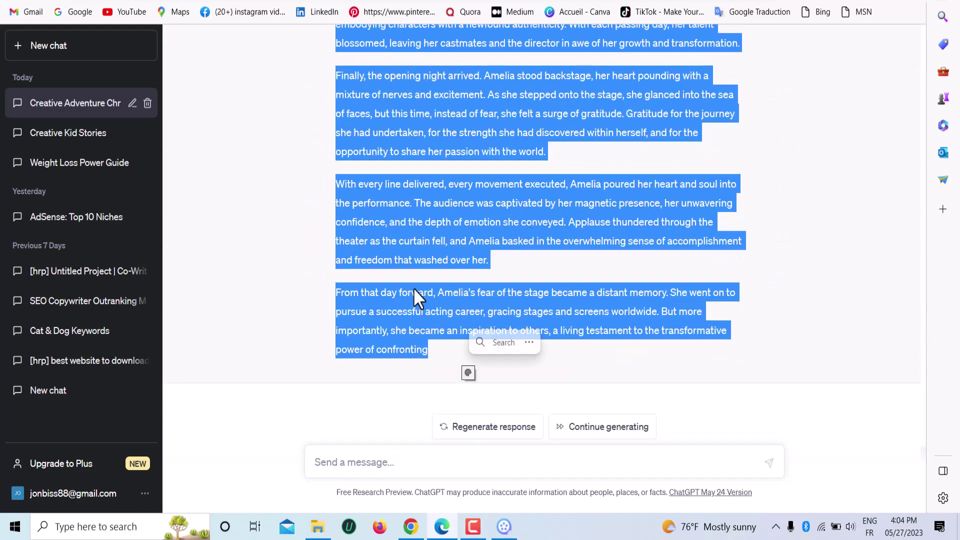
right_click(408, 252)
click(433, 265)
Paste the full story into readloud.net's text area and set the voice speed to -1.
key(ctrl+Tab)
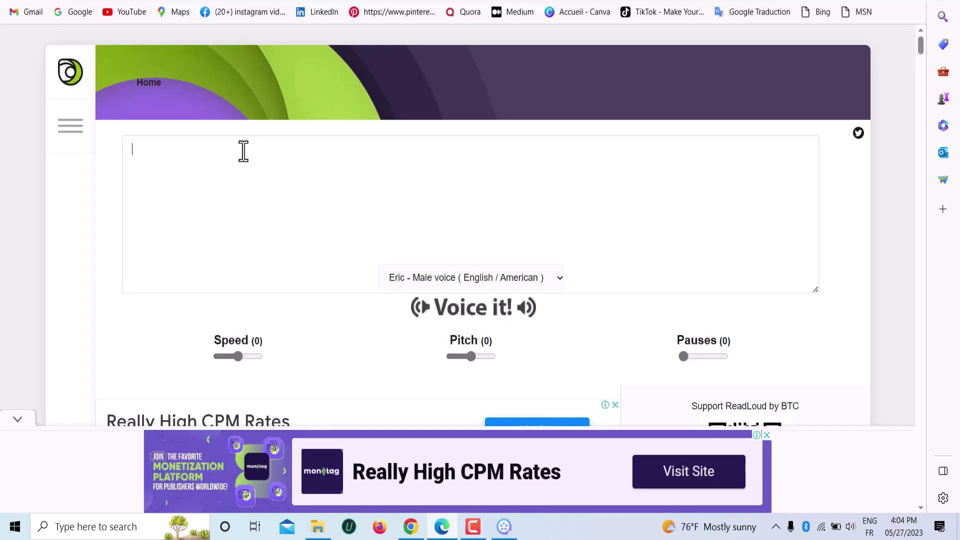
right_click(212, 158)
click(250, 260)
scroll(254, 272, down, 5)
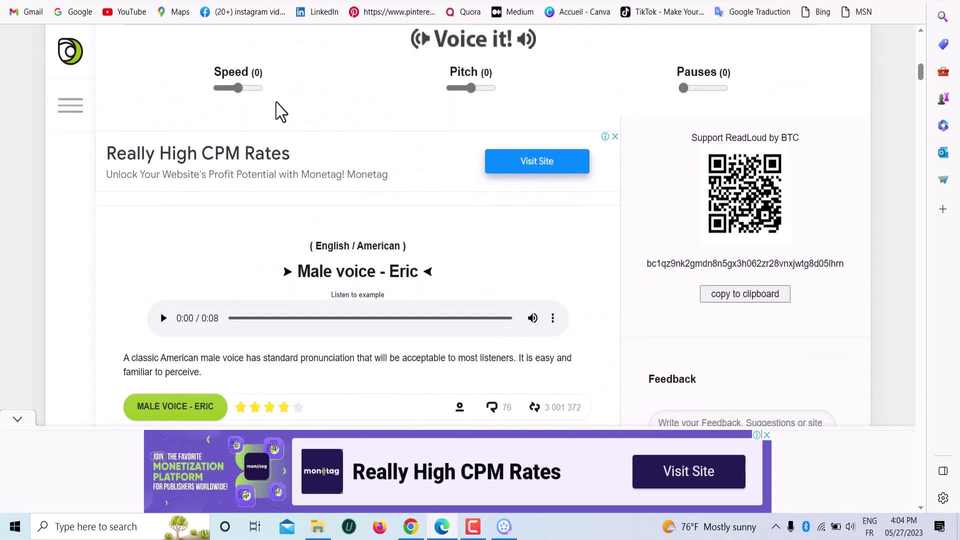
click(232, 89)
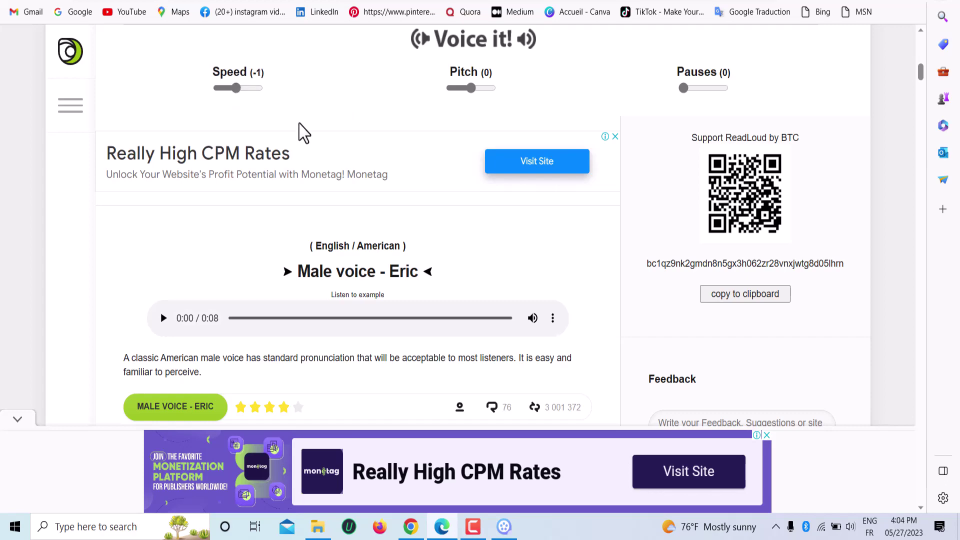
Listen to the example recordings of the voices Eric, Brian, Joey and Sally to compare them.
scroll(435, 193, down, 5)
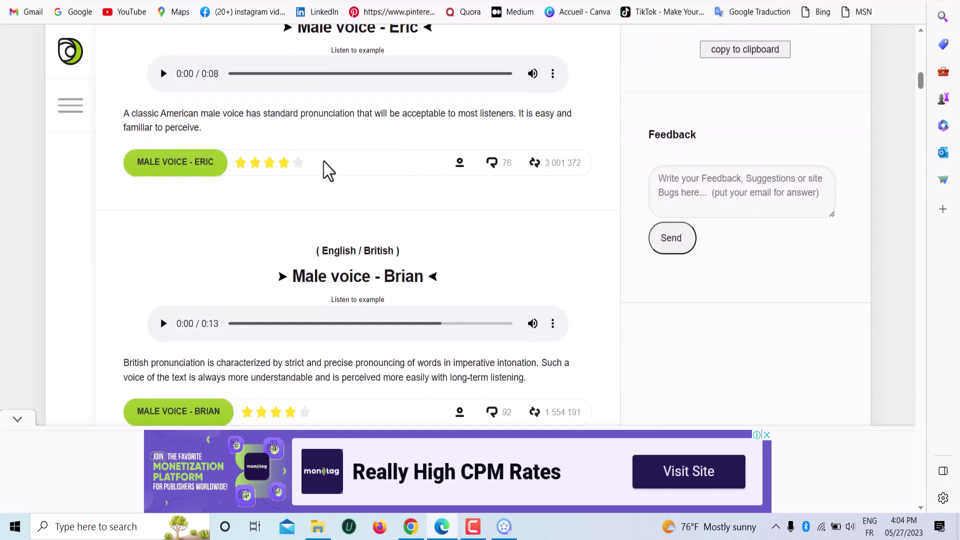
scroll(187, 281, up, 5)
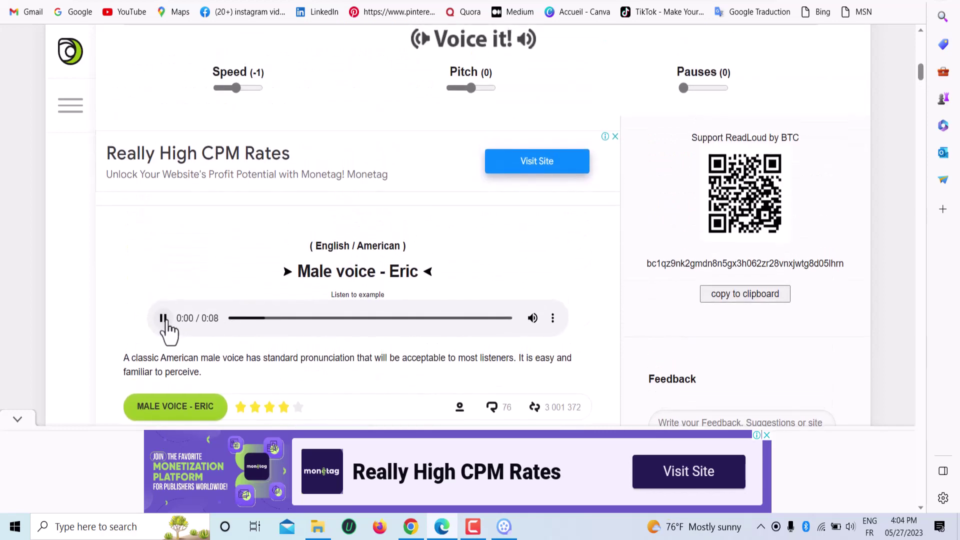
click(163, 319)
scroll(246, 332, down, 5)
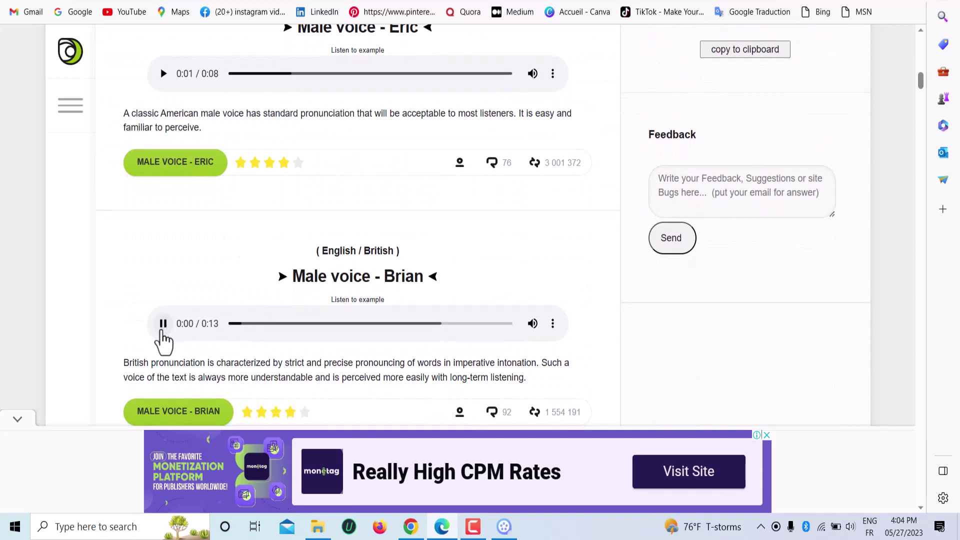
click(163, 325)
scroll(165, 332, down, 5)
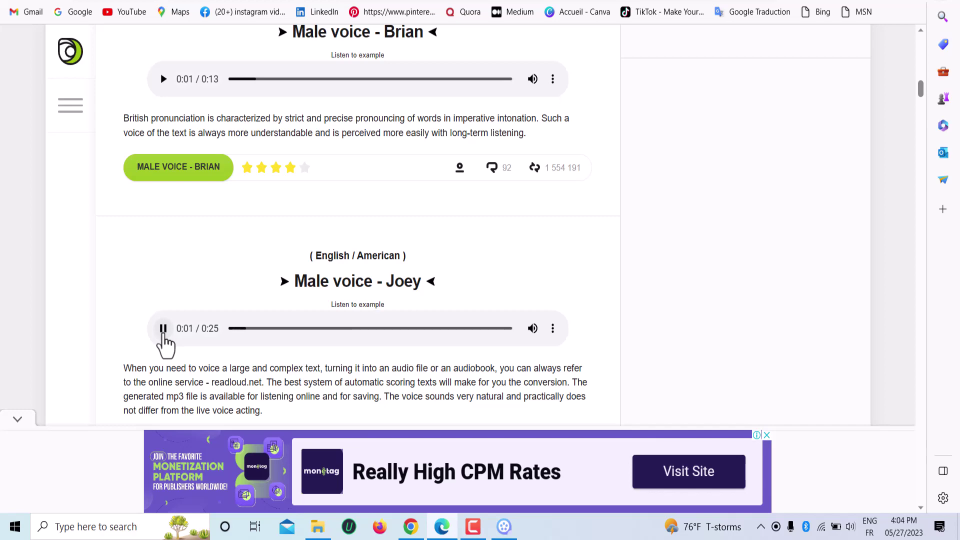
scroll(166, 342, down, 5)
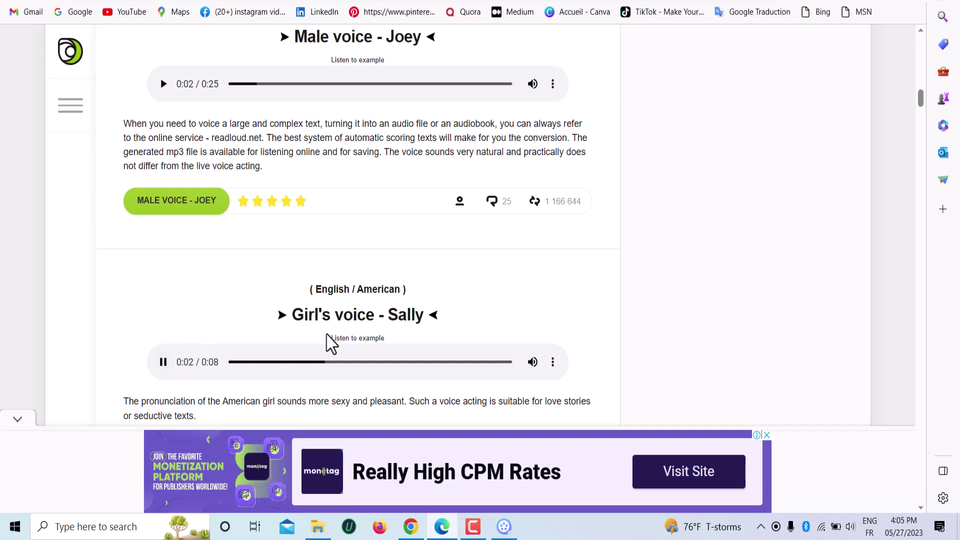
Listen to the sample voices and browse the list, including Girl's voice - Sally and Voce maschile - Giorgio.
click(163, 362)
scroll(251, 343, down, 5)
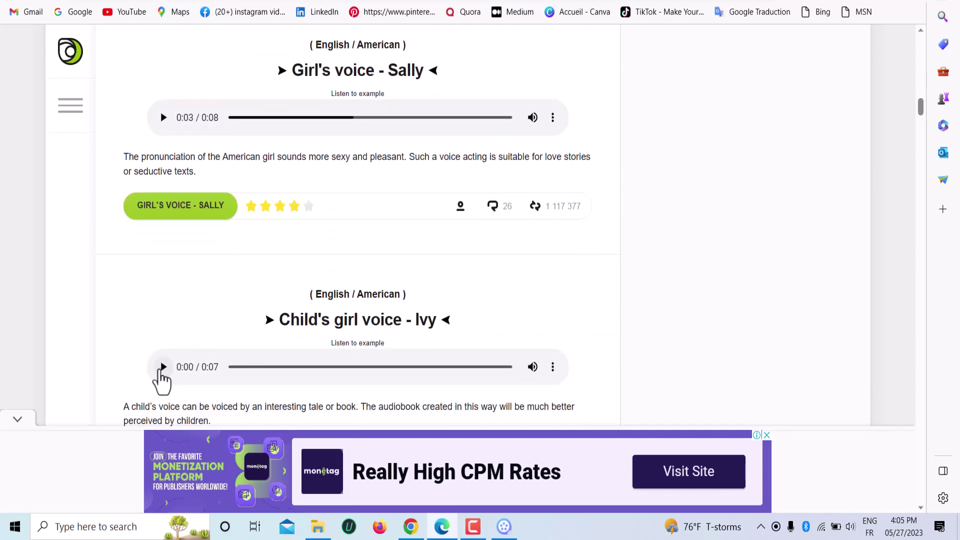
scroll(207, 337, down, 5)
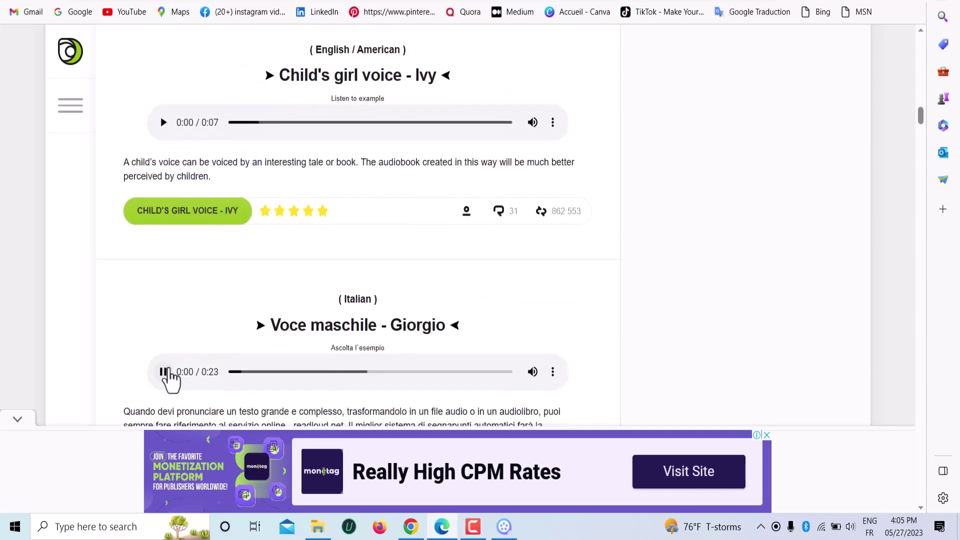
scroll(289, 332, down, 5)
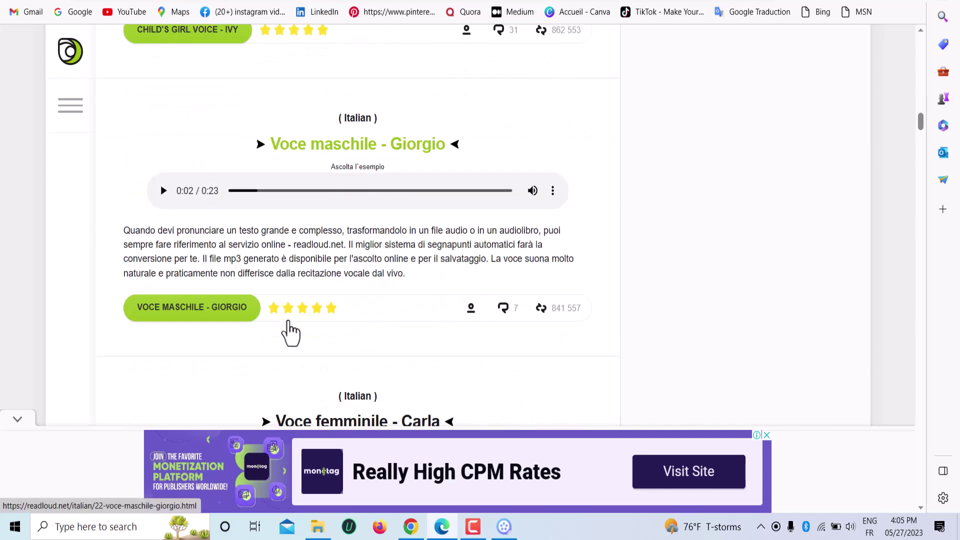
scroll(348, 333, down, 7)
scroll(348, 332, up, 15)
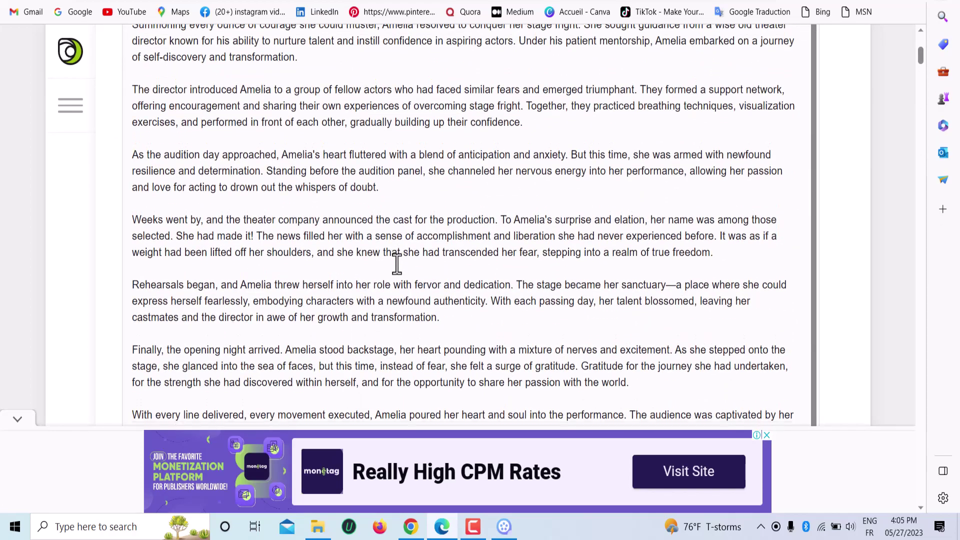
Generate speech from the pasted story with Eric's voice at speed -1, pitch 0 and pauses 0, and play its opening.
scroll(395, 261, down, 5)
scroll(469, 57, up, 8)
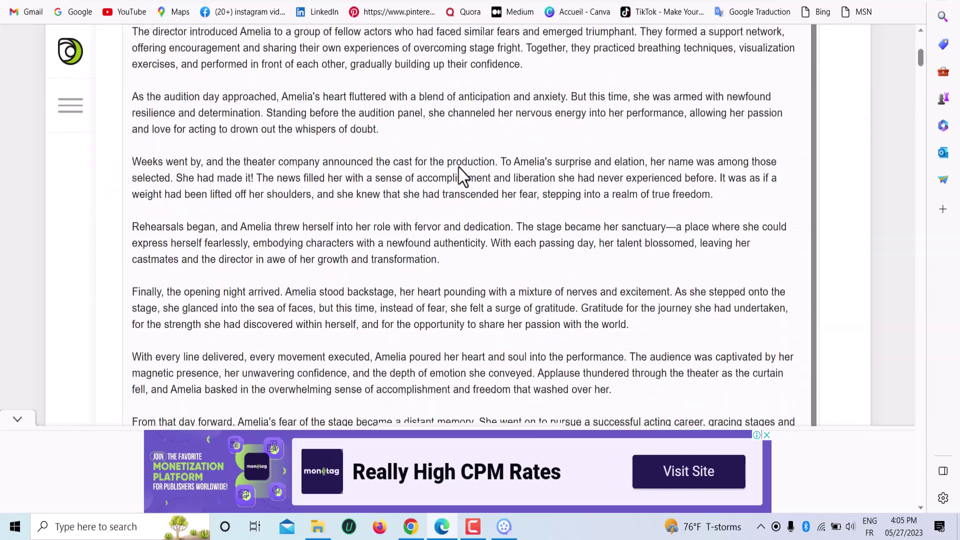
scroll(437, 186, down, 5)
scroll(438, 210, down, 5)
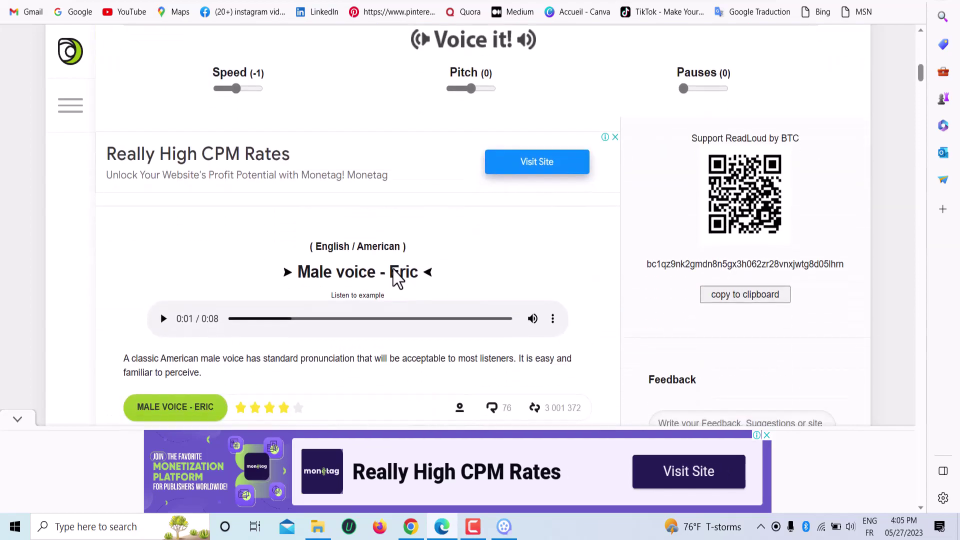
click(456, 48)
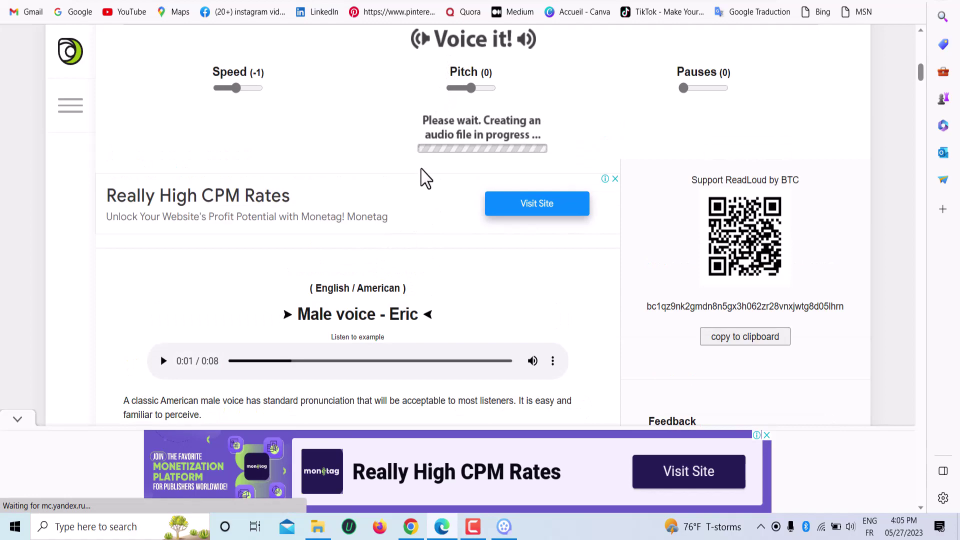
scroll(425, 189, up, 5)
scroll(425, 189, up, 3)
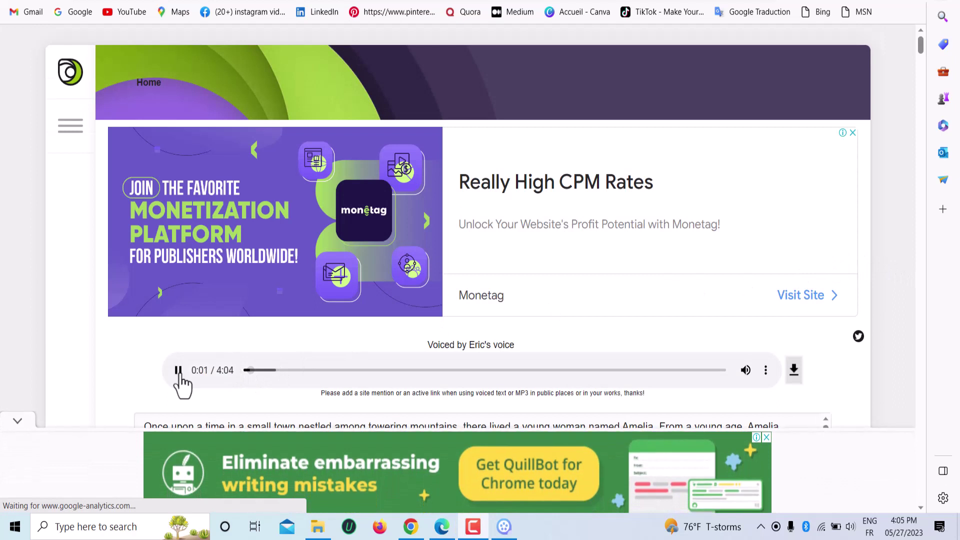
click(179, 371)
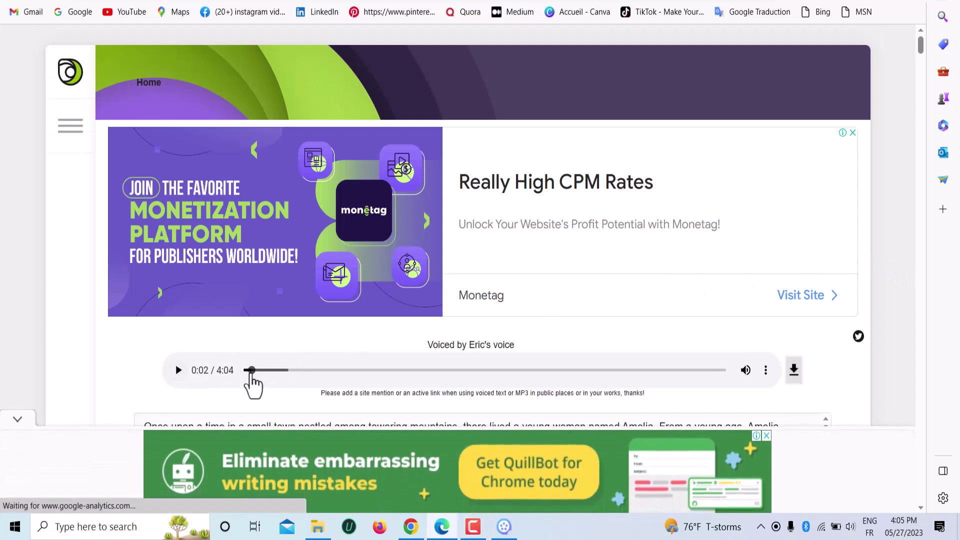
Download the generated narration as an MP3 file, dismissing the ad, and stop its playback.
click(792, 372)
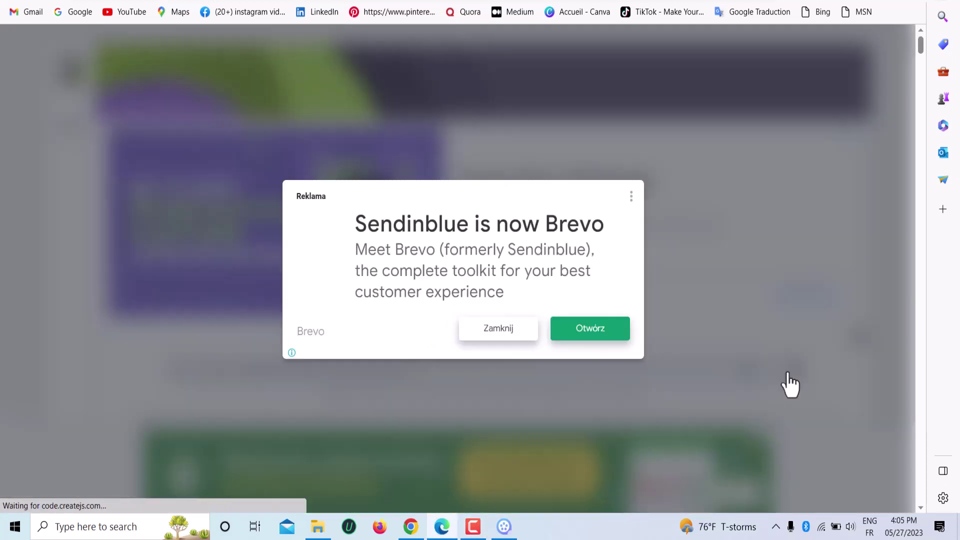
click(500, 330)
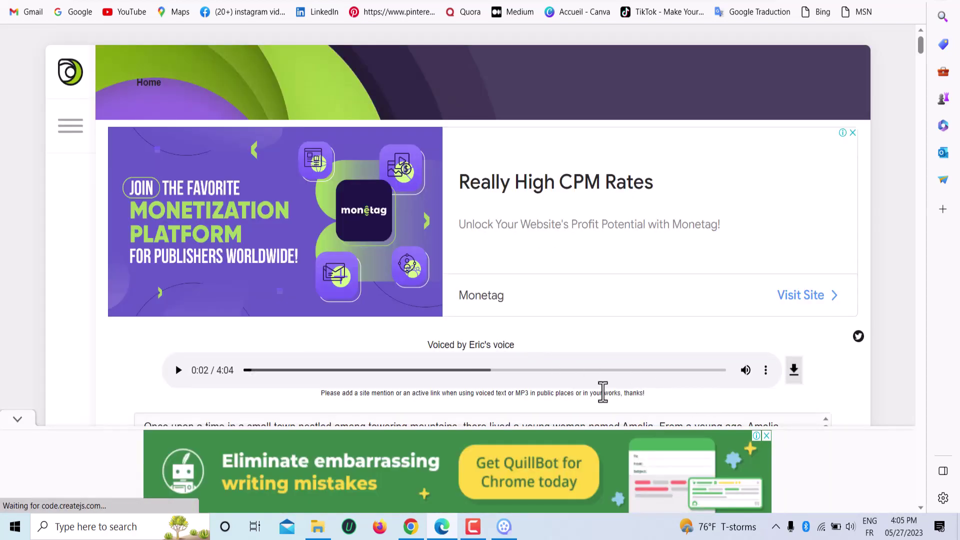
click(794, 372)
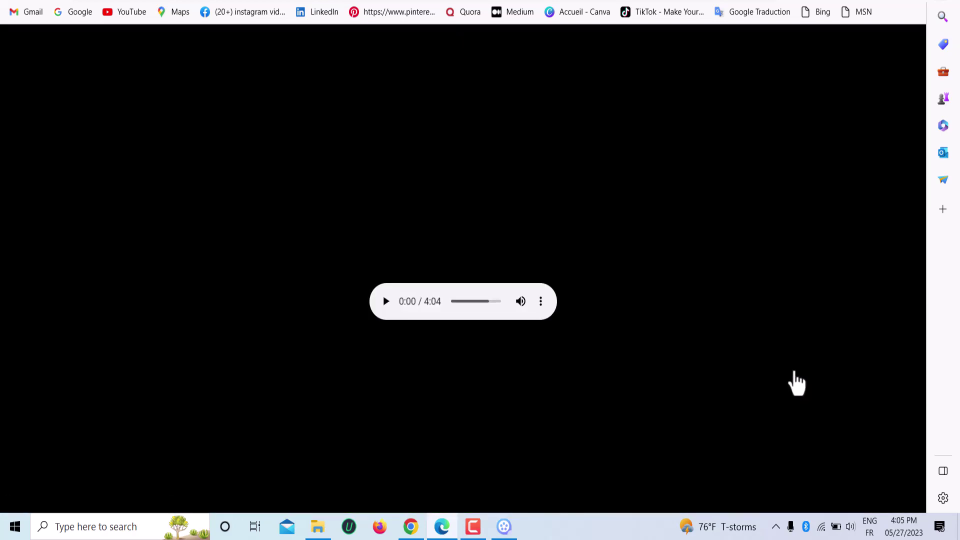
click(540, 302)
click(468, 262)
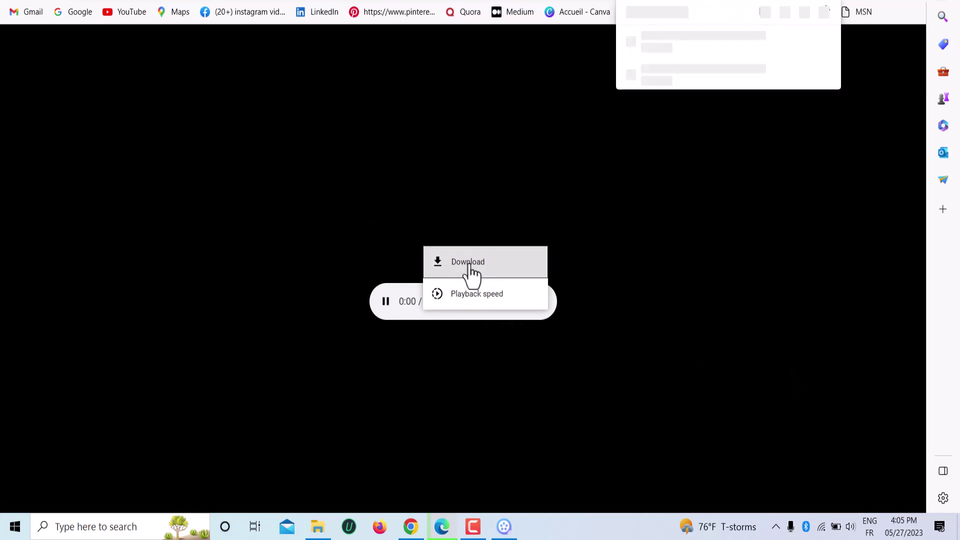
click(386, 301)
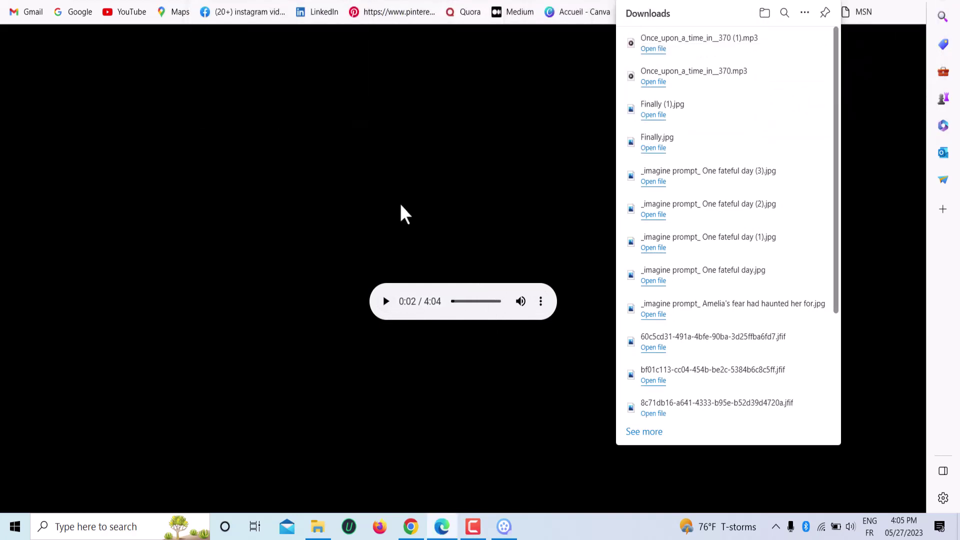
Switch to the video editor and import Once_upon_a_time_in__370.mp3 from Downloads.
click(504, 526)
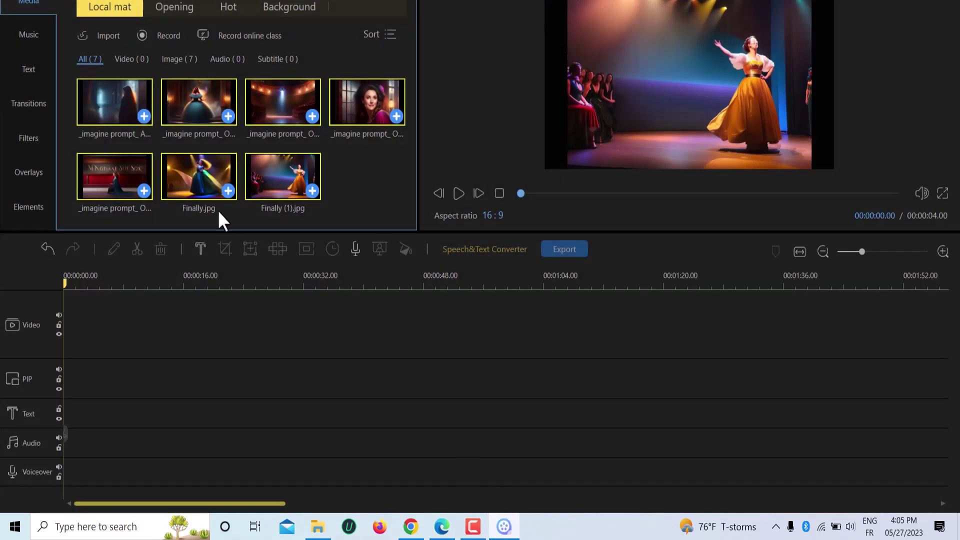
click(103, 45)
click(110, 57)
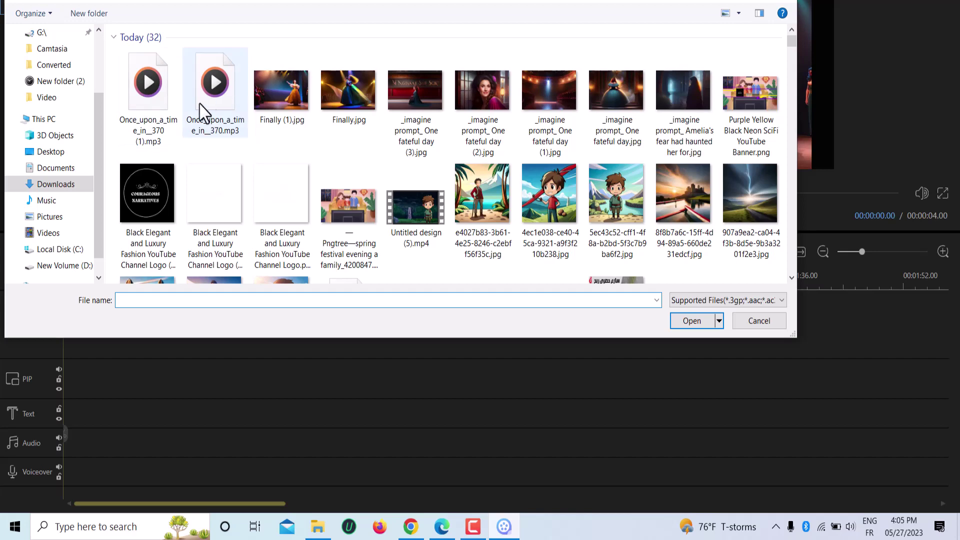
click(200, 112)
click(691, 321)
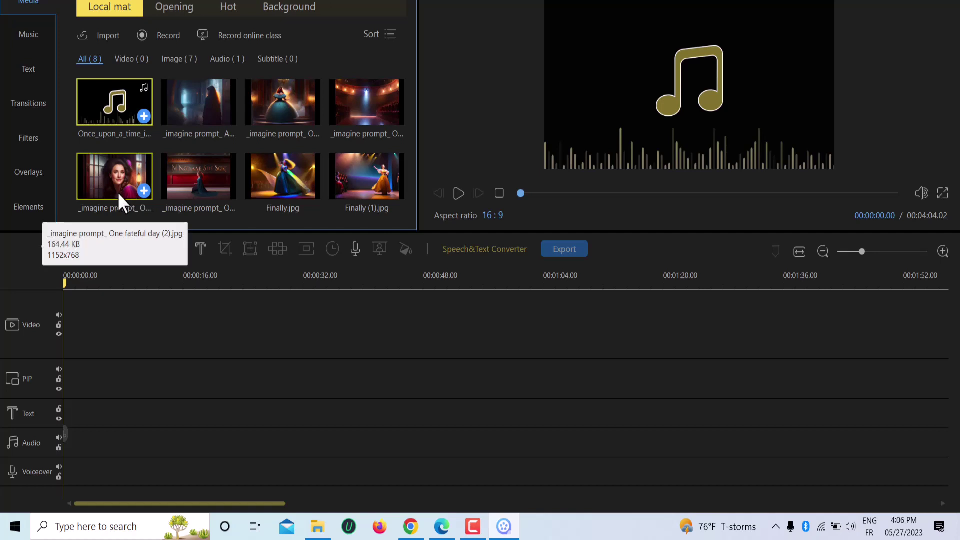
Add the image "_imagine prompt_ One fateful day (2).jpg" to the video track as the first clip.
click(131, 185)
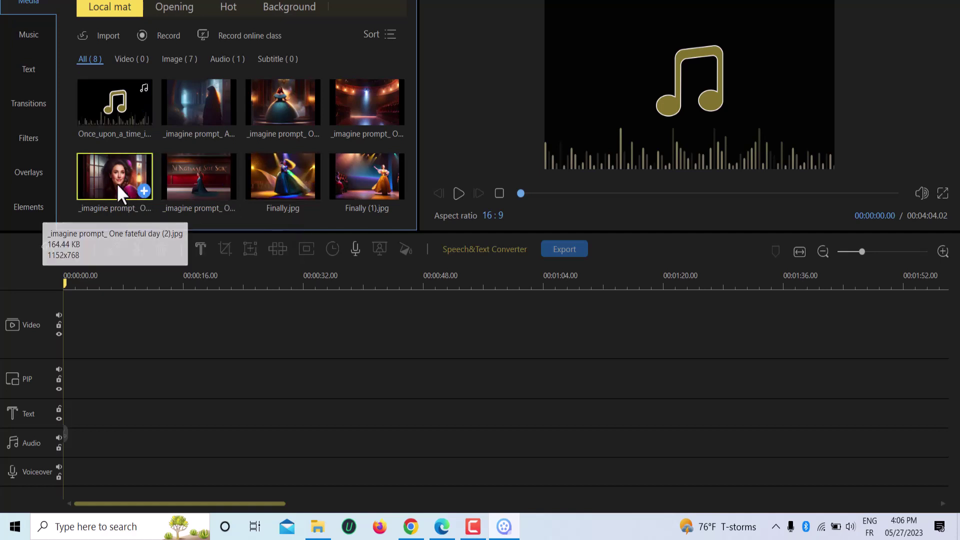
click(144, 191)
click(86, 351)
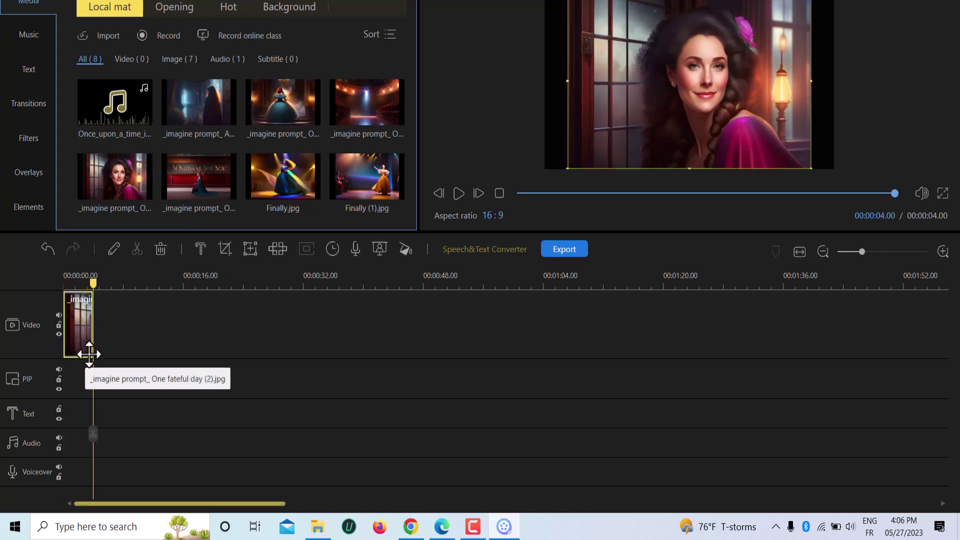
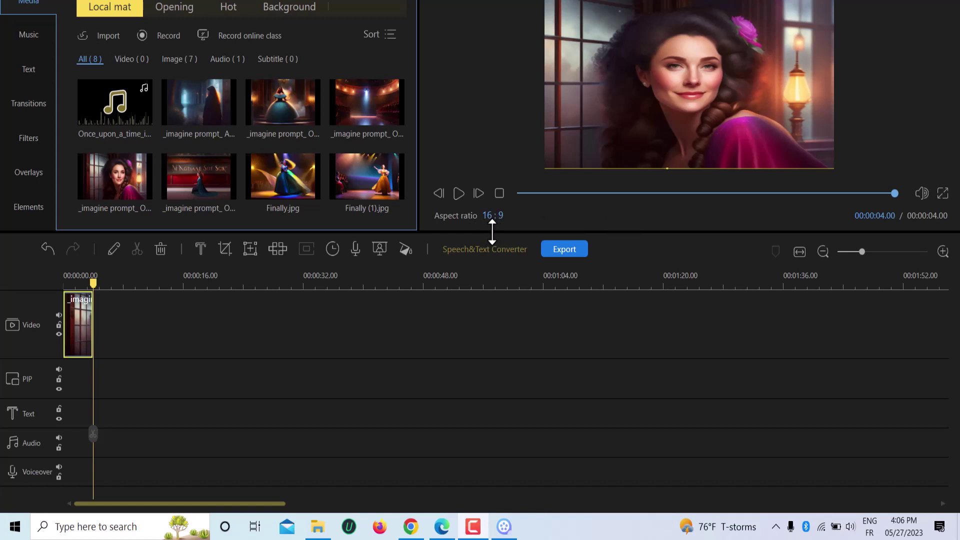
Append the Amelia's fear image, One fateful day, its (1), (2) and (3) versions, Finally.jpg and Finally (1).jpg to the video track in that order.
mouse_move(199, 77)
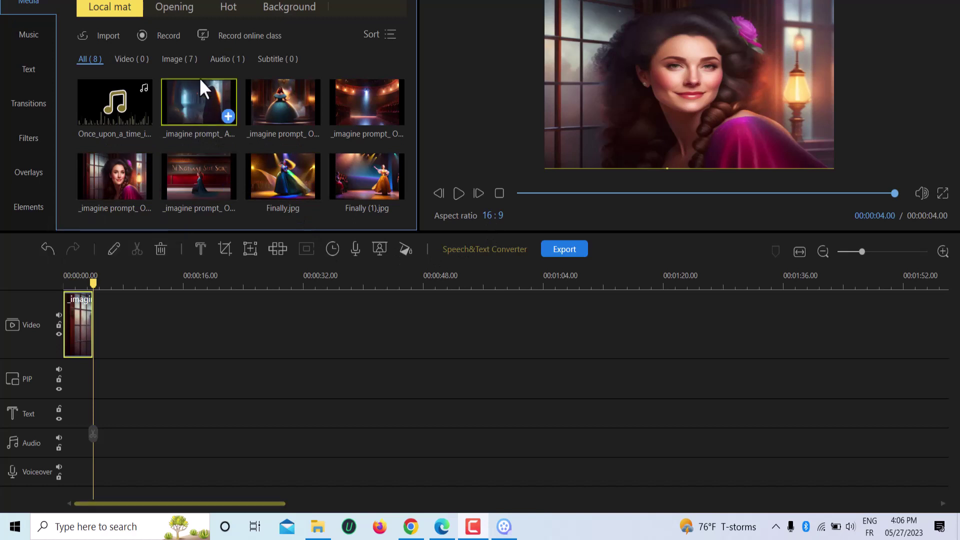
click(228, 116)
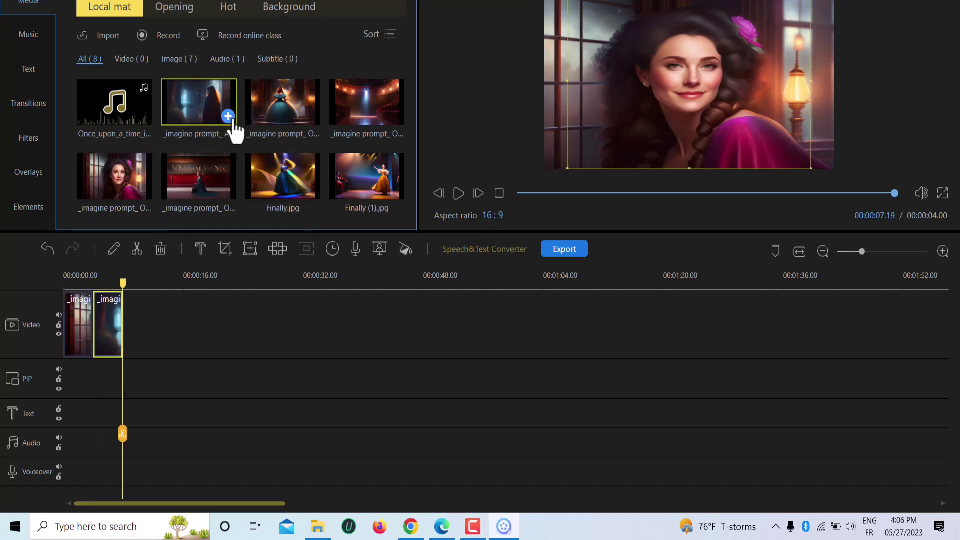
mouse_move(315, 135)
click(312, 116)
click(396, 117)
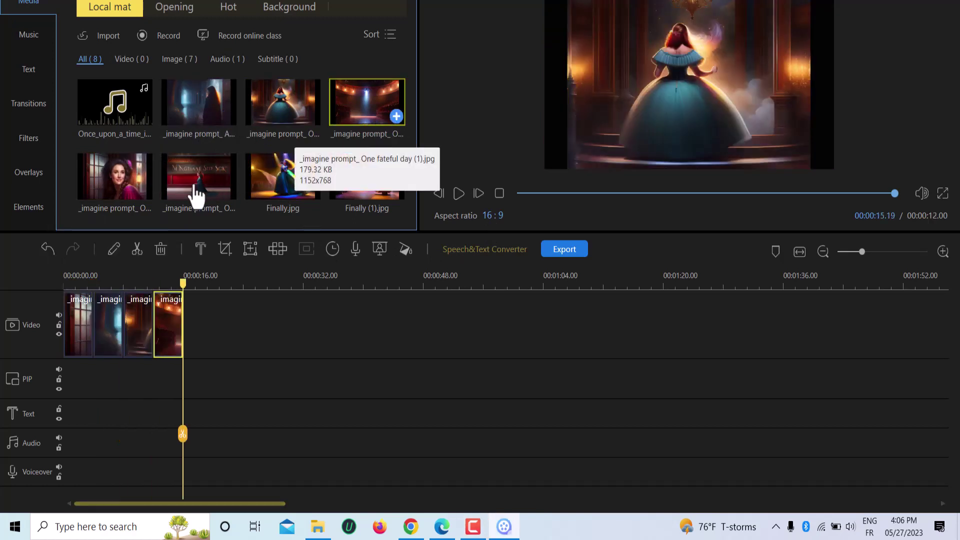
click(144, 192)
click(226, 193)
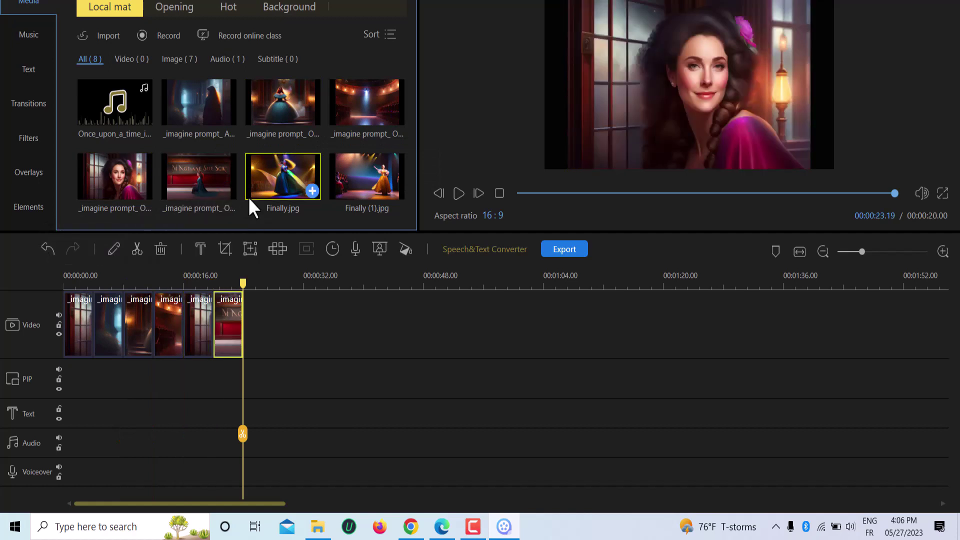
click(312, 191)
click(396, 191)
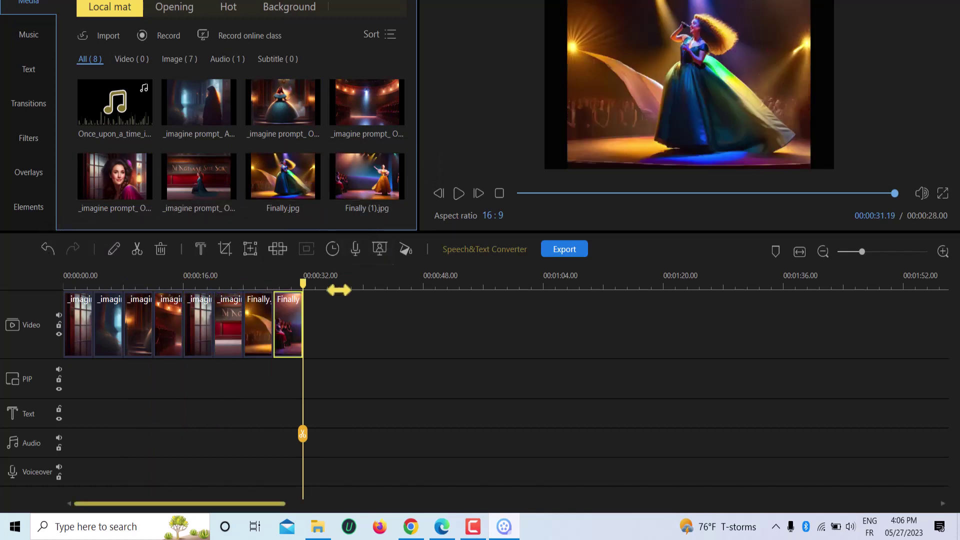
Apply the Dashboard In transition between the first and second clips and preview it from the start of the timeline.
drag(298, 285, 50, 284)
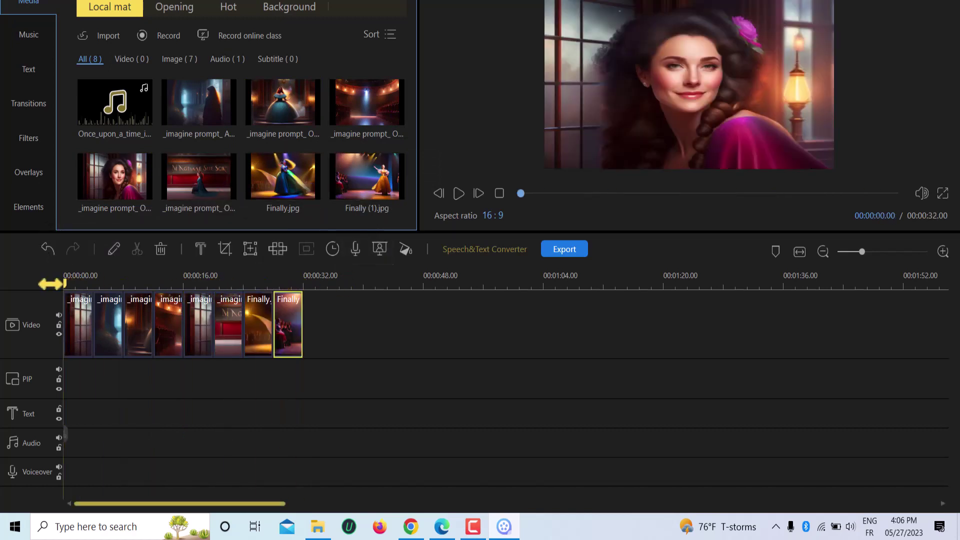
click(108, 328)
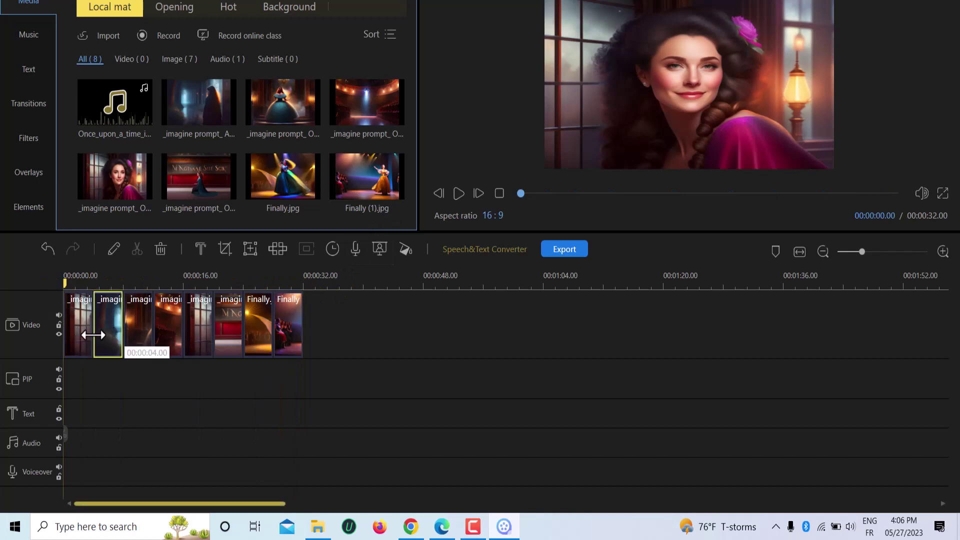
click(28, 100)
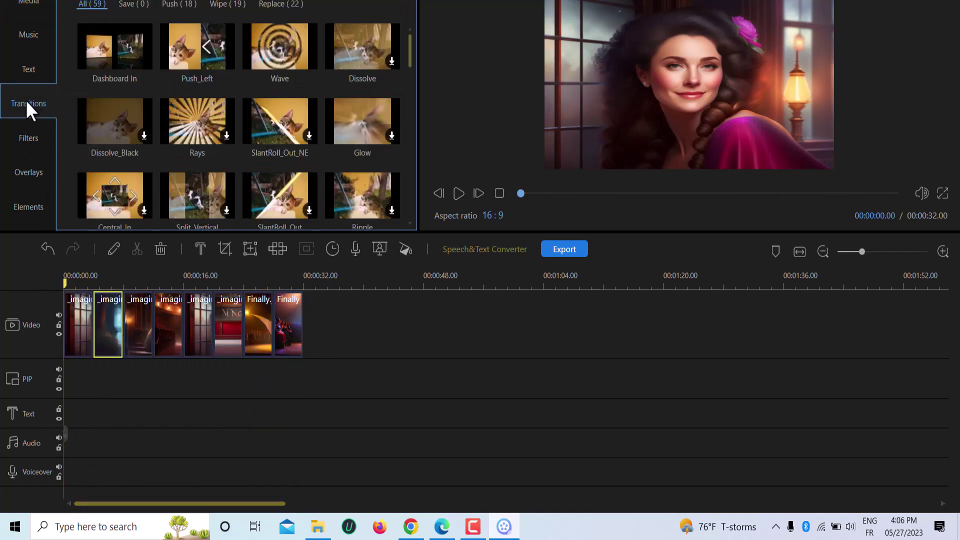
mouse_move(119, 65)
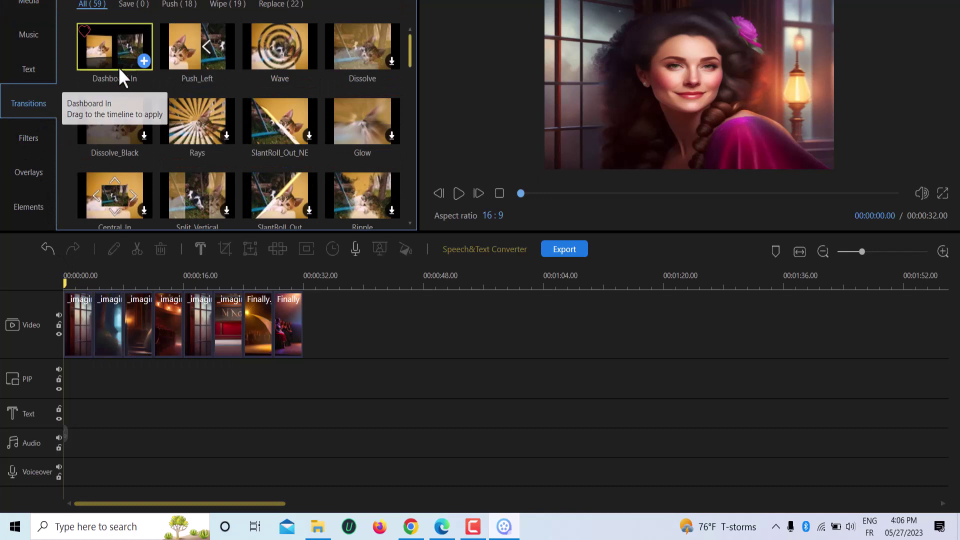
drag(118, 67, 86, 334)
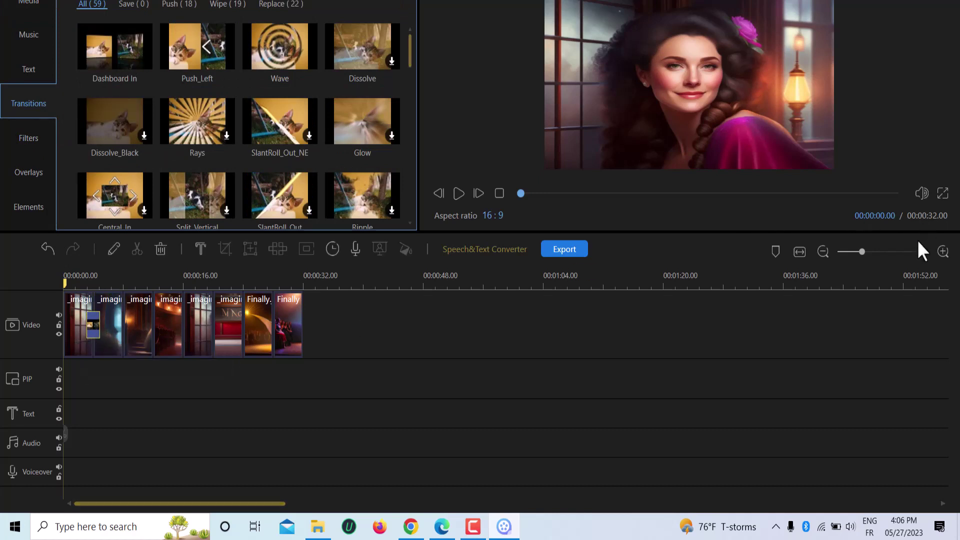
drag(868, 254, 872, 252)
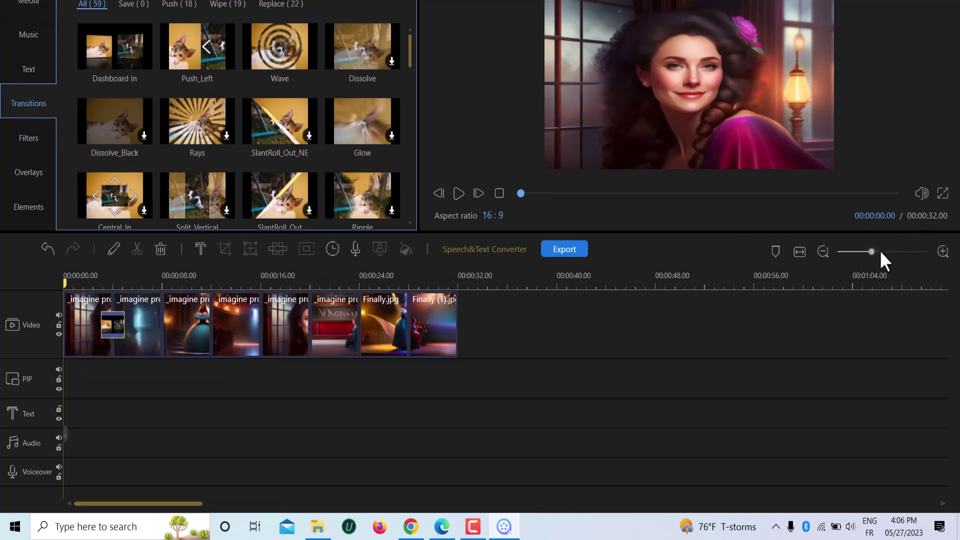
click(880, 252)
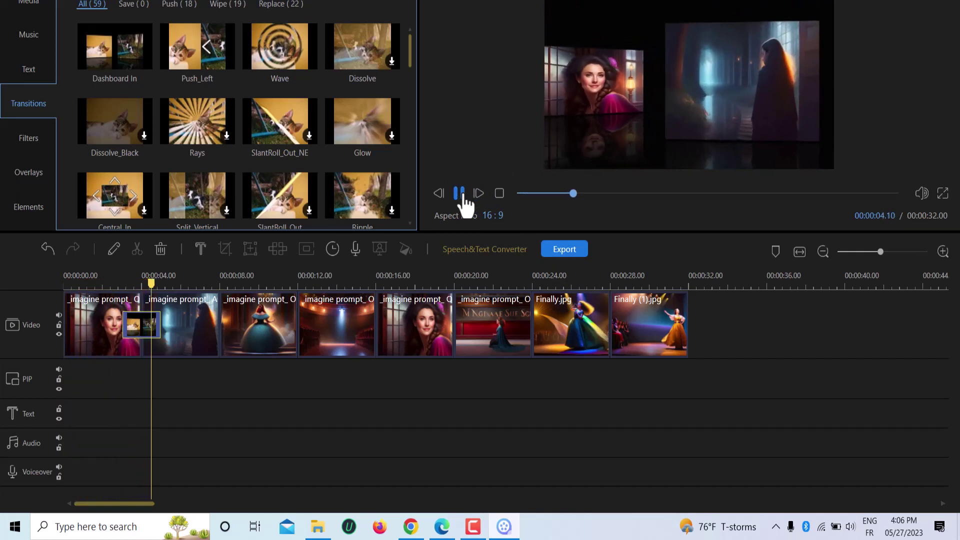
click(459, 193)
Apply the Push_Left transition between the first and second clips and preview it.
drag(166, 50, 154, 334)
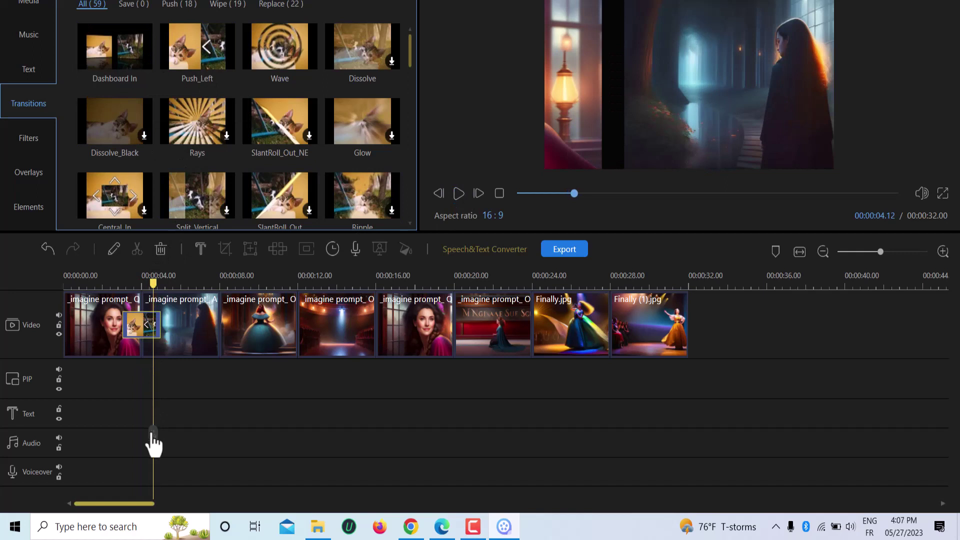
drag(154, 443, 118, 443)
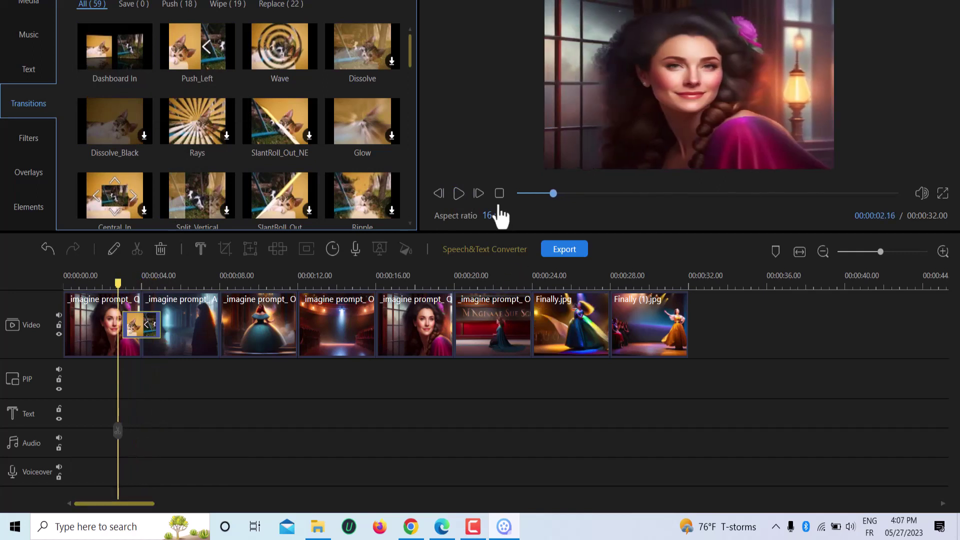
click(459, 196)
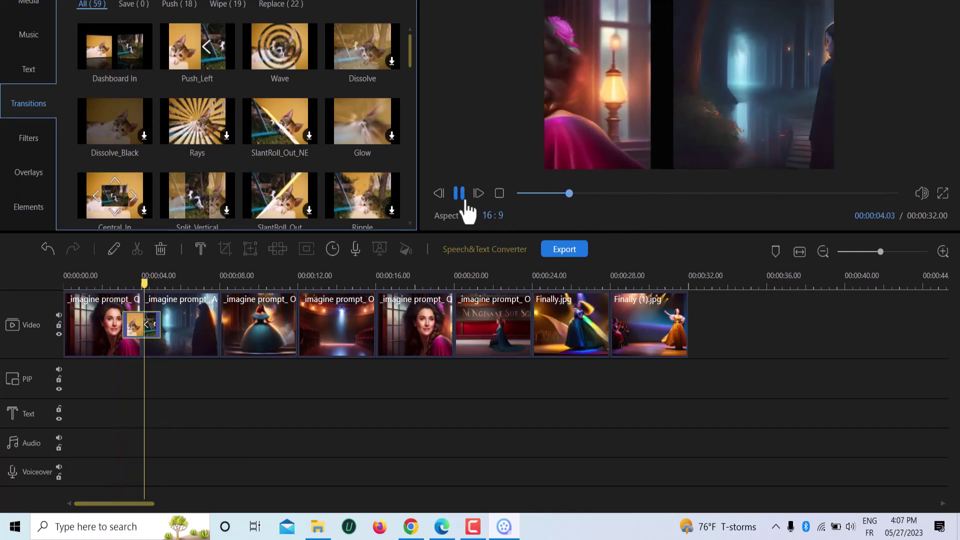
Shorten the Push_Left transition between the first and second clips and replay it from before the junction.
click(463, 197)
drag(156, 328, 151, 330)
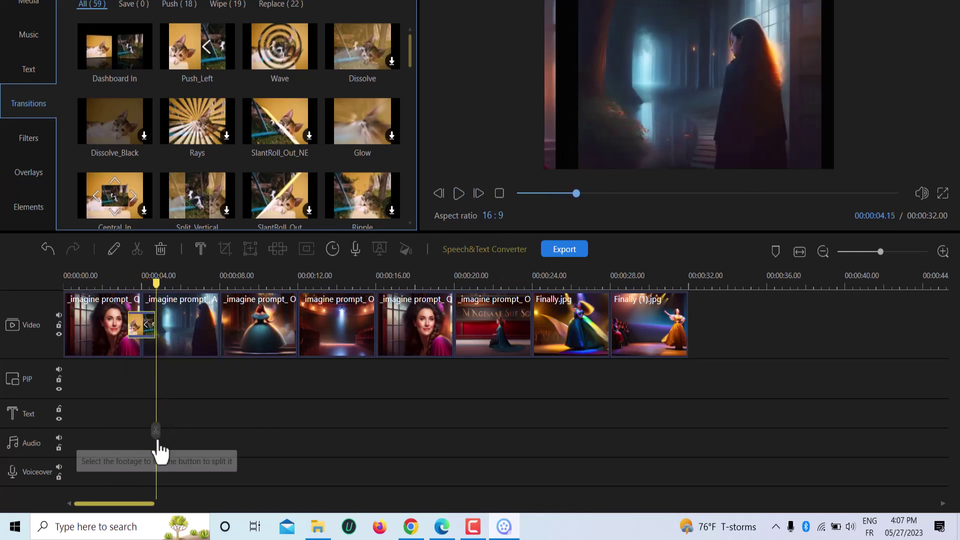
drag(157, 434, 109, 433)
click(469, 196)
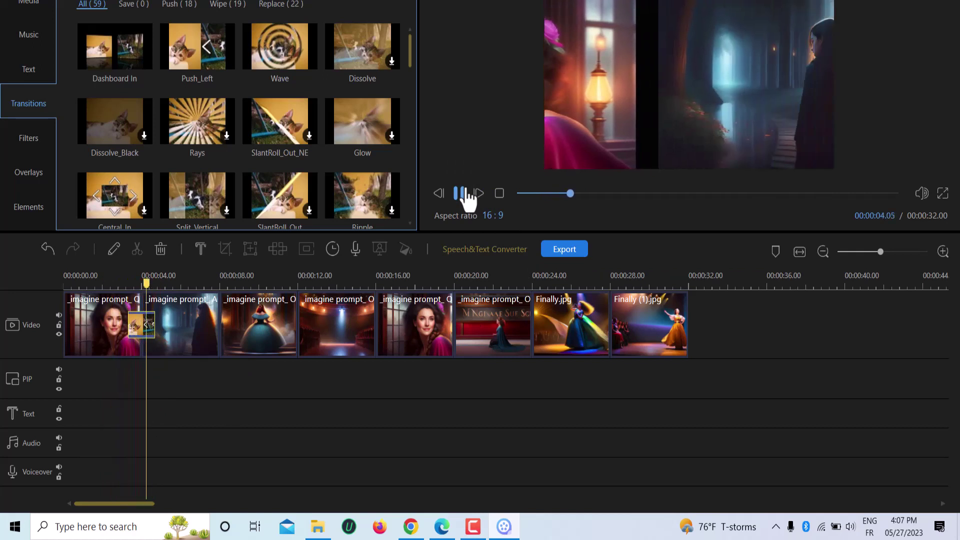
click(469, 196)
Apply the Wave transition at the first and third clip junctions, and the Dissolve transition at the second and at the fourth to seventh junctions.
drag(281, 51, 141, 327)
drag(278, 55, 287, 335)
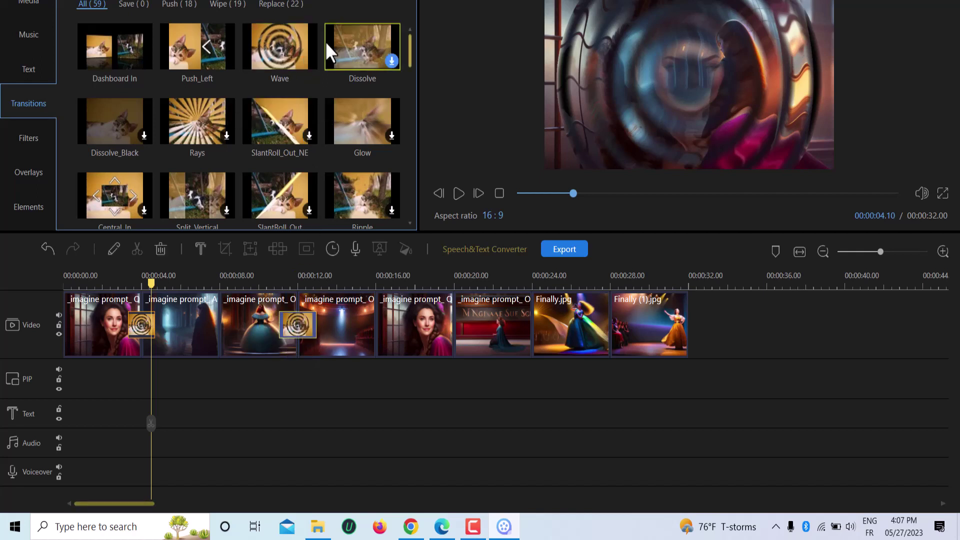
click(326, 41)
drag(380, 75, 233, 337)
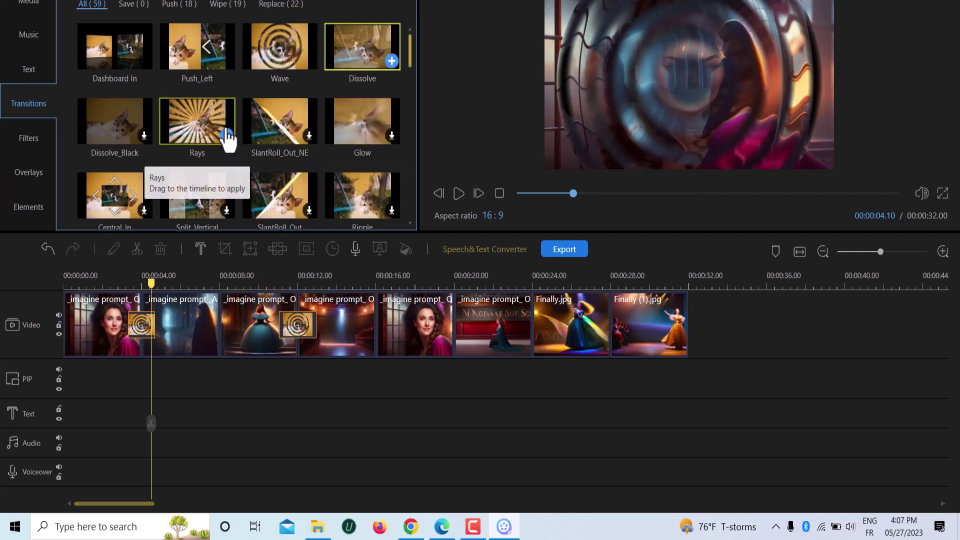
drag(364, 43, 222, 329)
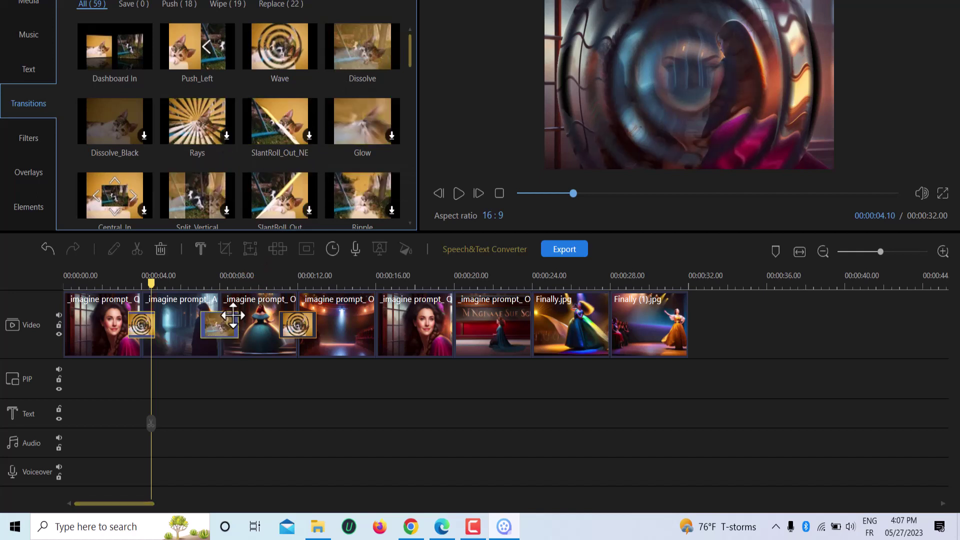
drag(346, 47, 376, 325)
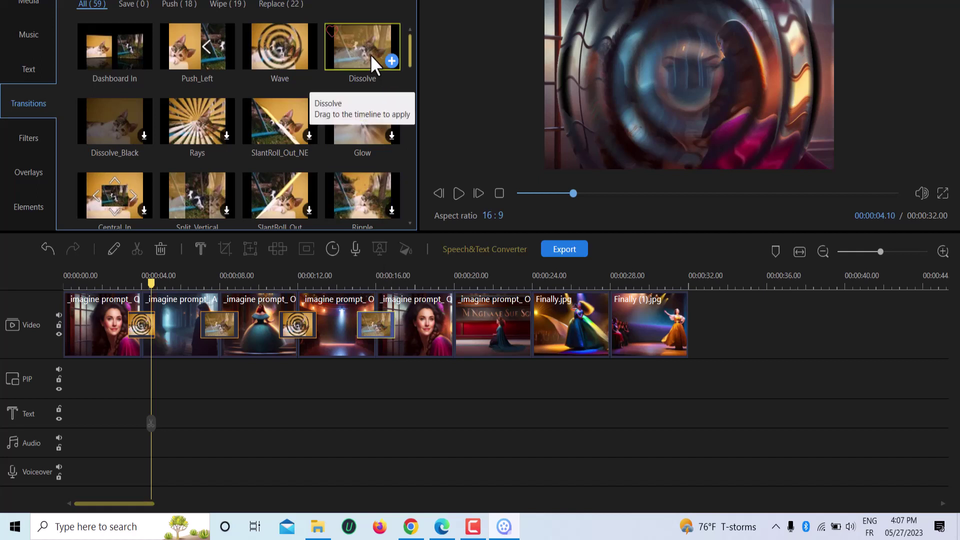
drag(372, 64, 533, 326)
drag(392, 47, 612, 346)
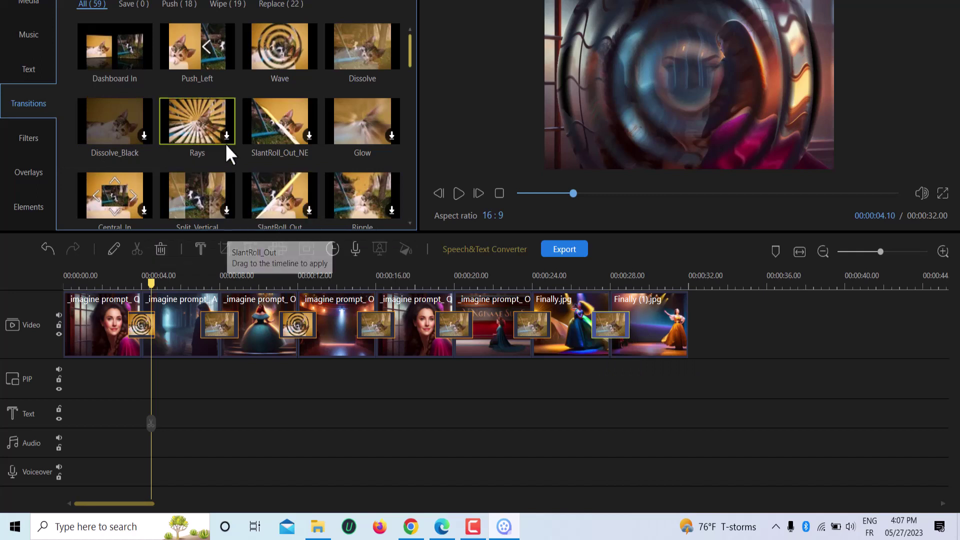
Add the narration file Once_upon_a_time_in__370.mp3 to the audio track from the start and show its full length on the timeline.
scroll(225, 143, down, 1)
scroll(225, 143, up, 1)
click(29, 34)
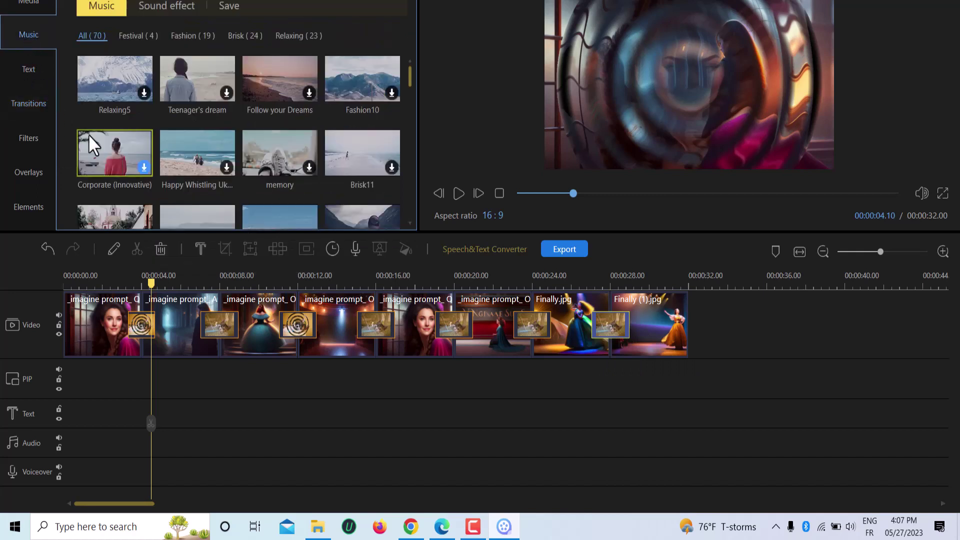
click(29, 2)
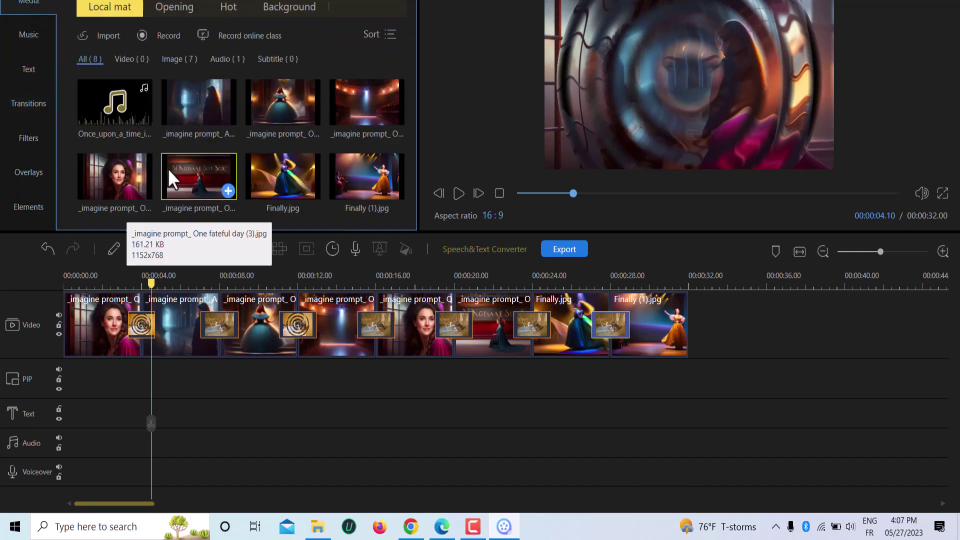
drag(111, 108, 42, 448)
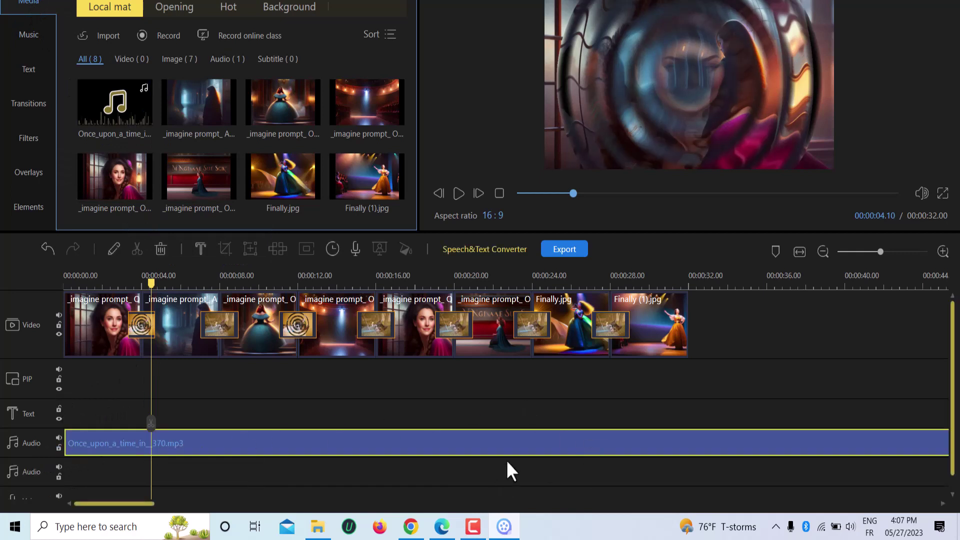
click(861, 253)
click(850, 251)
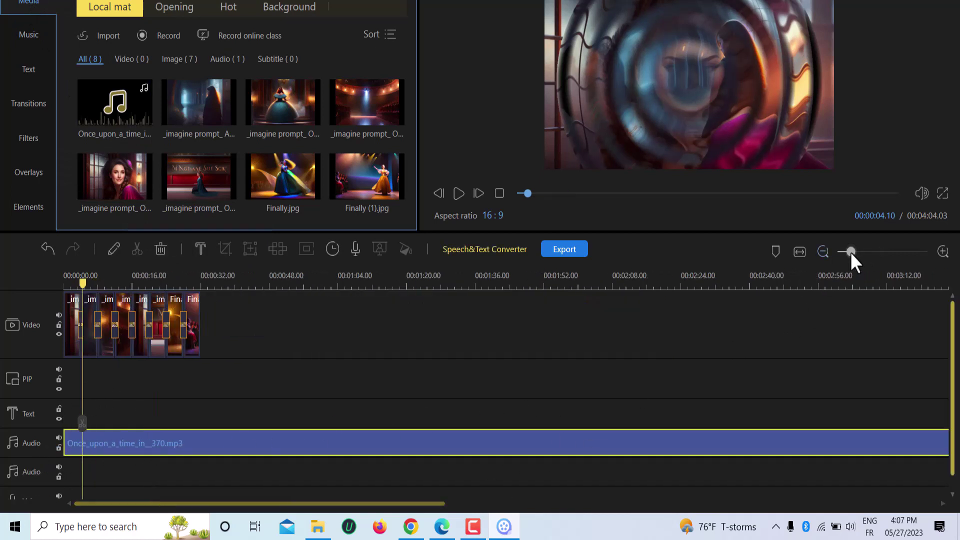
click(840, 252)
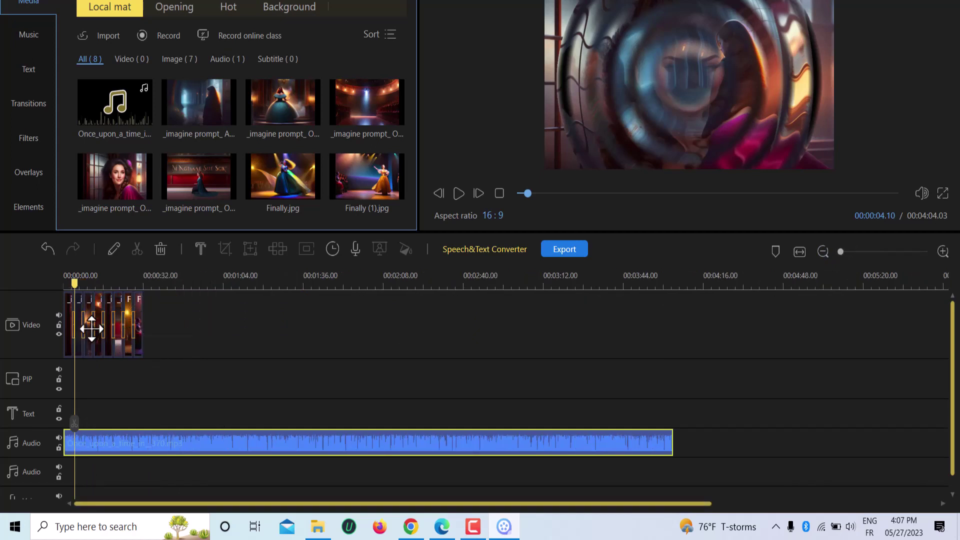
Examine the narration along the timeline and compare its length with the image clips.
click(563, 194)
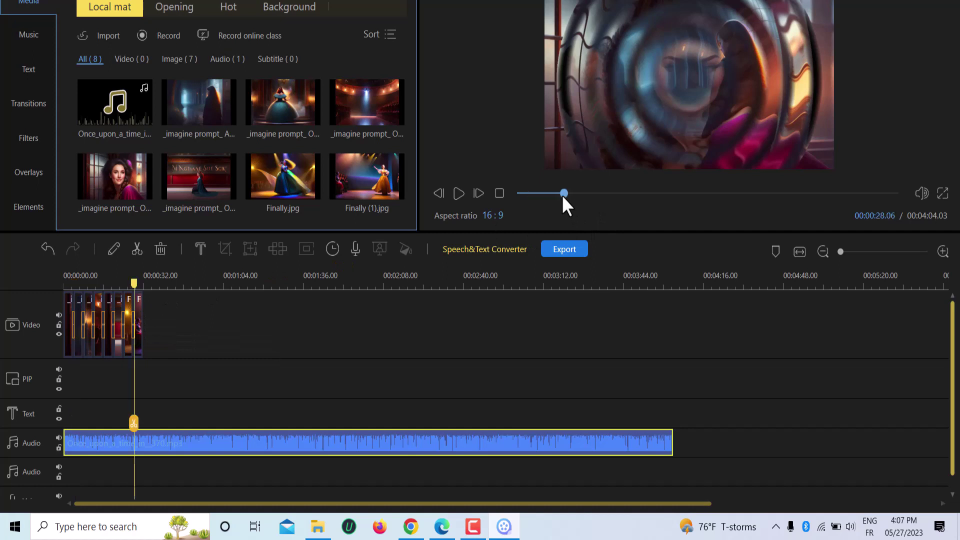
click(610, 194)
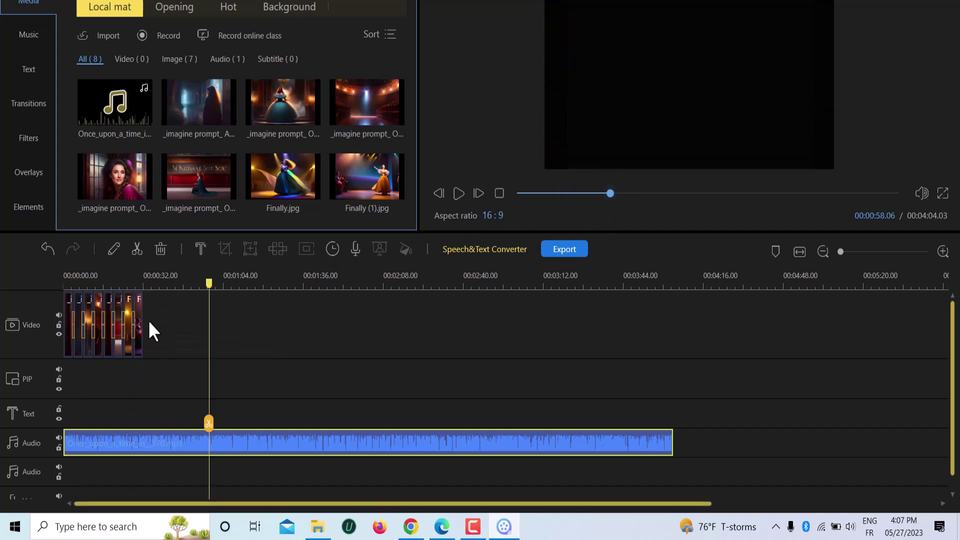
drag(840, 251, 876, 252)
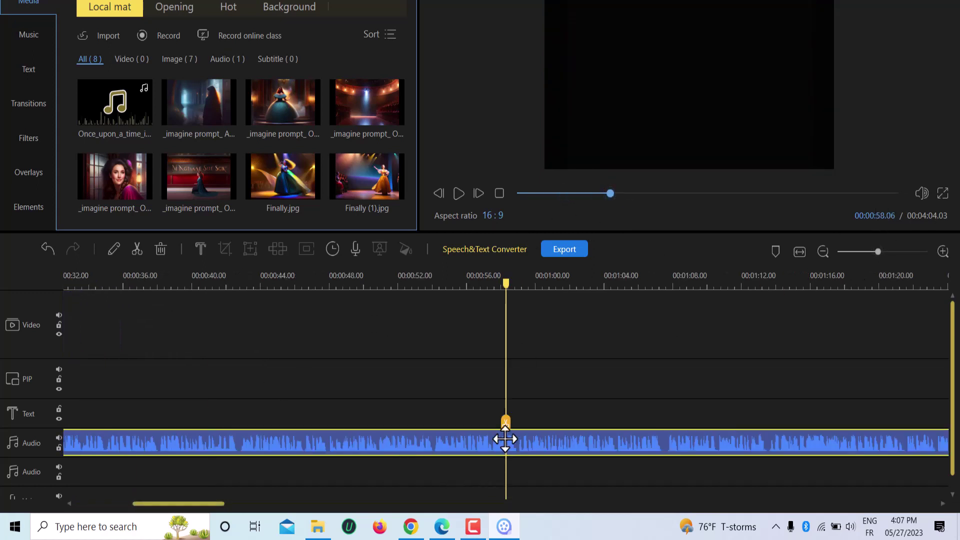
drag(505, 439, 2, 427)
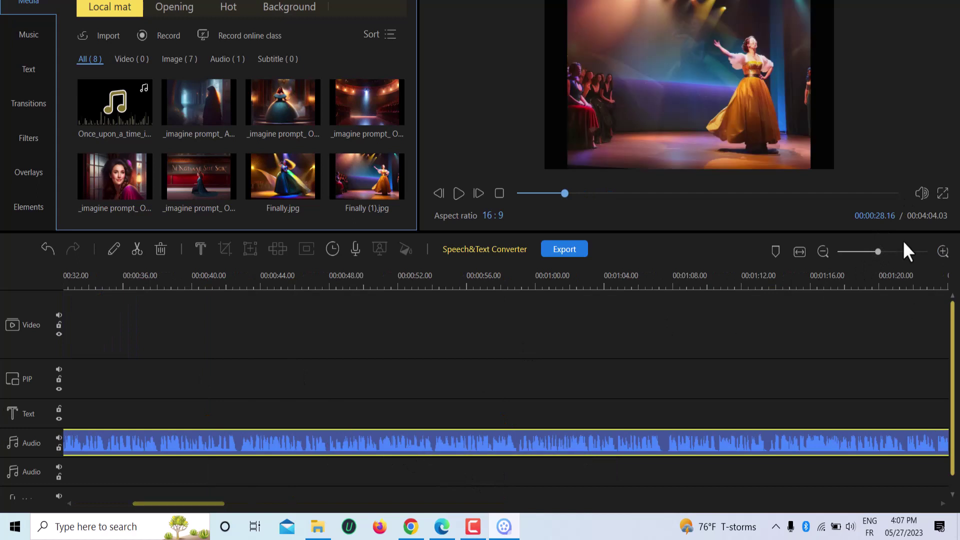
click(855, 252)
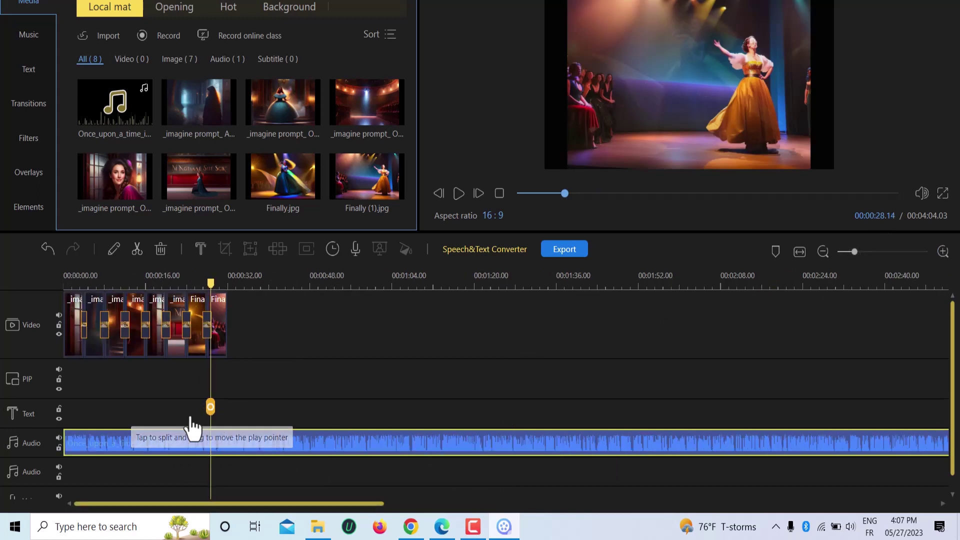
drag(210, 408, 122, 407)
click(866, 252)
drag(866, 251, 879, 250)
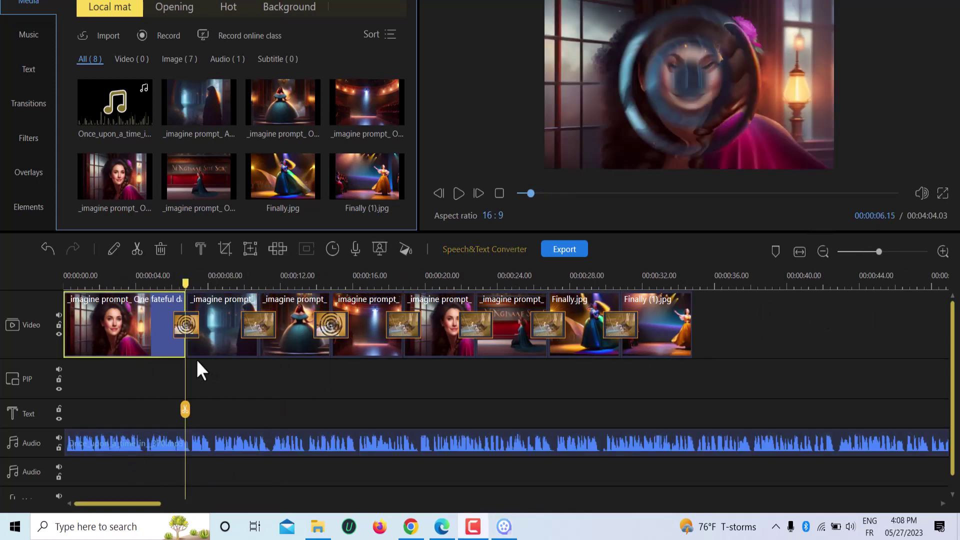
Extend the Amelia's fear clip to about 15 seconds and the first image clip to about 14 seconds.
click(208, 343)
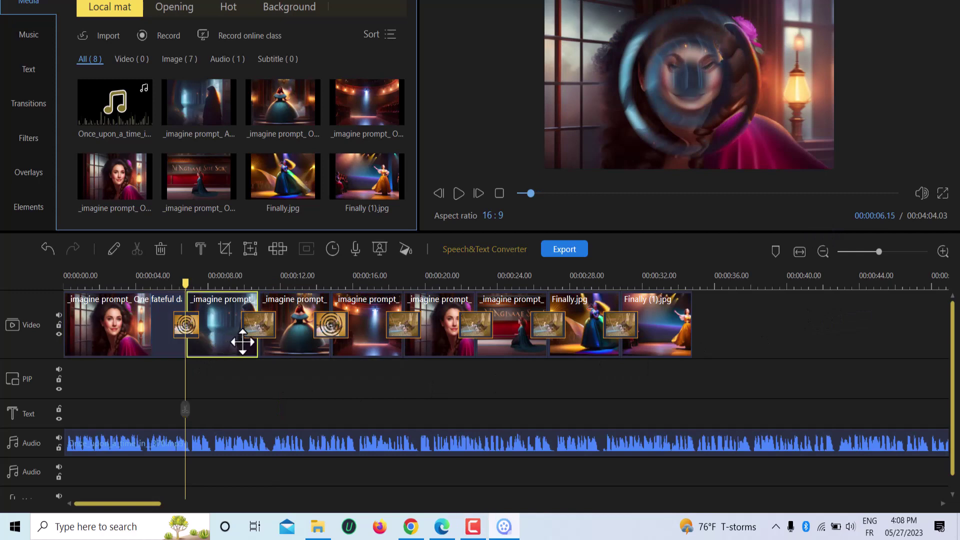
drag(258, 343, 461, 343)
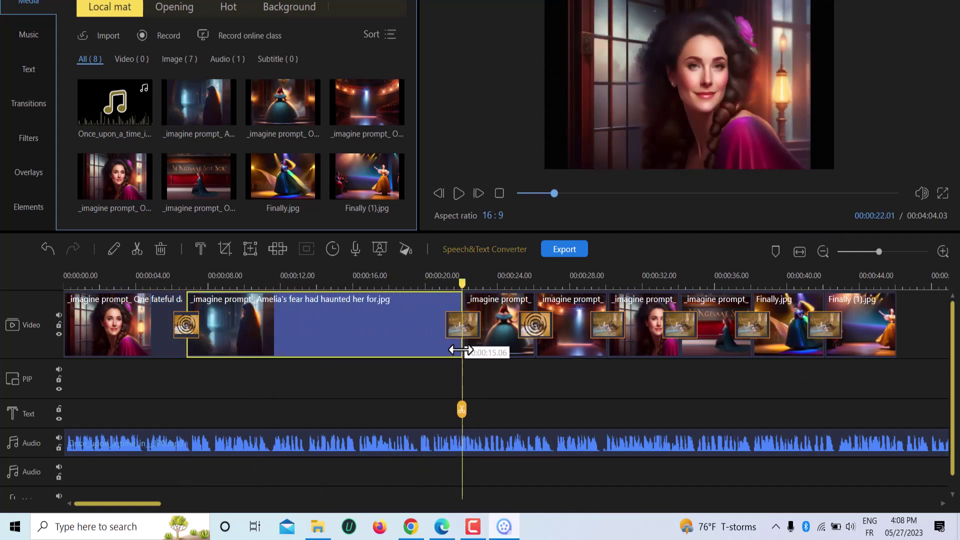
click(170, 343)
drag(184, 349, 320, 345)
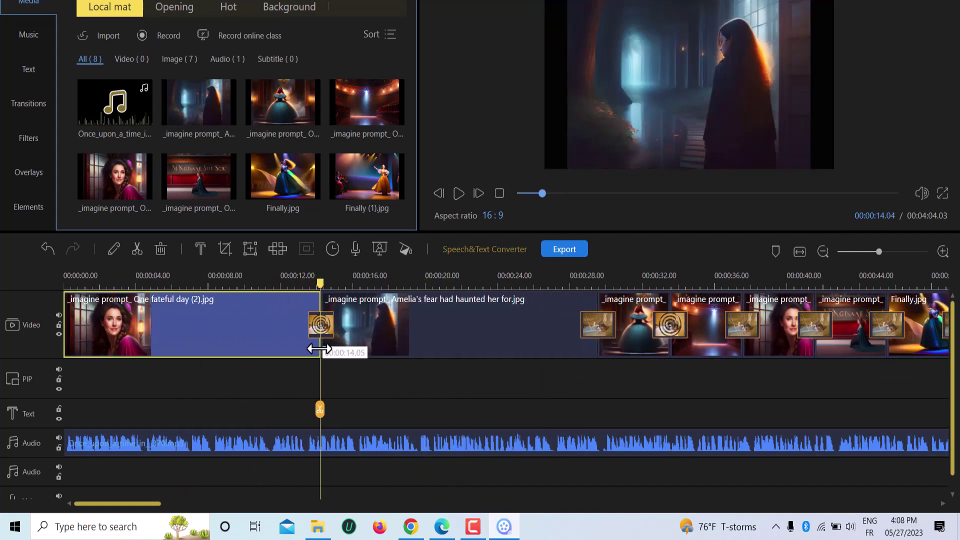
Extend One fateful day.jpg to end at about 00:00:52 and lengthen the remaining image clips until the sequence matches the narration.
click(665, 350)
drag(666, 351, 515, 350)
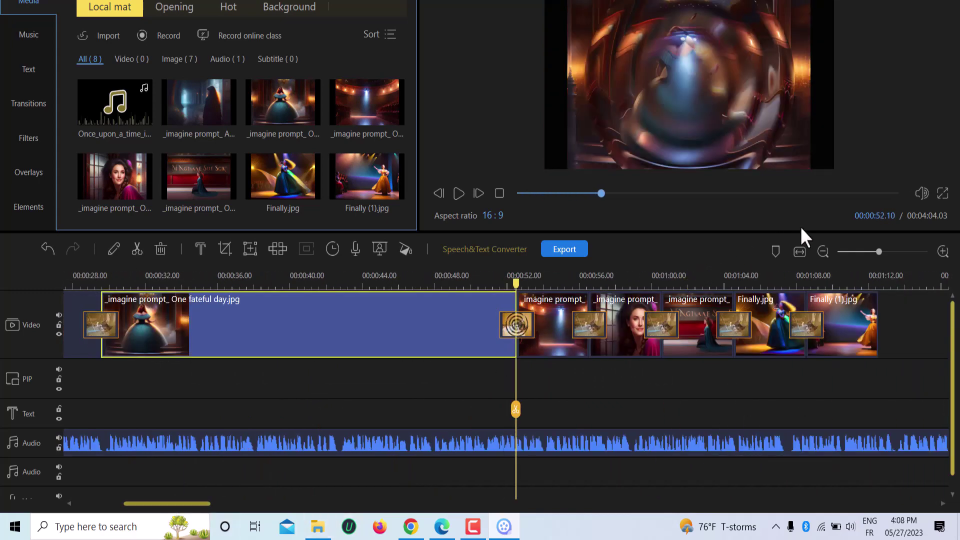
click(861, 252)
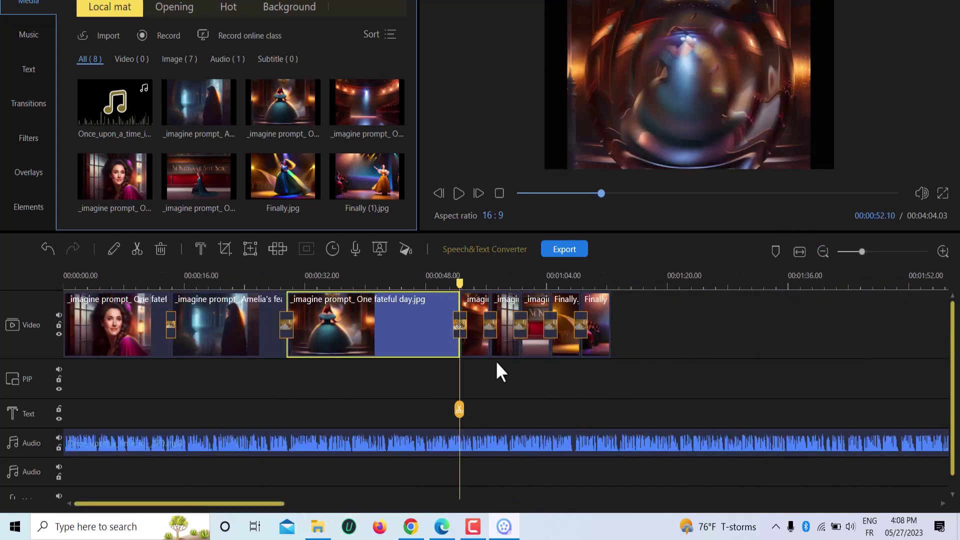
drag(490, 349, 948, 349)
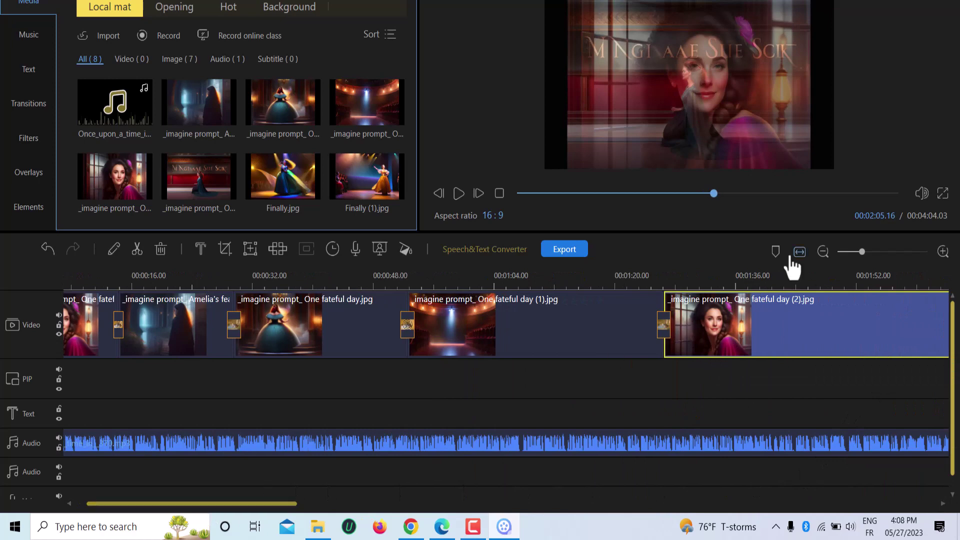
drag(861, 252, 854, 252)
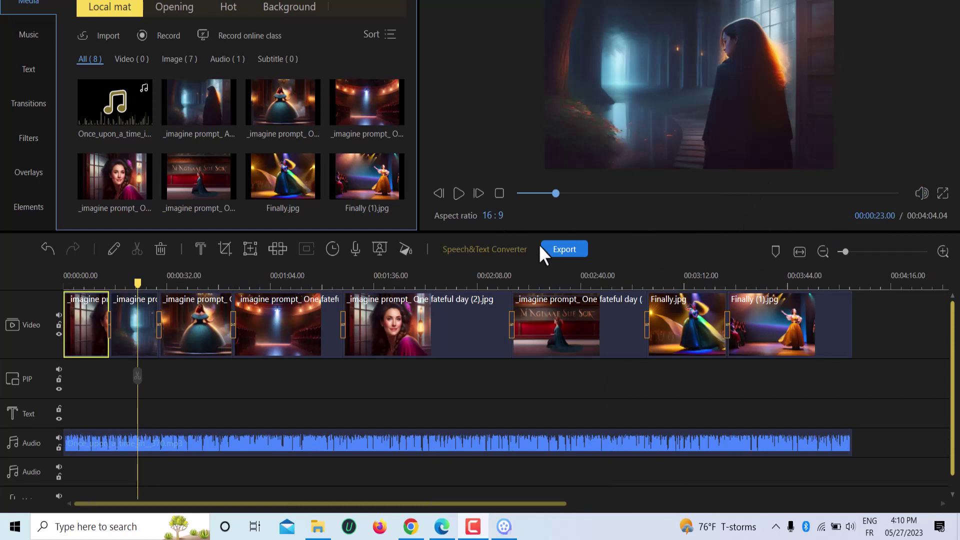
Export the video as MyVideo_1 in MP4 format at high quality to the Desktop folder.
click(559, 252)
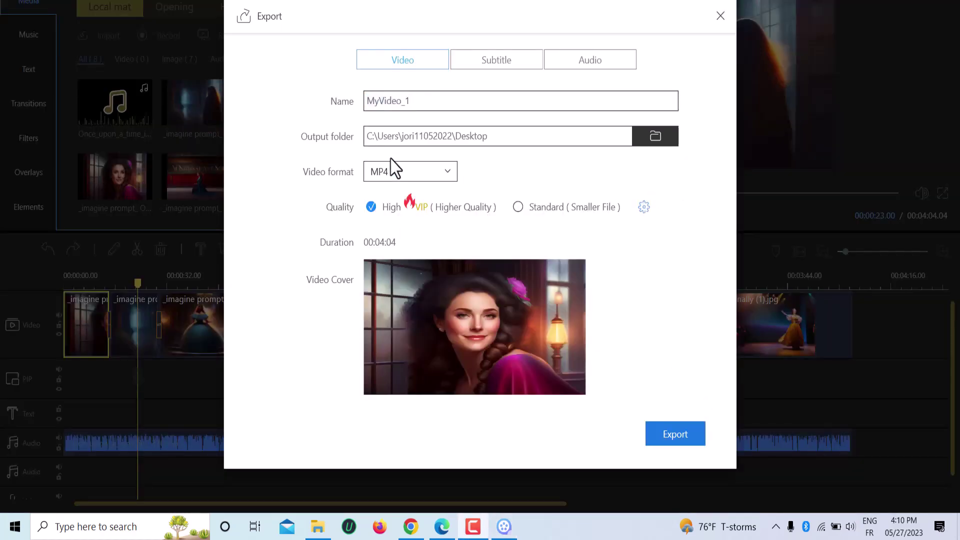
click(677, 439)
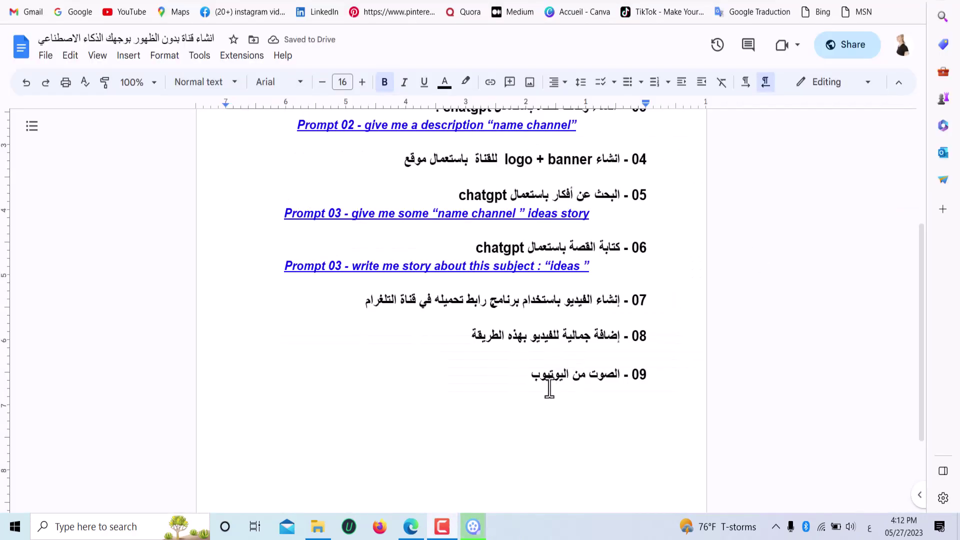
Highlight the text of item 09, about audio from YouTube, in the Google Docs outline.
drag(525, 373, 606, 374)
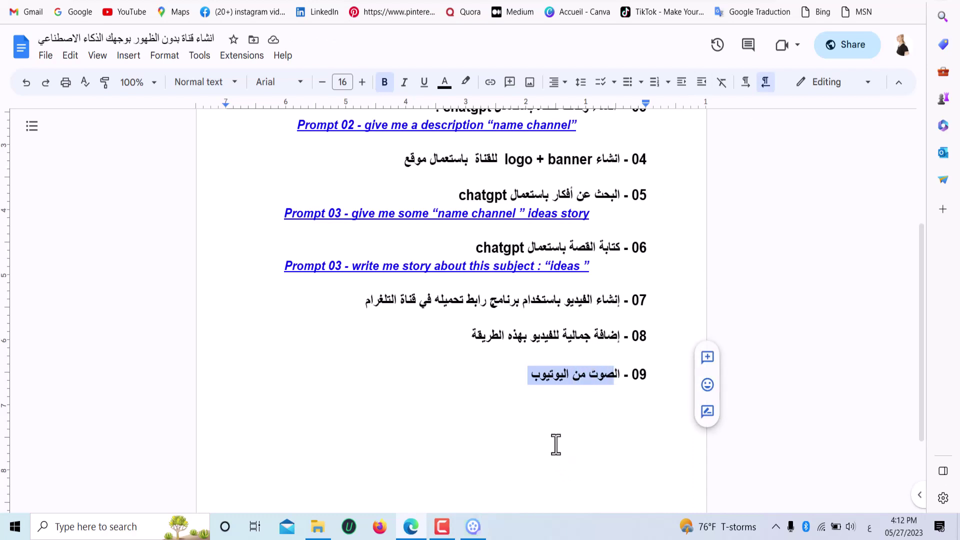
Return to the video editor, view the exported MyVideo_1.mp4 in its folder and dismiss the export confirmation.
click(481, 528)
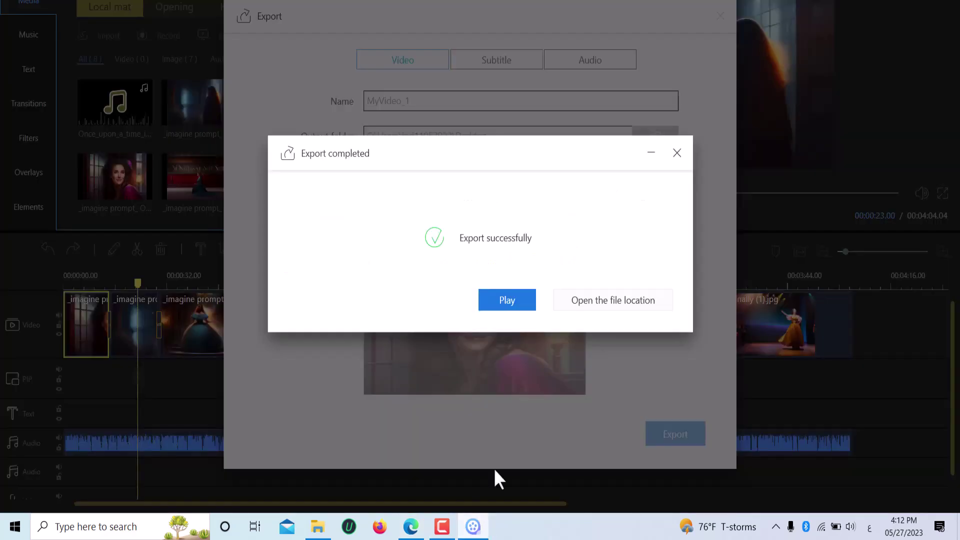
click(575, 317)
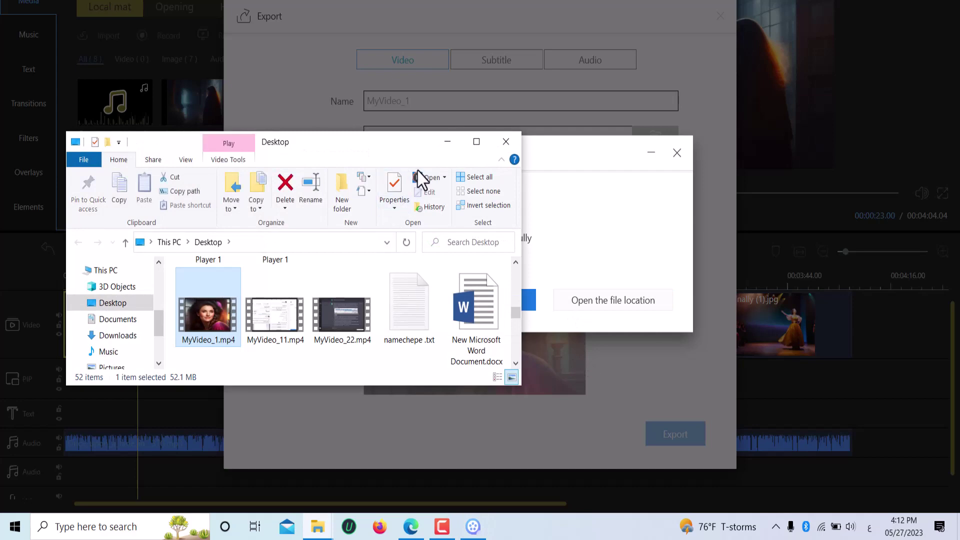
key(alt+Tab)
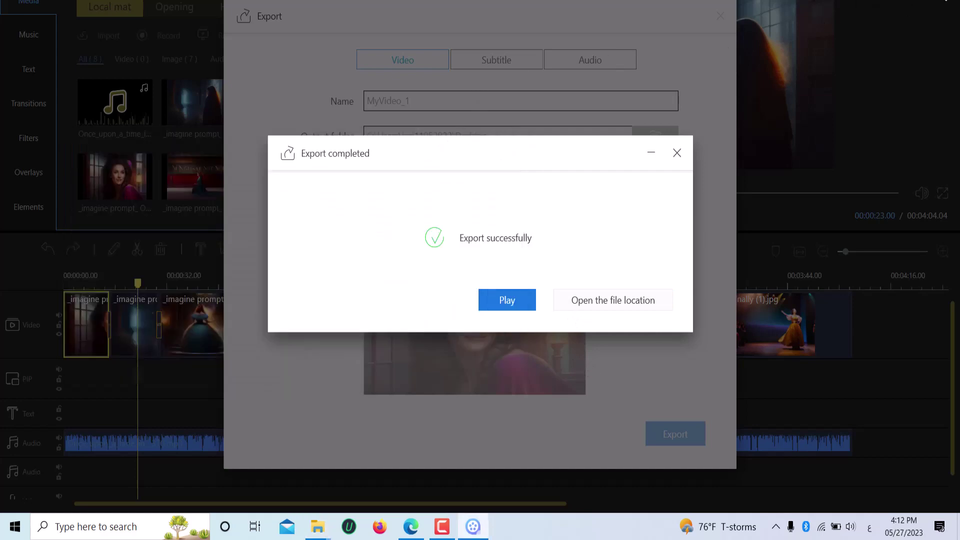
click(677, 153)
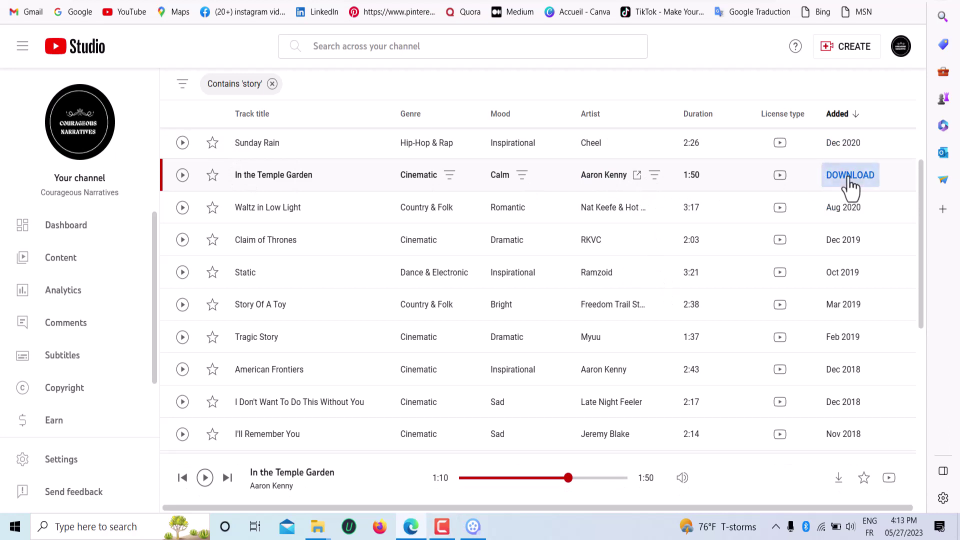
Download In the Temple Garden from the YouTube audio library and import its MP3 into the video editor's media library.
click(849, 181)
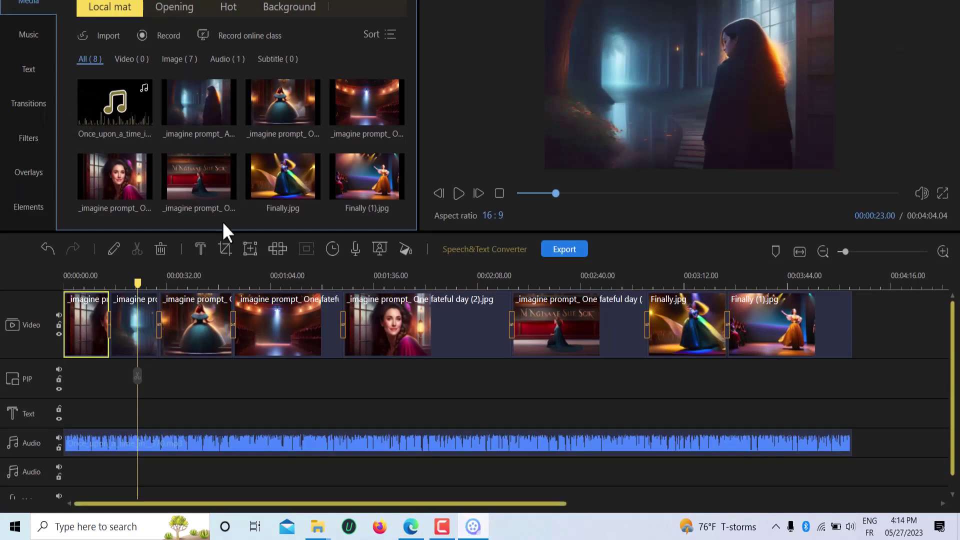
click(100, 36)
click(108, 55)
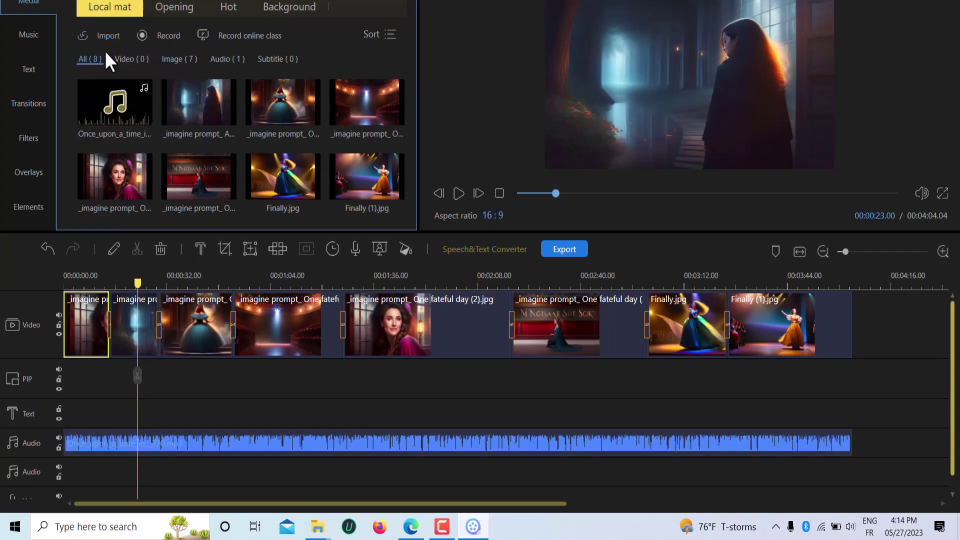
click(142, 111)
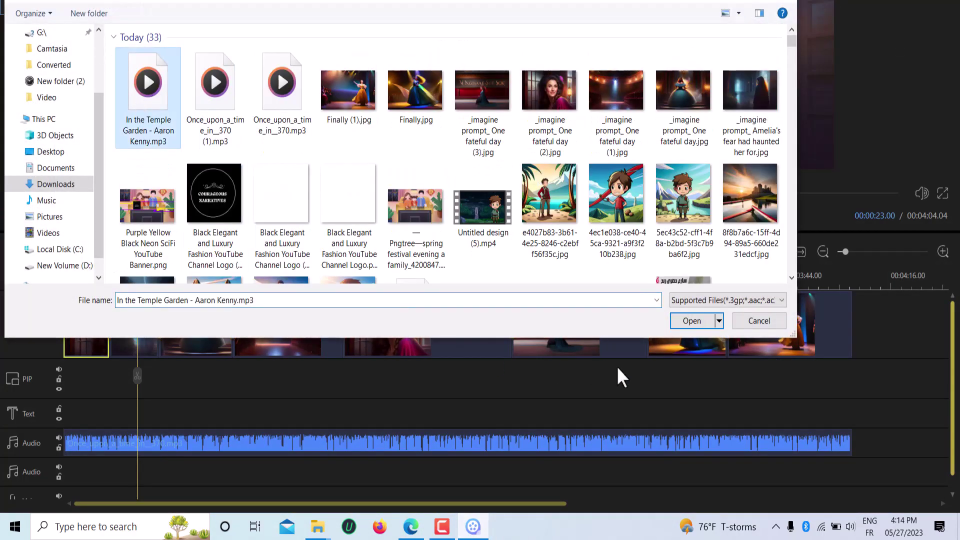
click(673, 323)
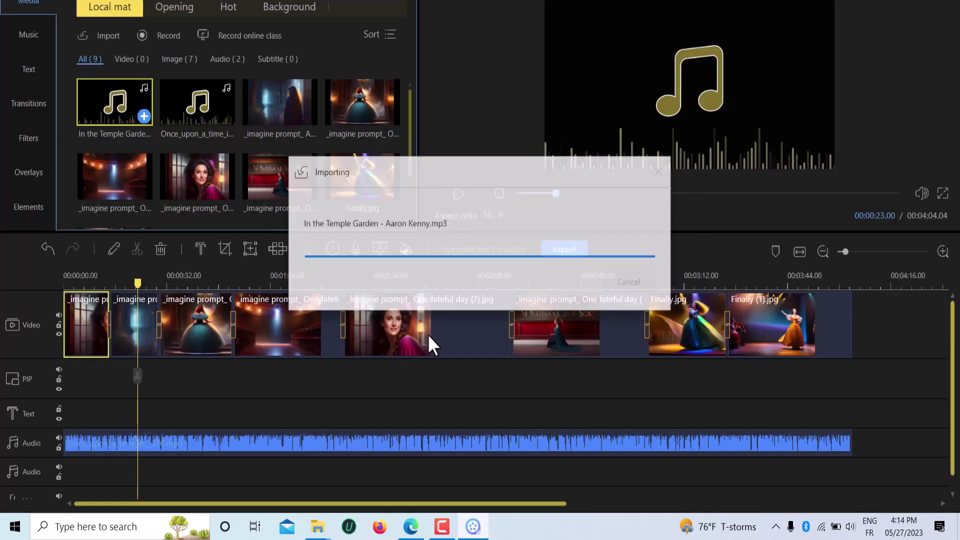
Place In the Temple Garden on the second audio track from the timeline's start and paste a copy directly after it.
click(144, 116)
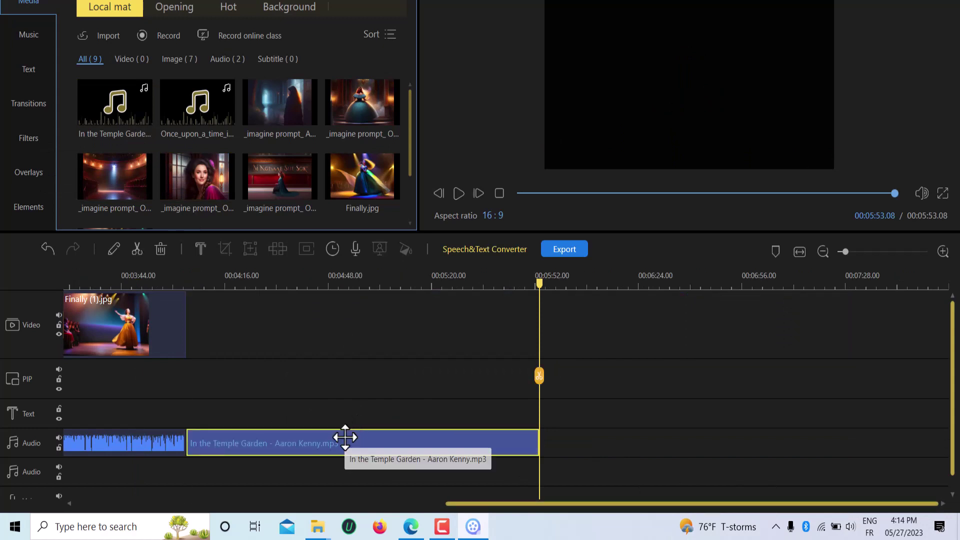
drag(343, 437, 165, 461)
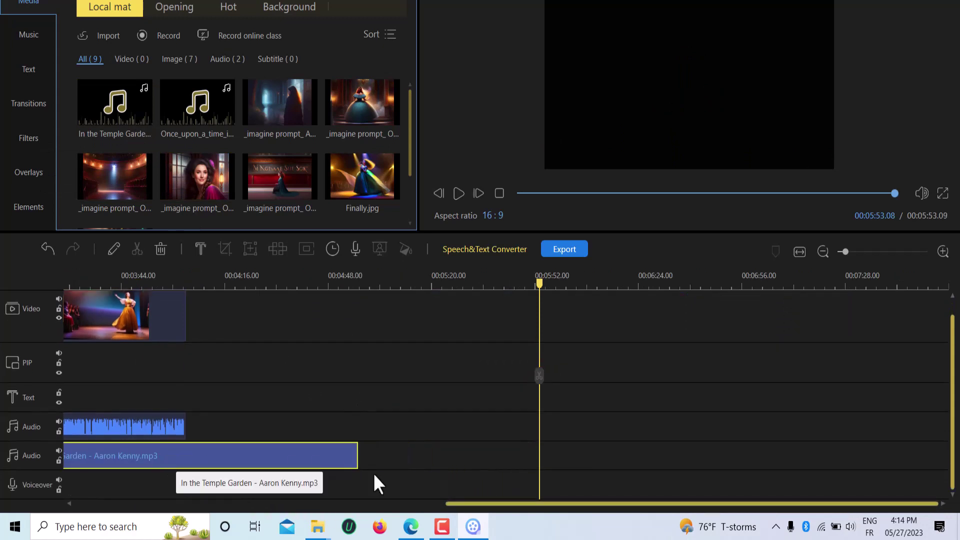
right_click(345, 463)
click(380, 285)
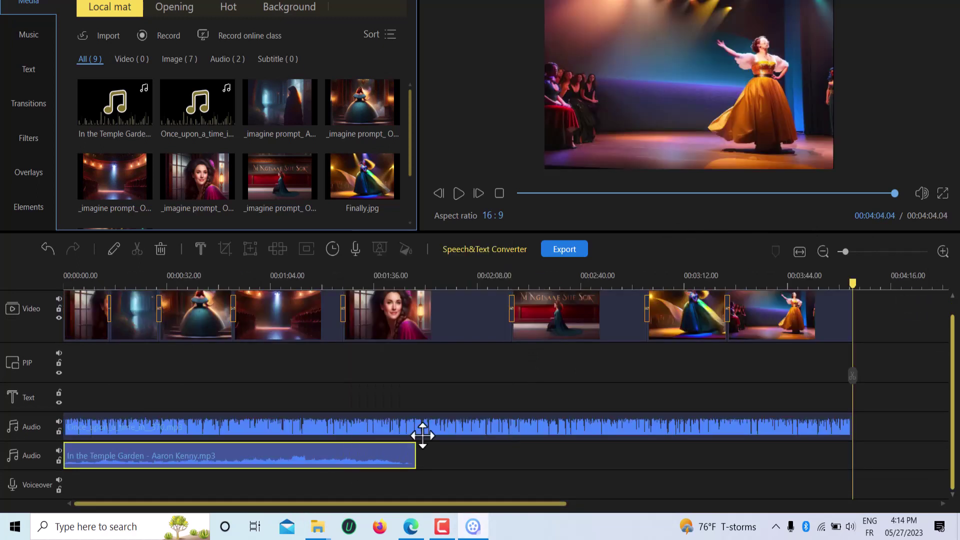
click(454, 464)
right_click(451, 458)
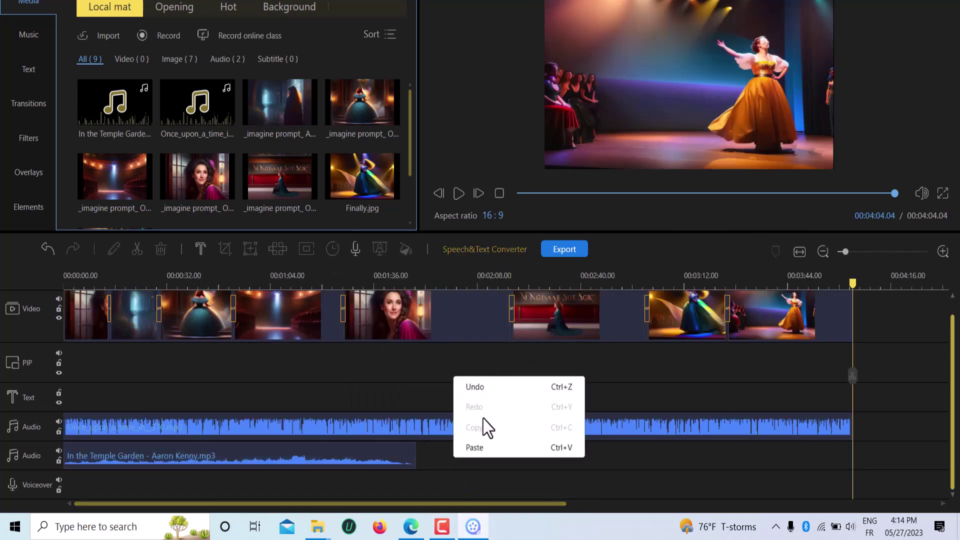
click(481, 446)
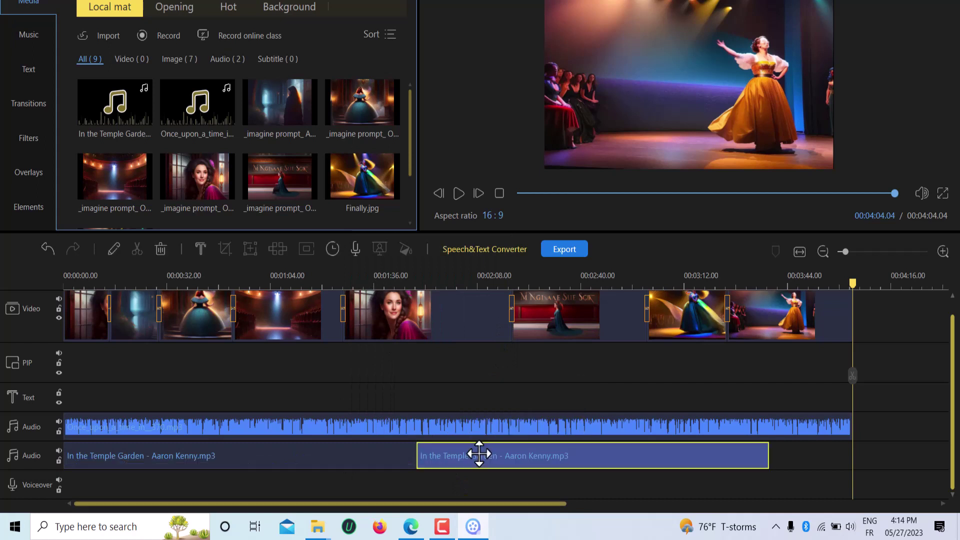
Paste a third copy of In the Temple Garden directly after the second clip on the music track.
right_click(804, 463)
click(685, 284)
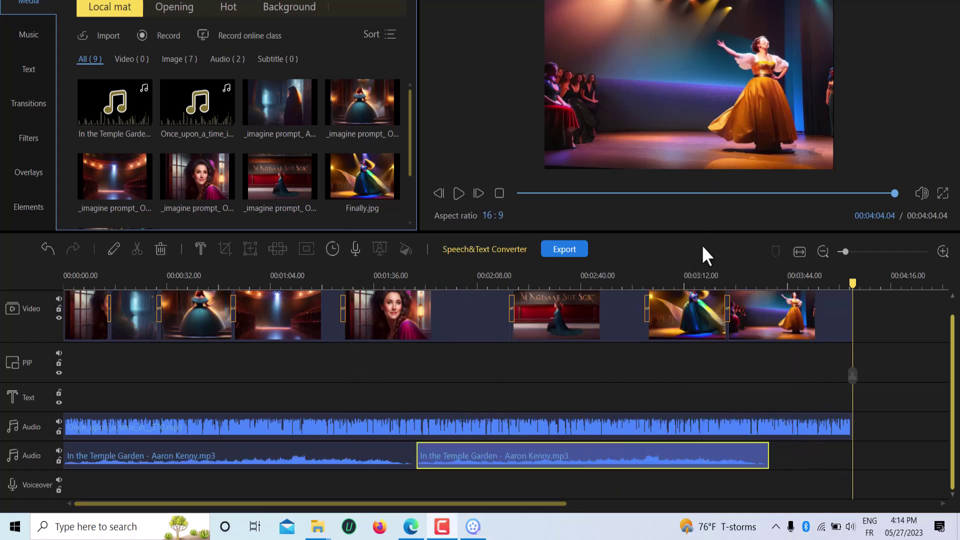
right_click(786, 458)
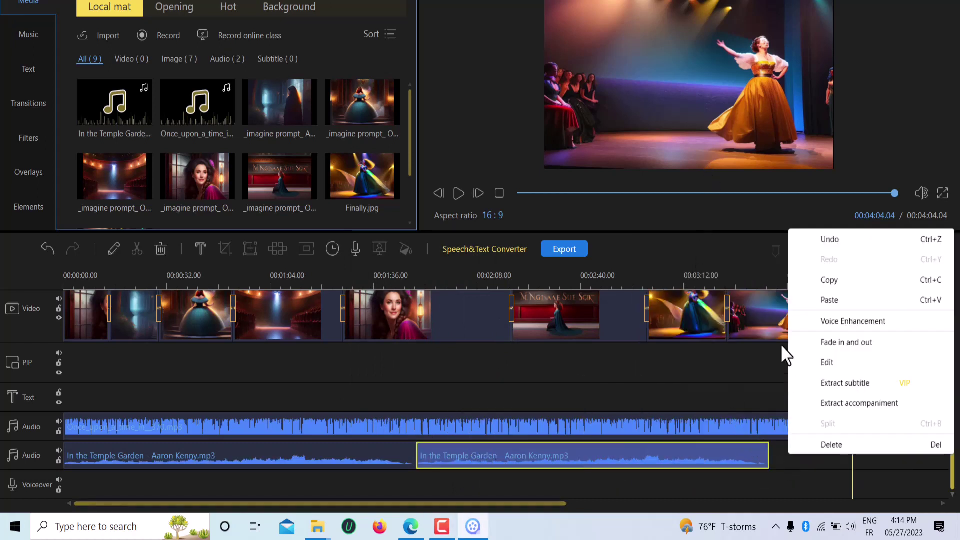
click(829, 285)
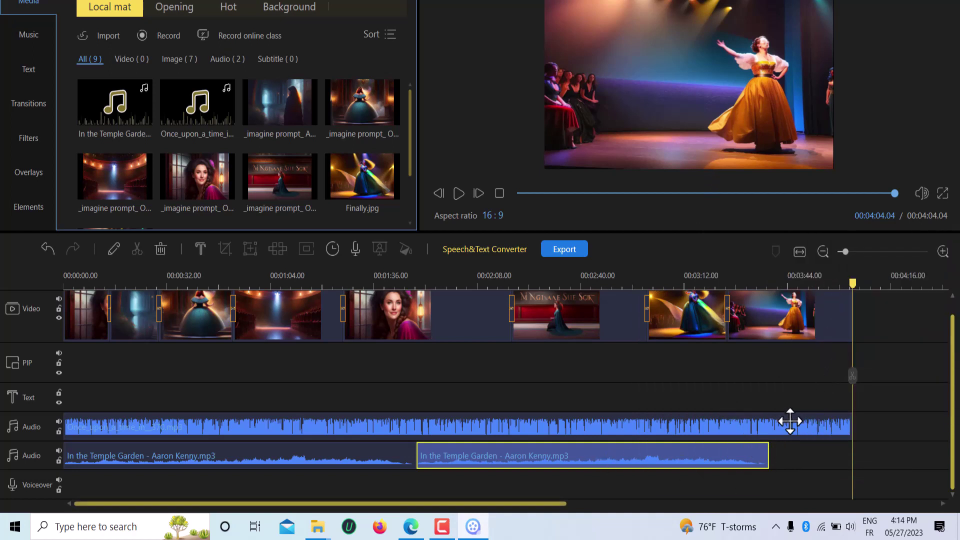
right_click(809, 461)
click(720, 306)
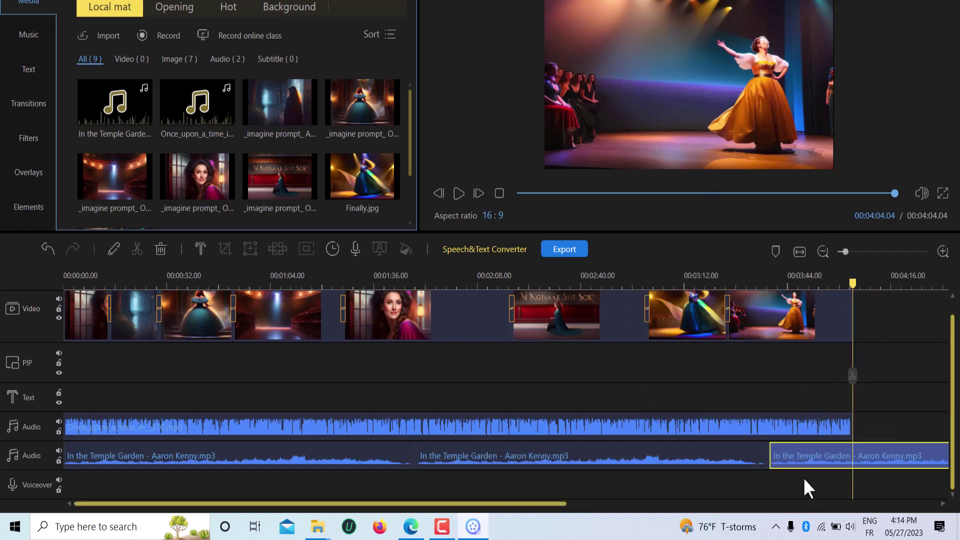
Split the third music clip at 00:04:03.15, where the narration ends, and delete the part beyond it.
drag(852, 376, 850, 377)
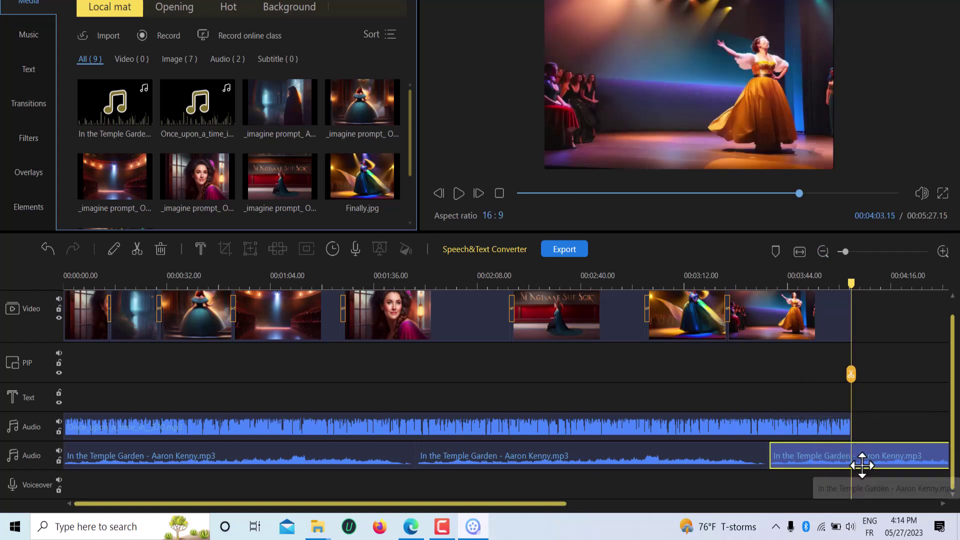
click(851, 380)
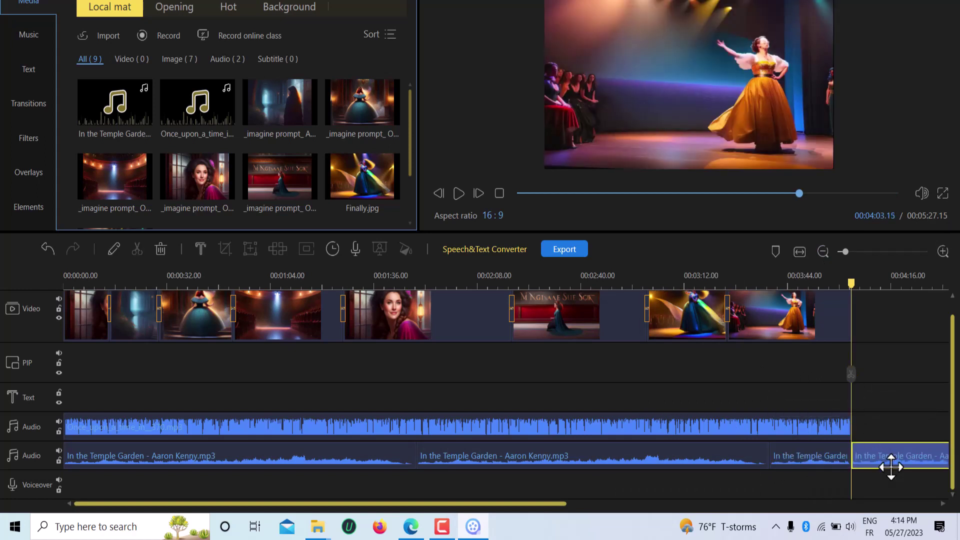
key(Delete)
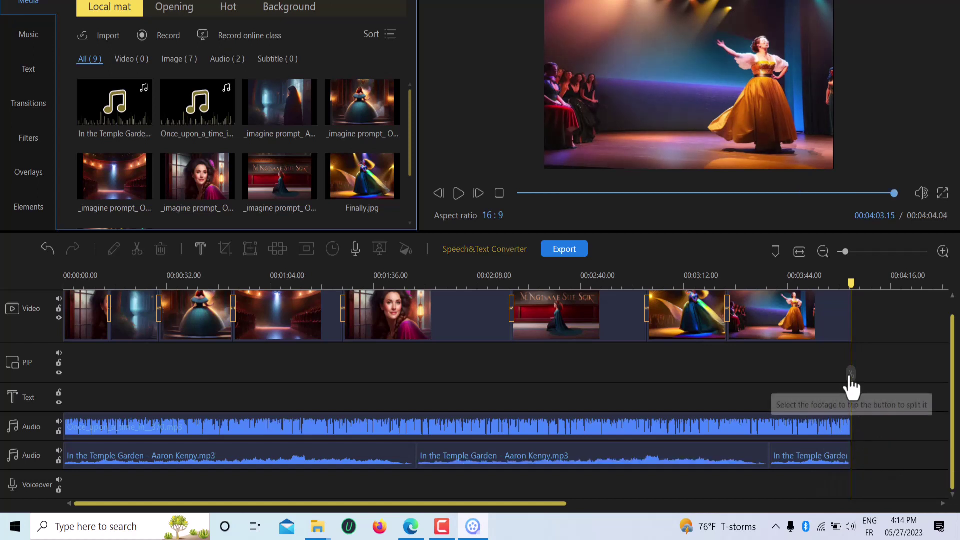
Set the first In the Temple Garden clip's volume to 9 and preview the sequence from the start.
drag(846, 386, 4, 397)
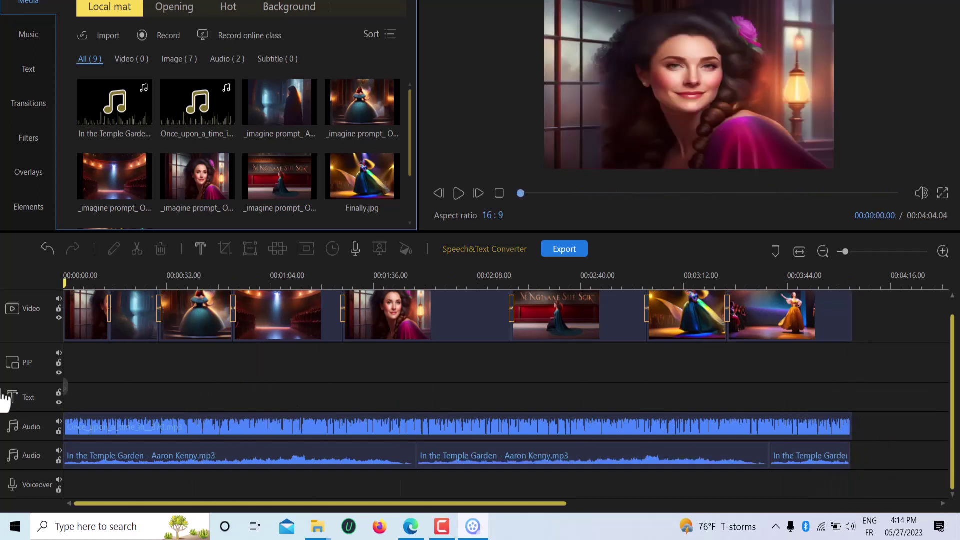
click(115, 463)
right_click(114, 463)
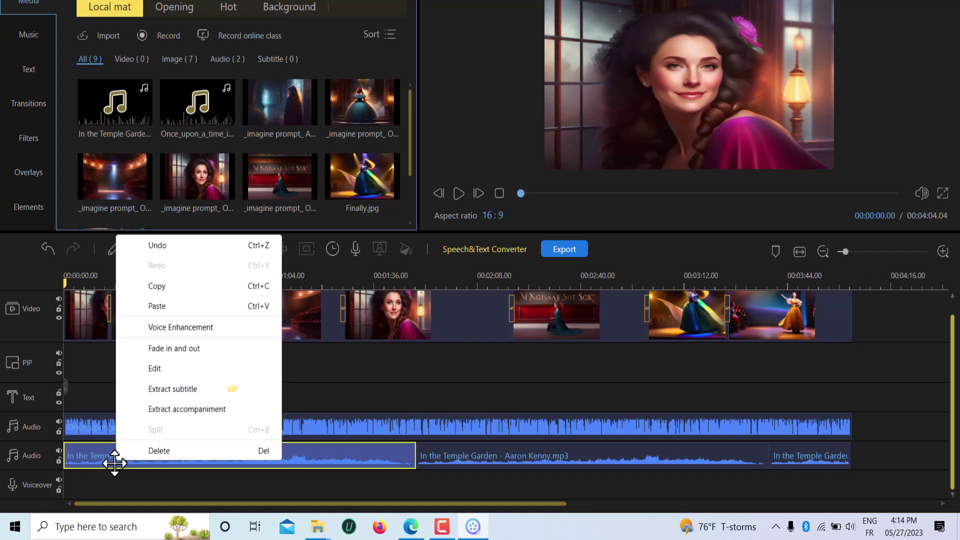
click(178, 370)
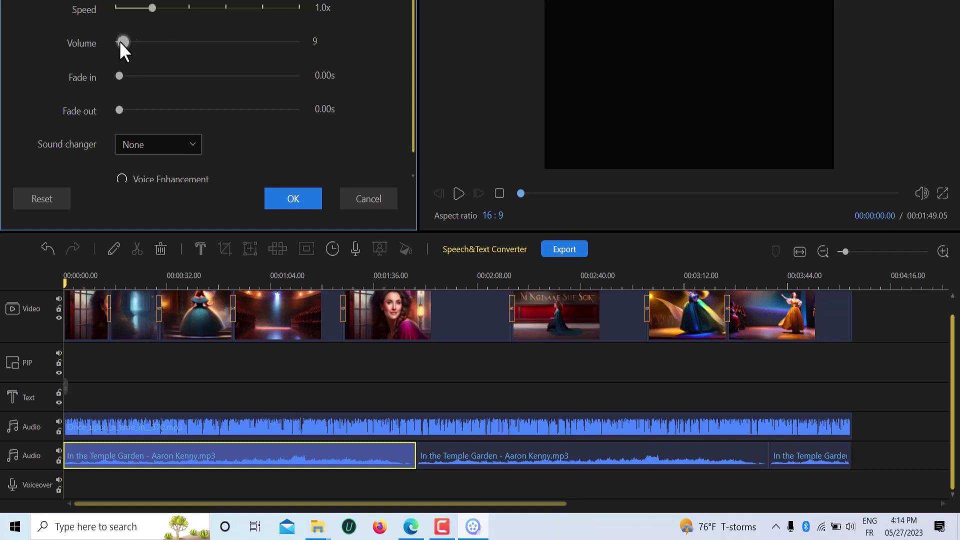
click(297, 200)
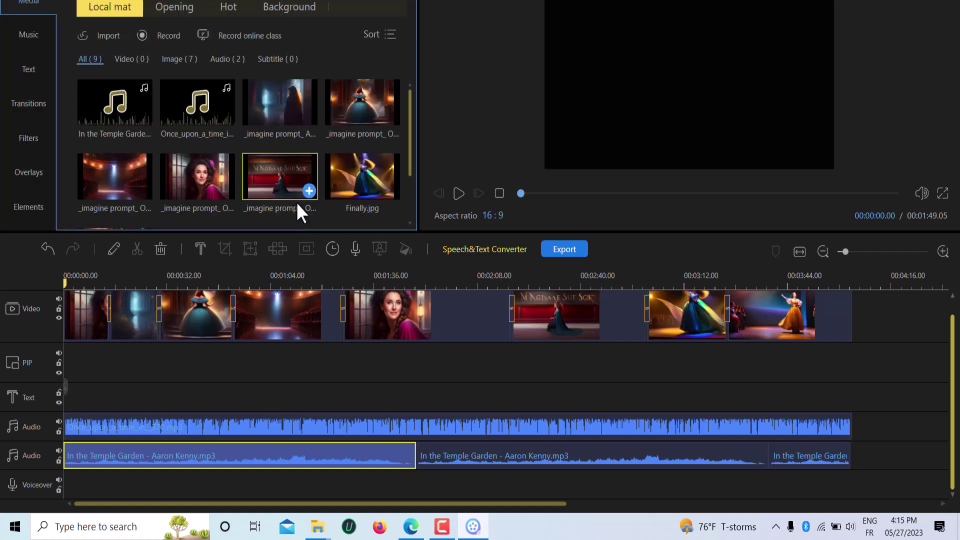
click(467, 198)
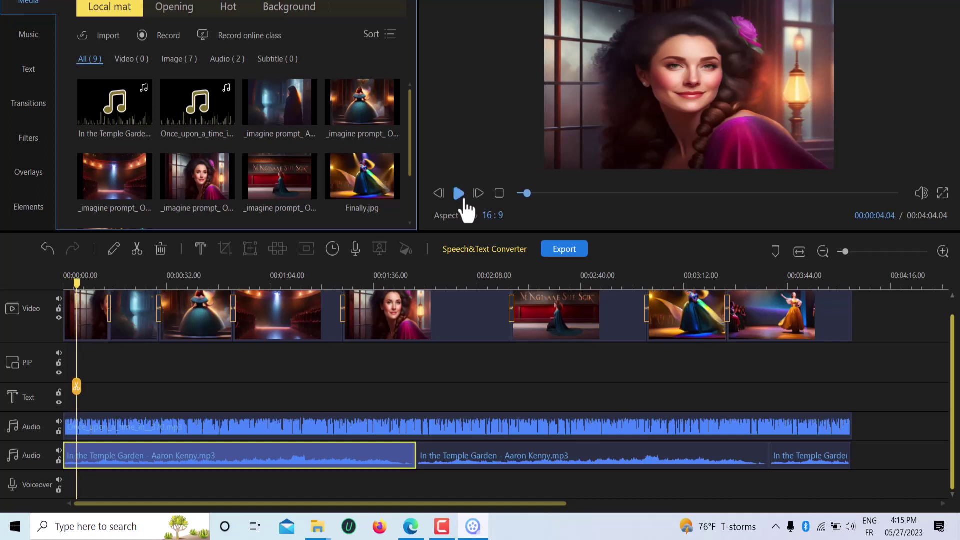
Set the first In the Temple Garden clip's volume to 8 and preview the mix with the narration.
right_click(143, 461)
click(179, 370)
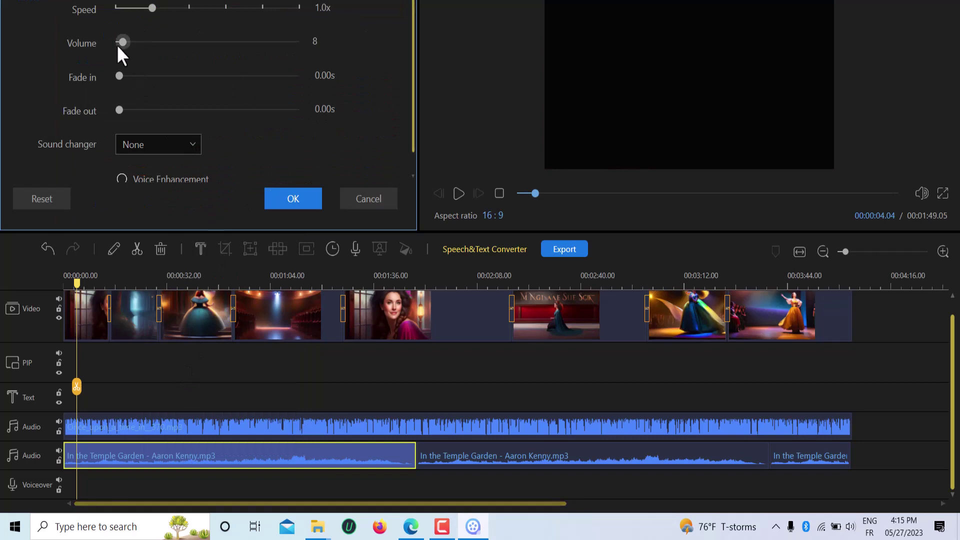
click(293, 198)
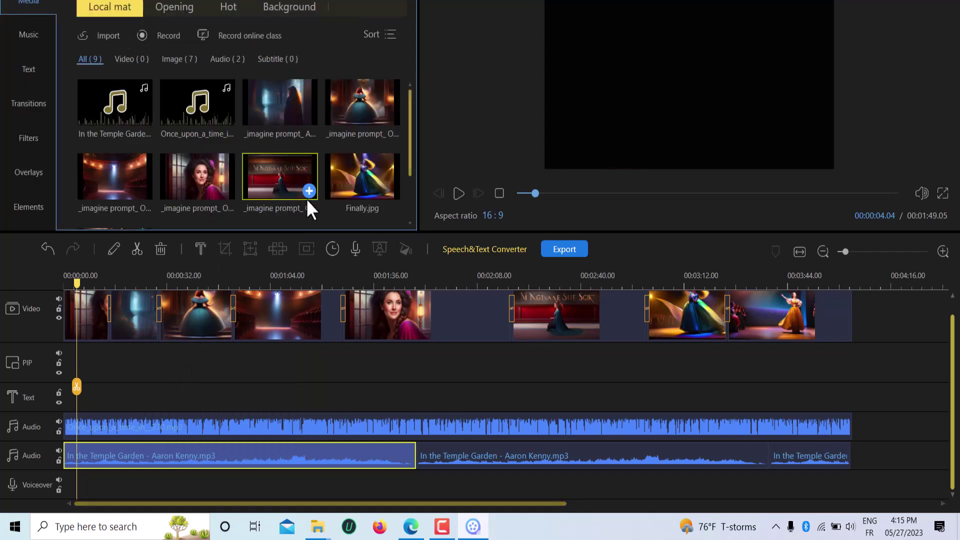
click(458, 195)
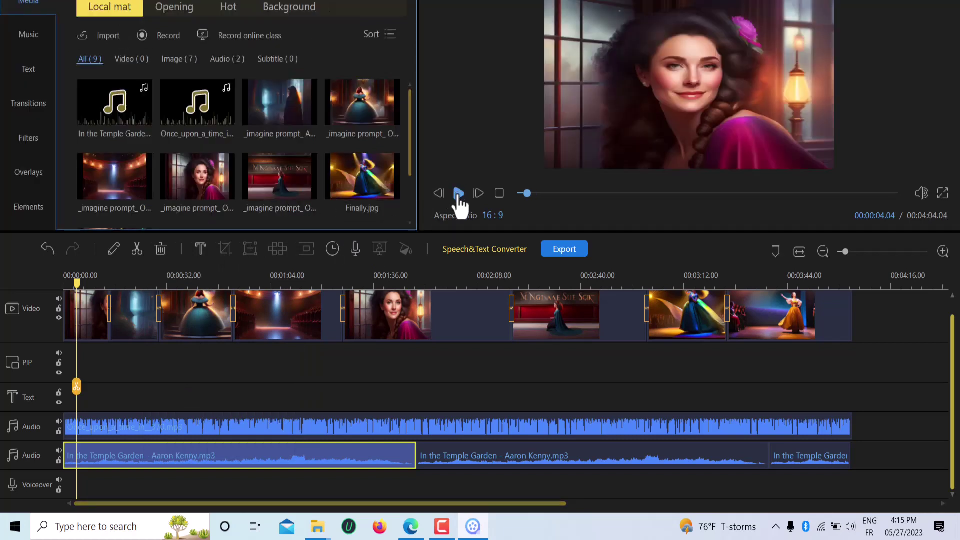
click(459, 196)
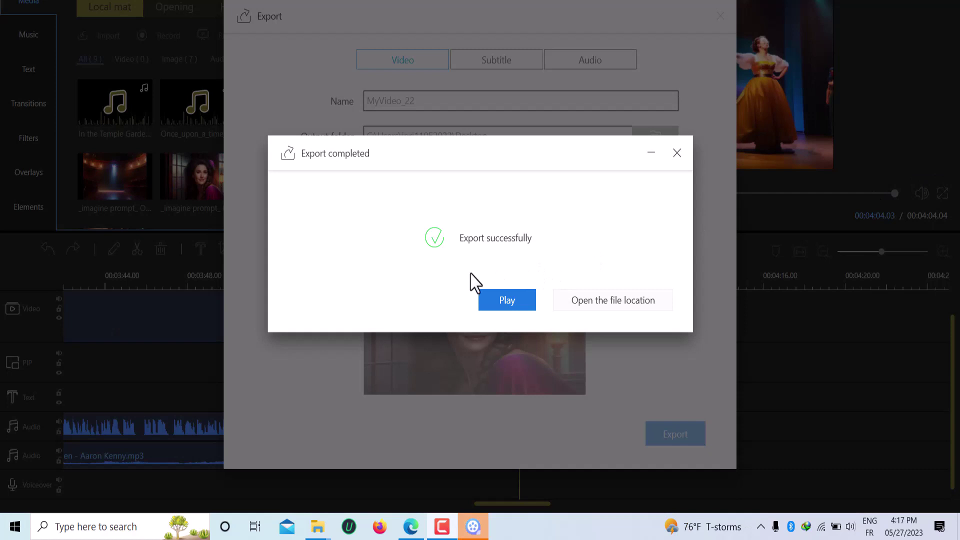
Show the exported MyVideo_22(1).mp4 in its Desktop folder and close the video editor without saving the project changes.
click(600, 306)
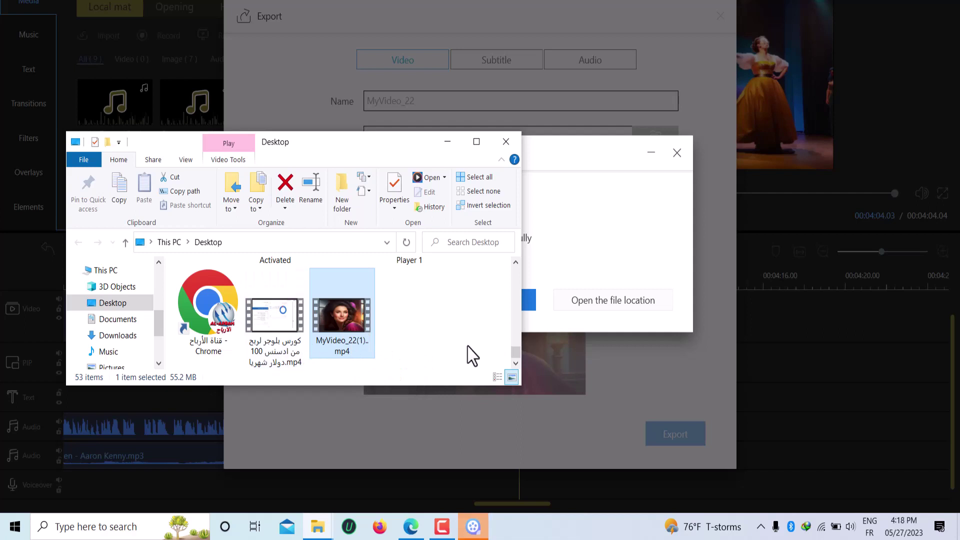
click(679, 153)
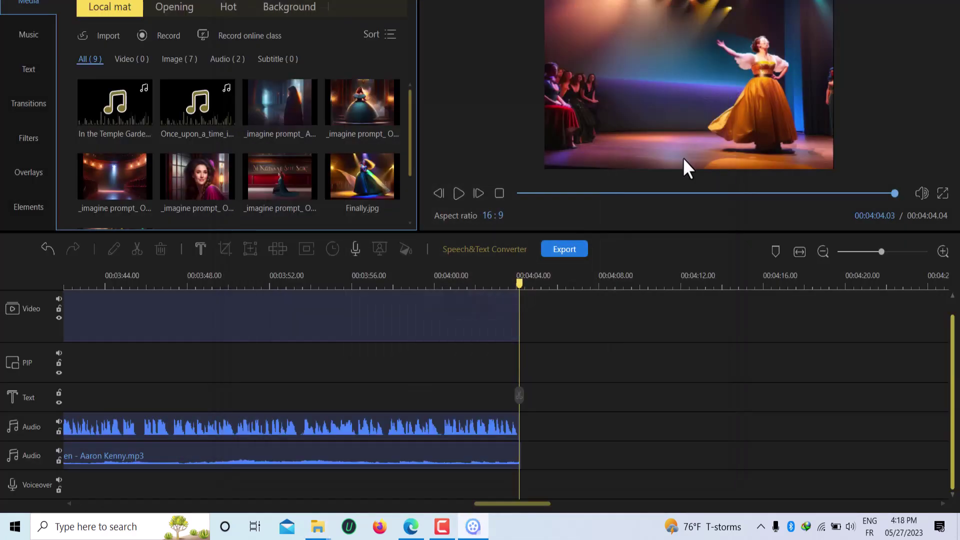
key(alt+F4)
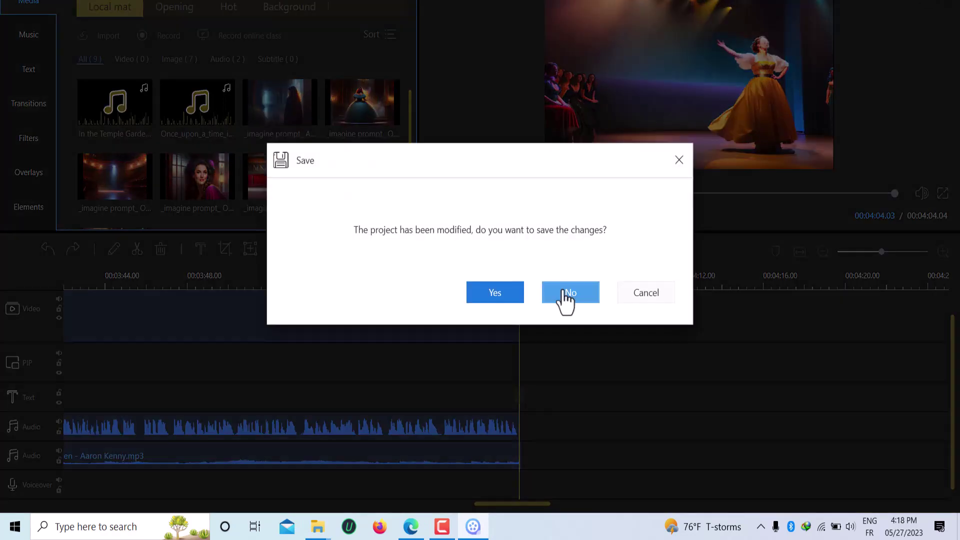
click(564, 300)
click(331, 345)
drag(377, 145, 563, 103)
Switch to VEED.IO in the browser and create a new project.
click(402, 530)
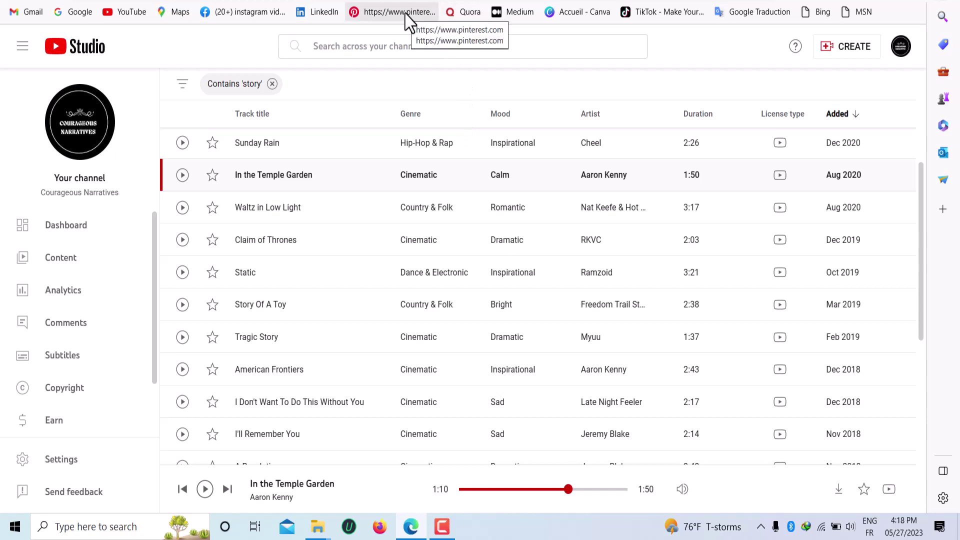
key(ctrl+Tab)
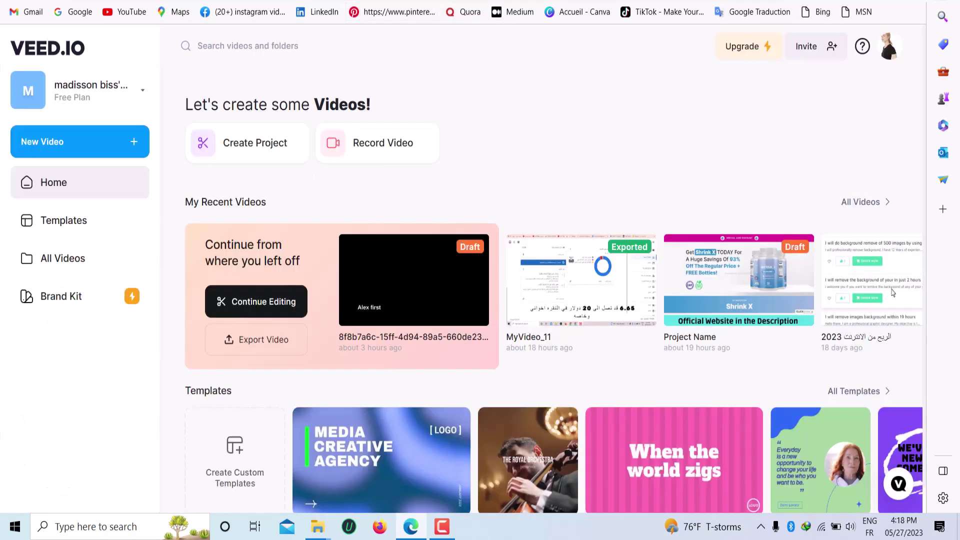
right_click(70, 49)
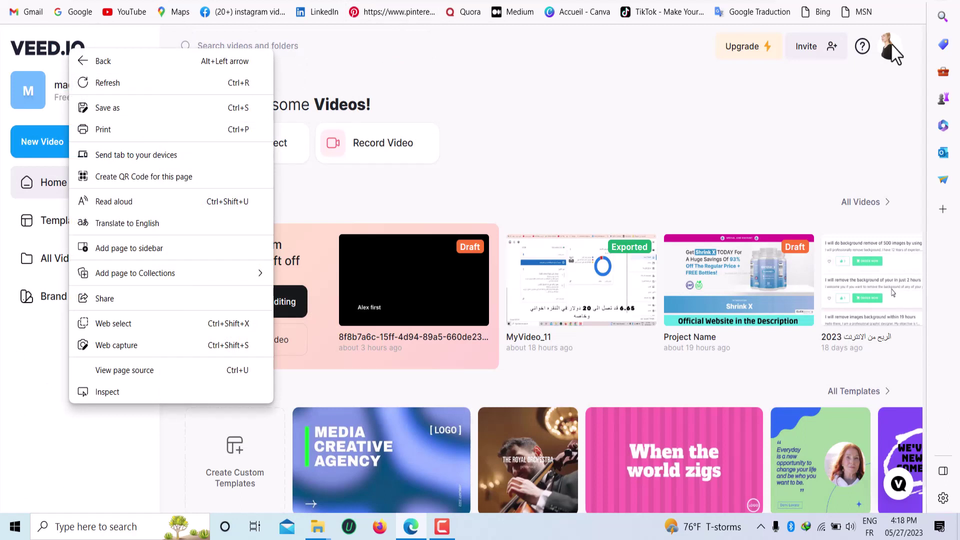
click(552, 89)
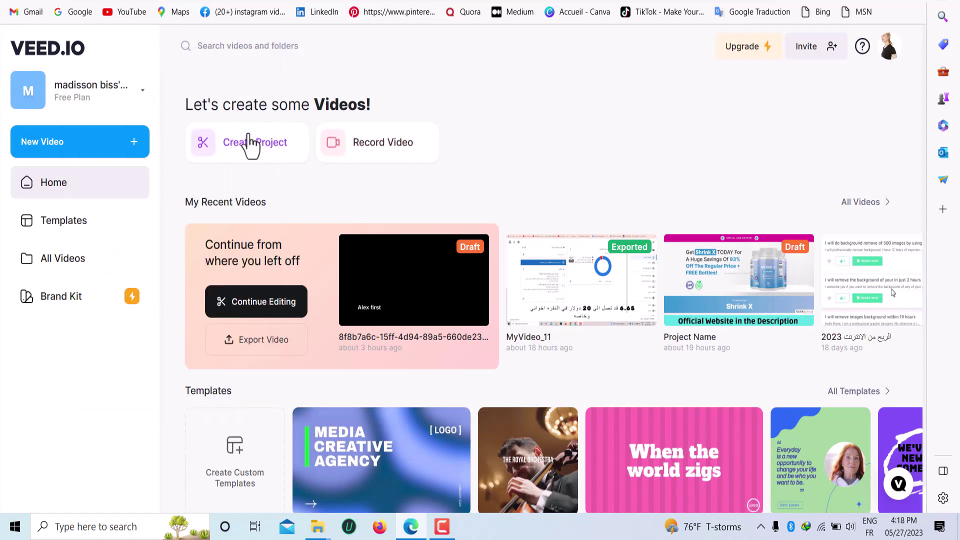
click(274, 161)
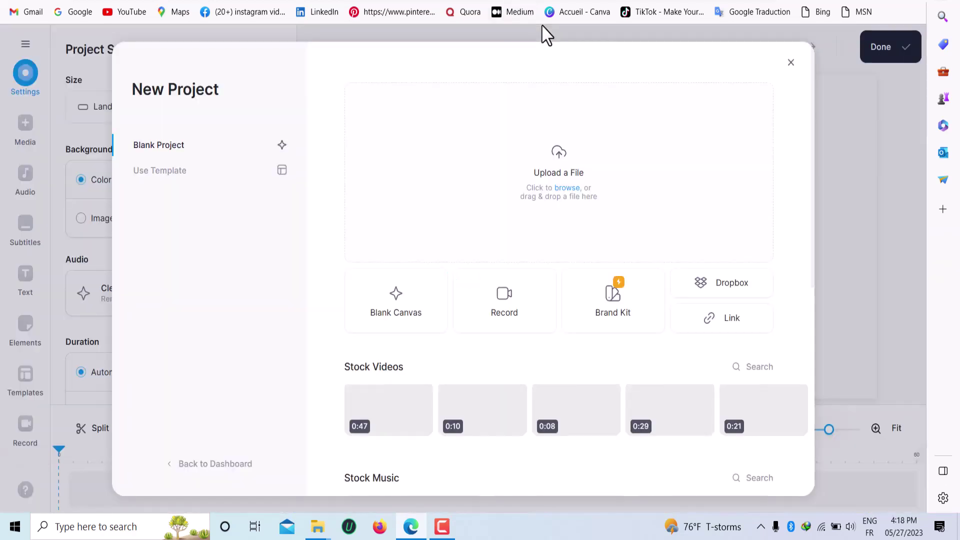
Upload MyVideo_22(1)..mp4 from the Desktop folder into the new project.
click(560, 193)
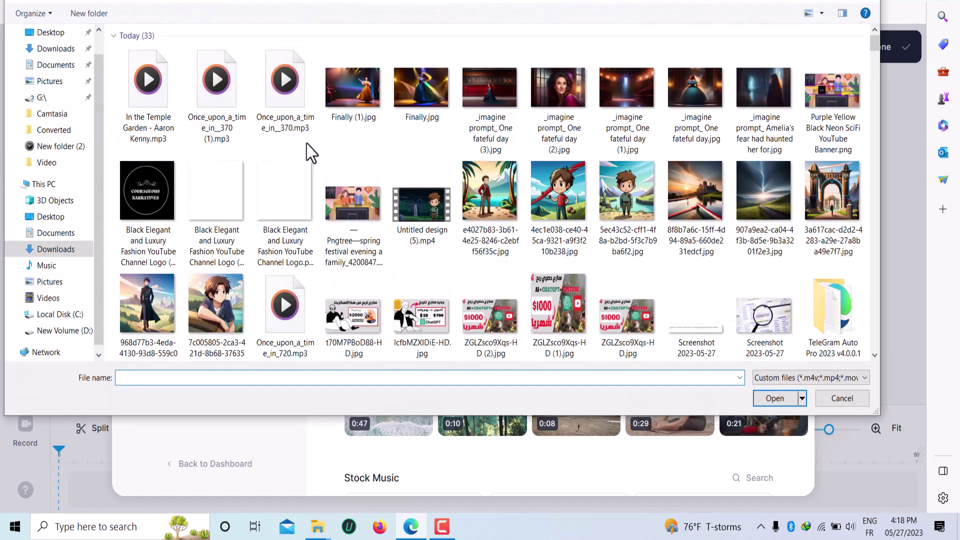
click(48, 33)
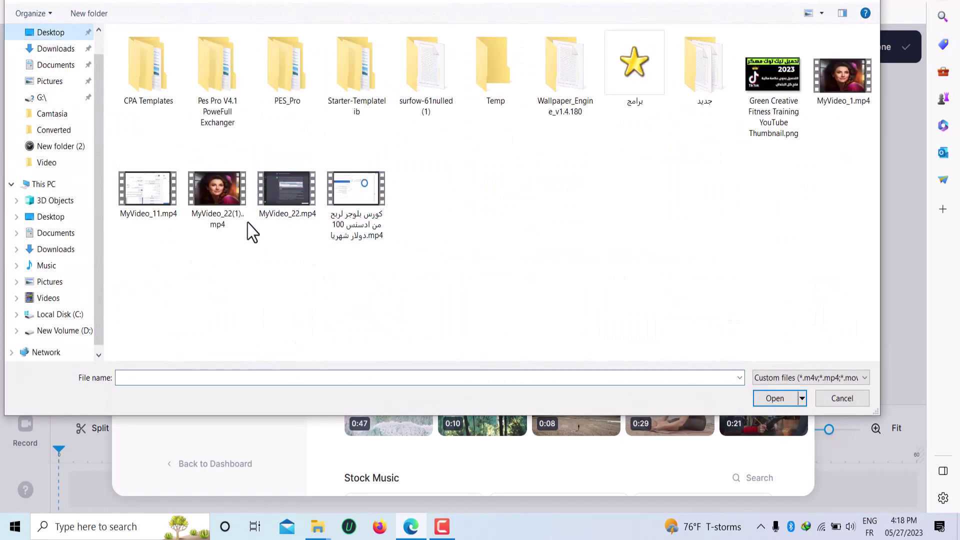
click(218, 220)
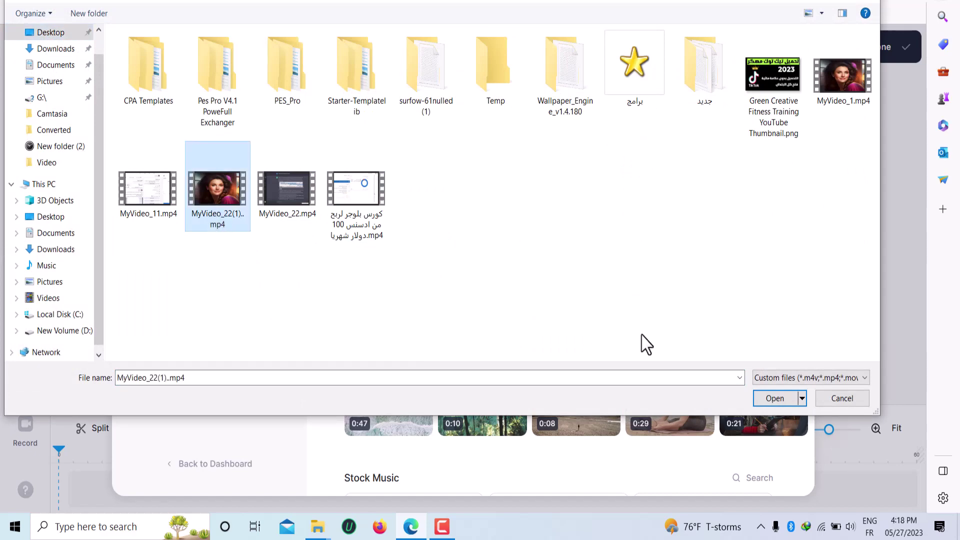
click(775, 398)
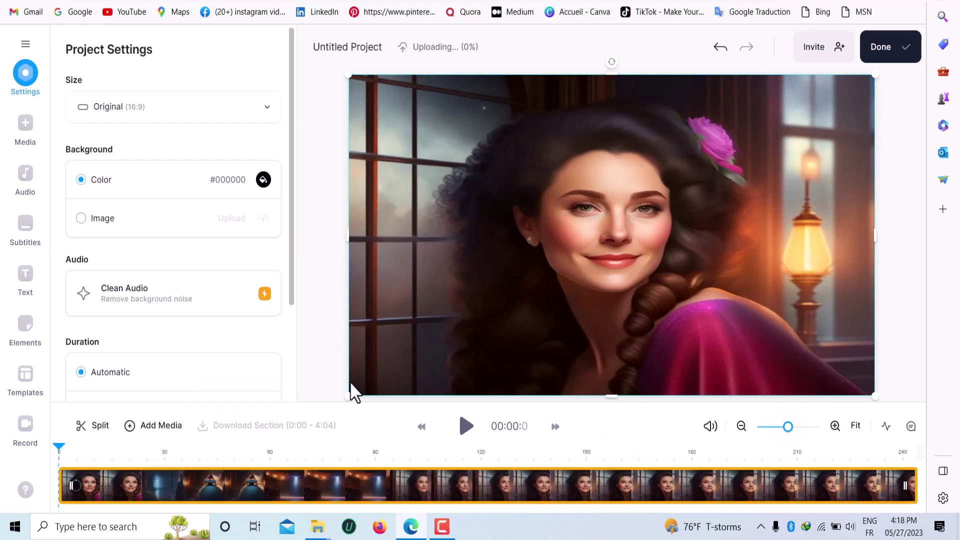
Generate automatic subtitles for the uploaded video with English (US) as the spoken language.
click(18, 250)
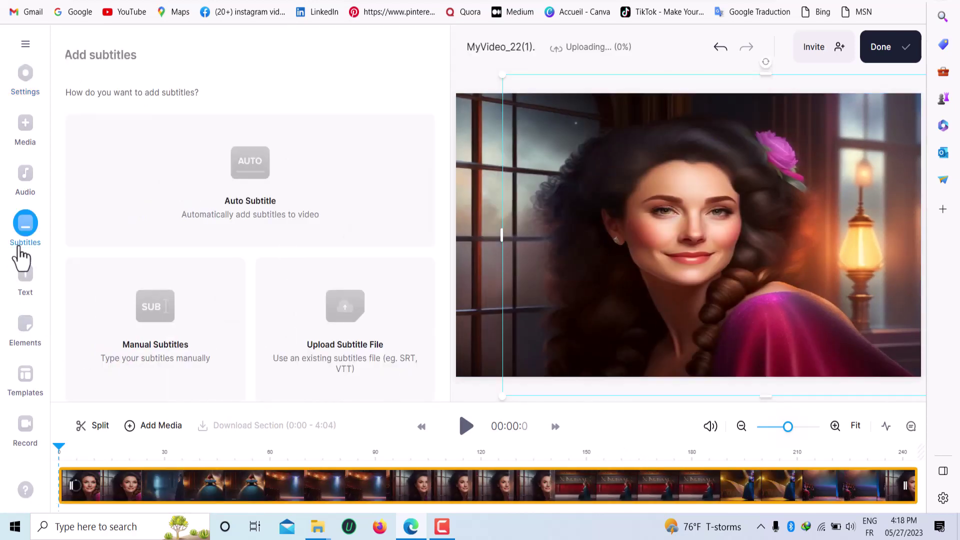
click(250, 220)
click(202, 150)
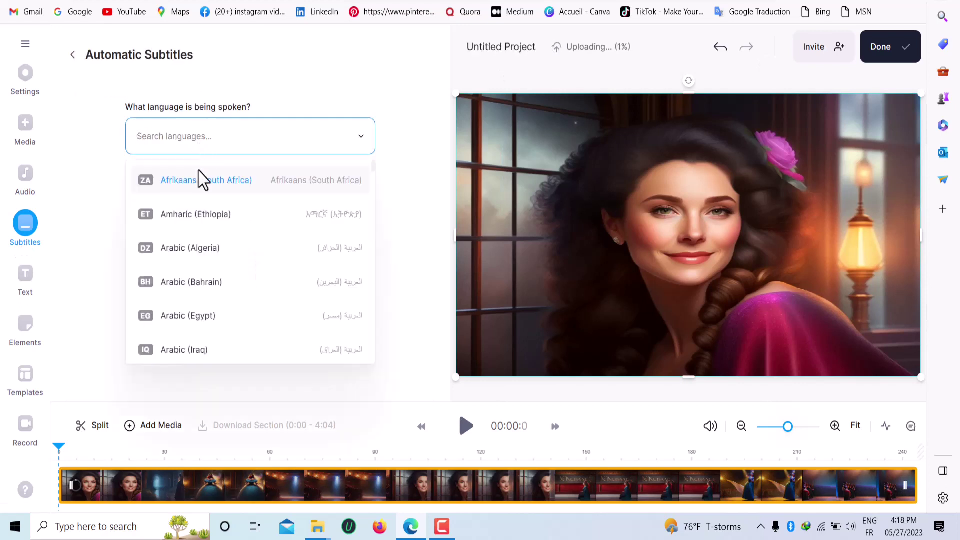
click(360, 96)
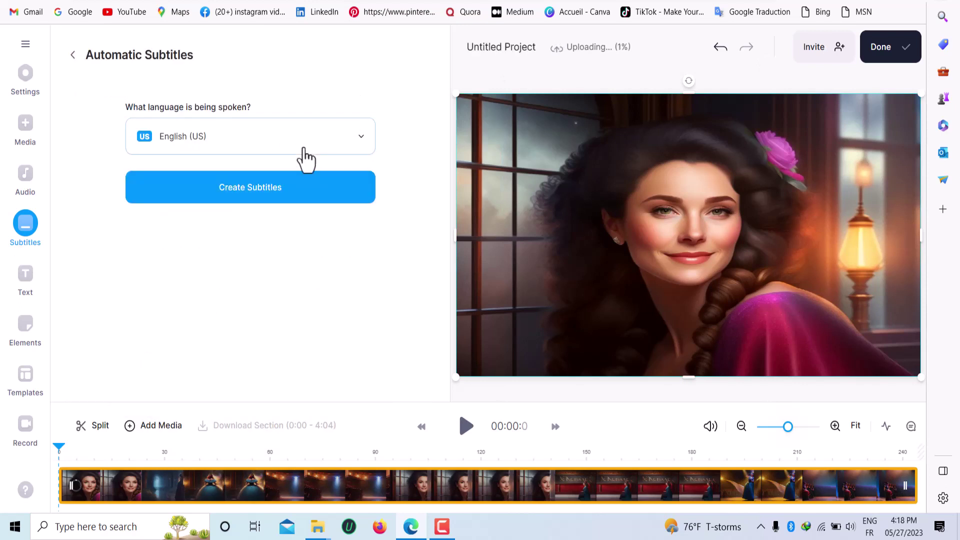
click(258, 190)
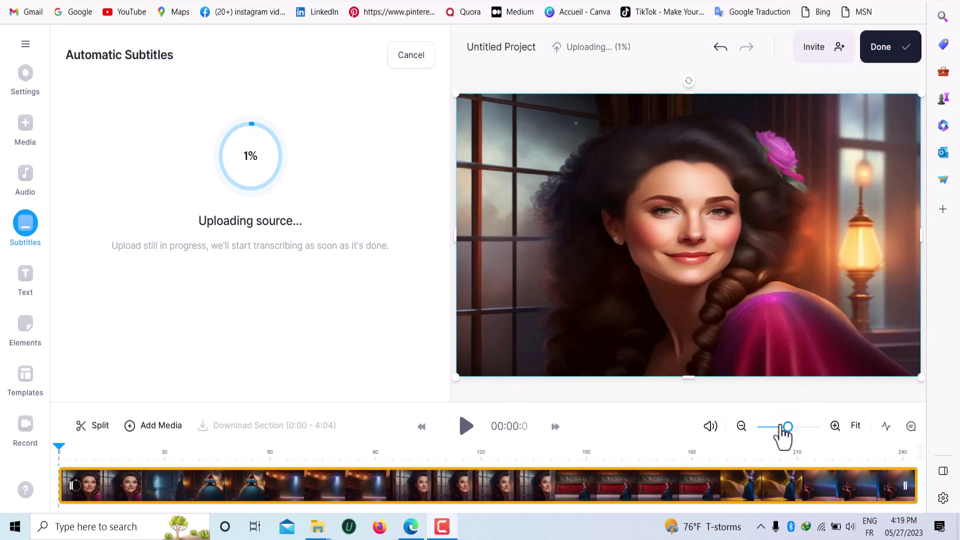
drag(781, 425, 788, 433)
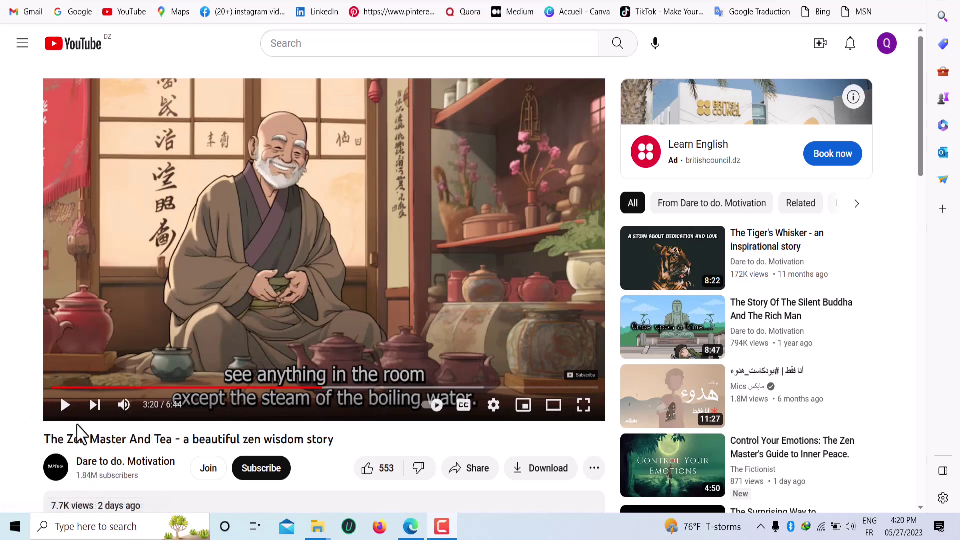
Switch to the YouTube video The Zen Master And Tea and examine how its on-screen subtitles look.
click(63, 411)
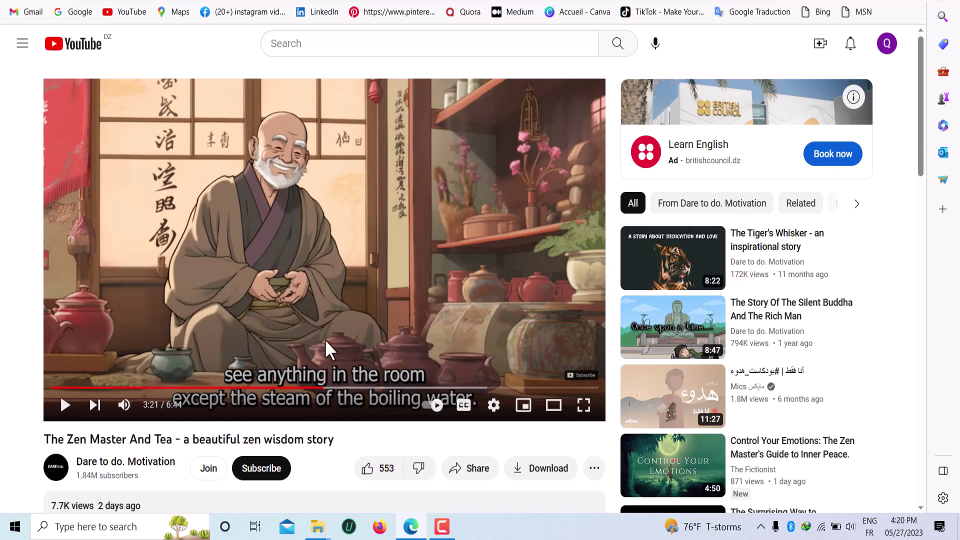
mouse_move(678, 310)
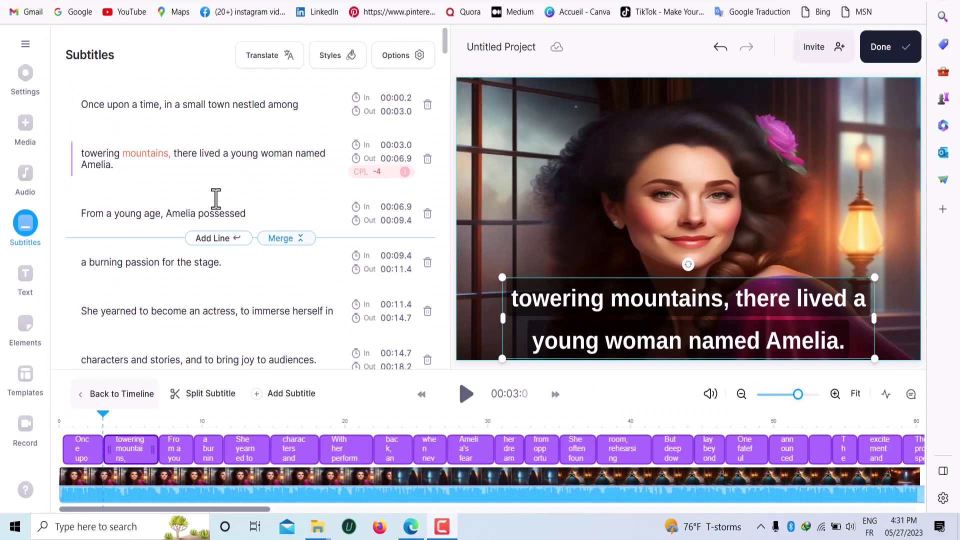
Move the subtitle block slightly higher in the video frame and apply the Anja preset style to it.
drag(444, 56, 406, 62)
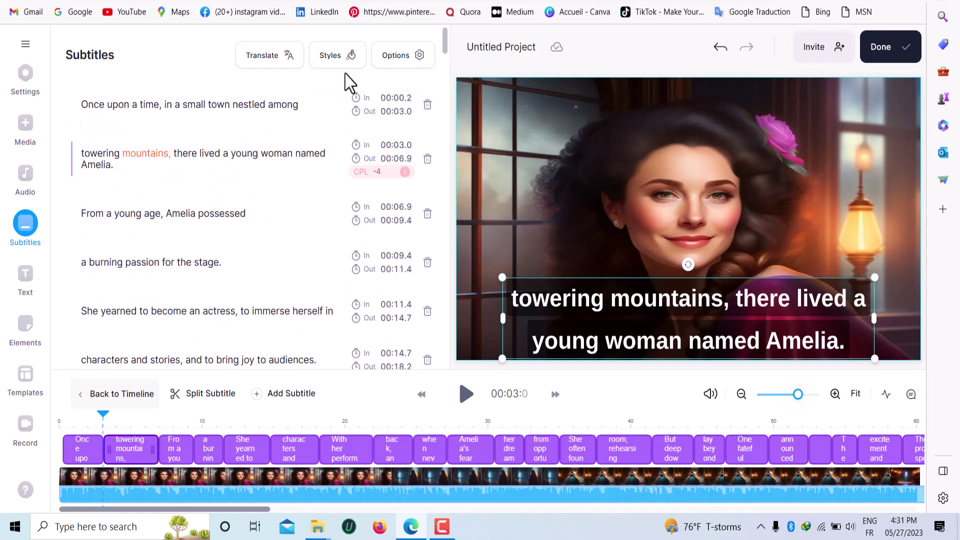
drag(596, 296, 596, 287)
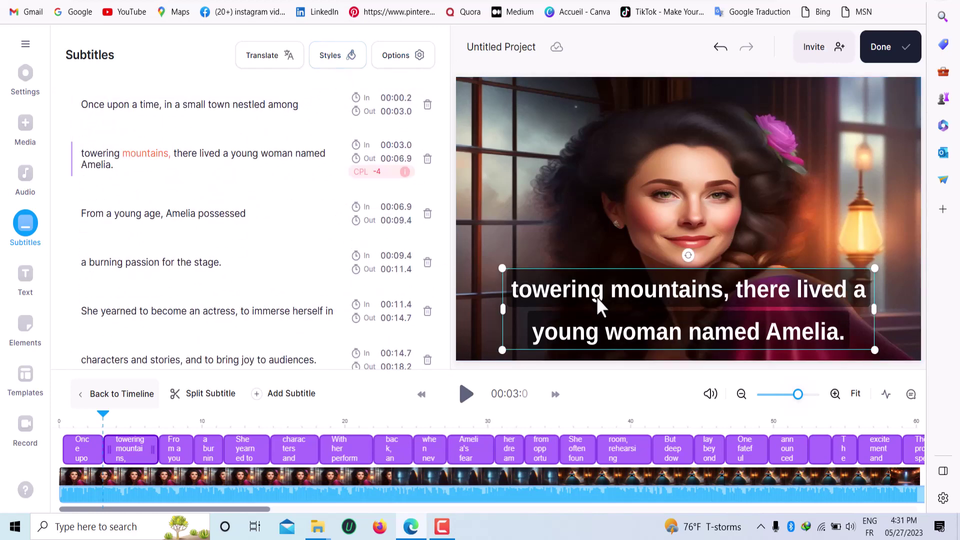
click(330, 59)
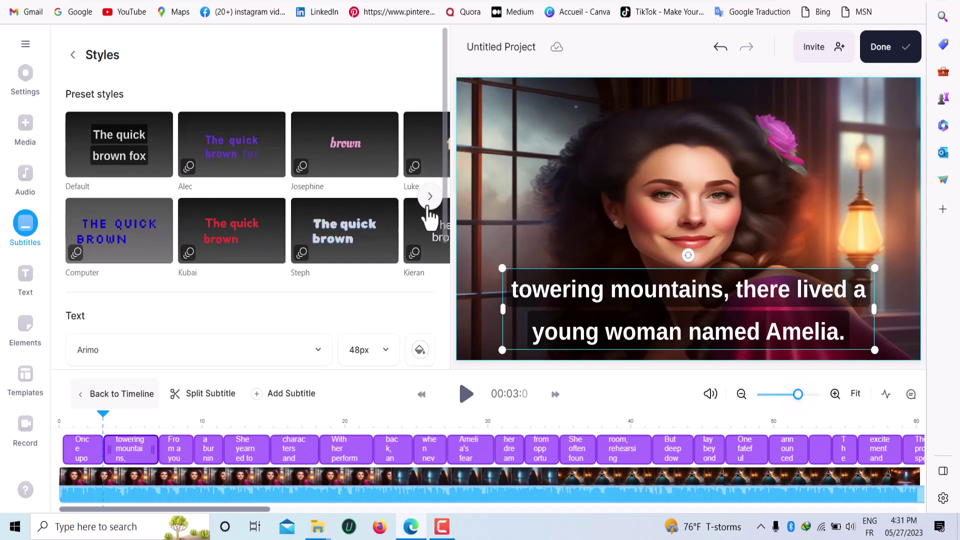
click(429, 196)
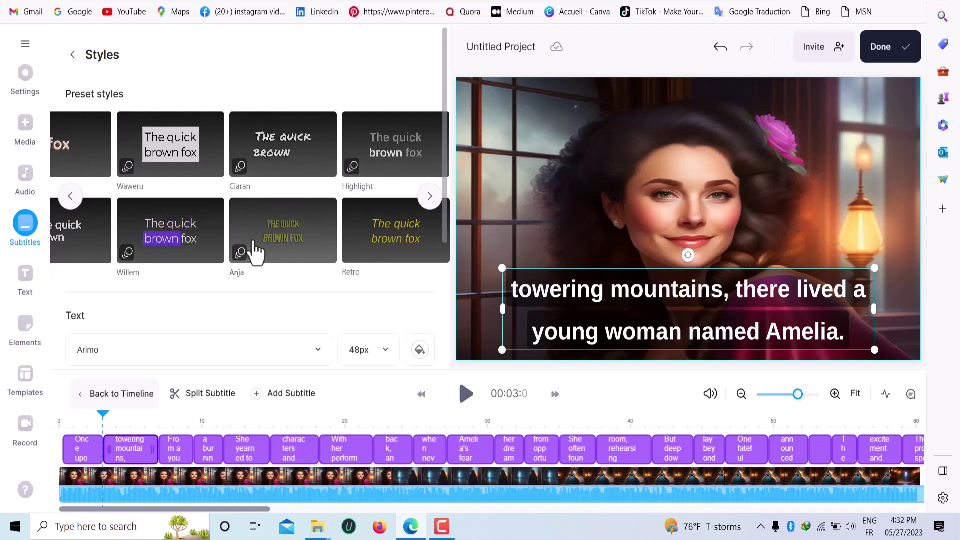
click(278, 253)
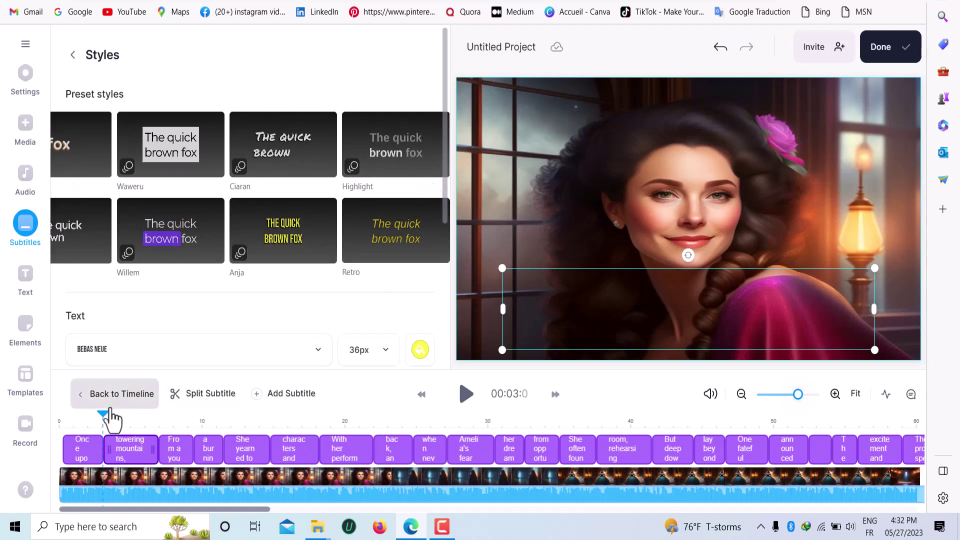
Preview the restyled subtitles by playing the video from the start for about five seconds.
drag(103, 415, 83, 419)
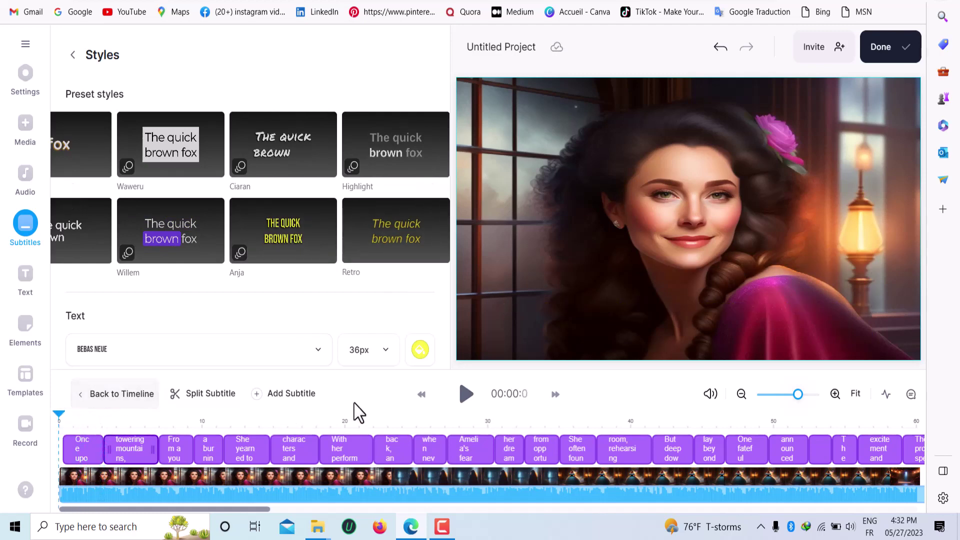
click(462, 397)
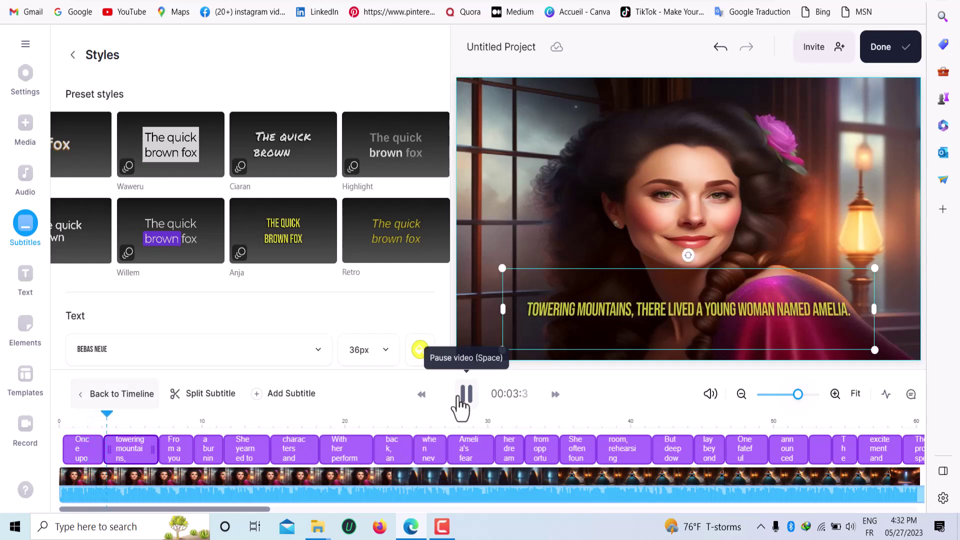
click(465, 395)
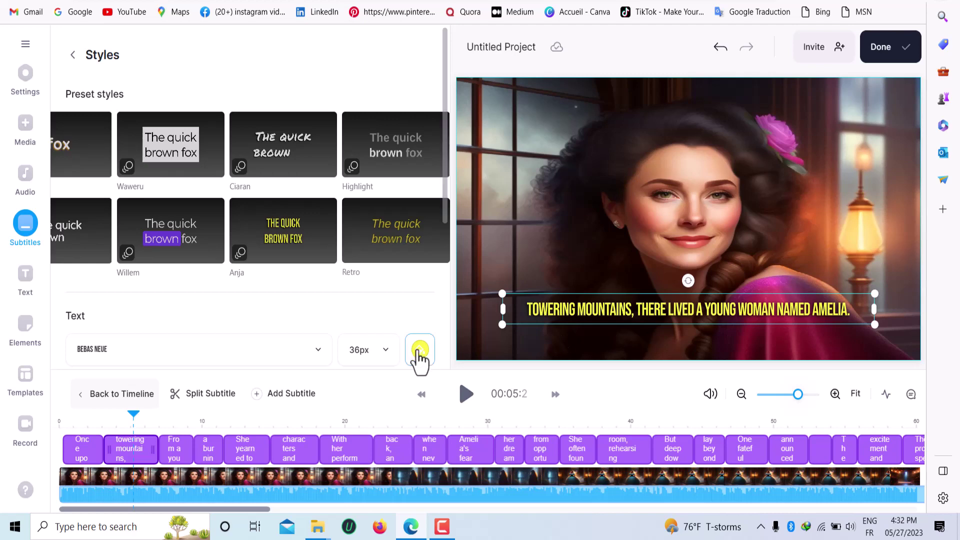
Examine the shadow colour and animation options available for the subtitle style.
scroll(425, 295, down, 3)
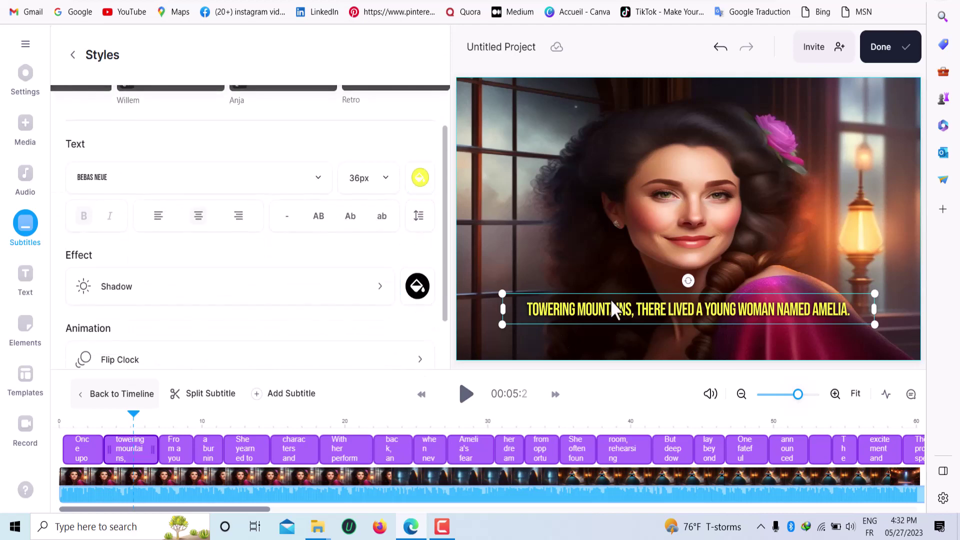
click(423, 297)
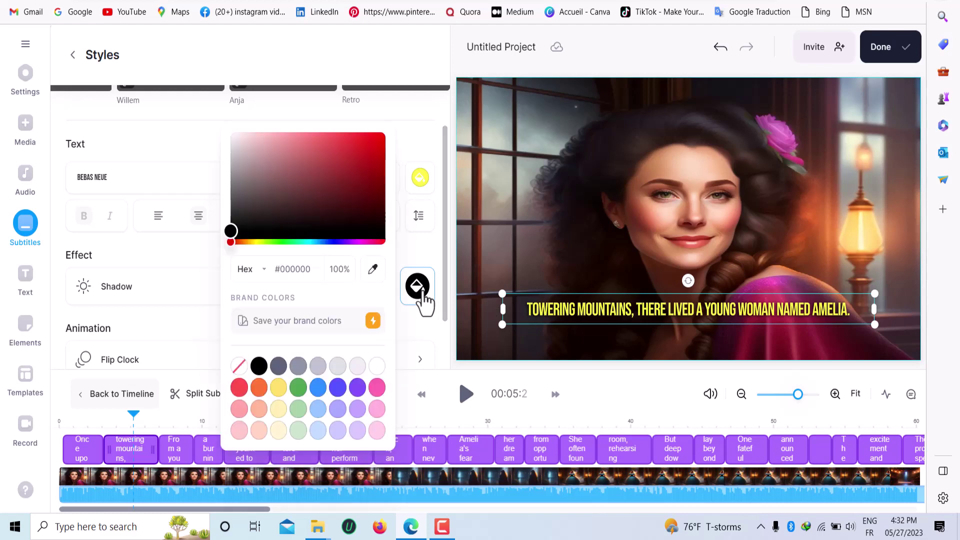
click(423, 301)
scroll(418, 300, down, 2)
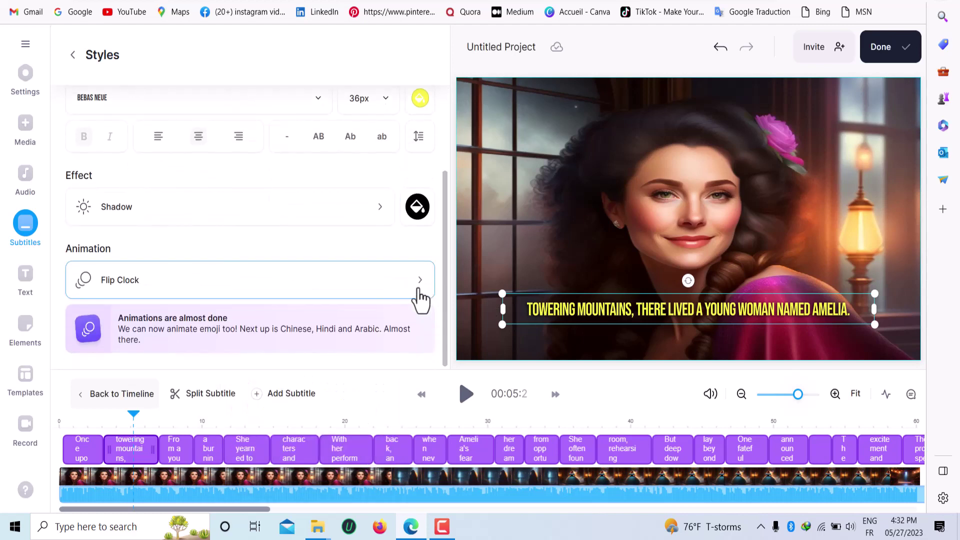
click(261, 299)
scroll(77, 90, up, 1)
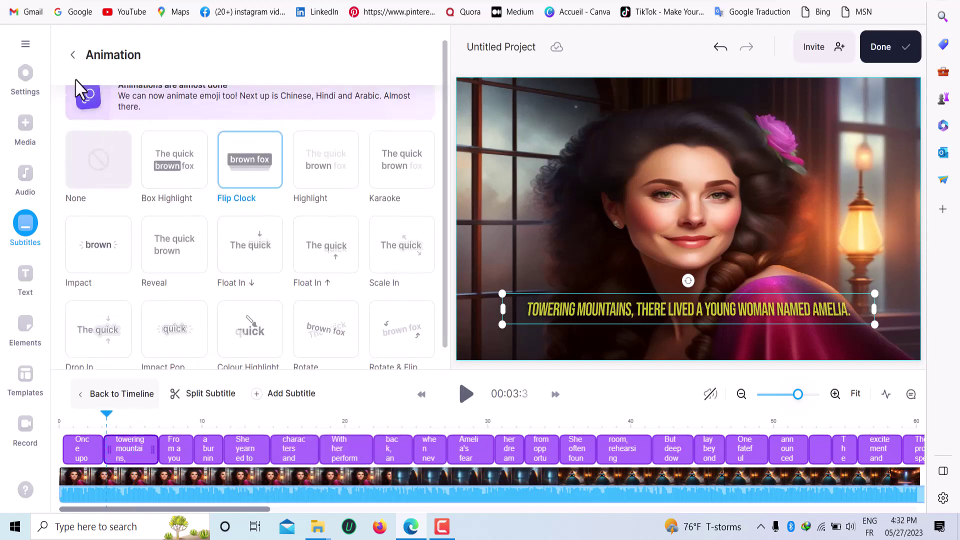
click(74, 55)
scroll(340, 305, down, 5)
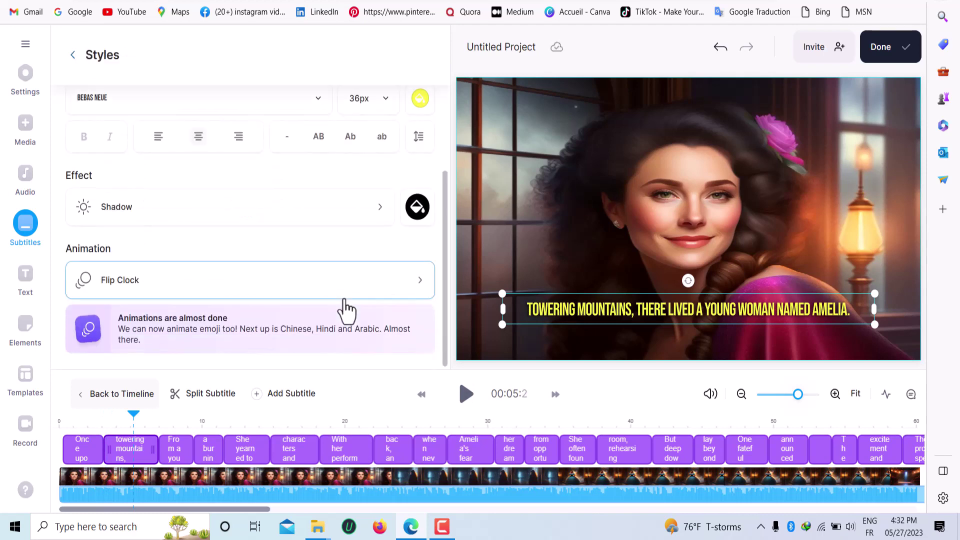
Set the subtitle font size to 48px.
scroll(348, 310, up, 2)
scroll(347, 310, up, 2)
click(388, 272)
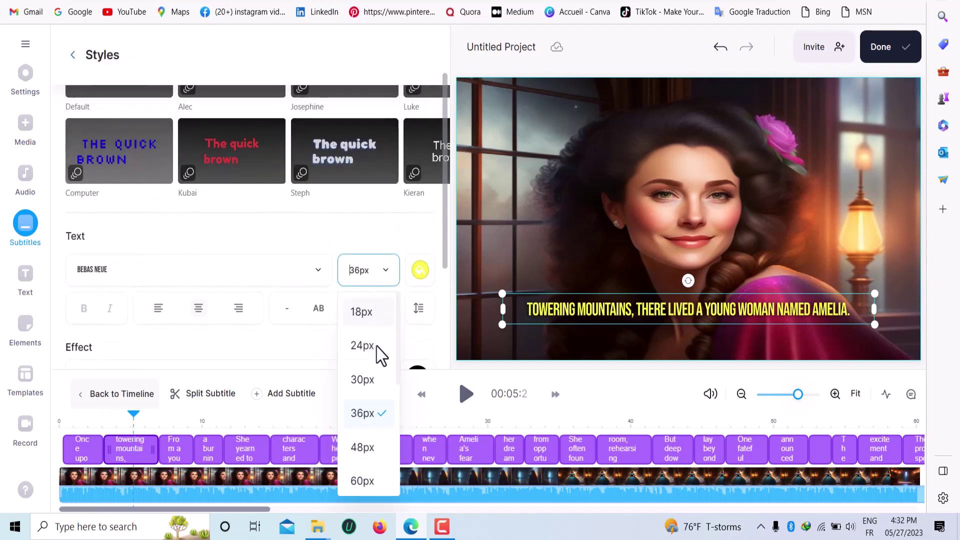
click(371, 447)
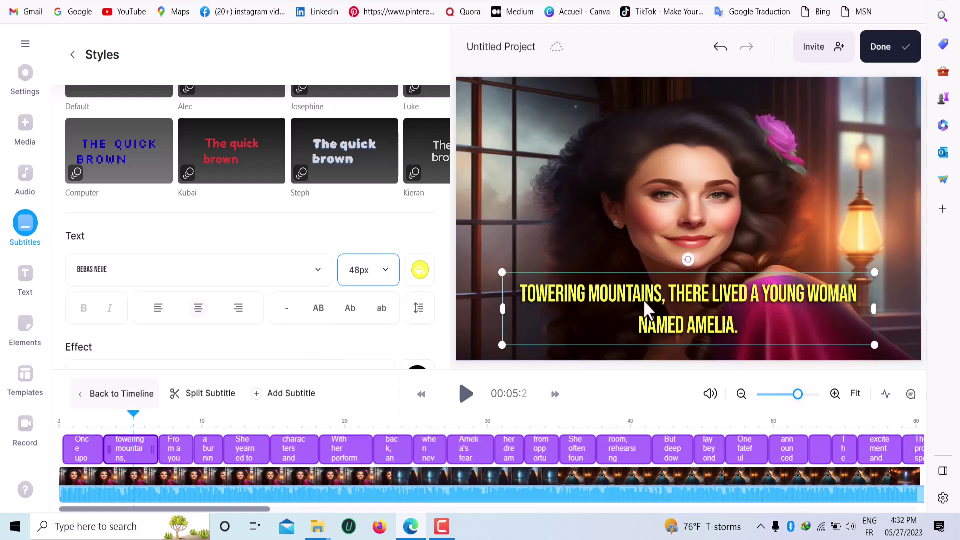
scroll(419, 283, down, 3)
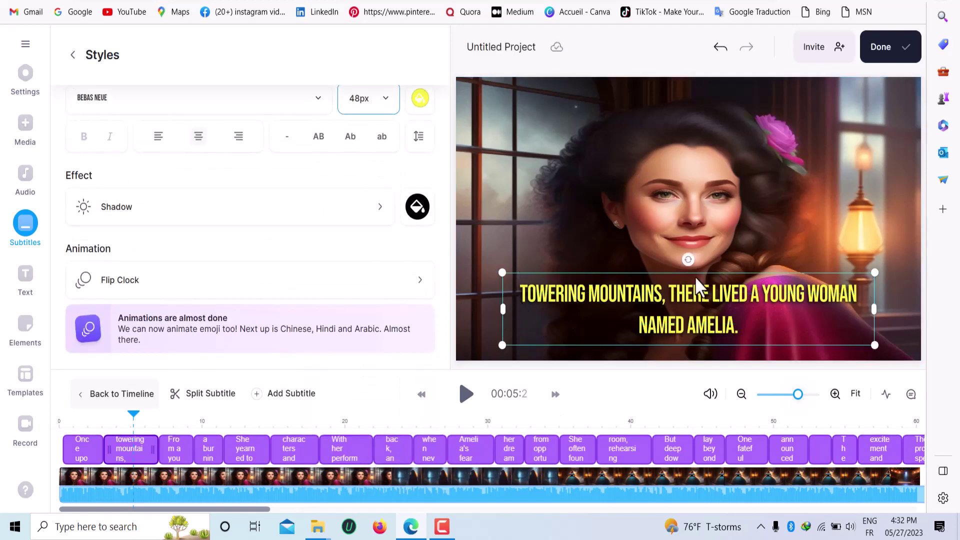
Export the subtitled video at Standard quality.
click(900, 68)
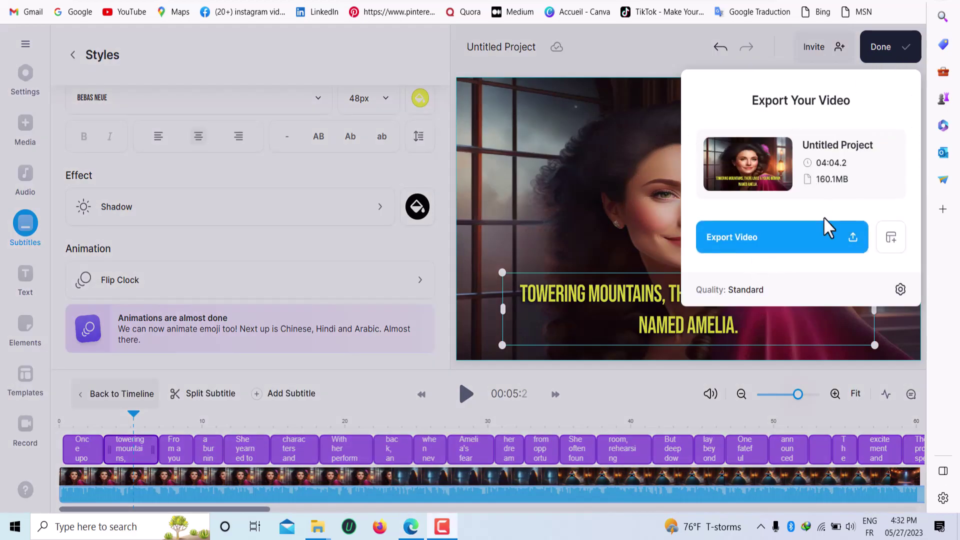
click(768, 242)
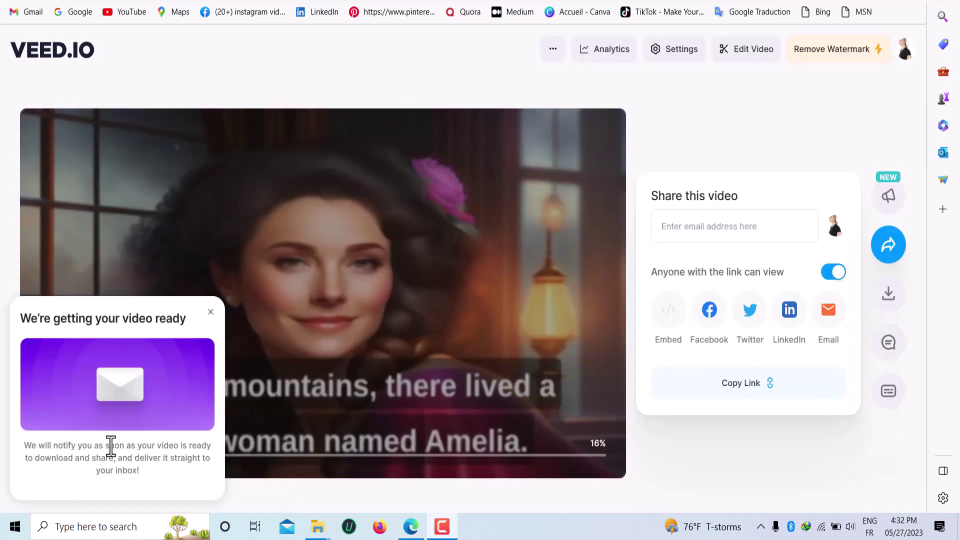
triple_click(96, 457)
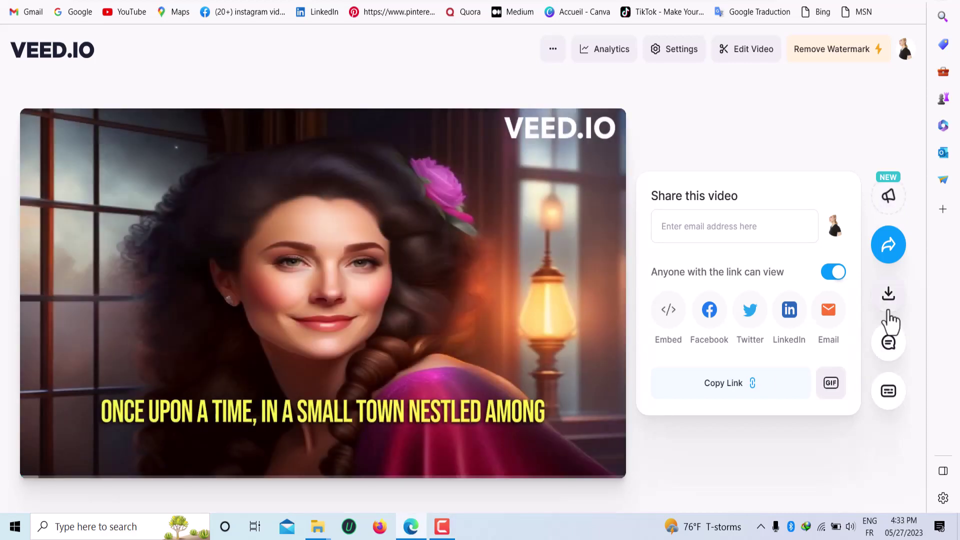
Download the exported video in MP4 format and dismiss the downloads list.
click(888, 310)
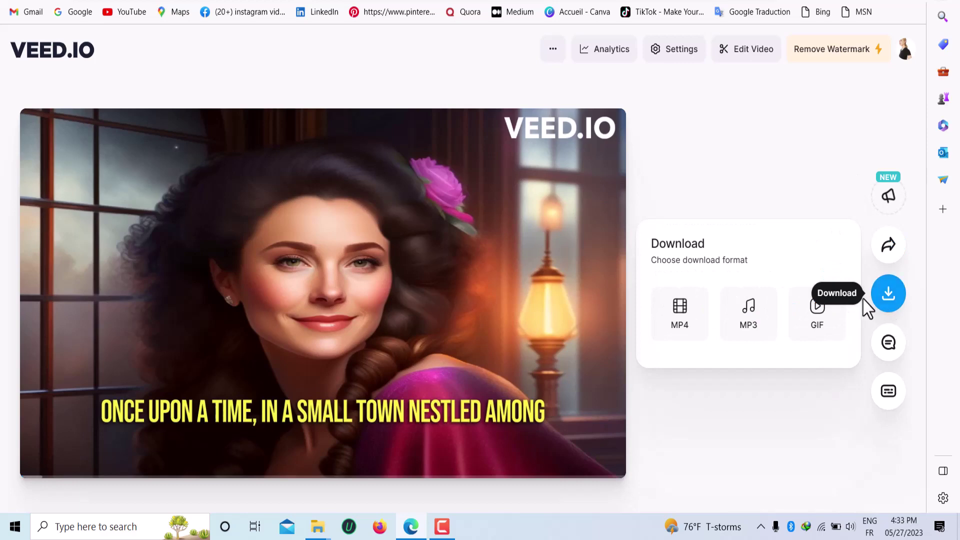
click(890, 308)
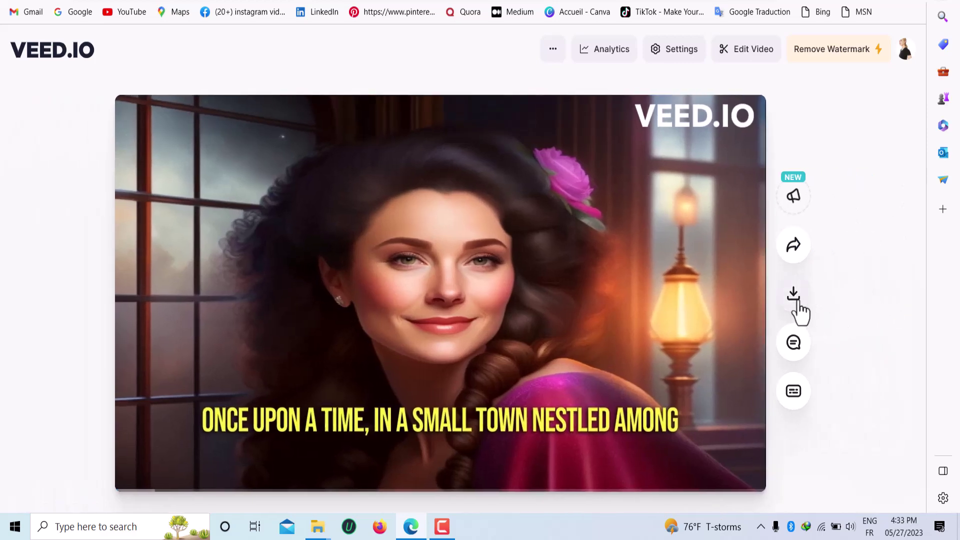
click(796, 303)
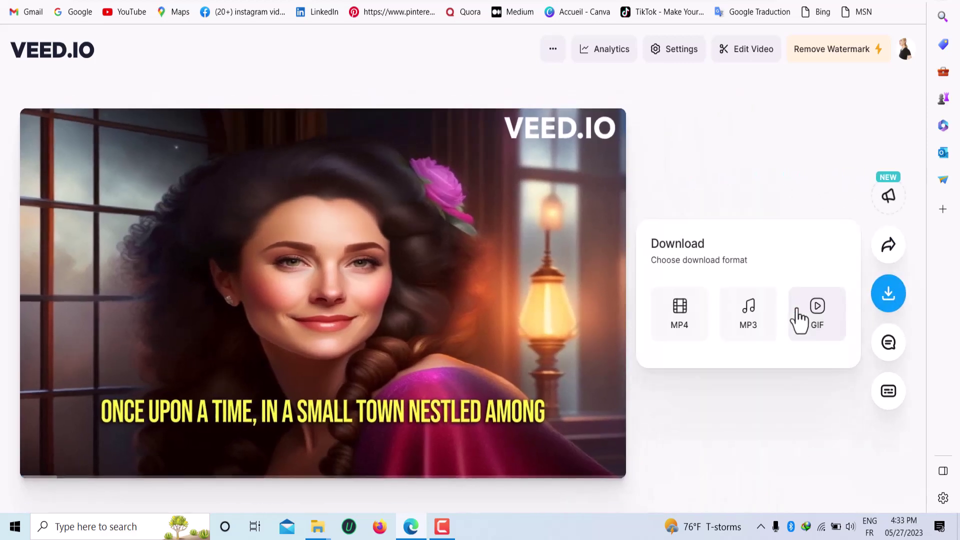
click(667, 340)
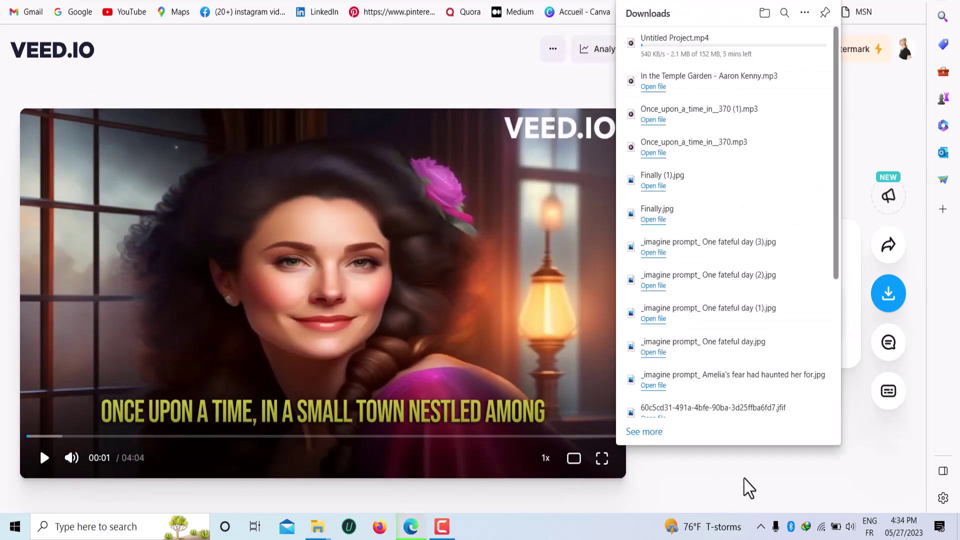
click(739, 484)
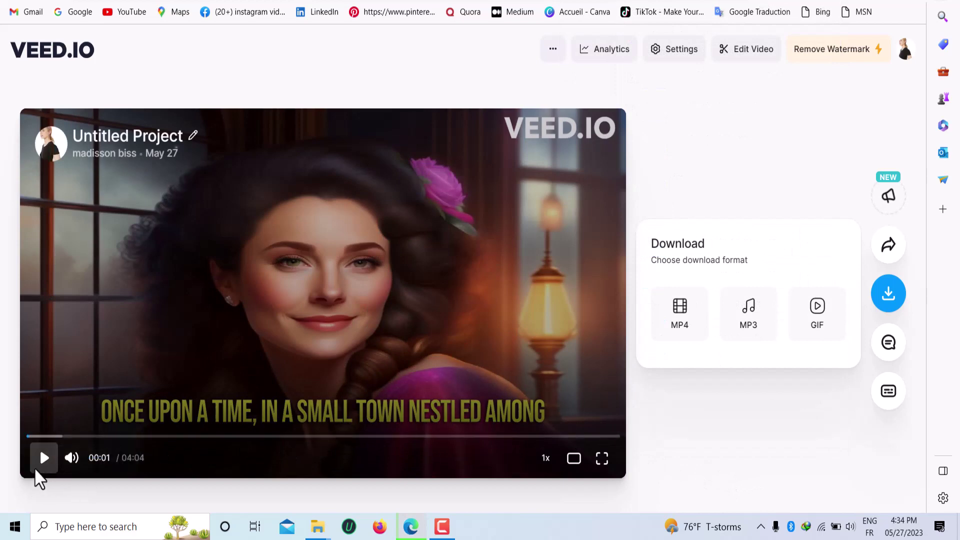
Play back the exported video to check the styled subtitles against the scenes.
click(44, 467)
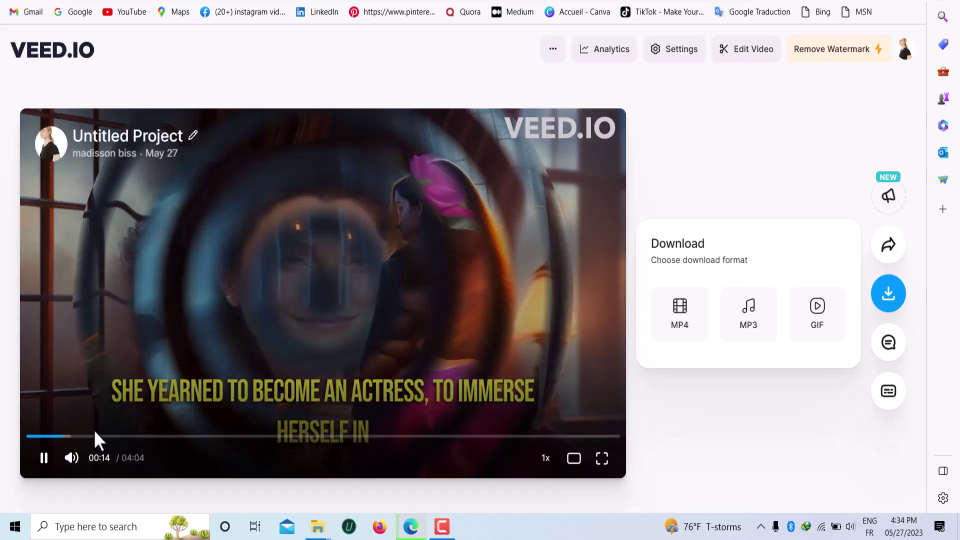
click(53, 436)
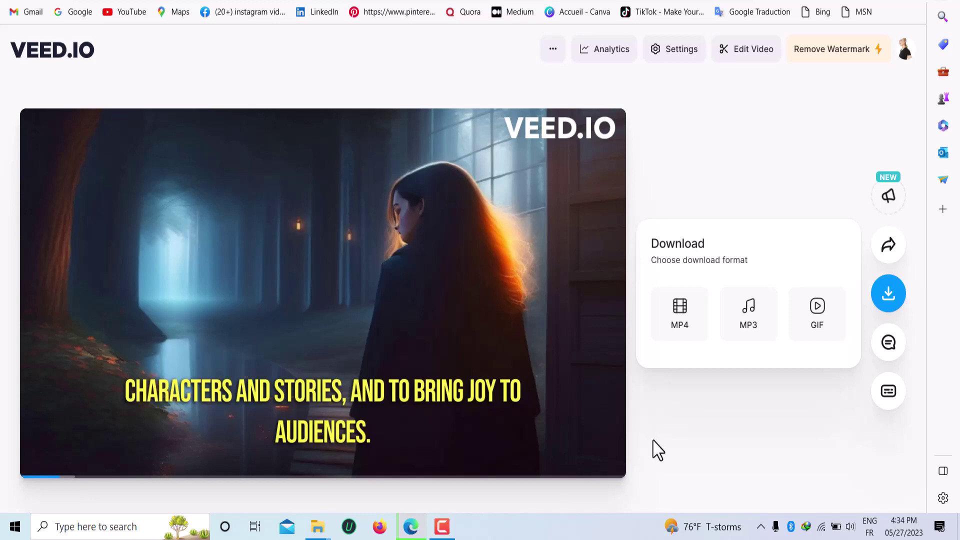
mouse_move(343, 338)
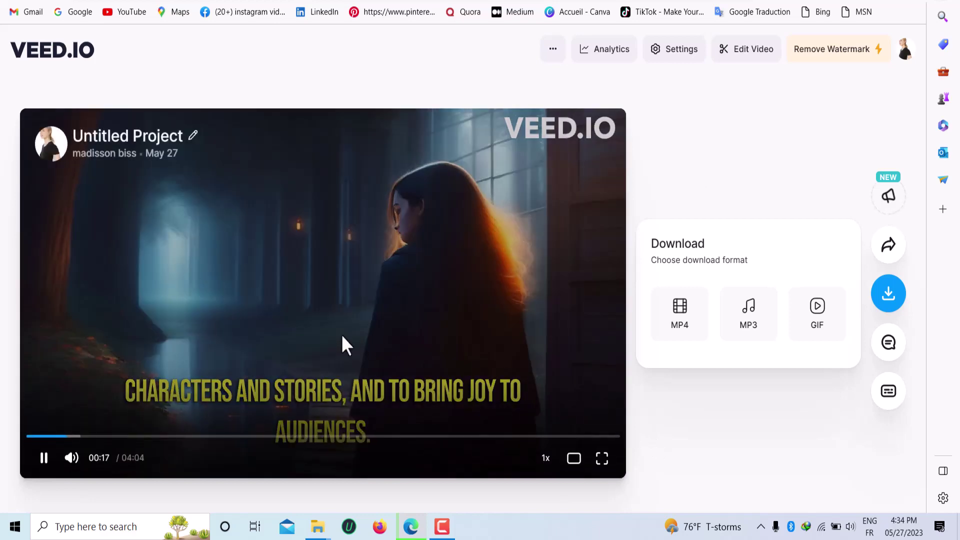
click(32, 467)
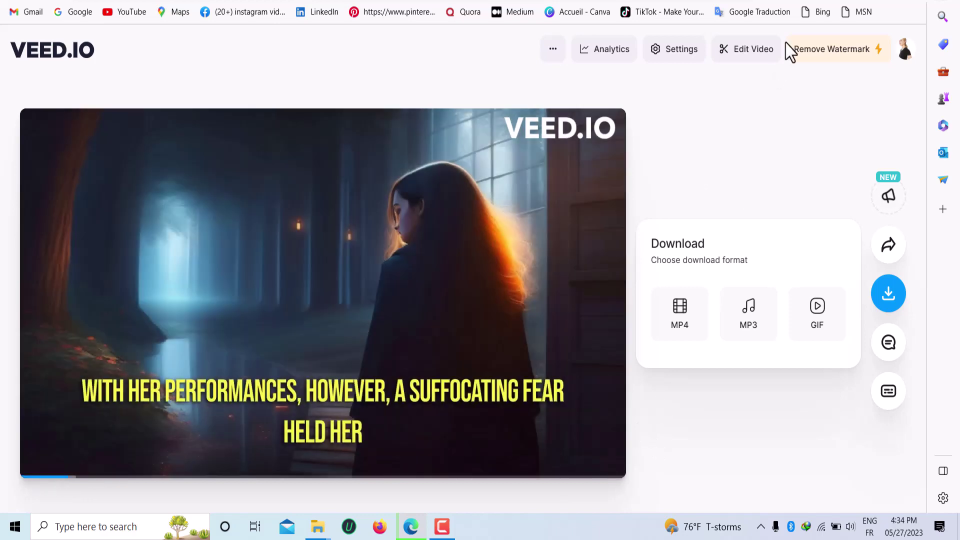
Switch to ChatGPT and ask for the best title for the "From Fear to Freedom" story, including its one-sentence summary in the prompt.
click(830, 8)
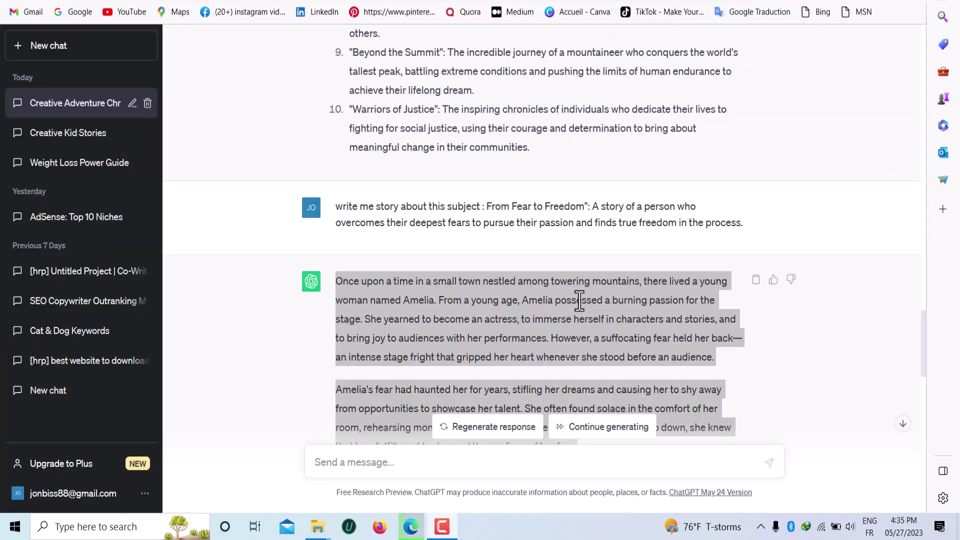
click(579, 300)
scroll(585, 310, down, 15)
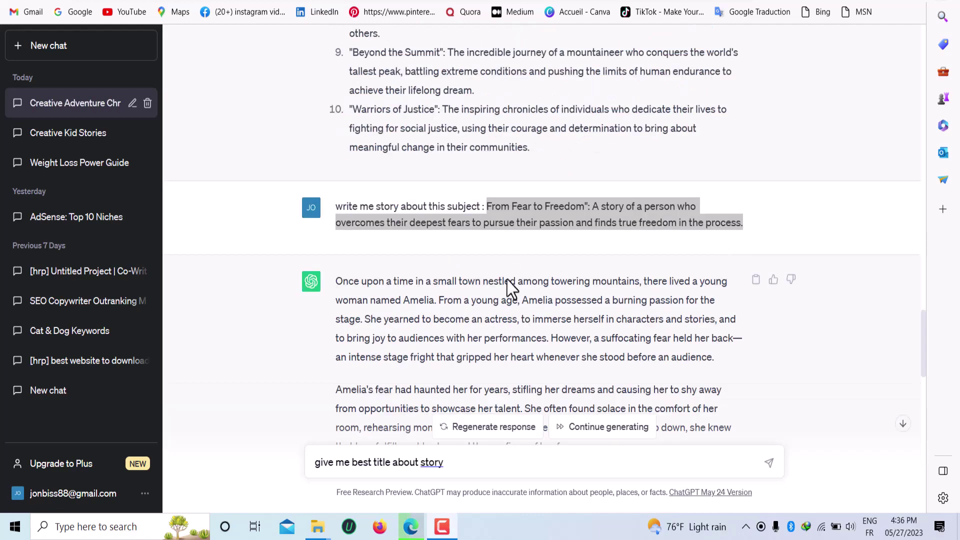
click(508, 323)
scroll(509, 331, down, 10)
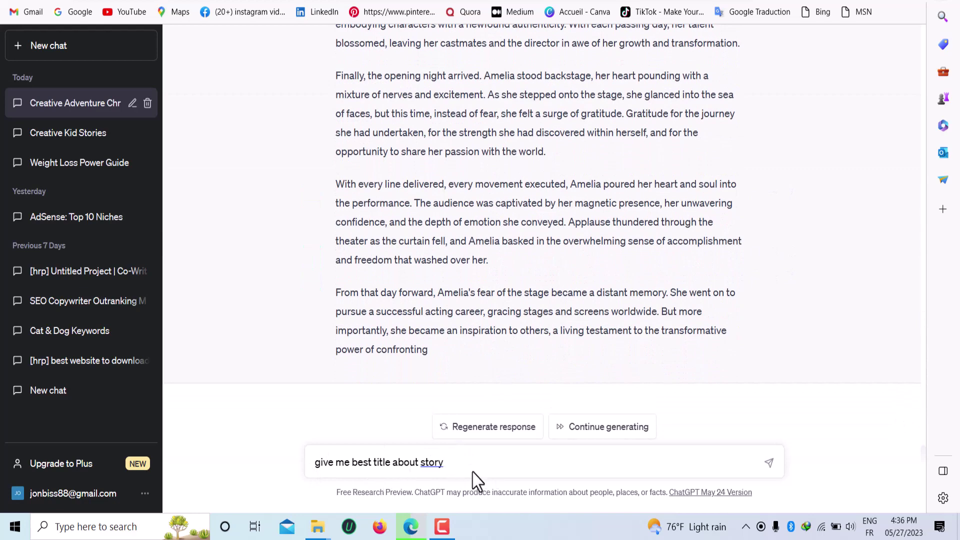
text(From Fear to Freedom": A story of a person who overcomes their deepest fears to pursue their passion and finds true freedom in the process.)
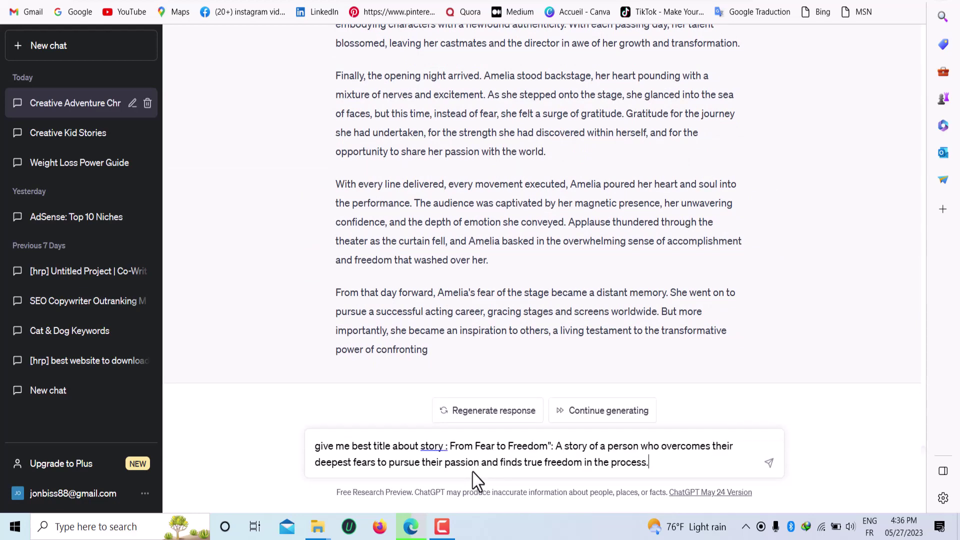
click(768, 464)
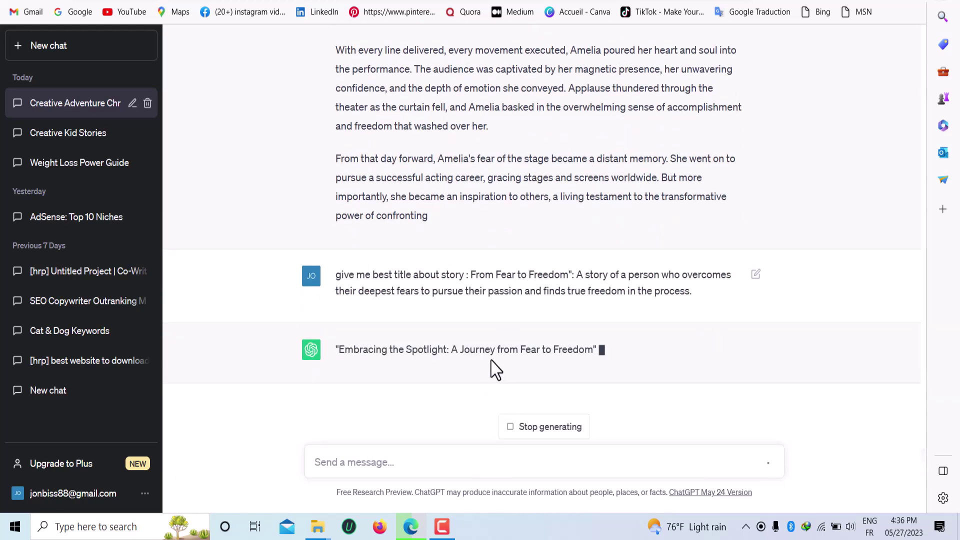
Translate the suggested title into Arabic with the pop-up translator, then close the translation.
triple_click(386, 349)
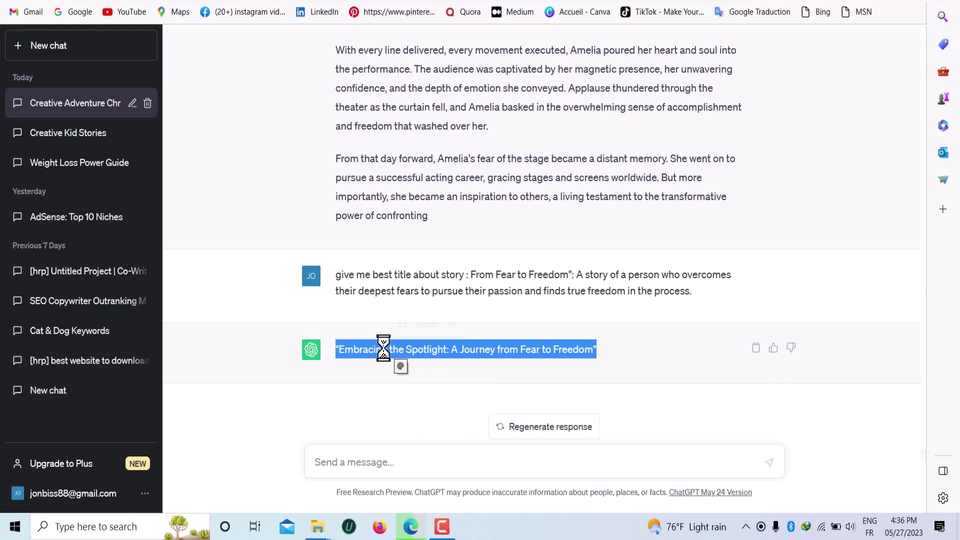
click(401, 368)
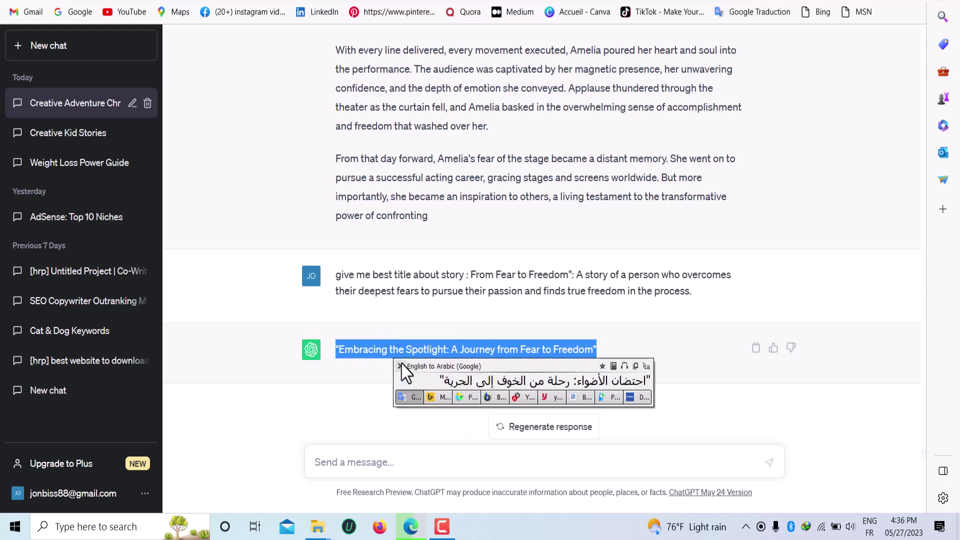
click(400, 366)
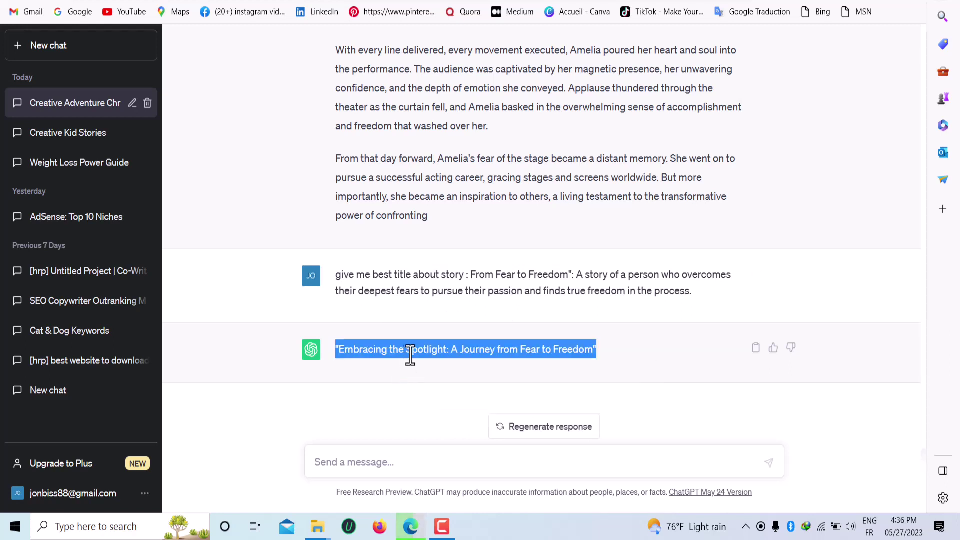
Request further title suggestions from ChatGPT with the prompt "more".
click(459, 461)
text(mo)
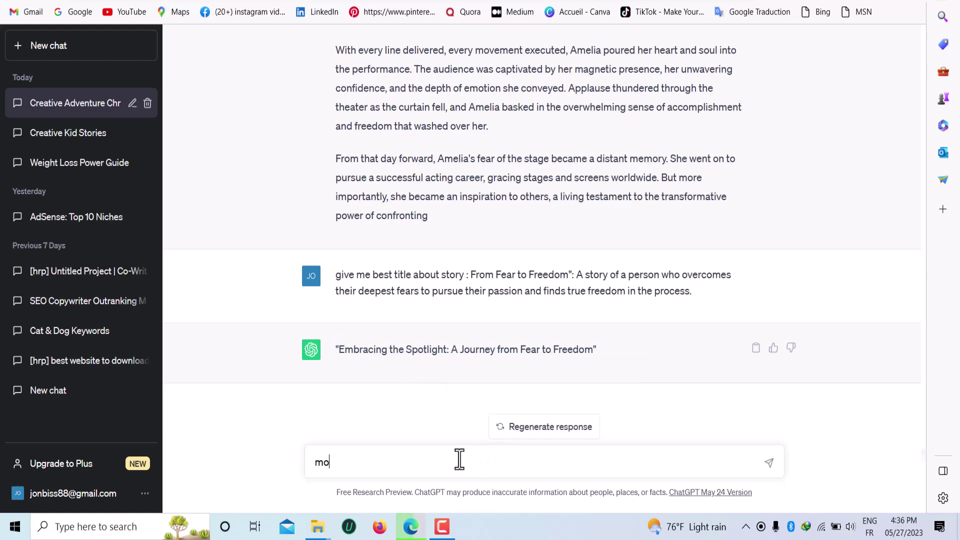
text(re)
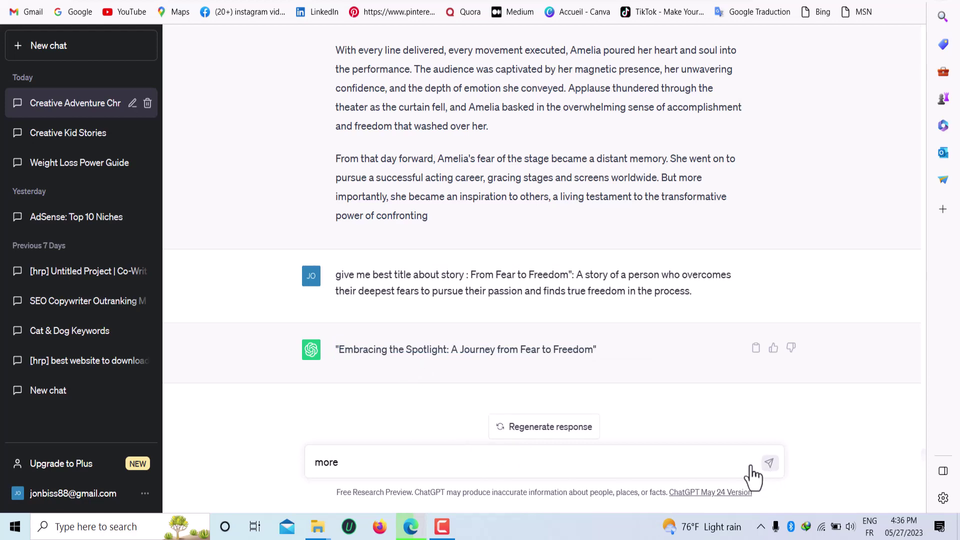
click(768, 464)
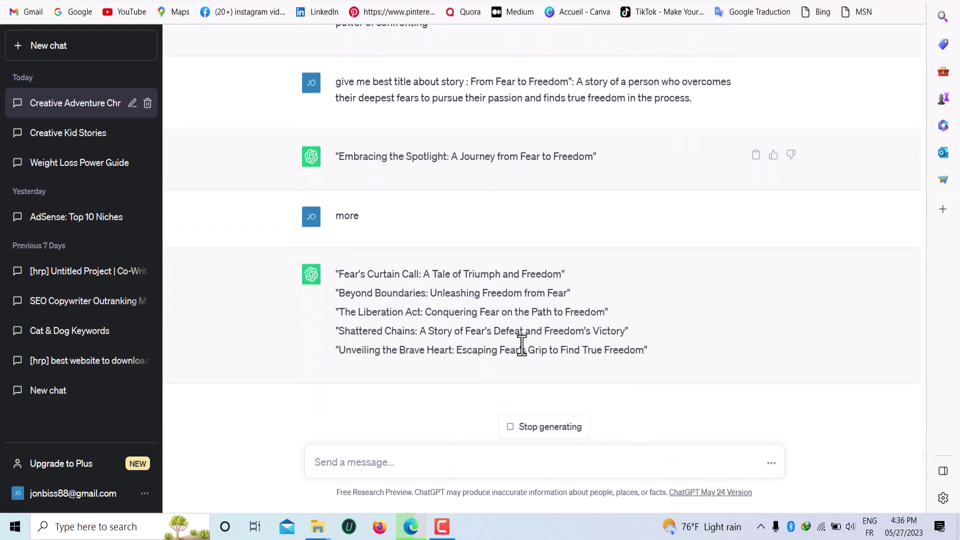
Review the list of new titles and translate all of them into Arabic with the pop-up translator.
scroll(500, 373, up, 4)
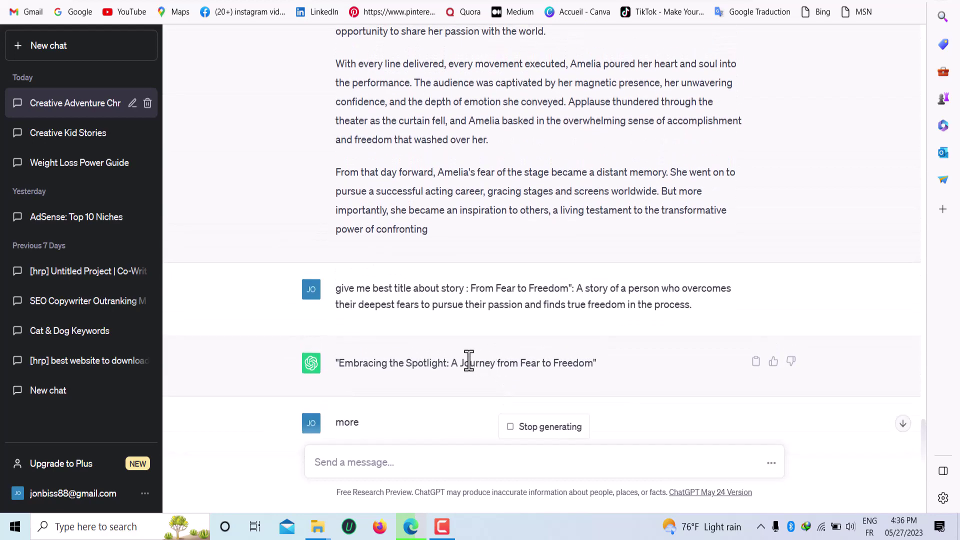
scroll(462, 408, down, 5)
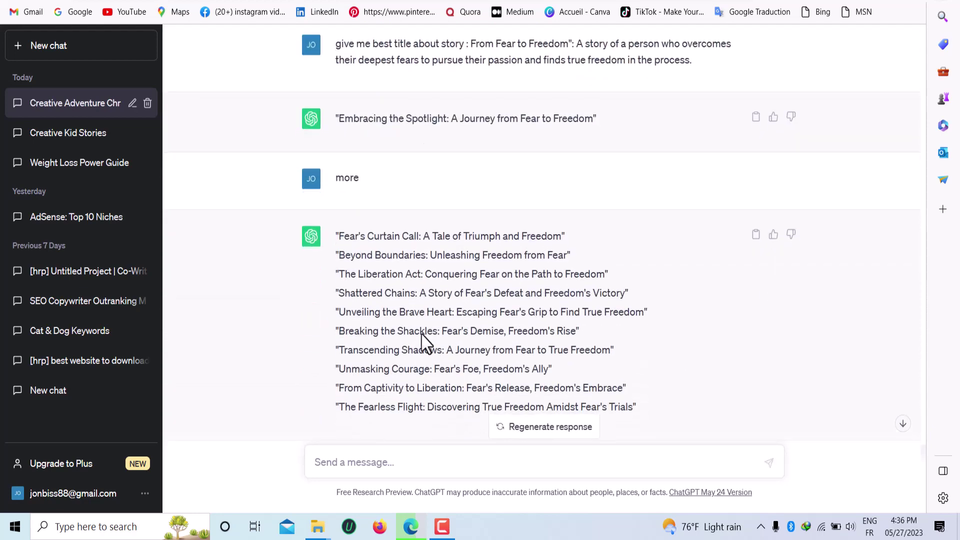
drag(625, 409, 332, 237)
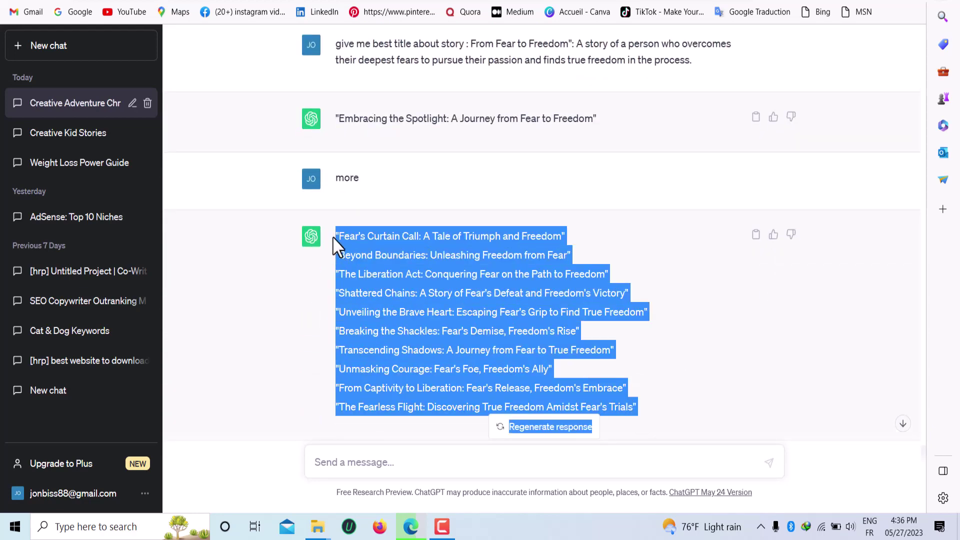
click(352, 258)
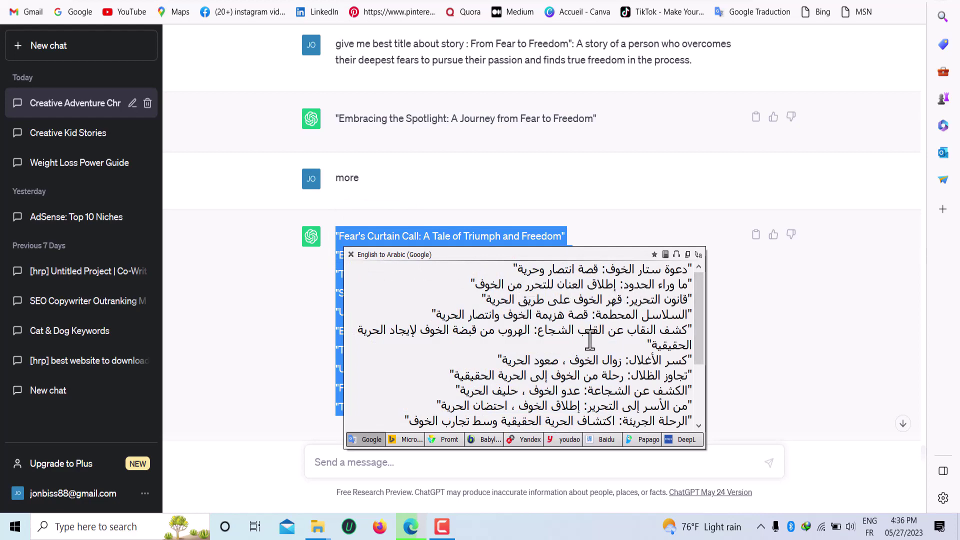
click(351, 254)
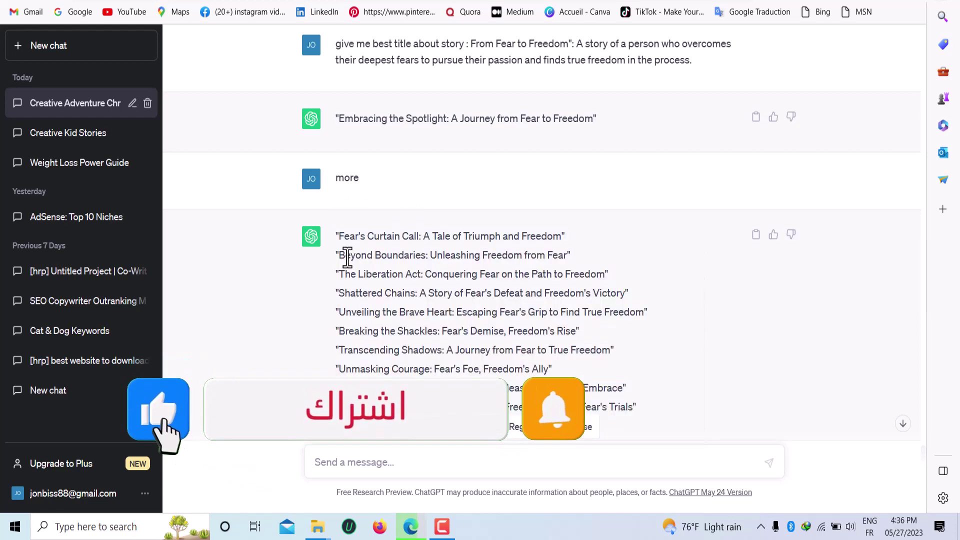
Copy the title "Beyond Boundaries: Unleashing Freedom from Fear" without its quotation marks.
click(343, 256)
drag(341, 256, 567, 256)
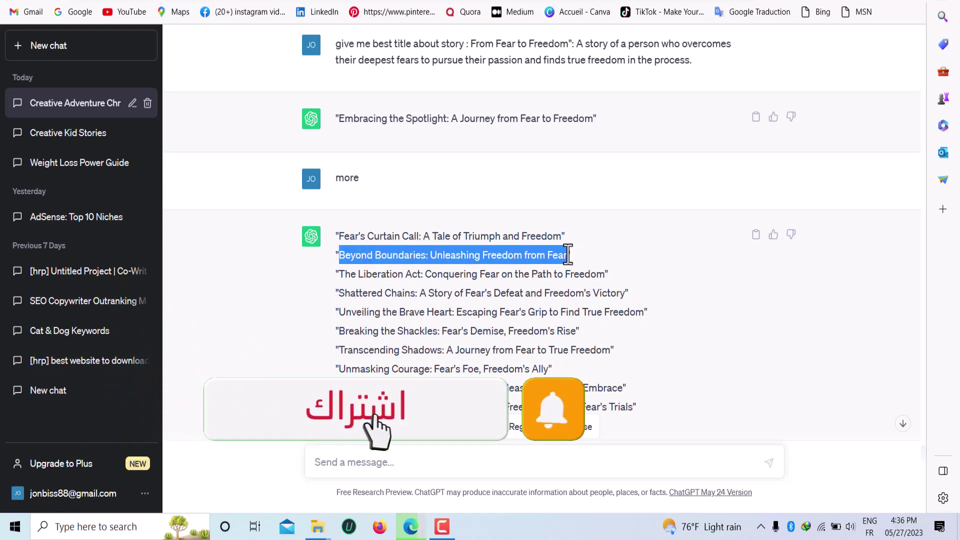
right_click(565, 260)
click(658, 273)
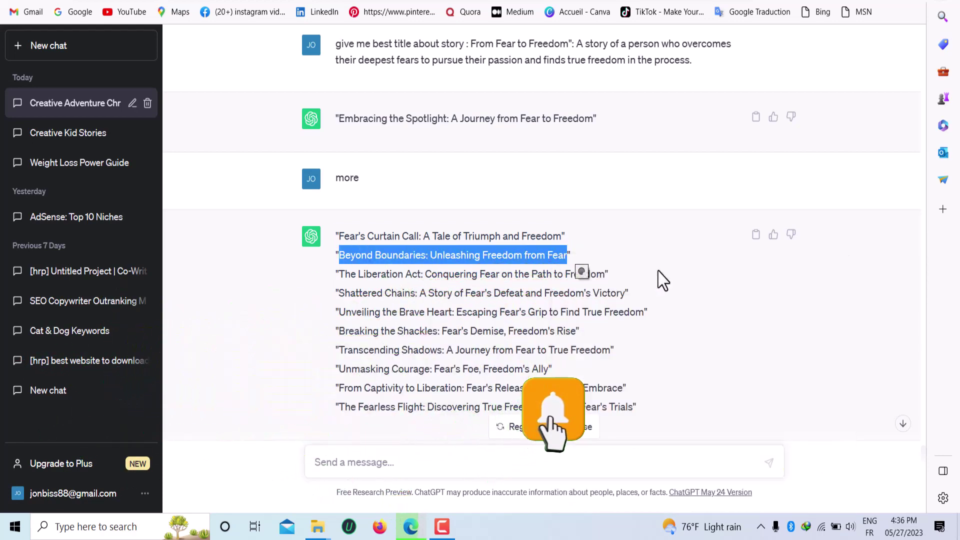
right_click(488, 260)
click(508, 270)
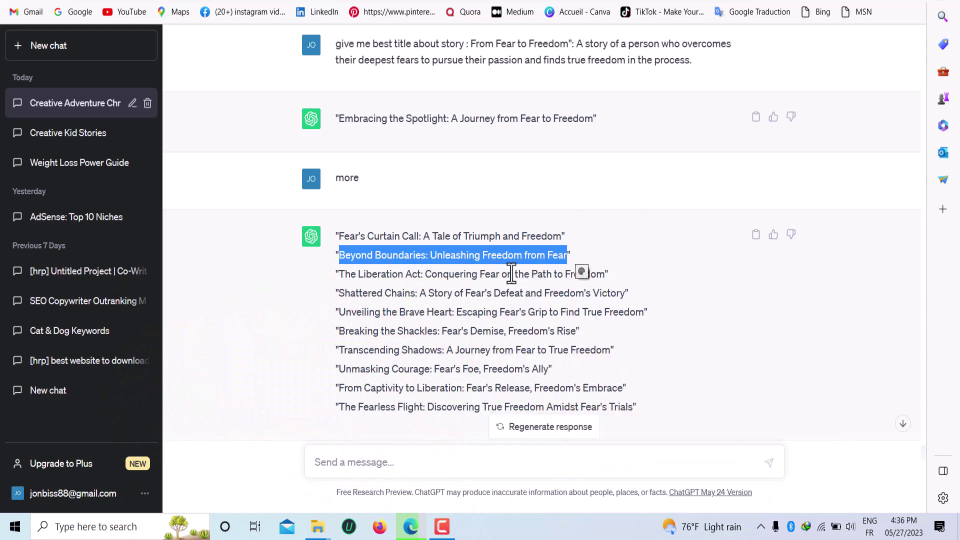
Switch to the Google Docs outline and paste the copied title on a new line below item 09.
key(ctrl+Tab)
scroll(463, 368, down, 3)
click(418, 353)
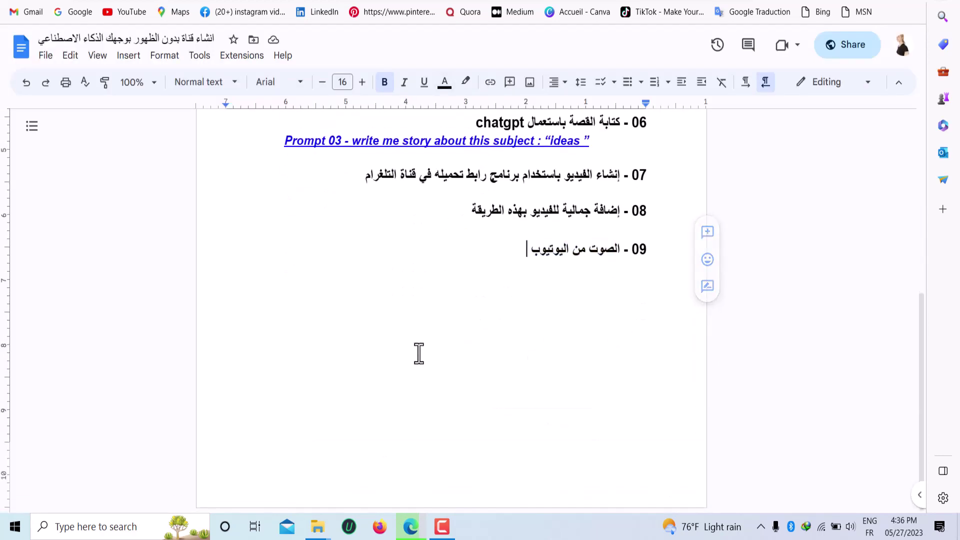
key(Return)
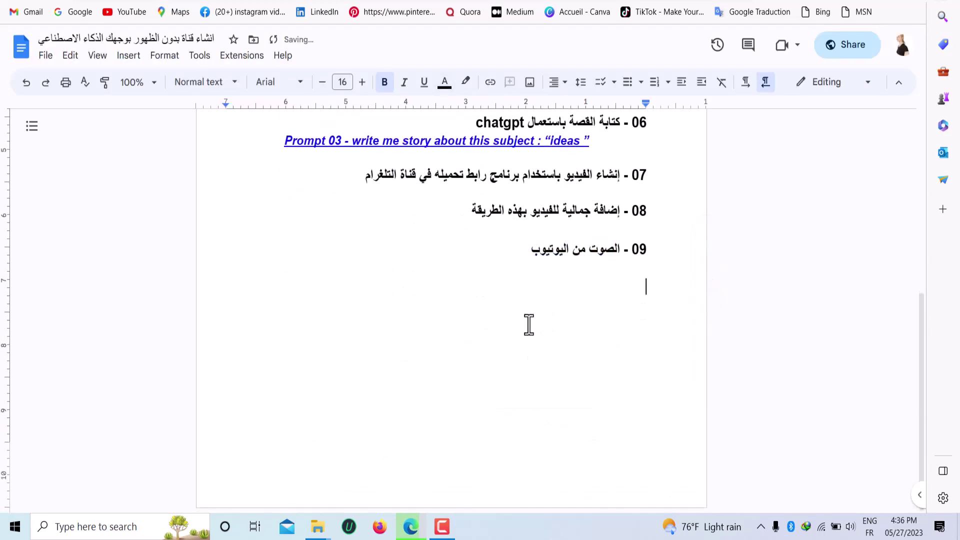
right_click(489, 325)
click(400, 105)
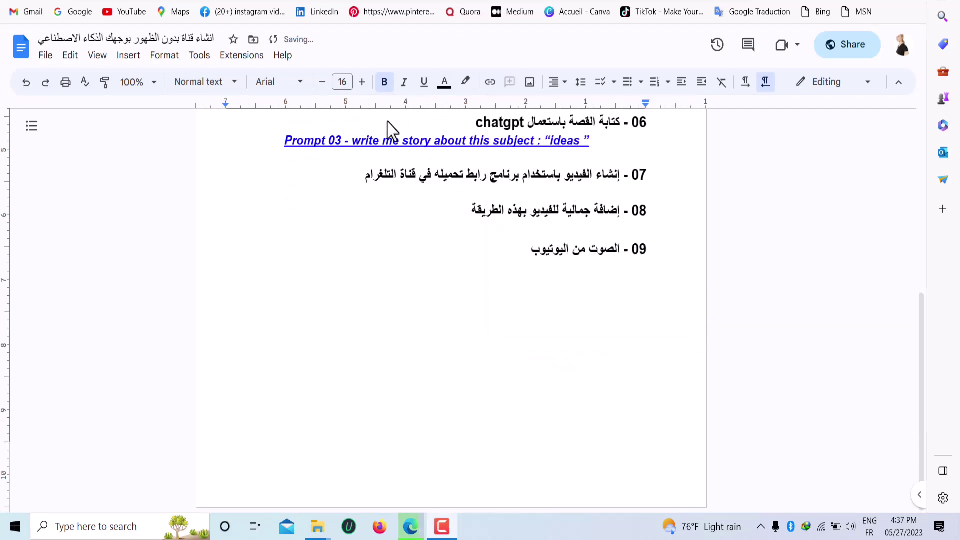
right_click(328, 302)
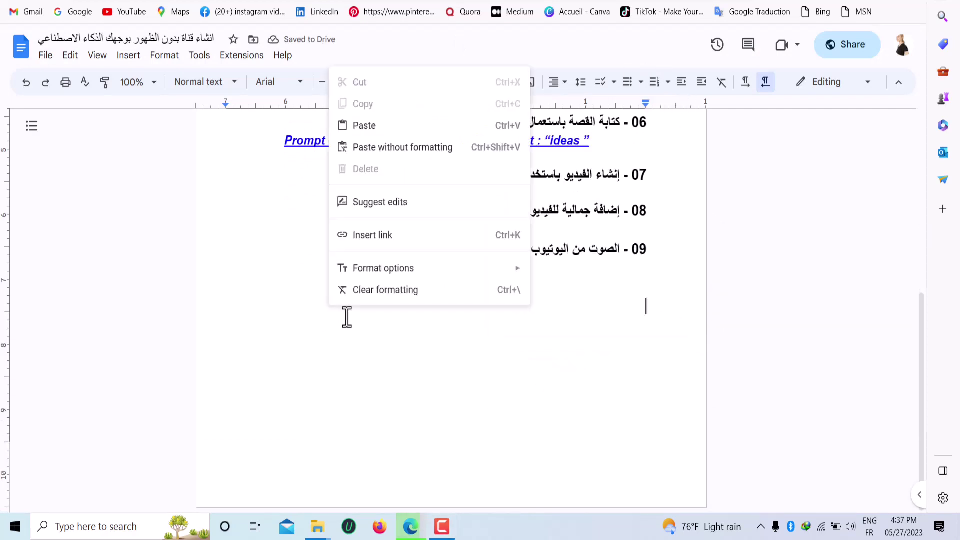
click(373, 146)
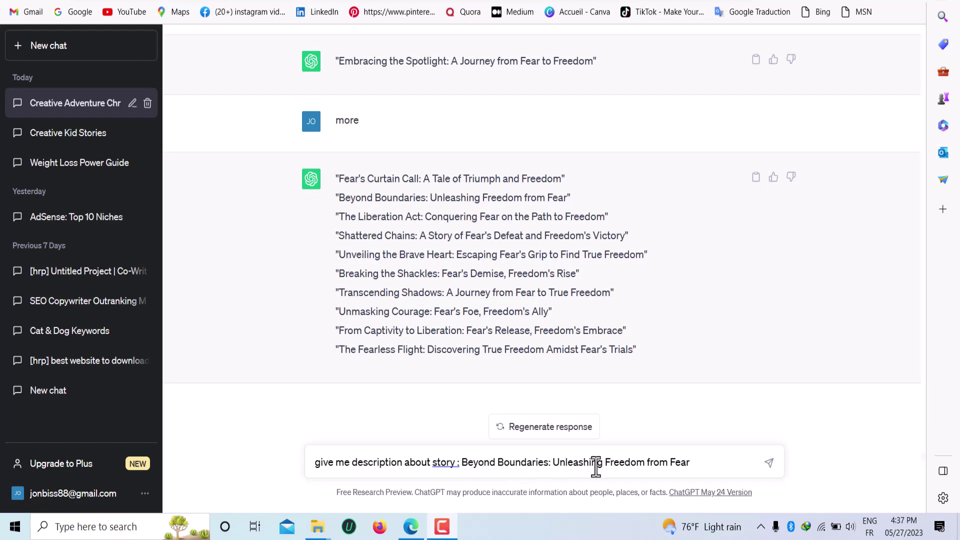
Submit the description request for the story in ChatGPT and copy the short description paragraph of "From Fear to Freedom".
click(769, 463)
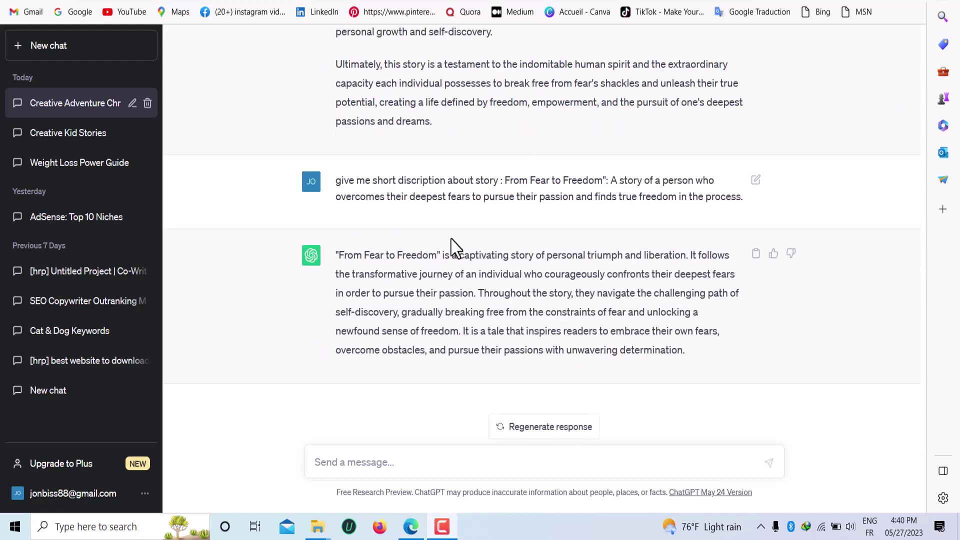
drag(688, 352, 339, 260)
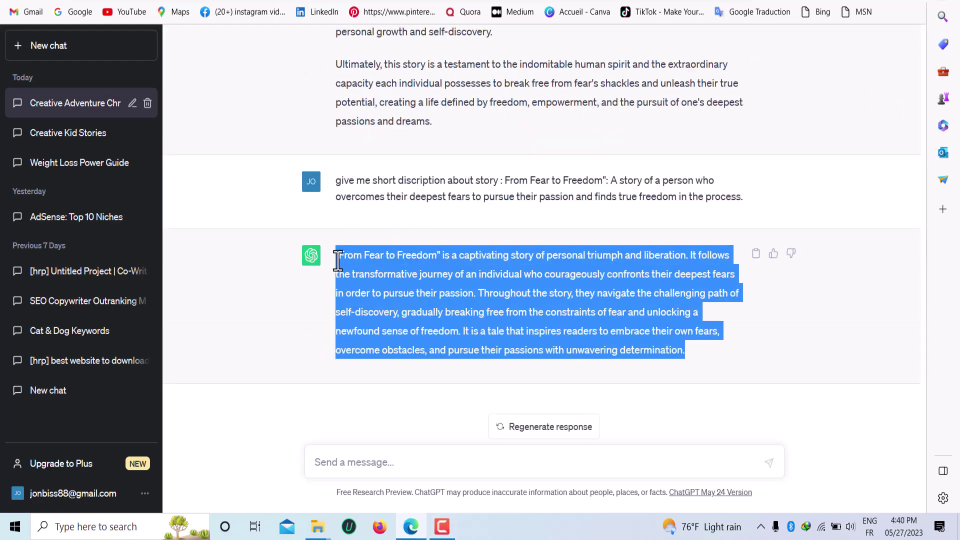
right_click(380, 259)
click(427, 274)
Add the label "Discription :" below the title in the Google Docs outline and place the copied description on the line beneath it.
key(ctrl+Tab)
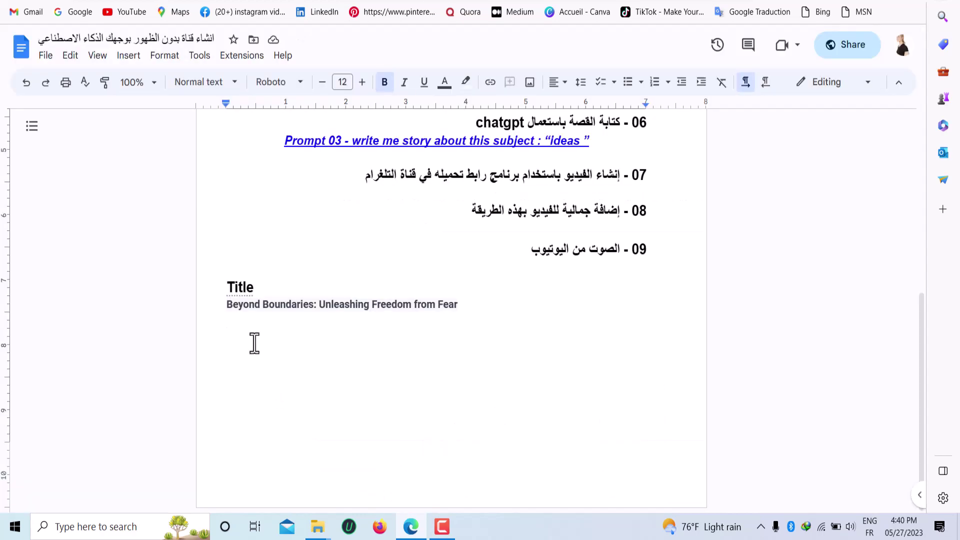
text(disc)
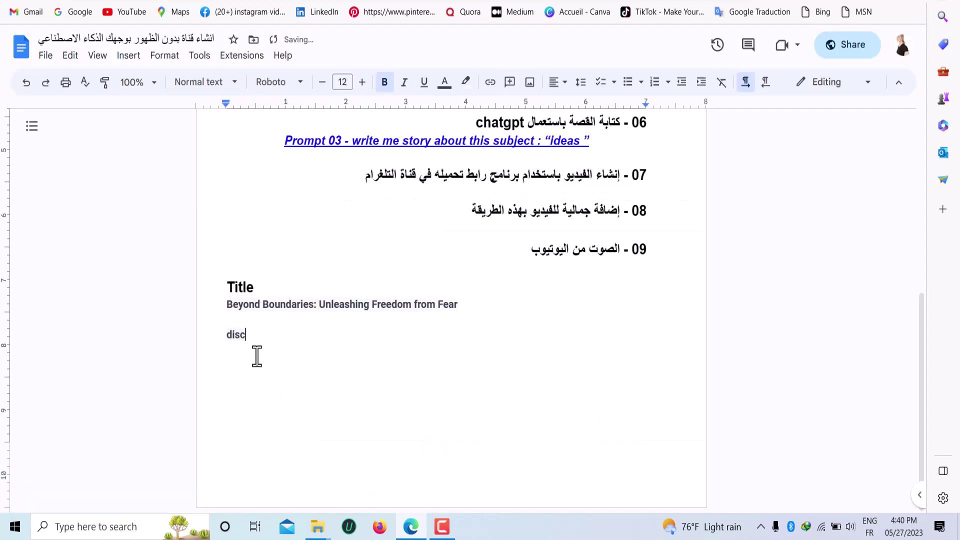
text(ription :)
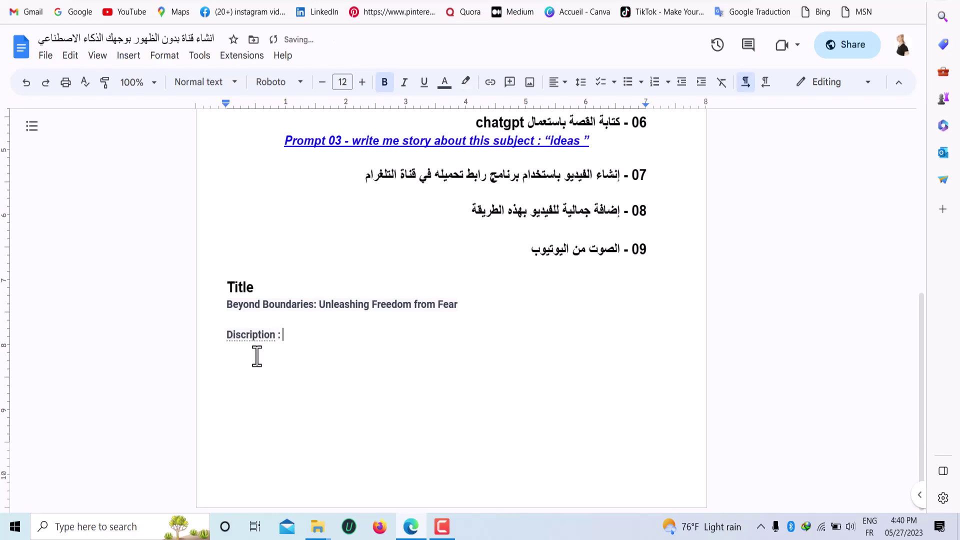
key(ctrl+v)
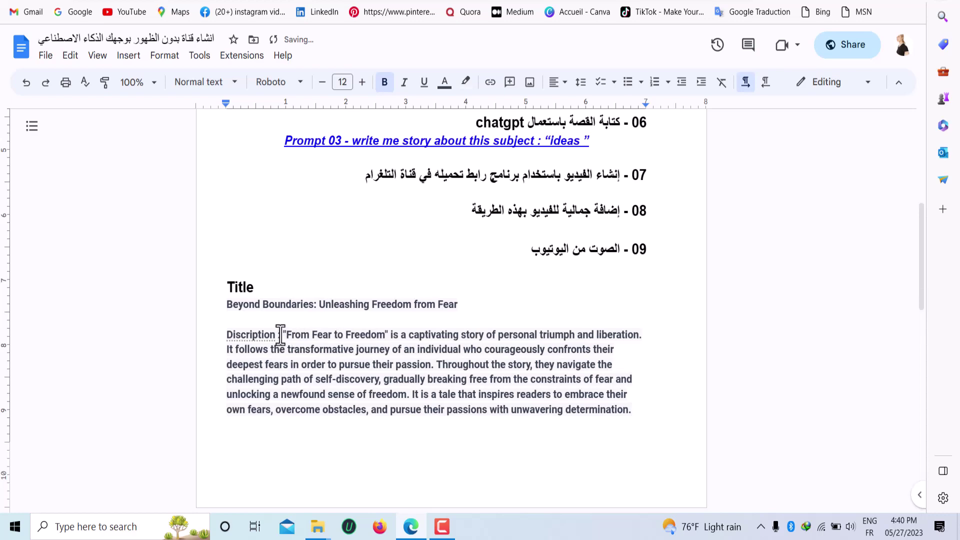
key(Return)
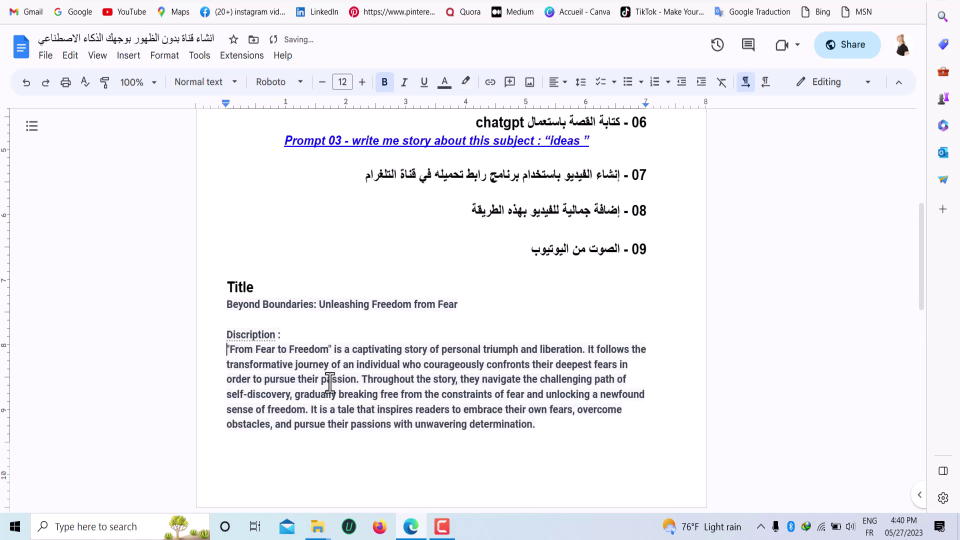
Insert a blank line between the "Discription :" label and the description paragraph in the outline.
key(Return)
scroll(599, 262, down, 4)
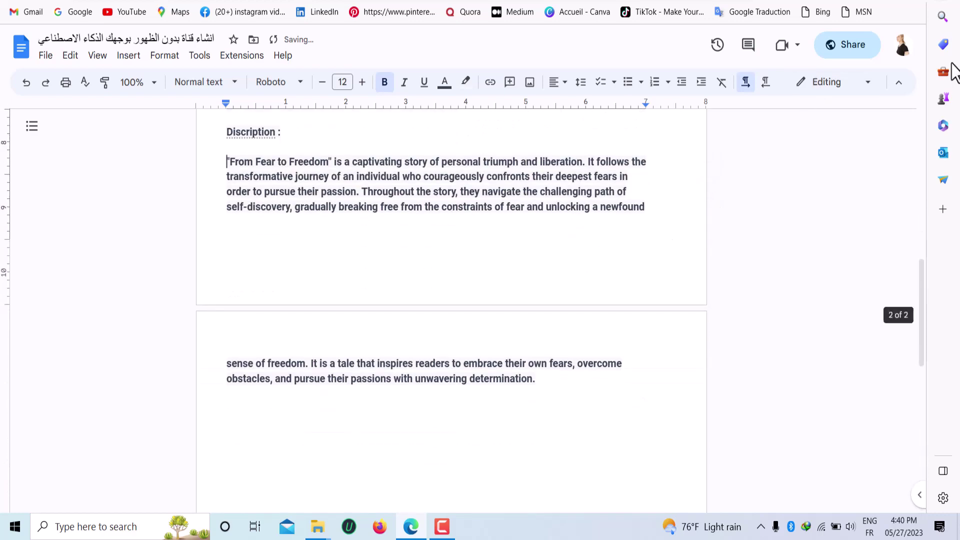
Switch to ChatGPT and submit the request "give me keyword with comma", followed by the request "more".
key(alt+Tab)
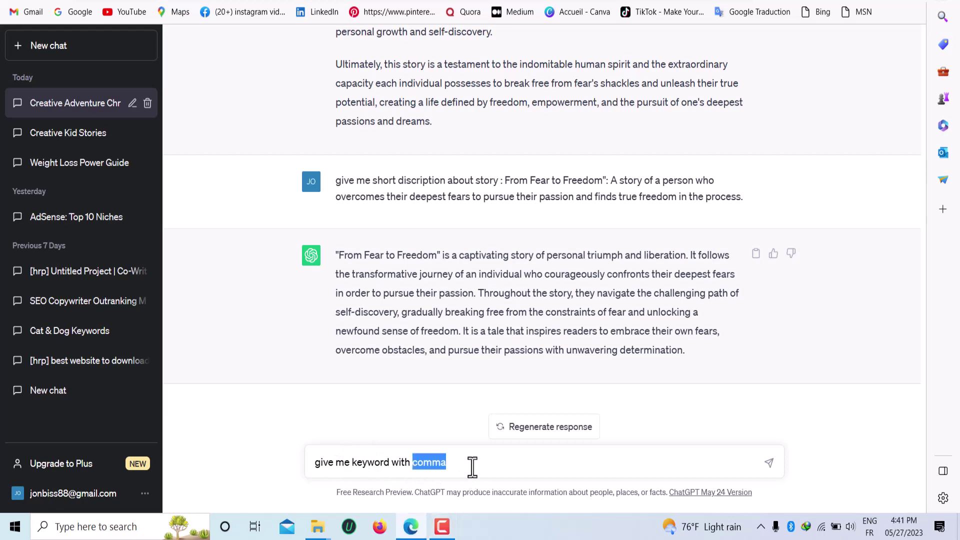
click(770, 466)
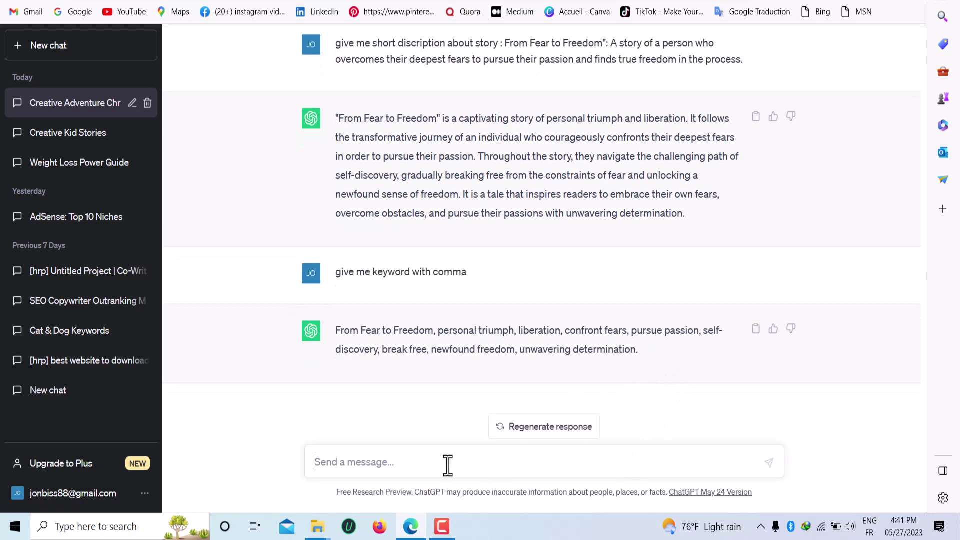
text(more)
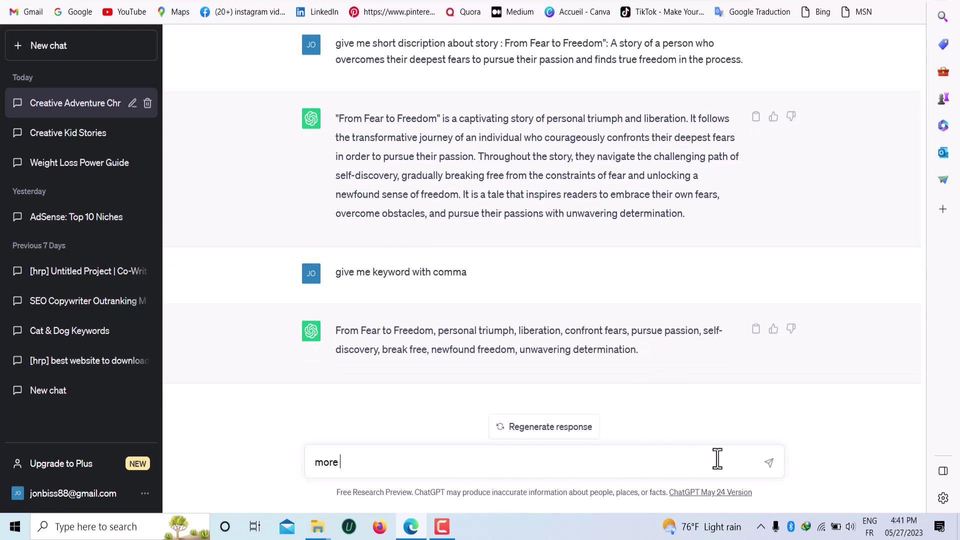
click(769, 464)
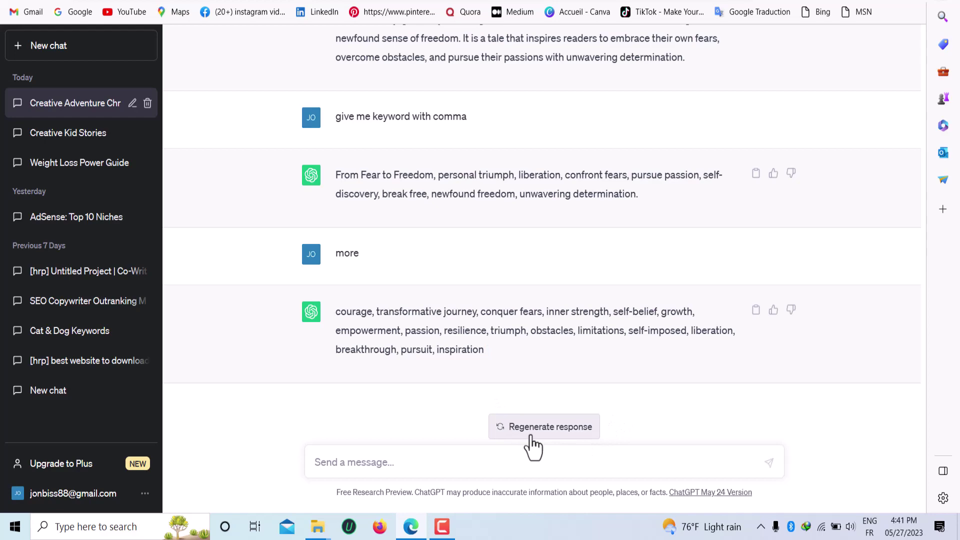
Copy the first keyword list starting with "From Fear to Freedom" and paste it below the description in the Google Docs outline.
triple_click(376, 192)
right_click(375, 186)
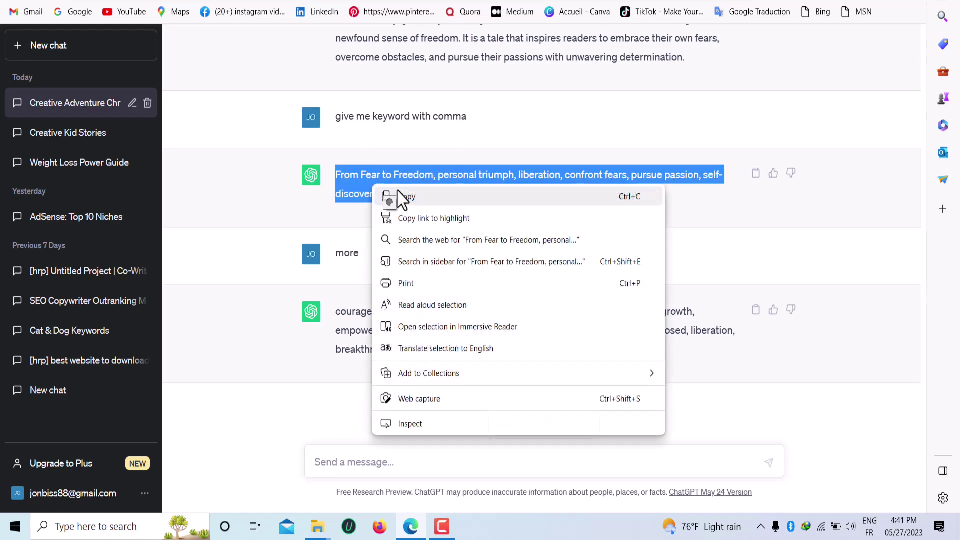
click(403, 197)
key(ctrl+Tab)
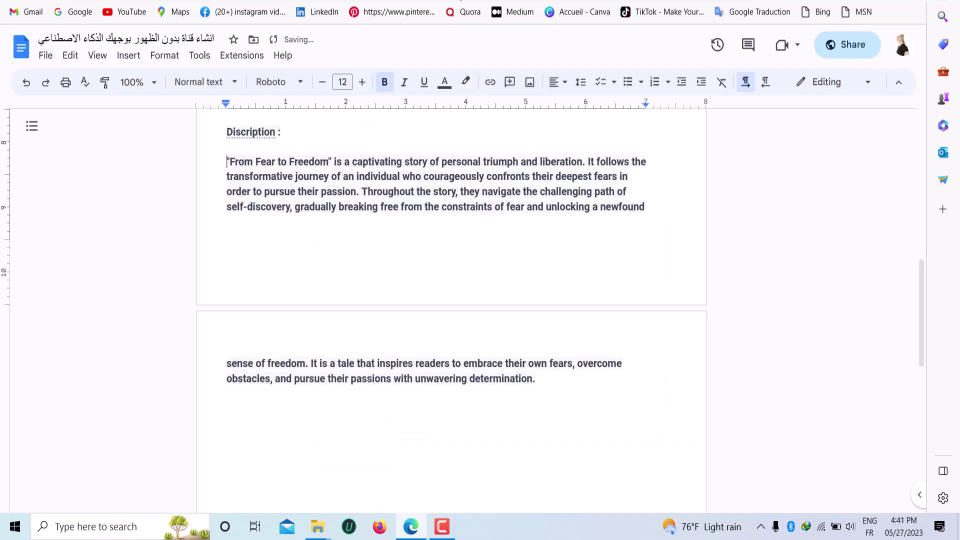
click(543, 381)
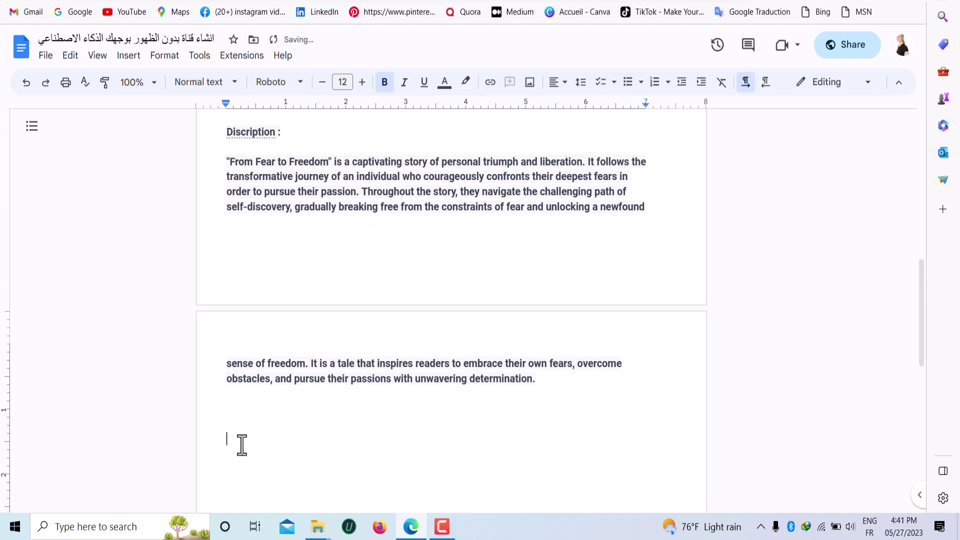
key(ctrl+v)
Copy the second ChatGPT keyword list starting with "courage" and paste it beneath the first list in the Google Docs outline.
key(ctrl+Tab)
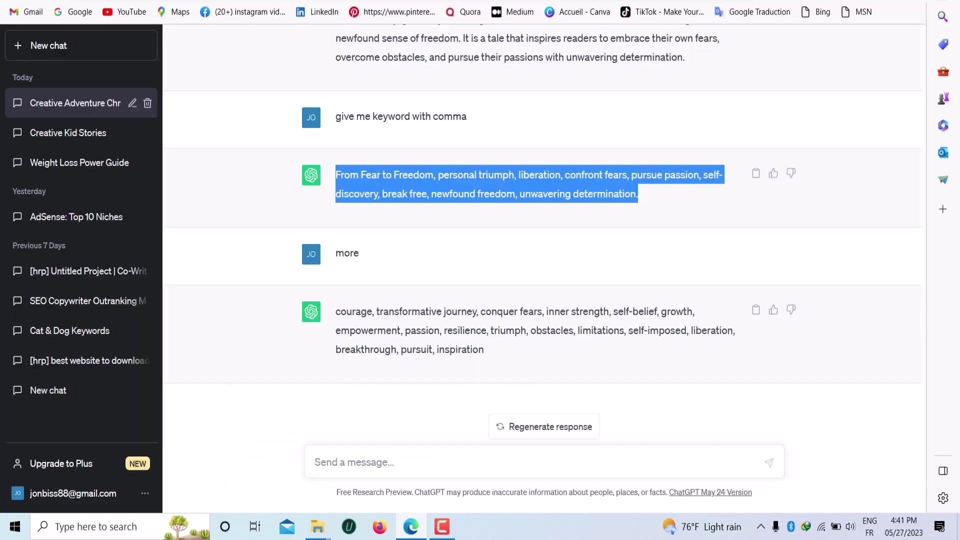
triple_click(397, 345)
drag(397, 339, 418, 470)
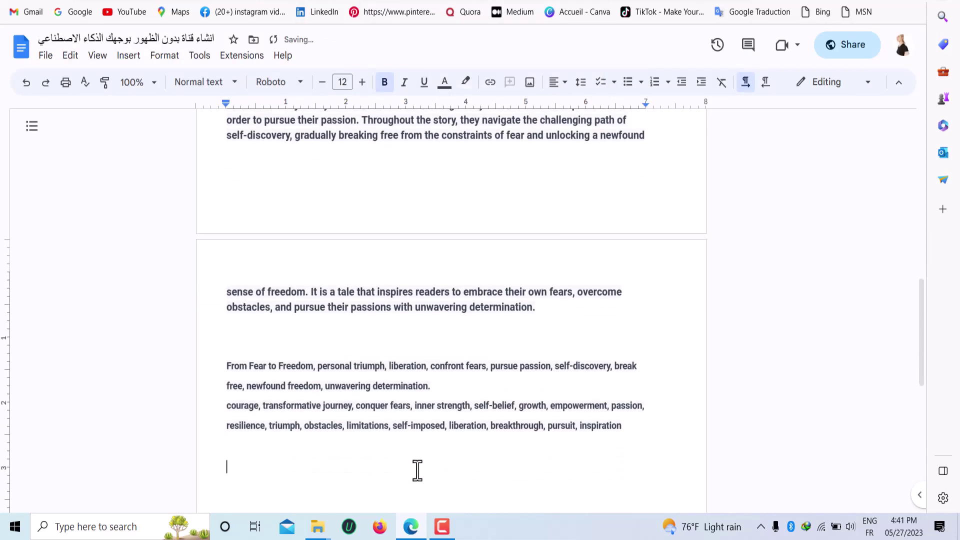
Switch to the Courageous Narratives YouTube channel, start a video upload and select Untitled Project.mp4 from the Downloads folder.
key(ctrl+Tab)
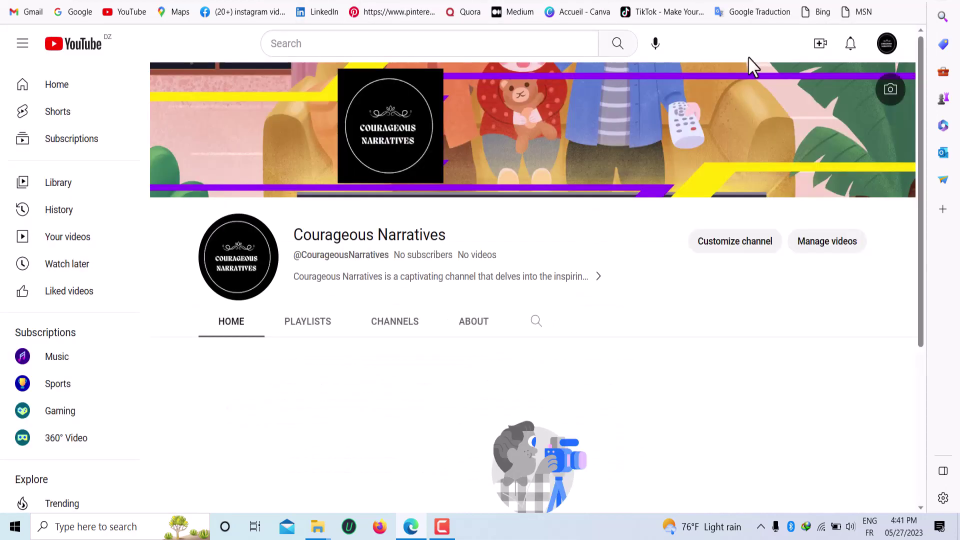
click(820, 44)
click(848, 78)
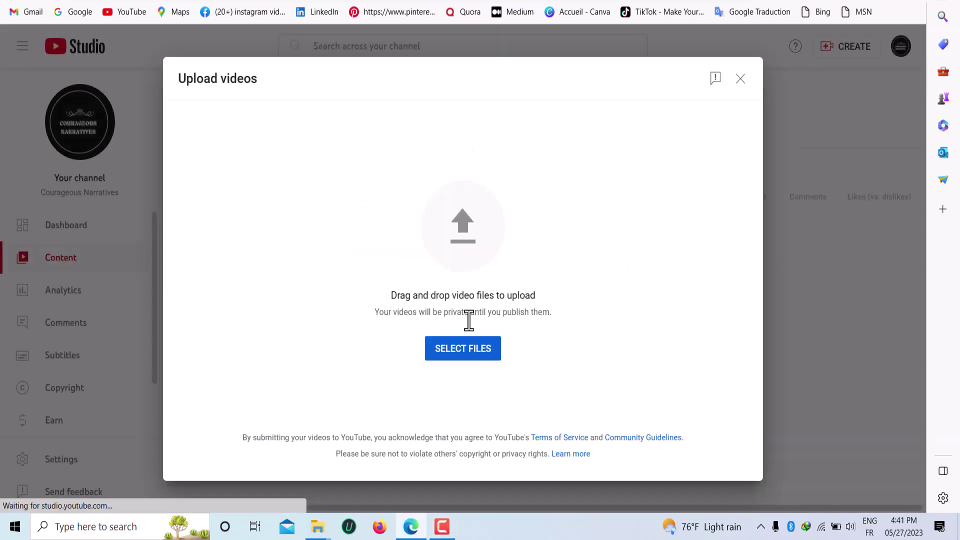
click(472, 348)
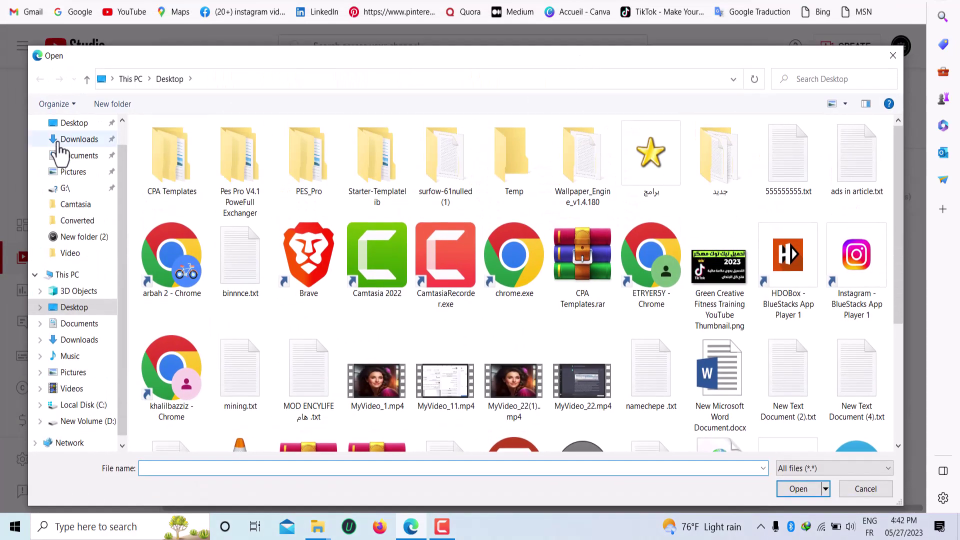
click(58, 142)
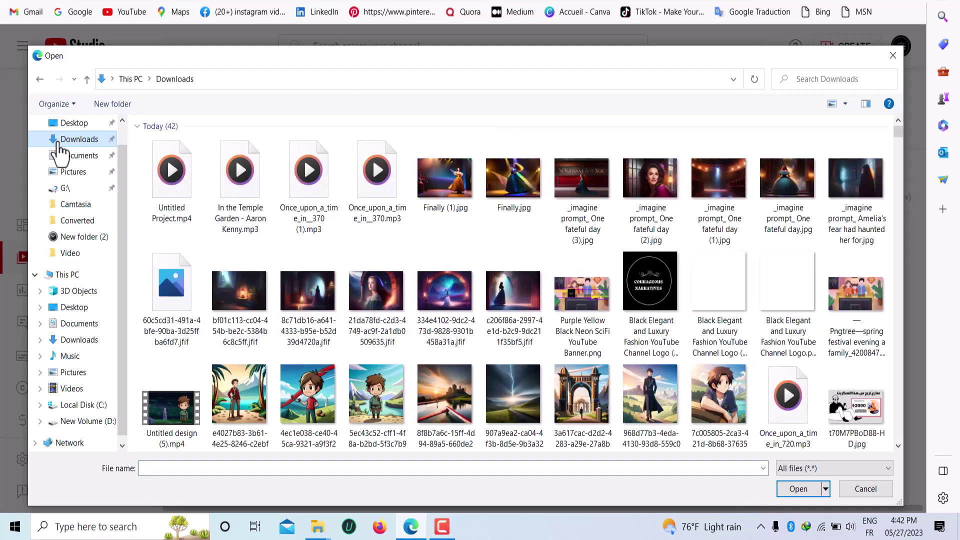
click(179, 201)
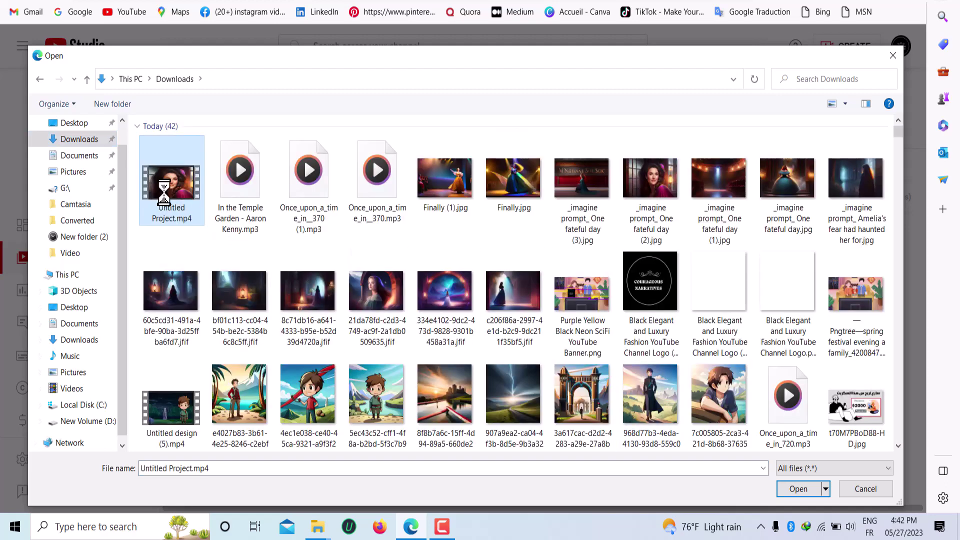
Play Untitled Project.mp4 in Media Player, skip through several points of the video and close the player.
right_click(162, 190)
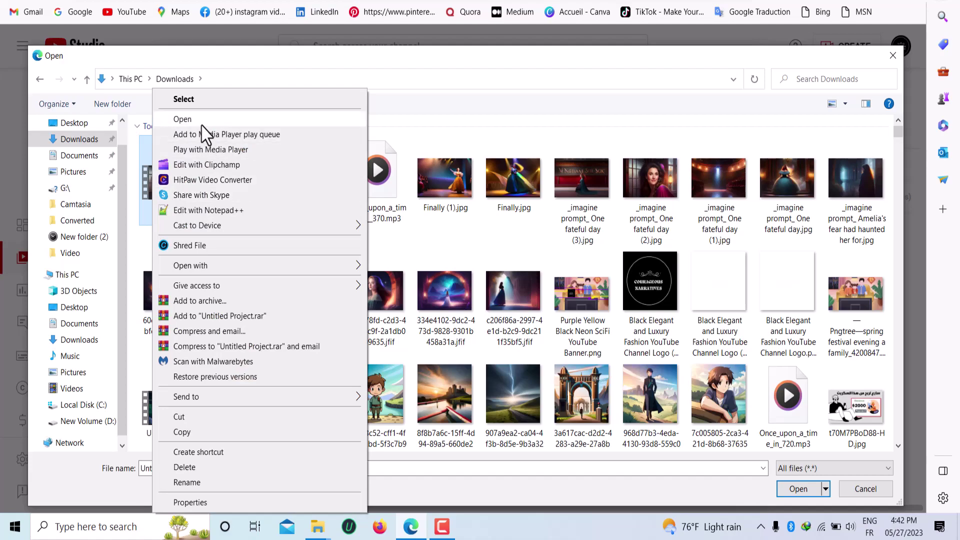
click(226, 149)
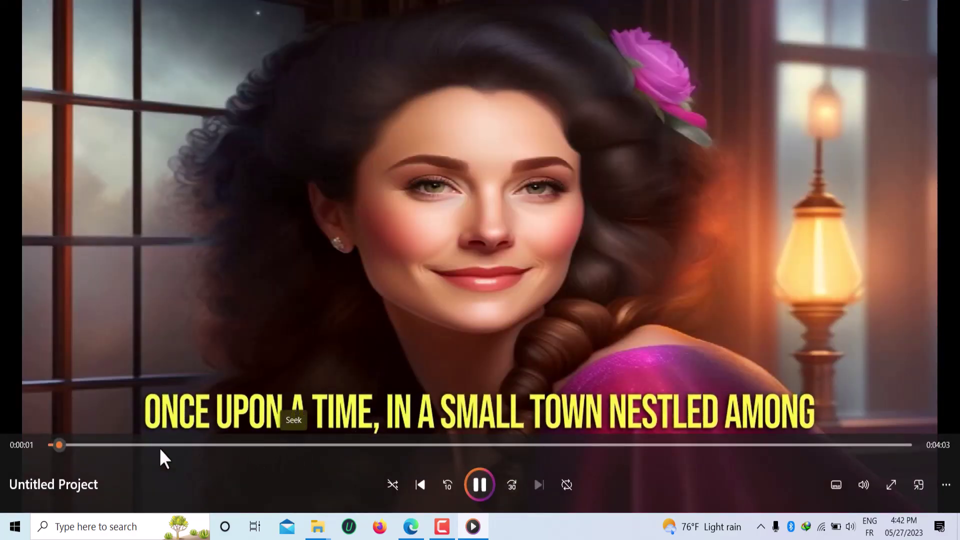
click(159, 448)
click(199, 446)
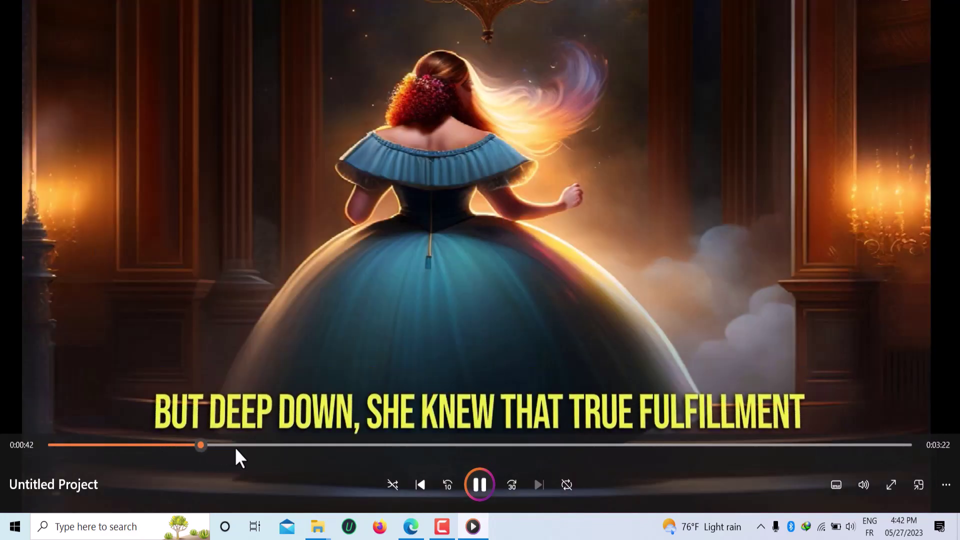
click(234, 446)
click(329, 445)
click(461, 445)
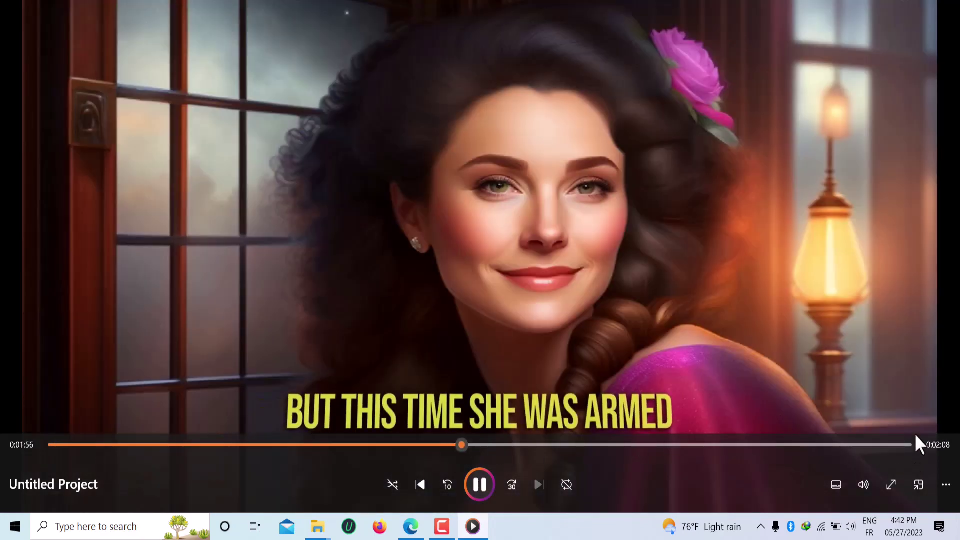
key(alt+F4)
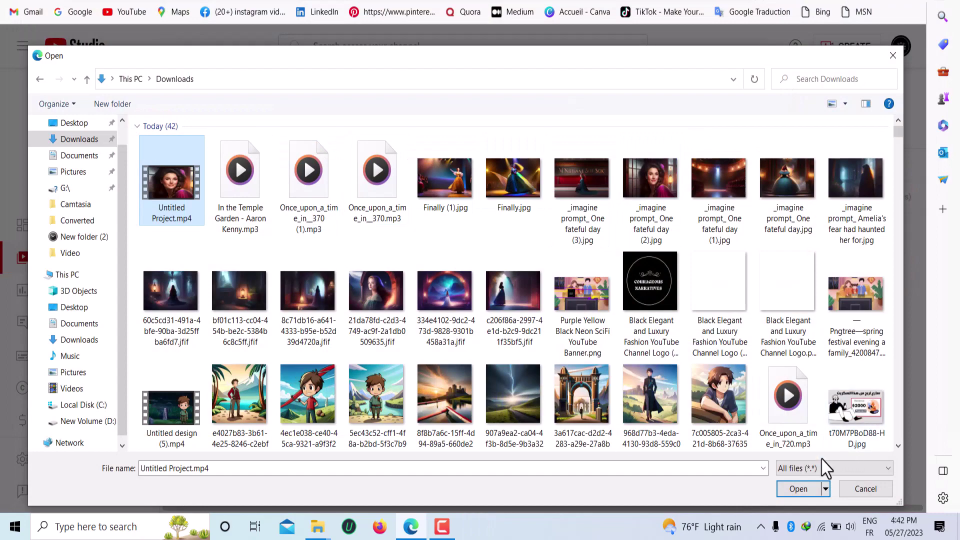
Upload the selected file and title it "Beyond Boundaries: Unleashing Freedom from Fear story", copying the main title from the Google Docs outline.
click(800, 489)
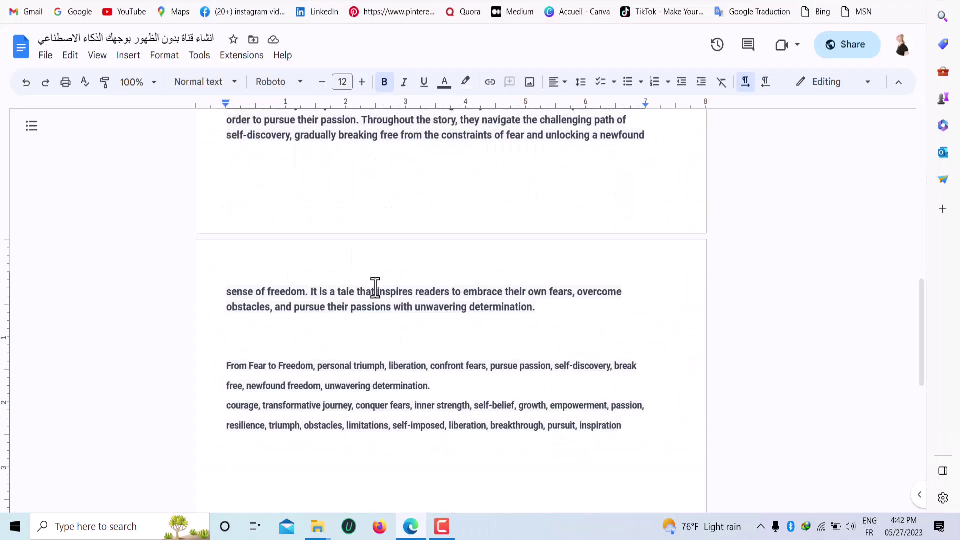
scroll(375, 288, up, 4)
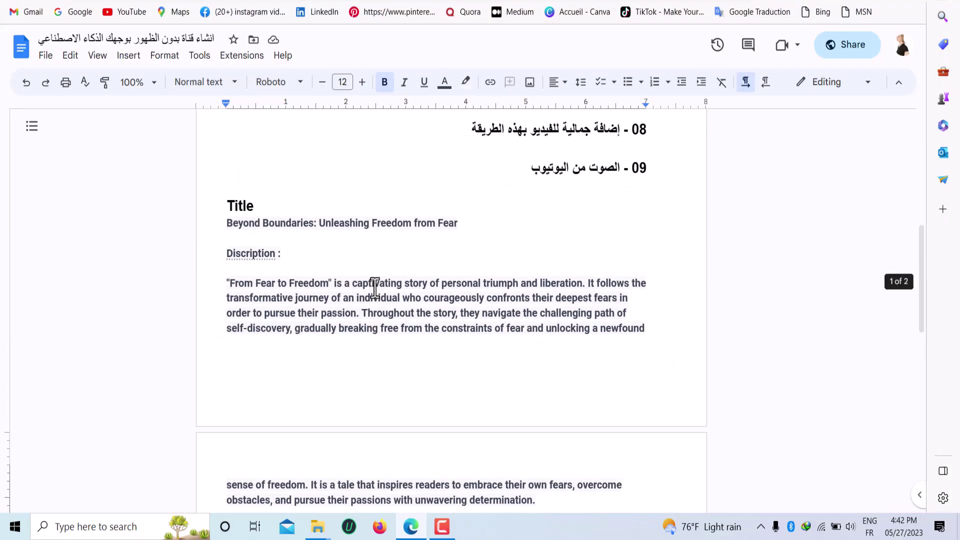
triple_click(297, 230)
right_click(298, 232)
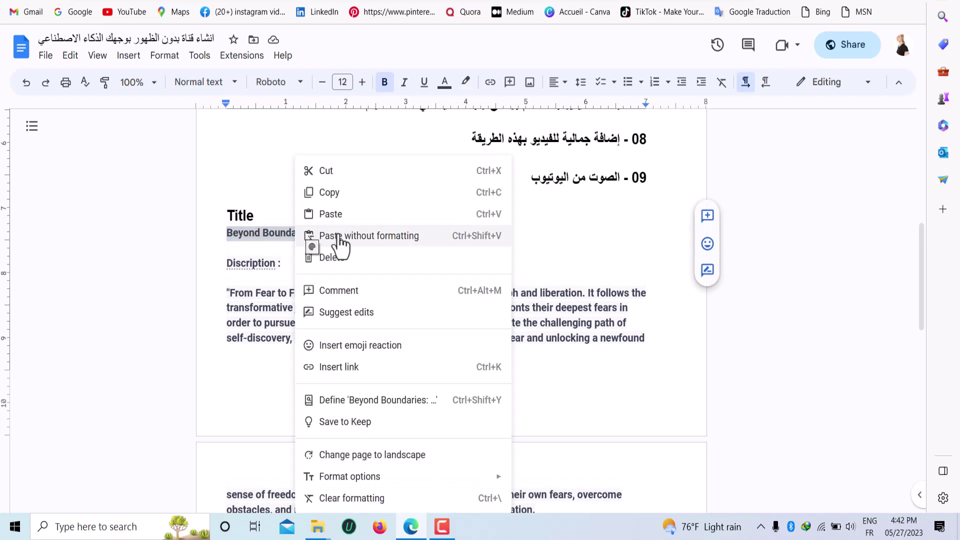
click(354, 193)
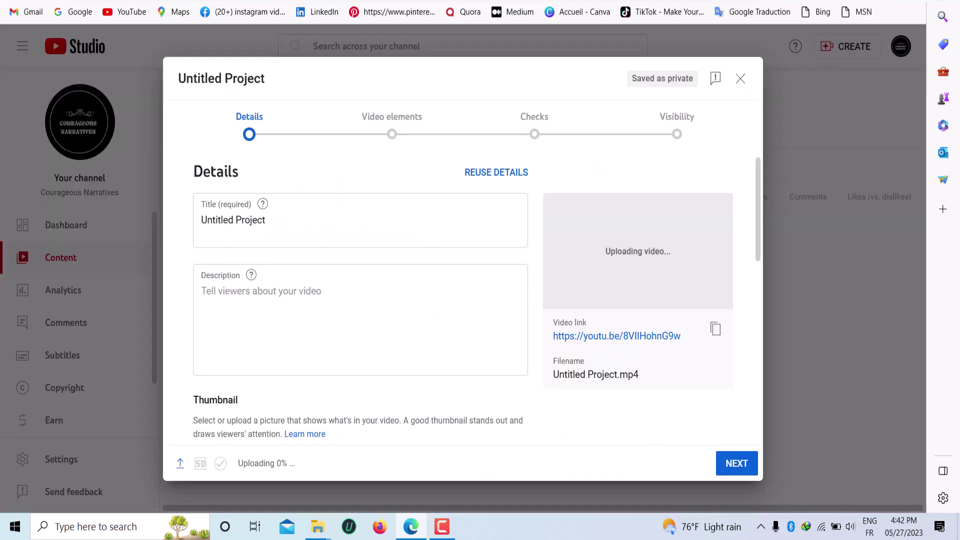
click(313, 206)
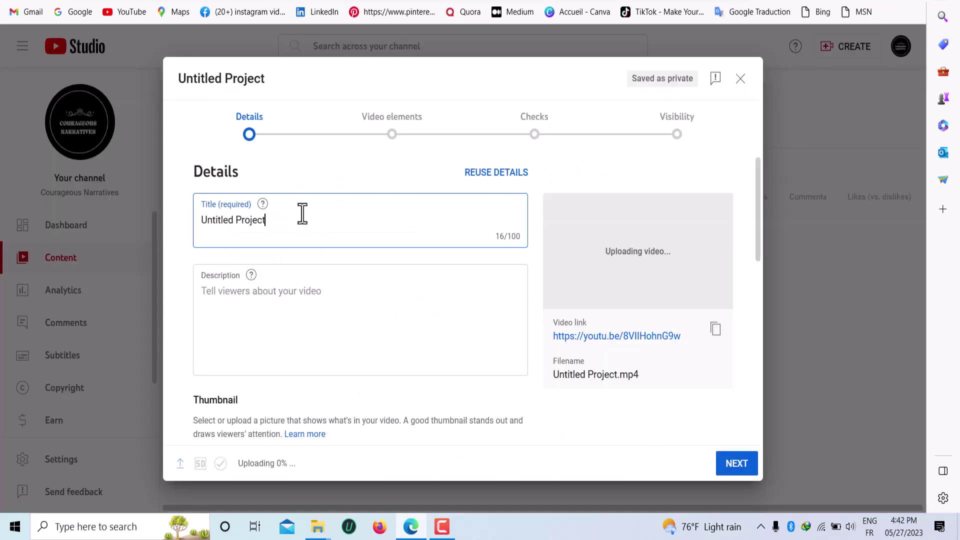
key(ctrl+a)
key(ctrl+v)
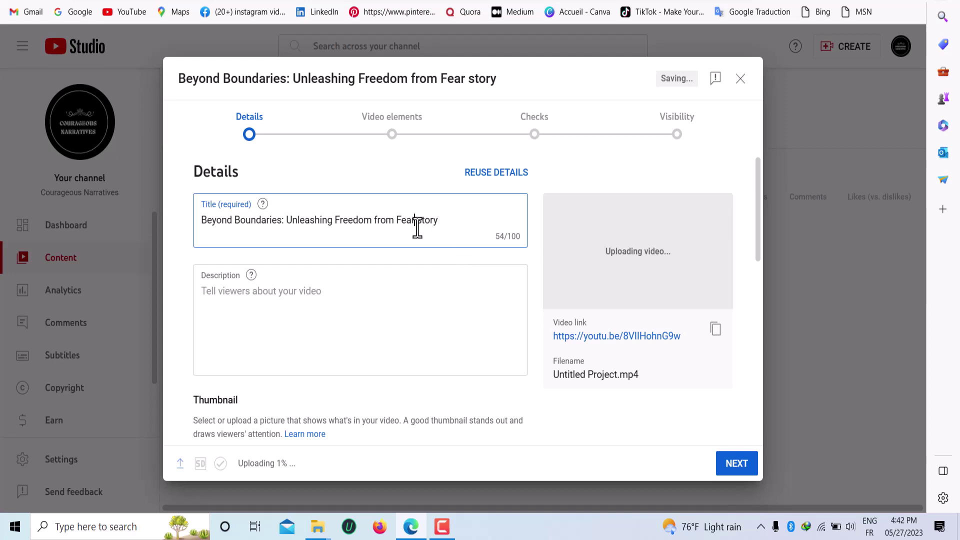
View an Arabic translation of the whole video title, and close the translation popup.
drag(417, 227, 234, 232)
triple_click(234, 231)
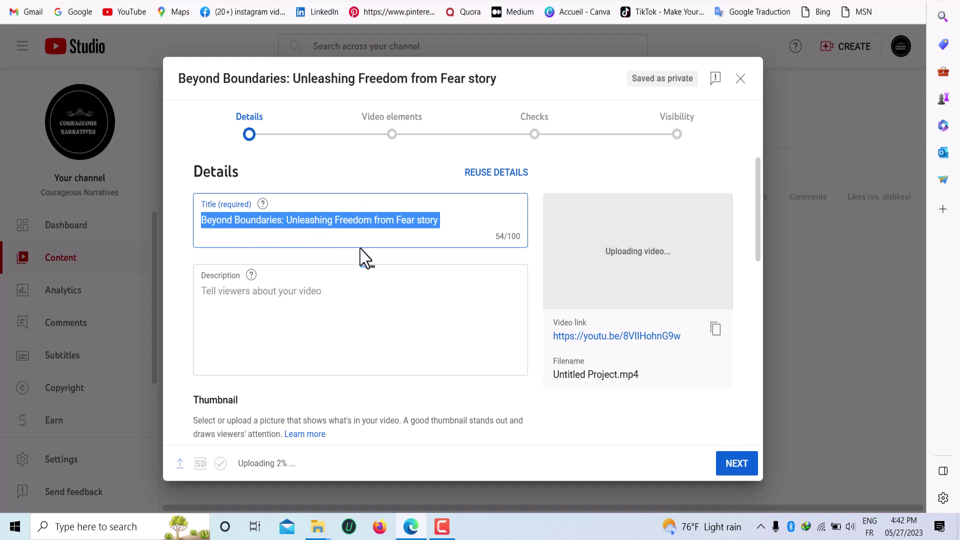
key(ctrl+alt)
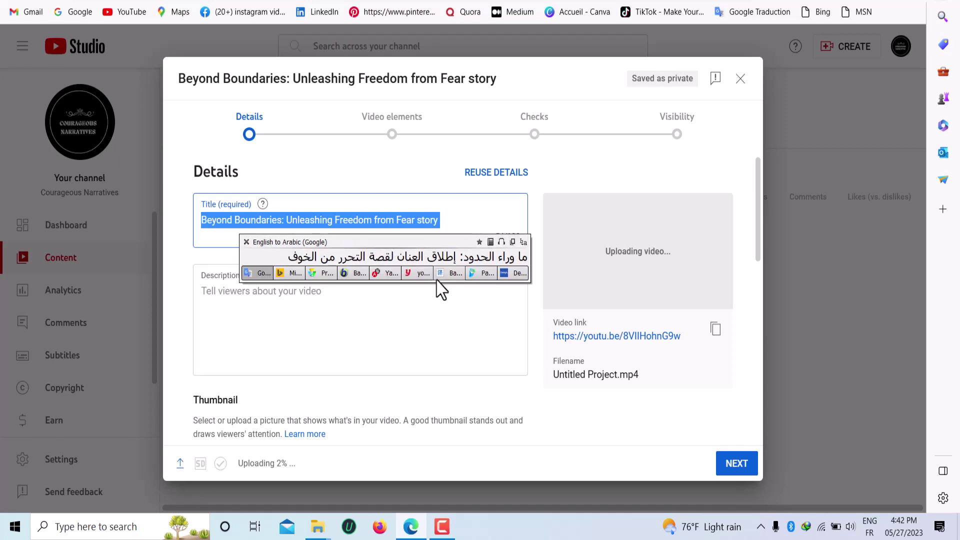
click(246, 242)
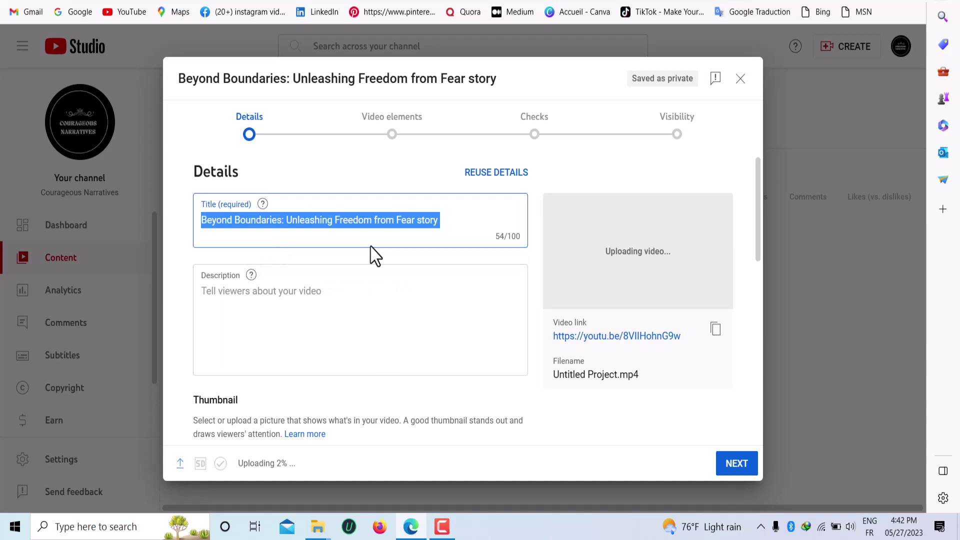
click(449, 221)
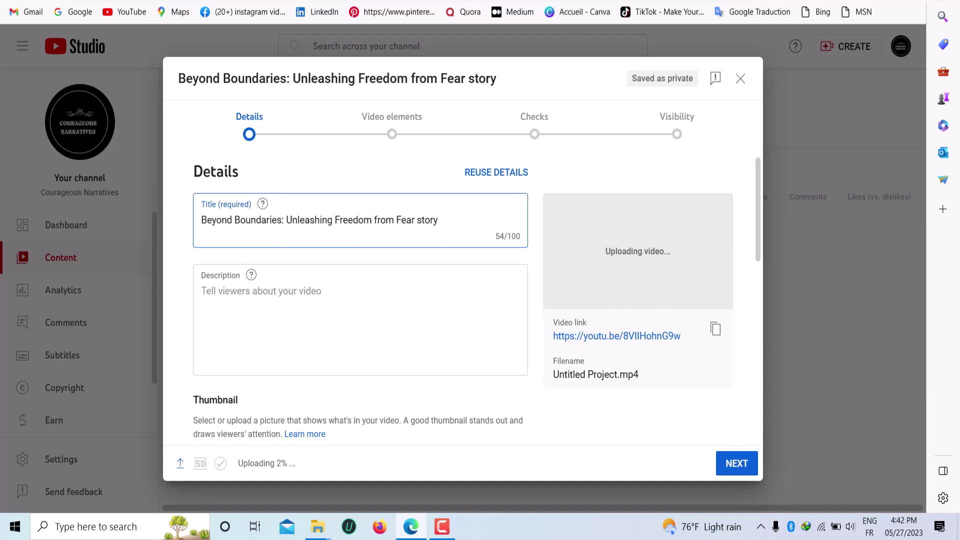
Switch to the Google Docs outline and copy the full "From Fear to Freedom" description paragraph.
key(ctrl+Tab)
scroll(394, 249, up, 5)
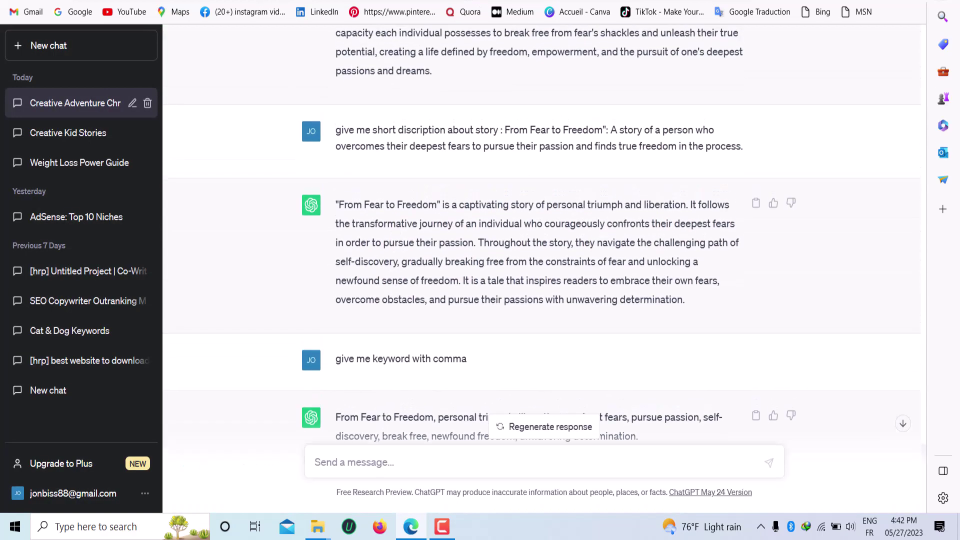
key(ctrl+Tab)
triple_click(342, 307)
scroll(340, 306, down, 4)
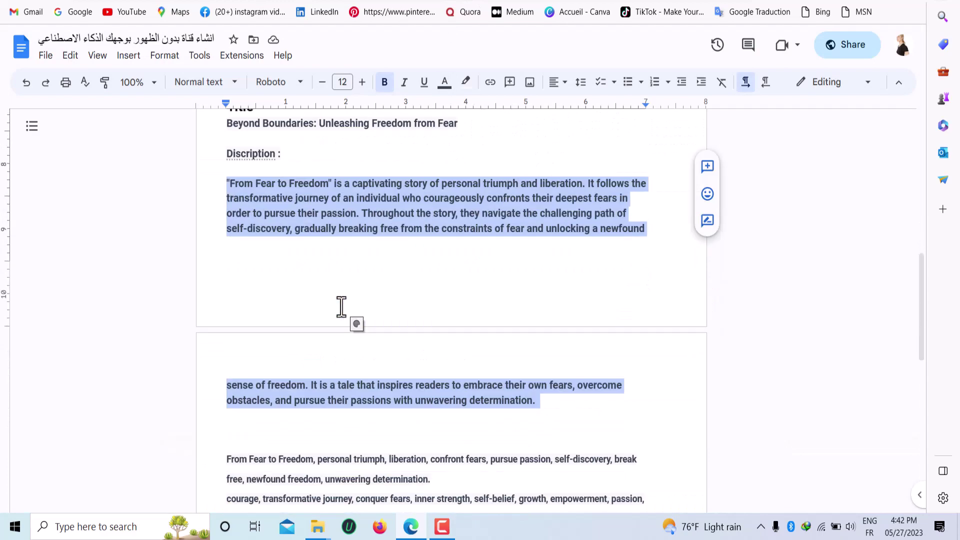
right_click(371, 136)
click(416, 171)
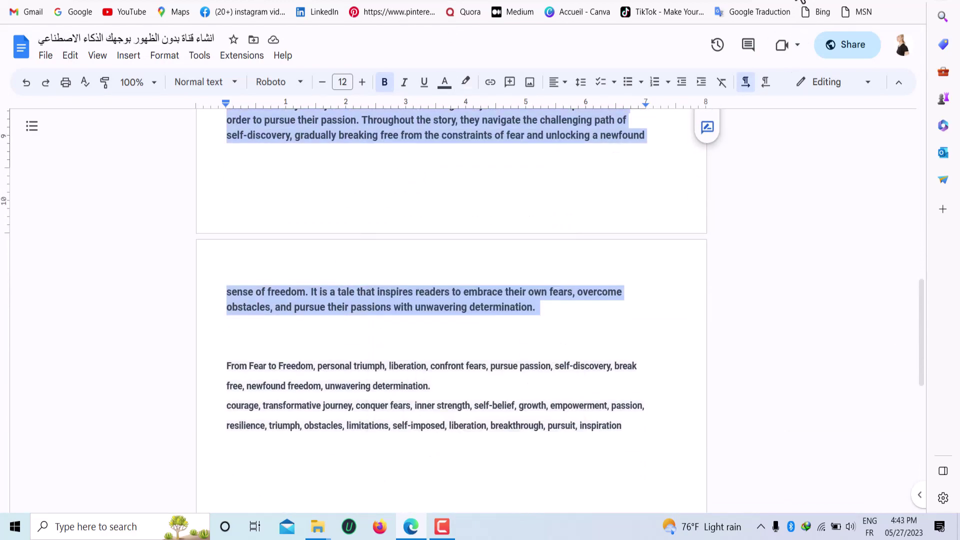
Return to YouTube Studio and paste the copied paragraph as the video's description.
key(ctrl+Tab)
click(270, 308)
right_click(261, 300)
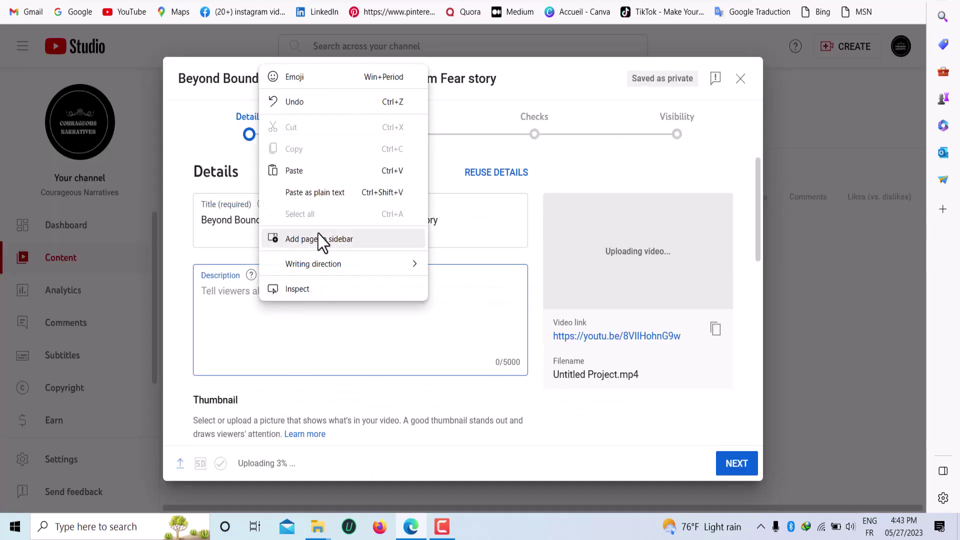
click(325, 170)
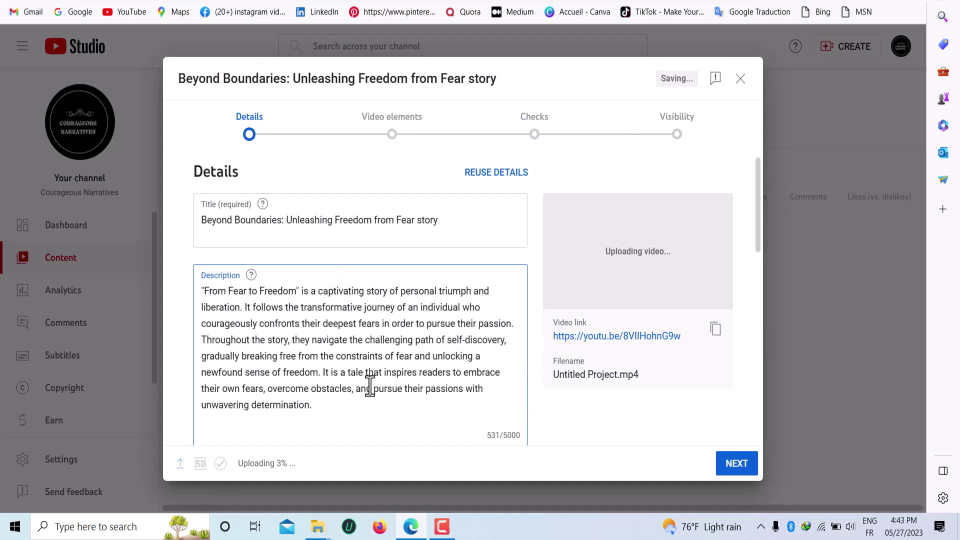
Create a new public playlist titled "story" and assign the video to it.
scroll(370, 385, down, 5)
click(281, 373)
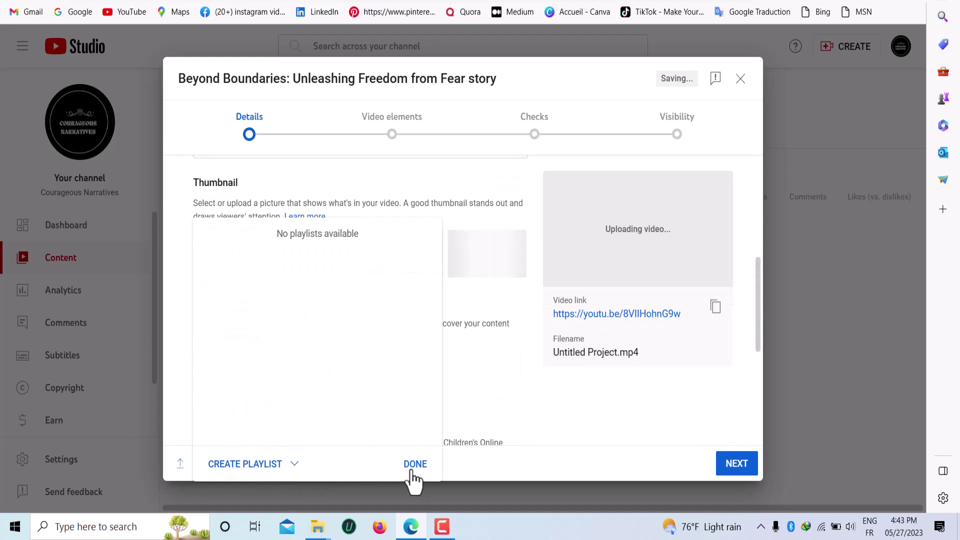
click(270, 465)
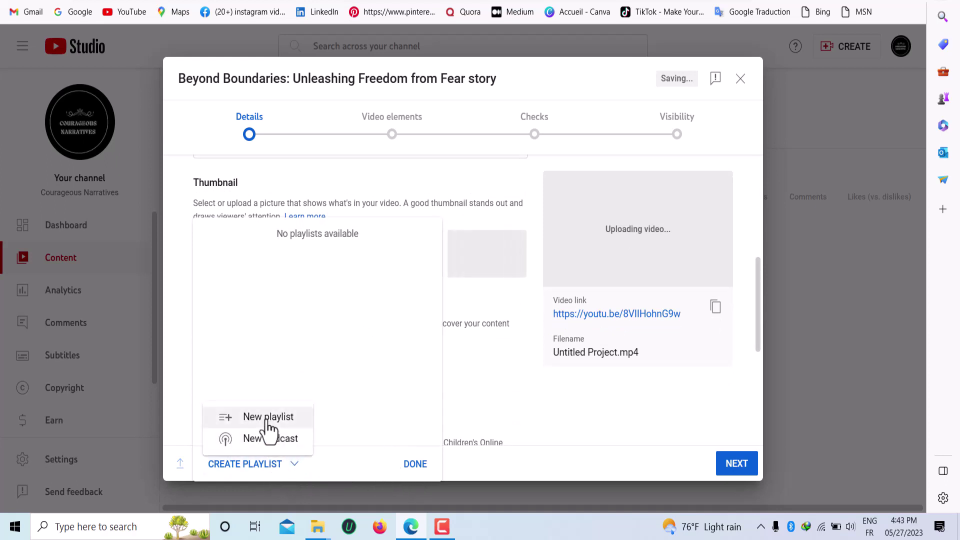
click(250, 420)
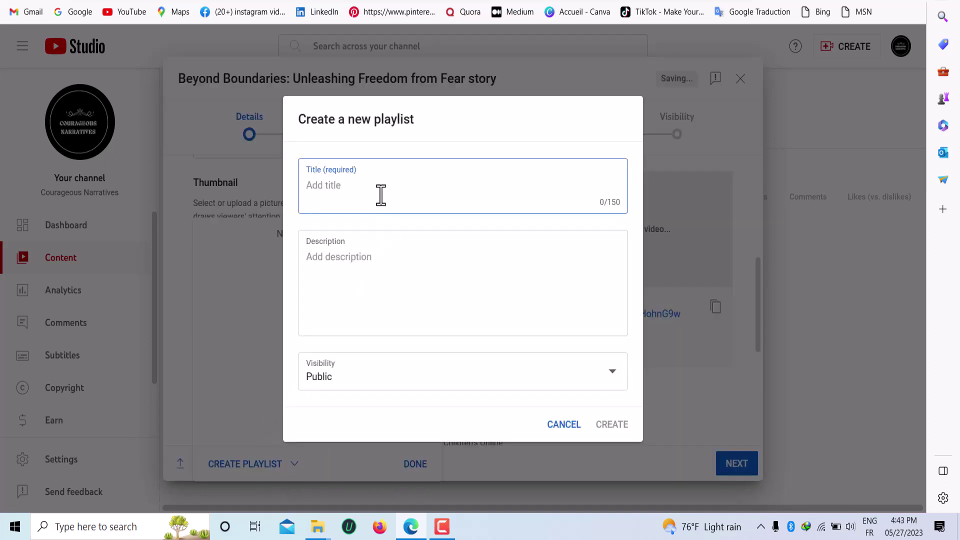
text(story)
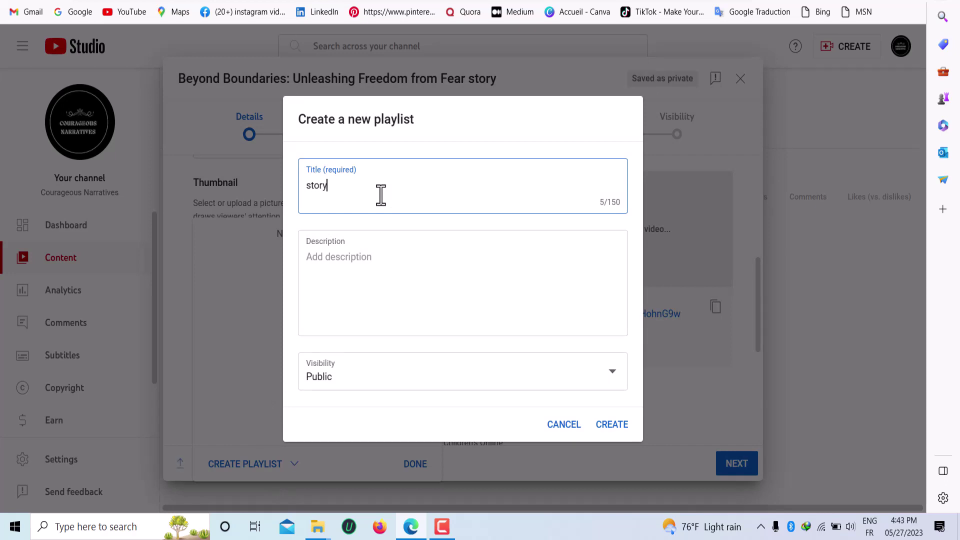
click(611, 426)
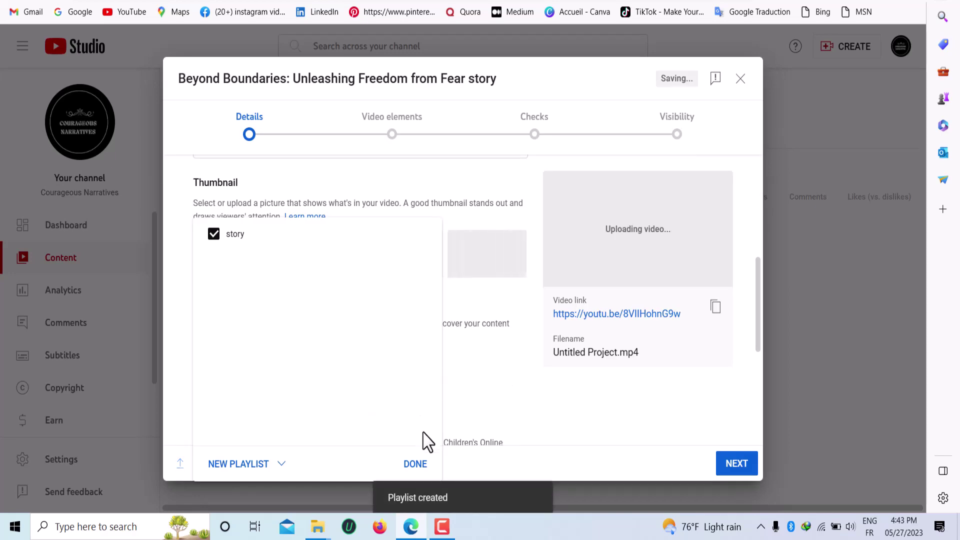
click(416, 464)
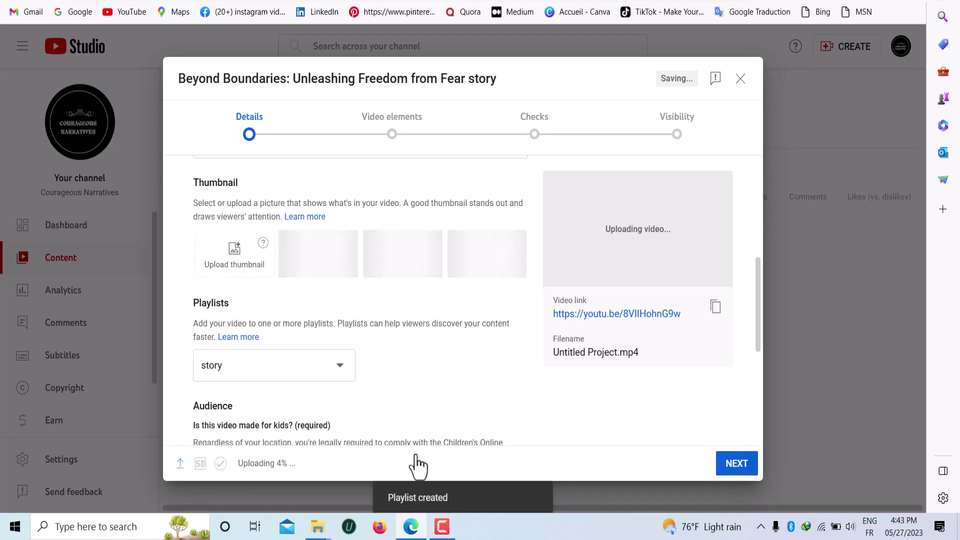
Mark the video as not made for kids and expand the additional details as far as the tags.
scroll(280, 395, down, 3)
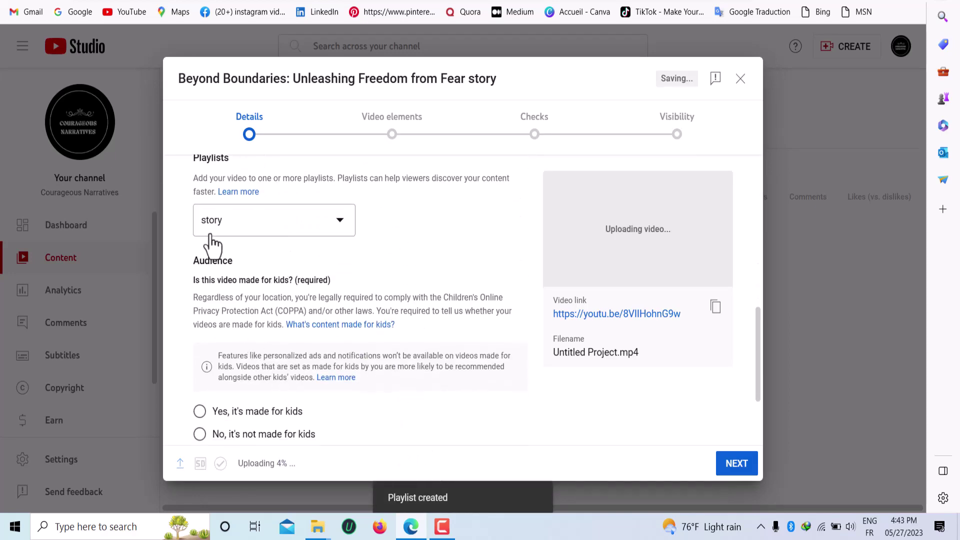
scroll(252, 400, down, 2)
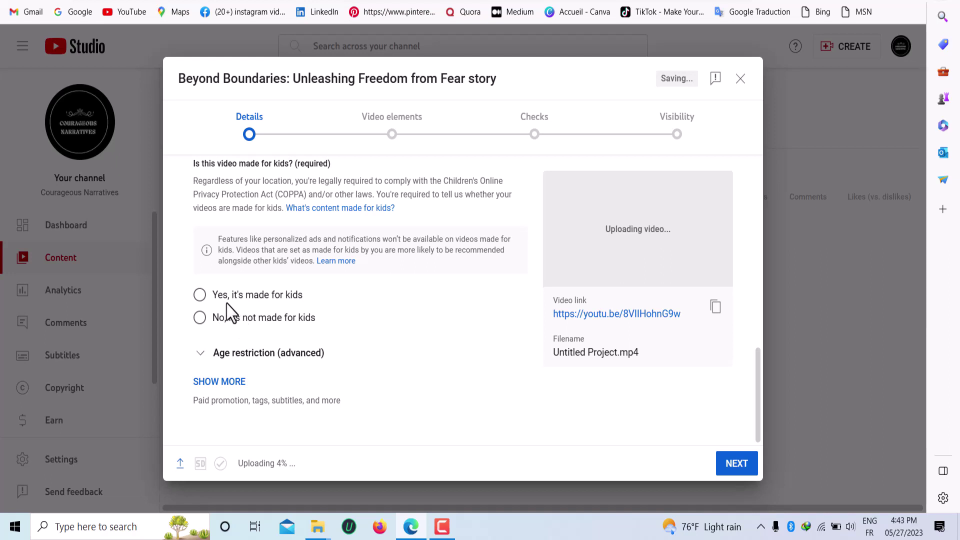
click(270, 318)
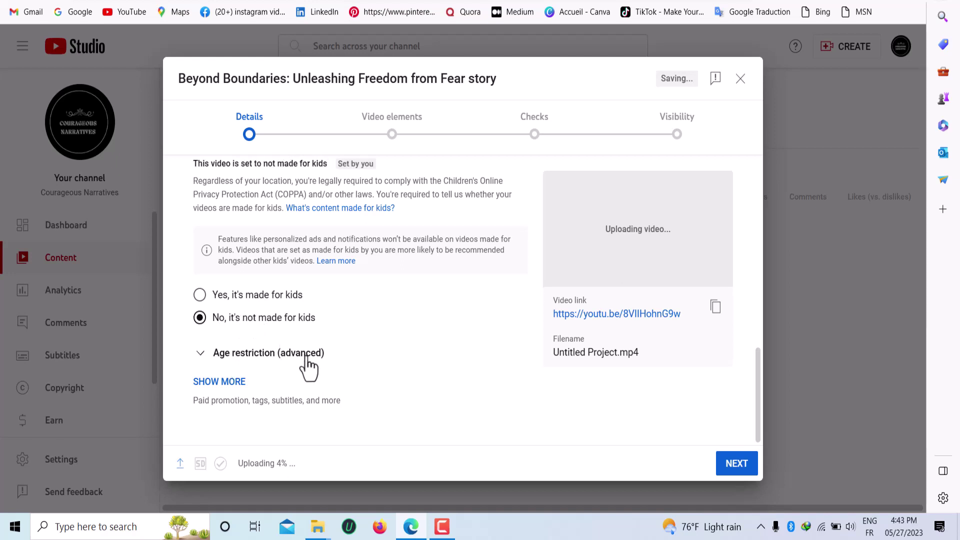
click(231, 384)
scroll(270, 393, down, 5)
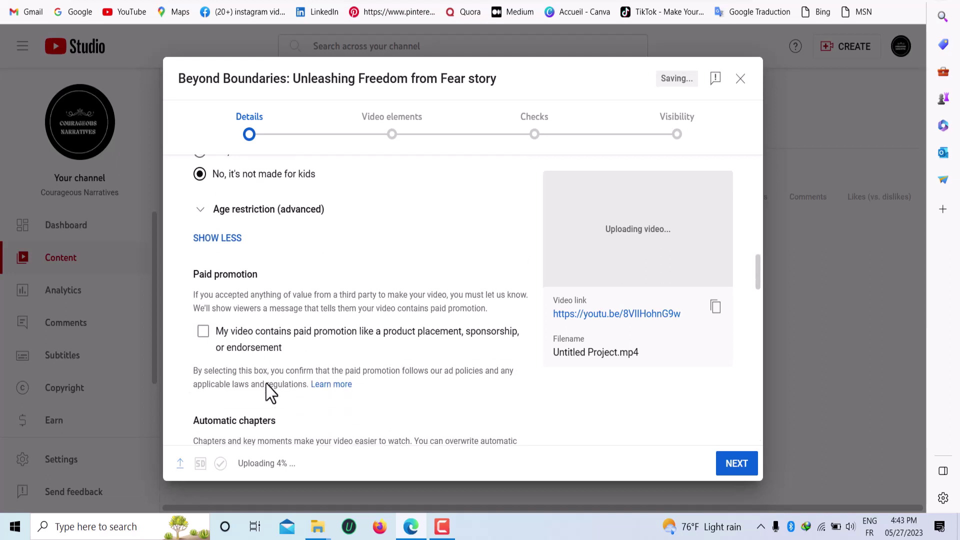
scroll(263, 355, down, 3)
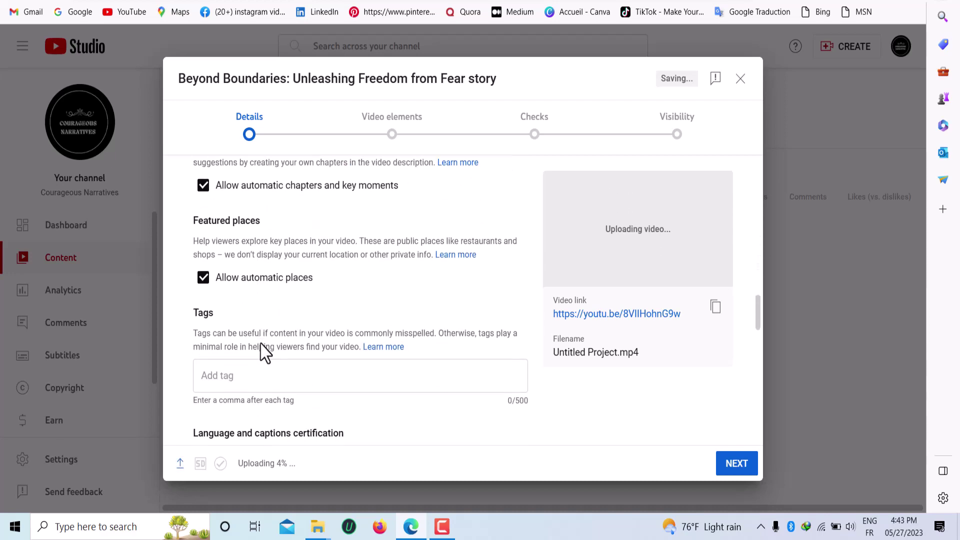
Switch to the Google Docs outline and merge the two keyword paragraphs into one list, replacing the period after "unwavering determination" with a comma.
click(264, 374)
key(ctrl+Tab)
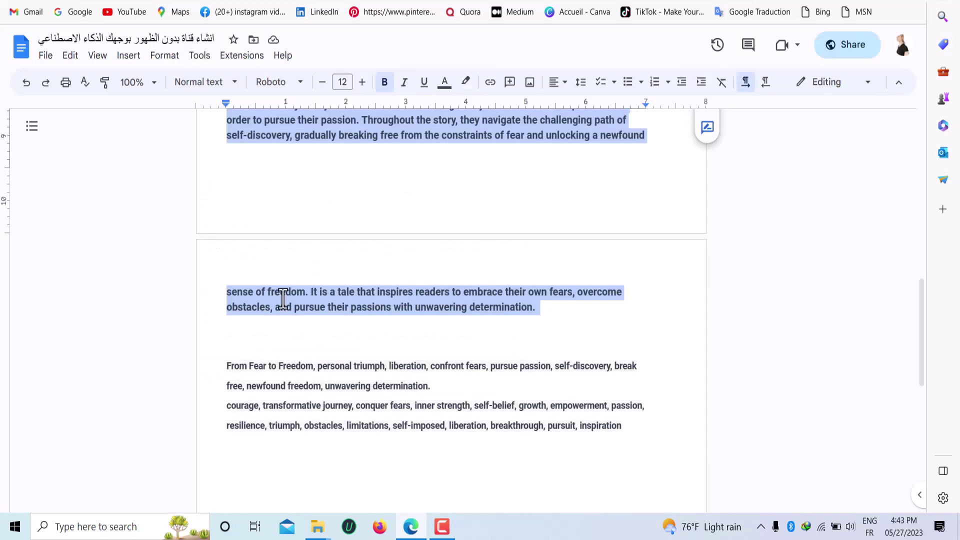
triple_click(334, 378)
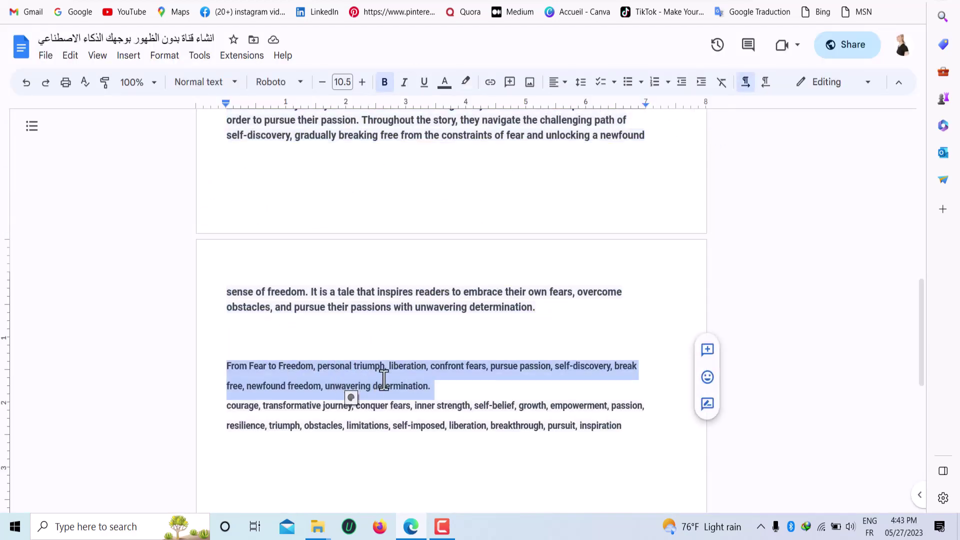
click(453, 387)
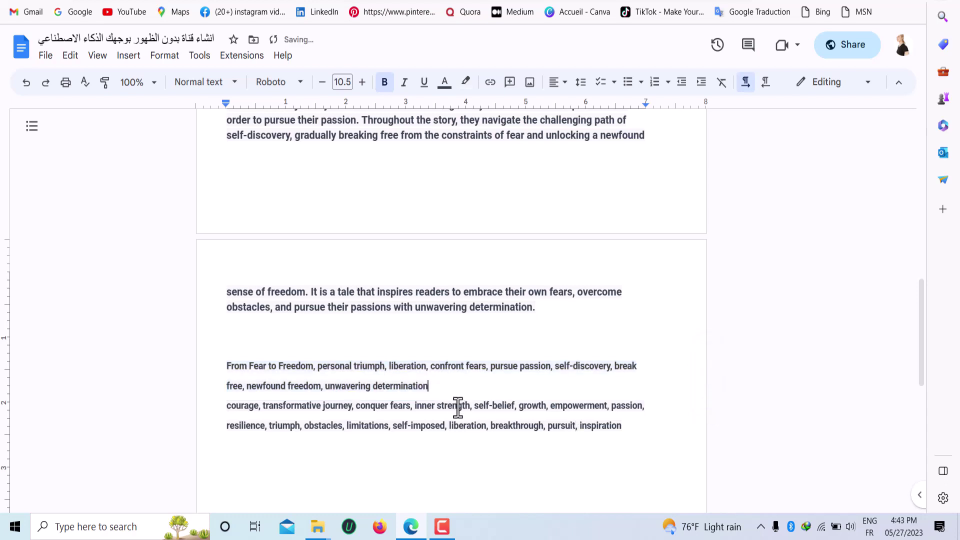
key(BackSpace)
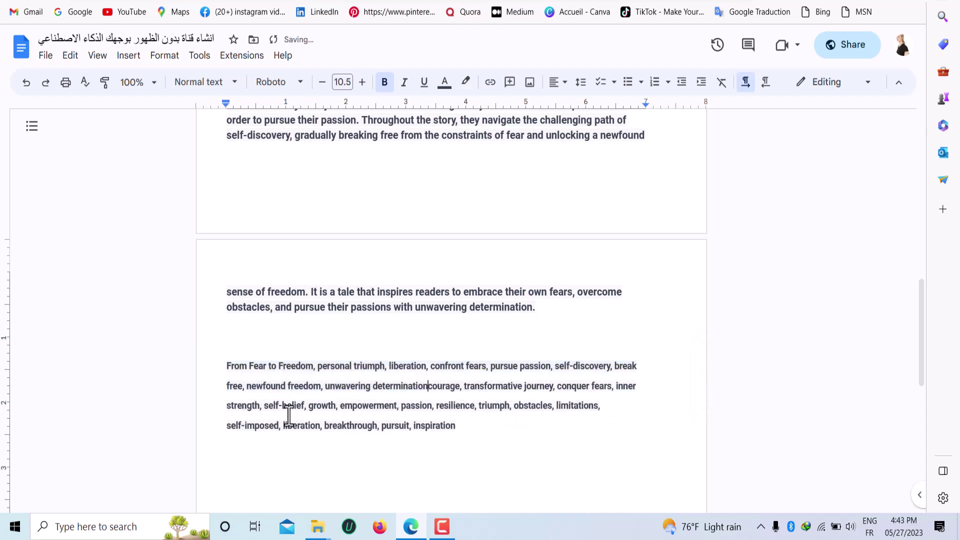
text(,)
Copy the whole merged keyword list, from "From Fear to Freedom" to "inspiration".
drag(433, 424, 210, 360)
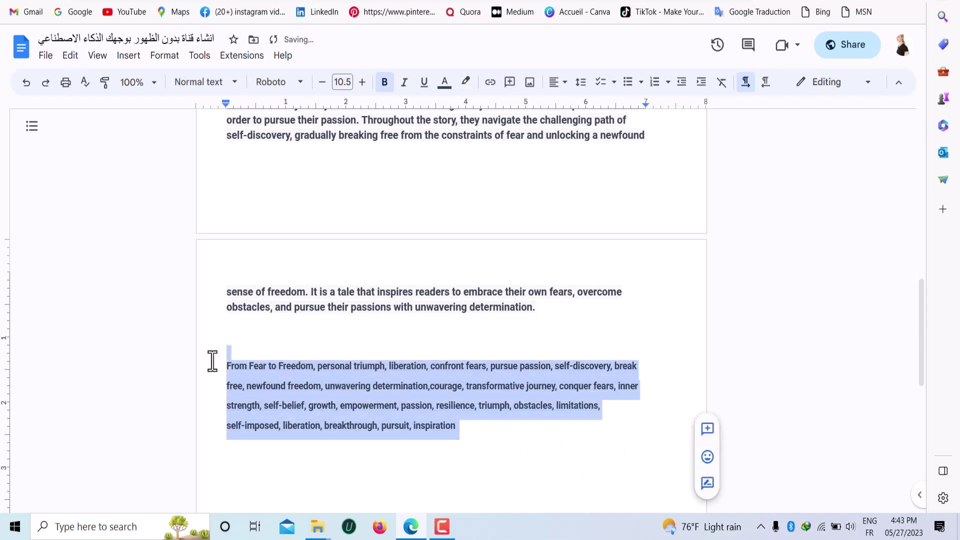
right_click(261, 386)
click(344, 201)
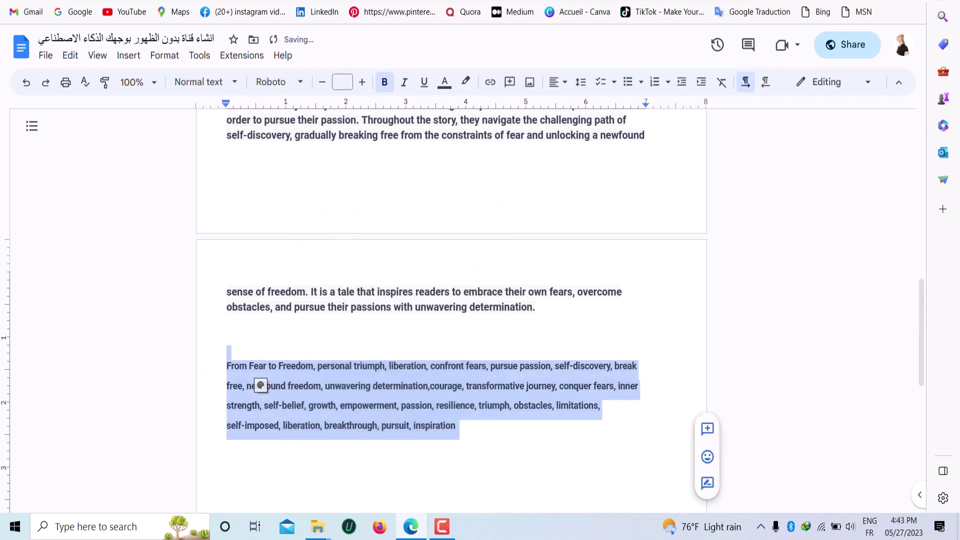
Return to YouTube Studio, paste the copied keywords as the video's tags, and add the extra tag "story".
key(ctrl+Tab)
right_click(287, 368)
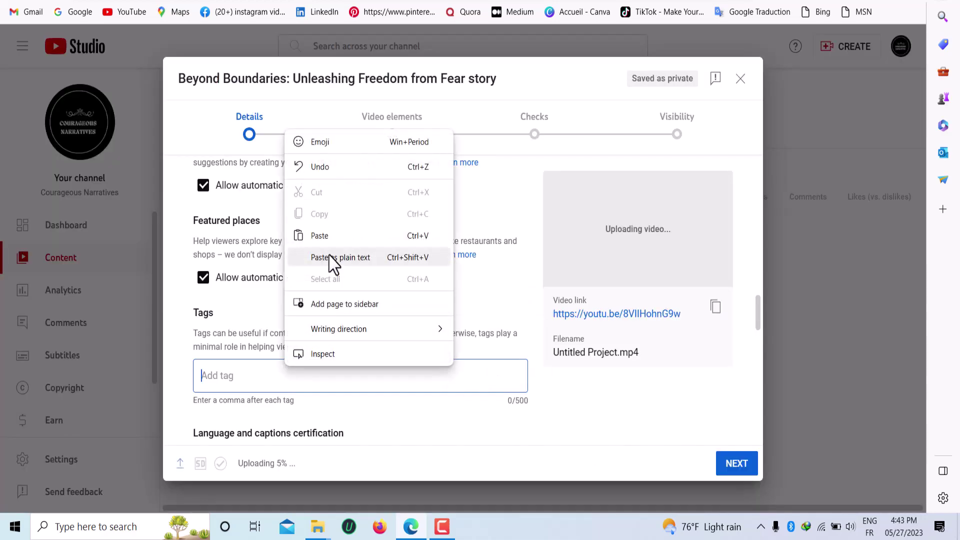
click(331, 256)
scroll(356, 386, down, 3)
scroll(357, 388, down, 3)
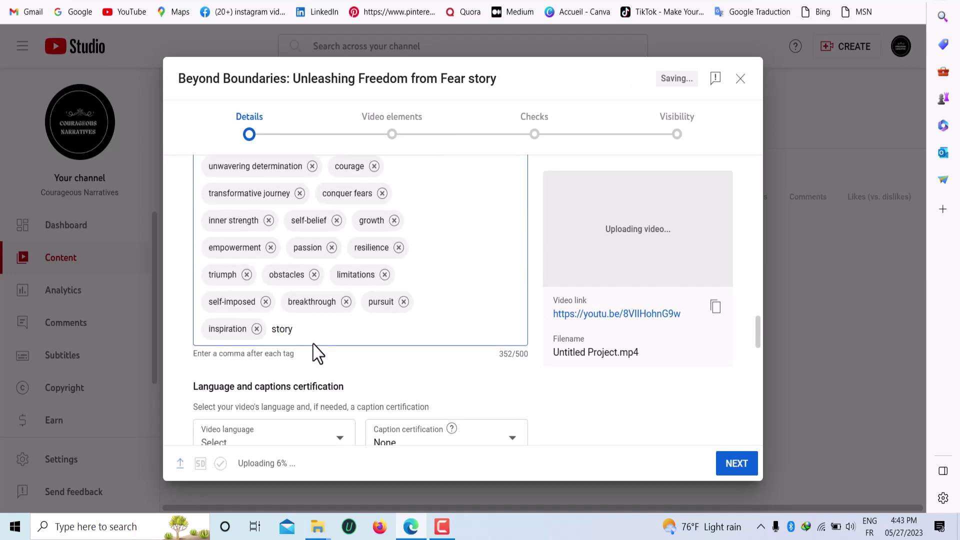
key(Return)
Copy the full video title "Beyond Boundaries: Unleashing Freedom from Fear story" from the video details.
scroll(313, 332, up, 10)
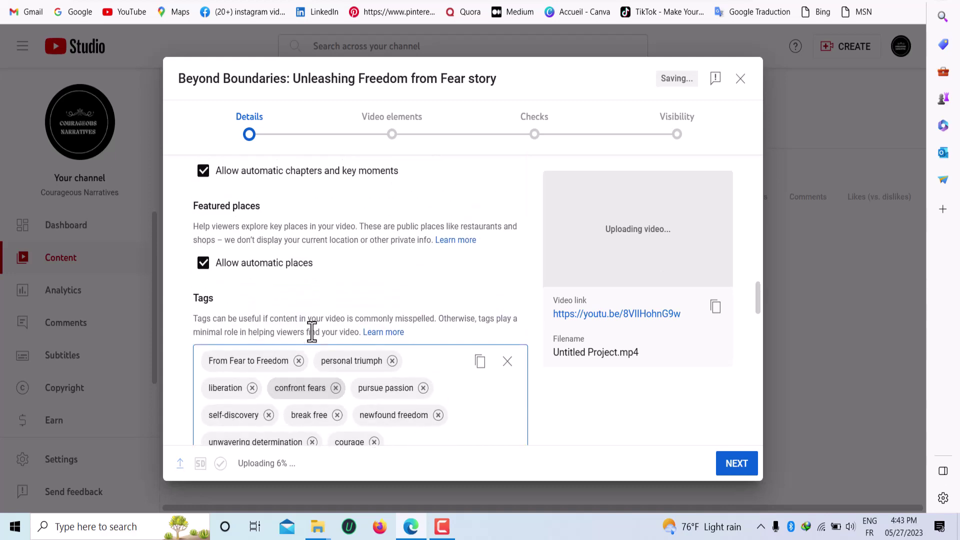
scroll(302, 365, down, 3)
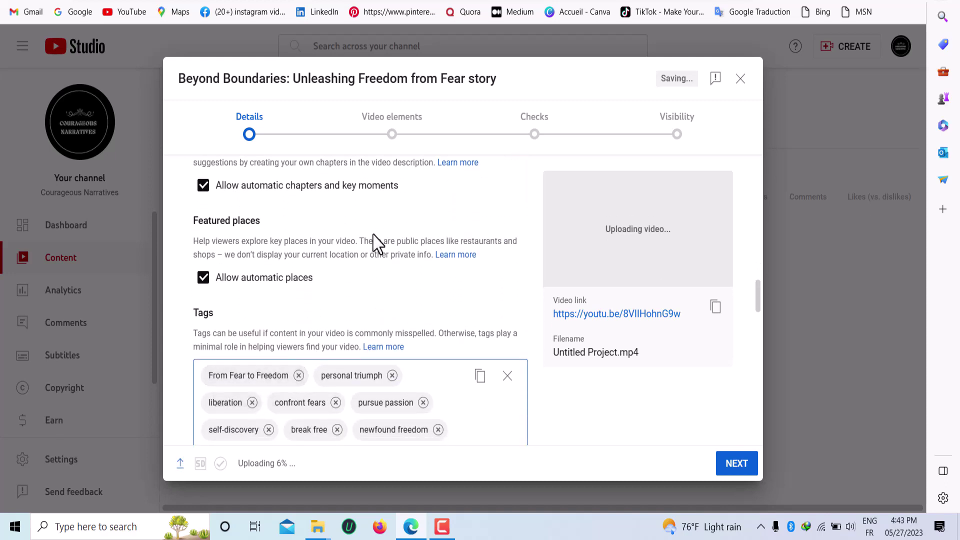
scroll(375, 242, up, 10)
scroll(298, 255, up, 15)
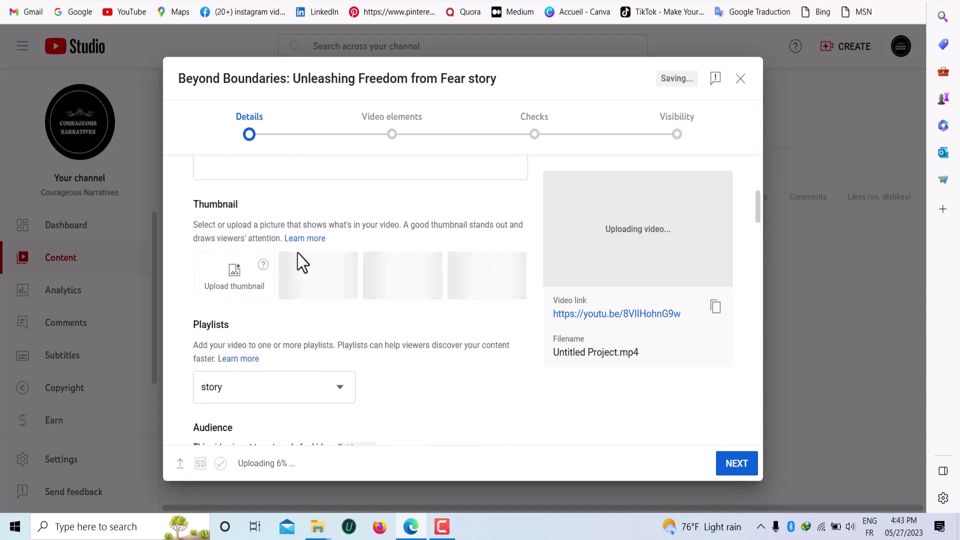
triple_click(299, 227)
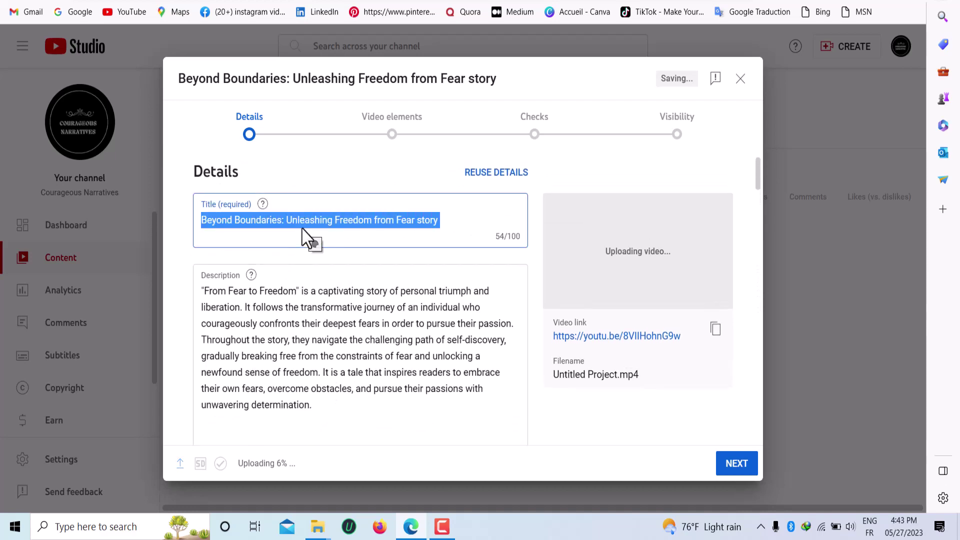
right_click(300, 227)
click(350, 281)
Add the copied video title as another tag after "story".
scroll(350, 338, down, 10)
scroll(343, 343, down, 8)
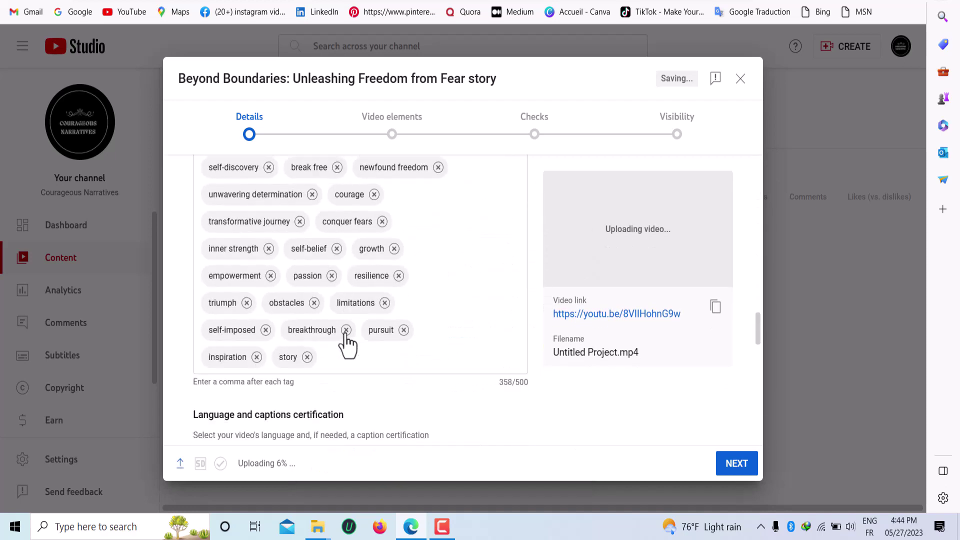
scroll(345, 332, up, 4)
scroll(353, 357, down, 2)
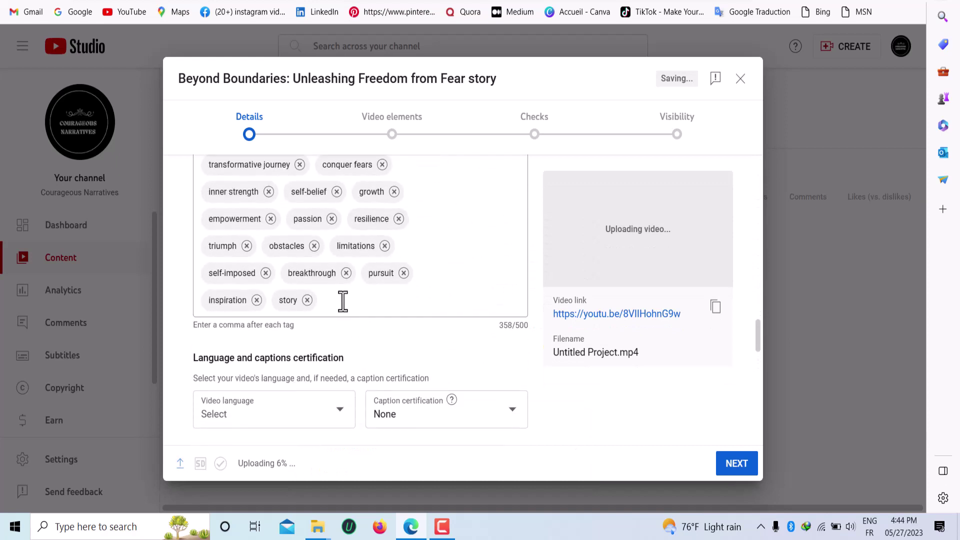
click(341, 314)
key(ctrl+v)
key(Return)
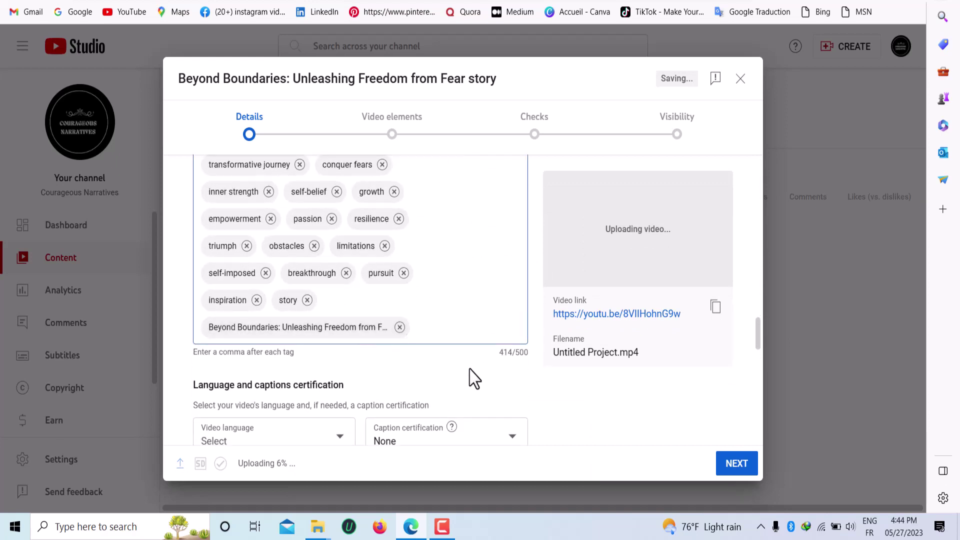
Set the video language to English (United States).
scroll(470, 378, down, 3)
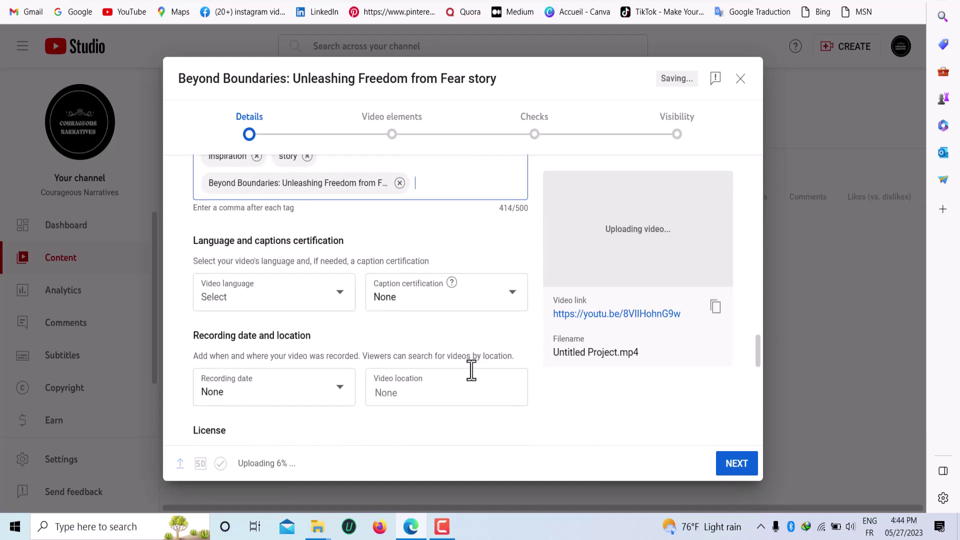
click(290, 303)
scroll(254, 247, down, 1)
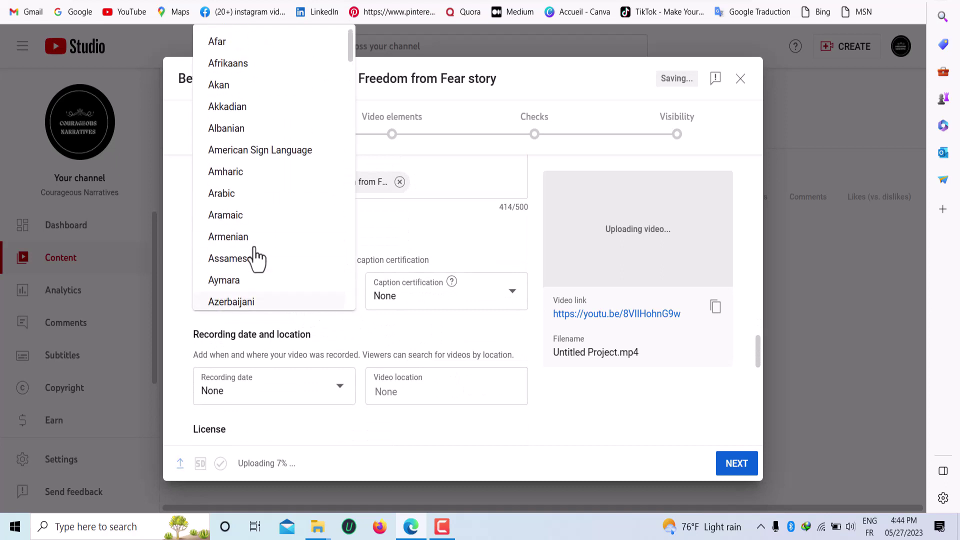
scroll(256, 258, up, 1)
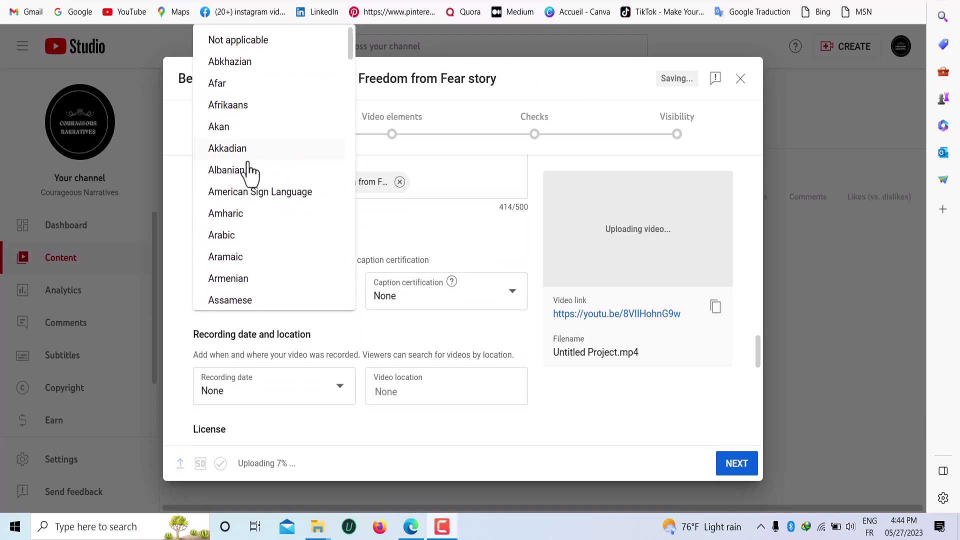
click(278, 50)
click(276, 280)
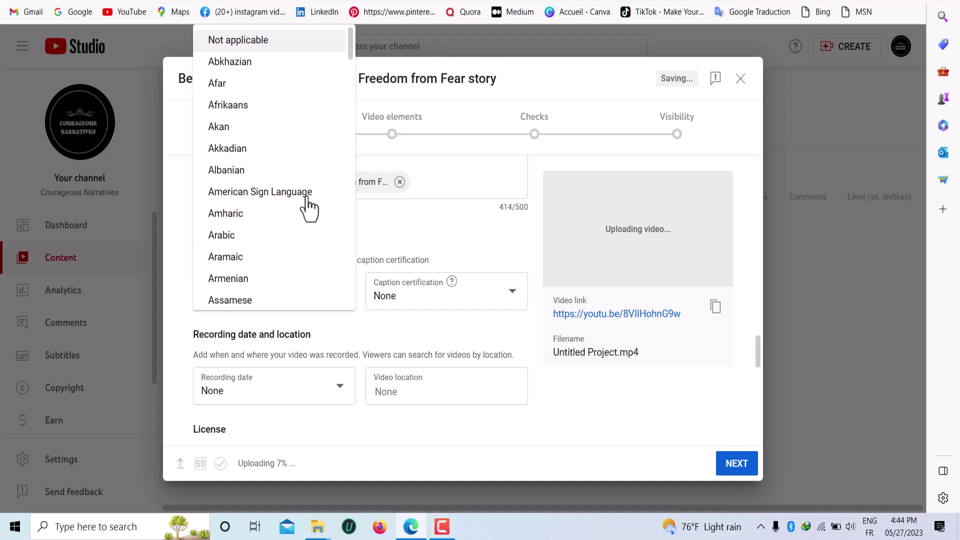
scroll(253, 215, down, 3)
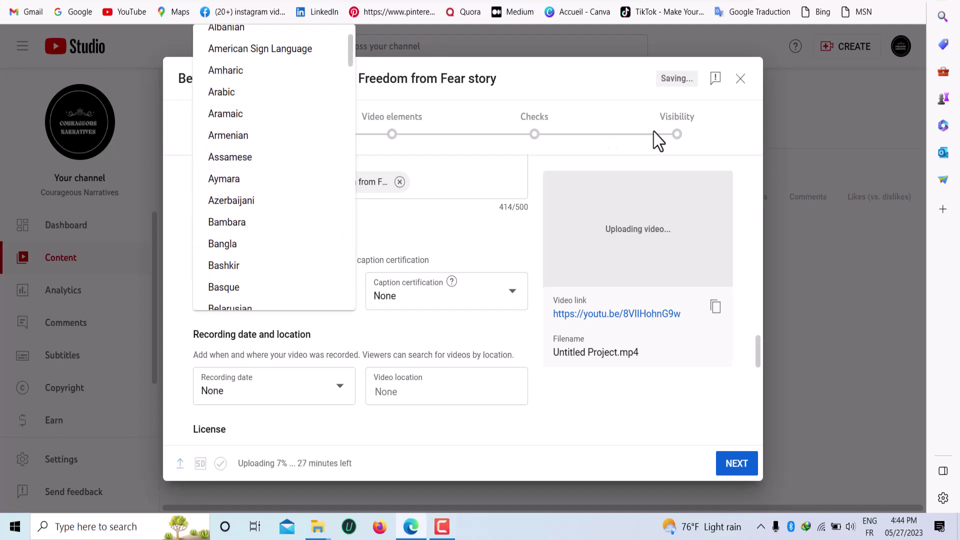
scroll(208, 144, down, 15)
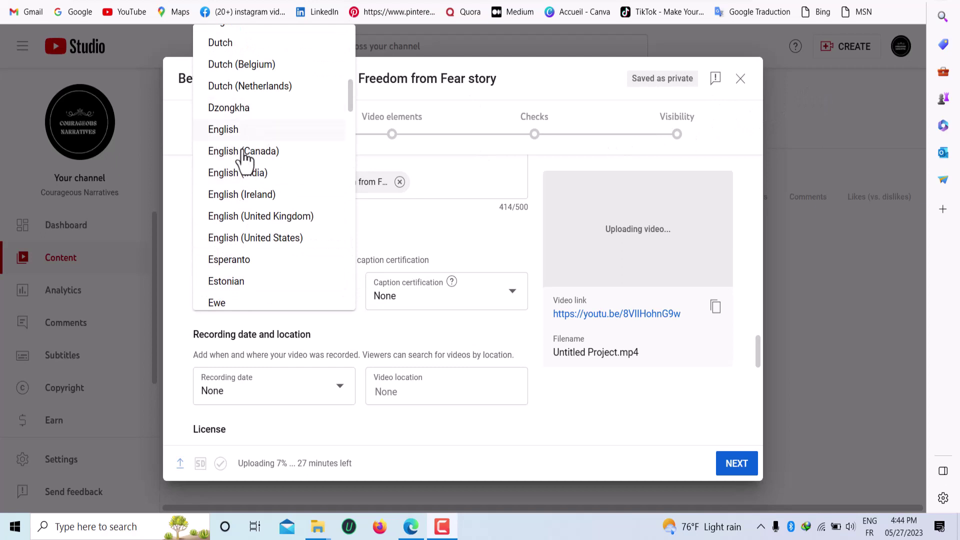
click(258, 241)
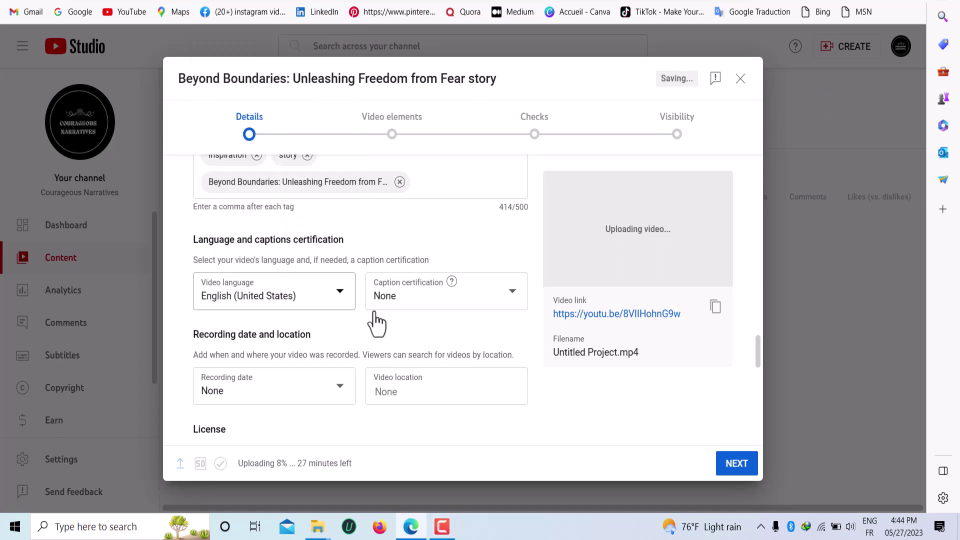
Set the video location to United States in the recording date and location details.
scroll(522, 373, down, 3)
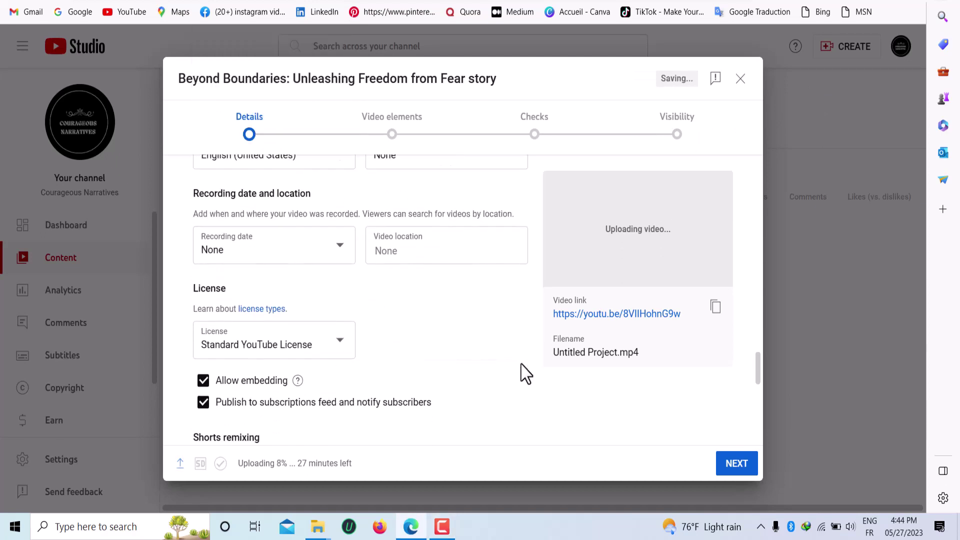
click(382, 247)
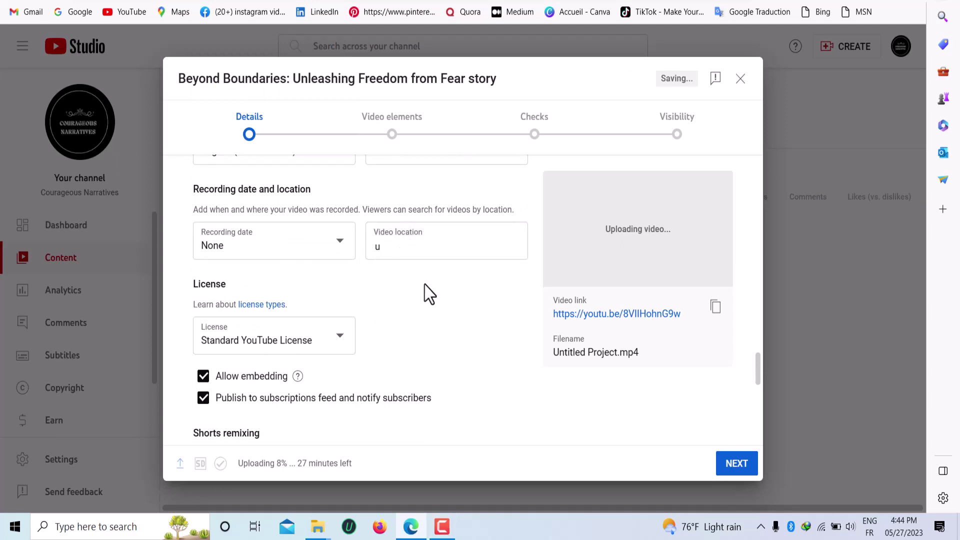
text(un)
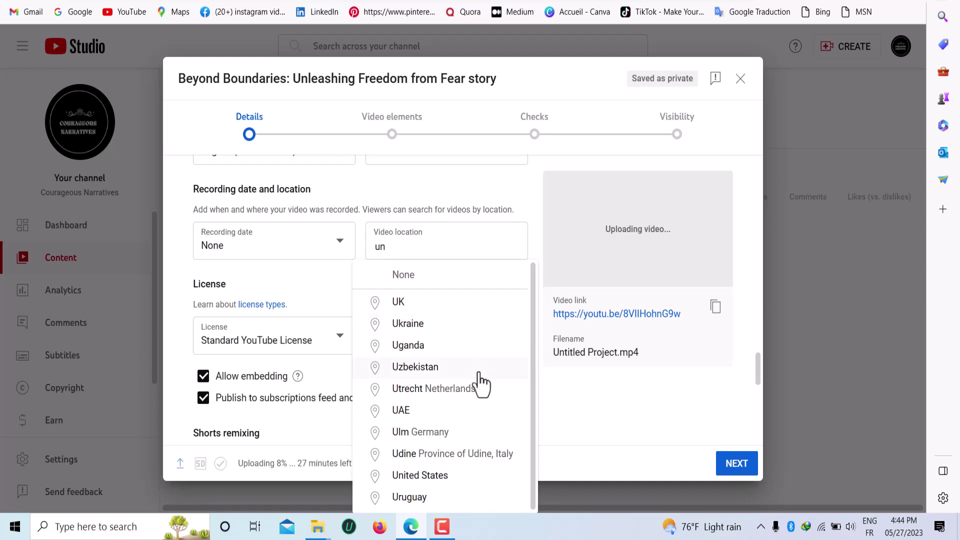
text(it)
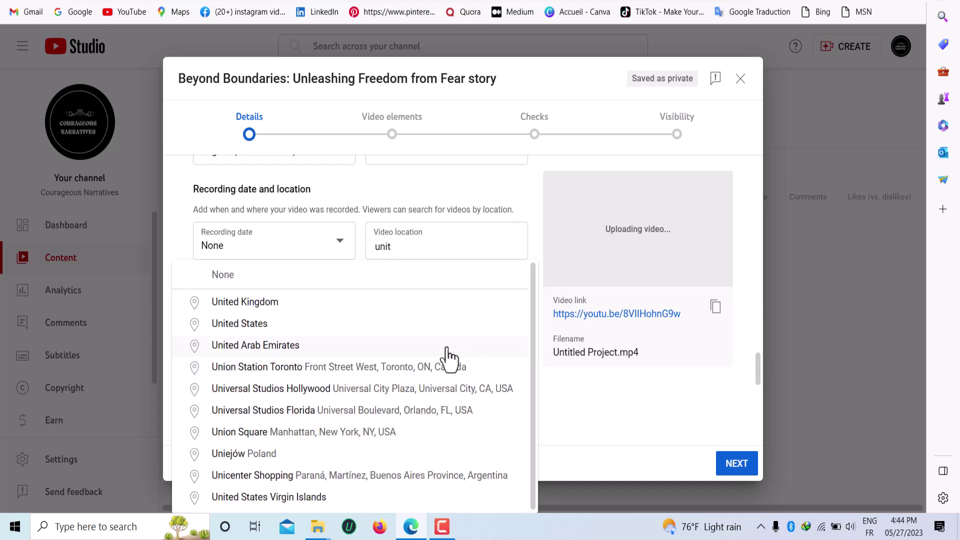
click(121, 324)
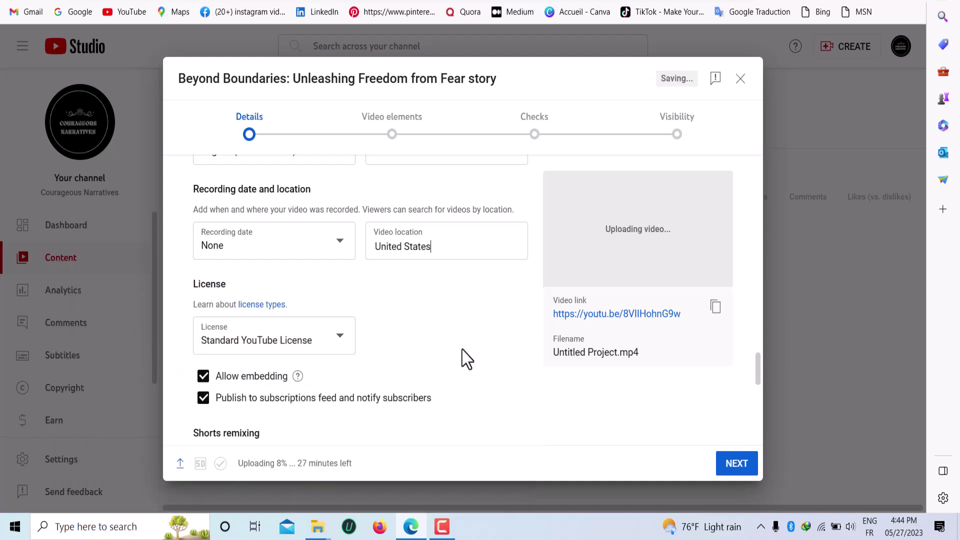
Look over the recording date calendar and the available license types for the video.
click(270, 248)
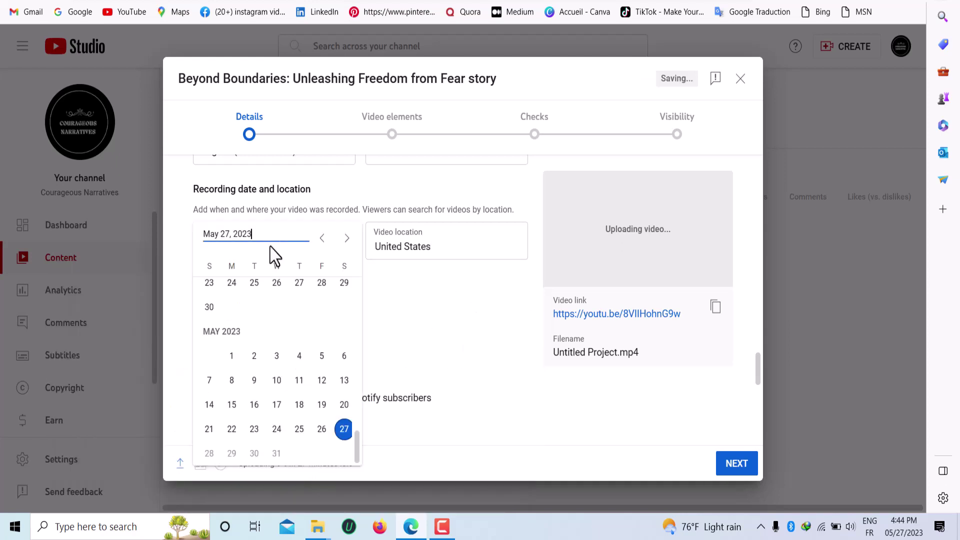
click(477, 302)
scroll(325, 320, down, 3)
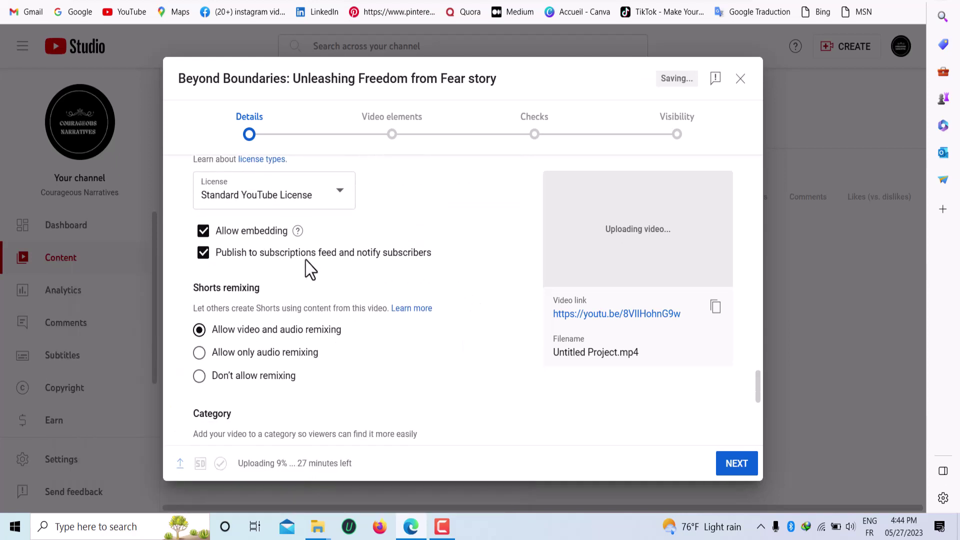
click(300, 211)
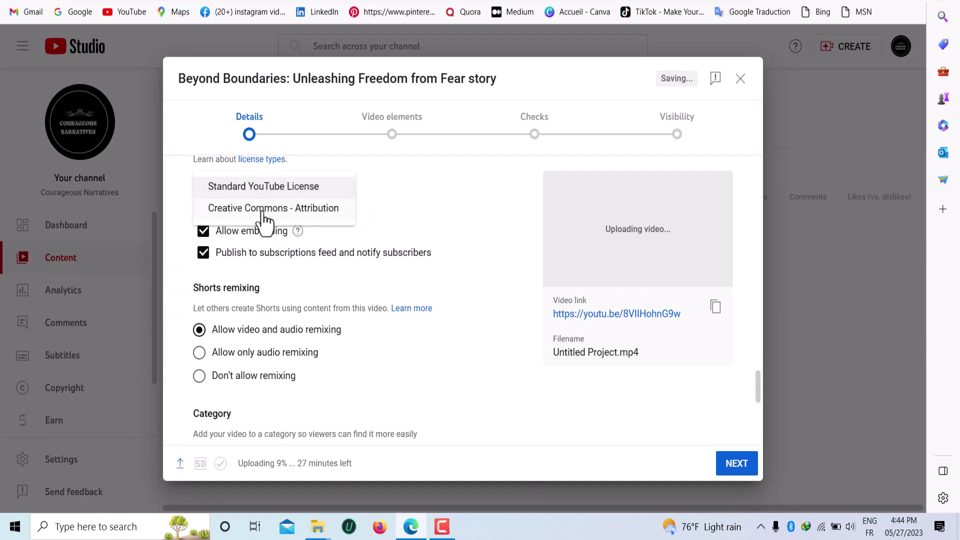
click(442, 197)
Set the video's category to Film & Animation.
scroll(422, 349, down, 6)
scroll(333, 308, up, 3)
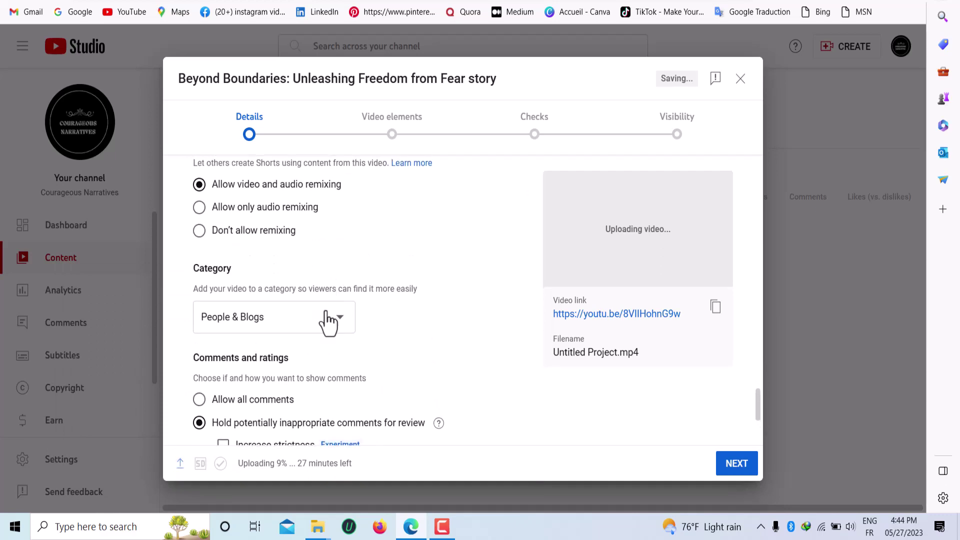
click(316, 326)
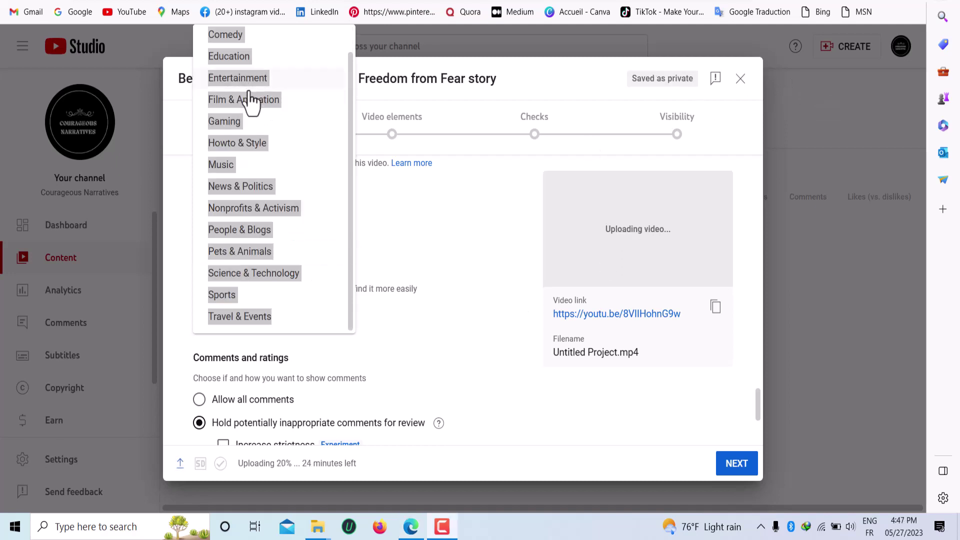
click(252, 100)
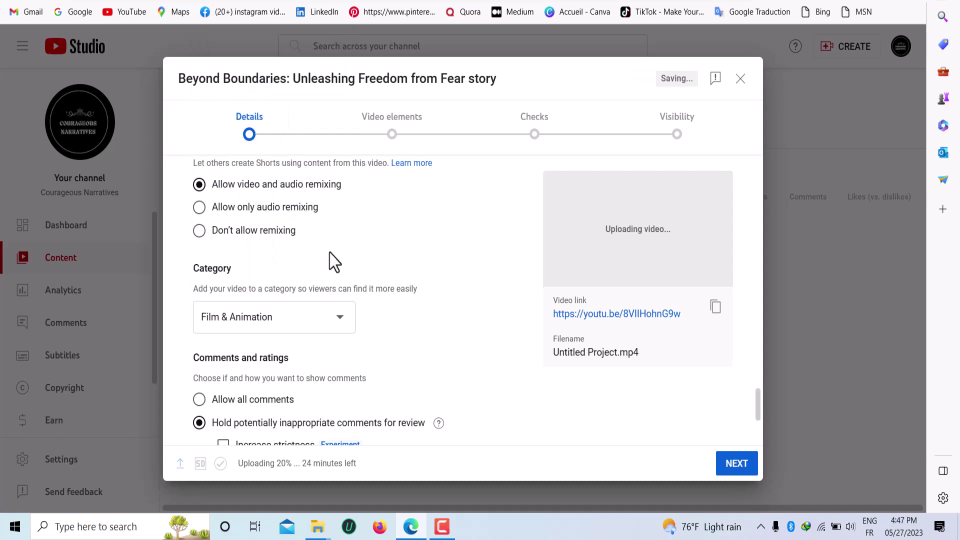
Review the completed video details and continue past Video elements and Checks to the Visibility stage, dismissing the introductory tips.
scroll(332, 260, down, 3)
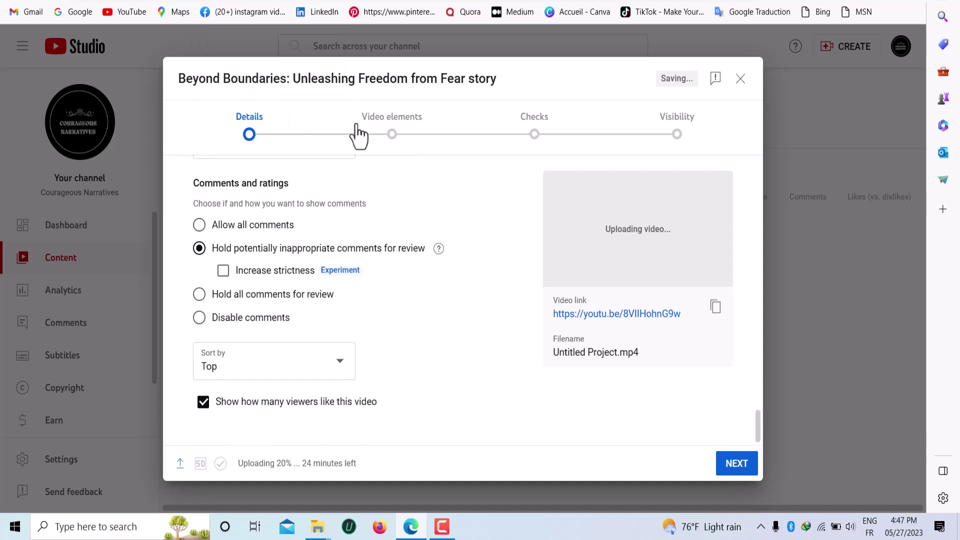
scroll(375, 322, up, 15)
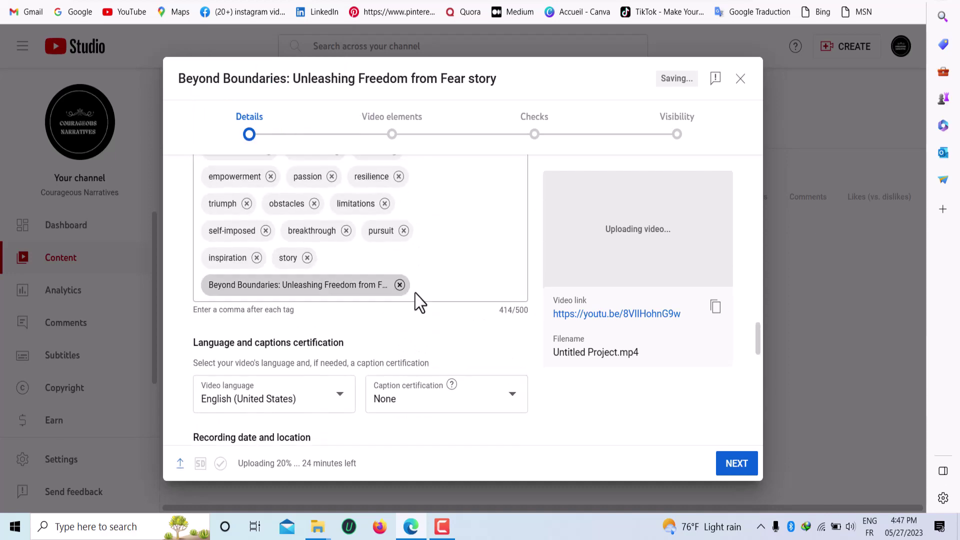
scroll(417, 295, up, 15)
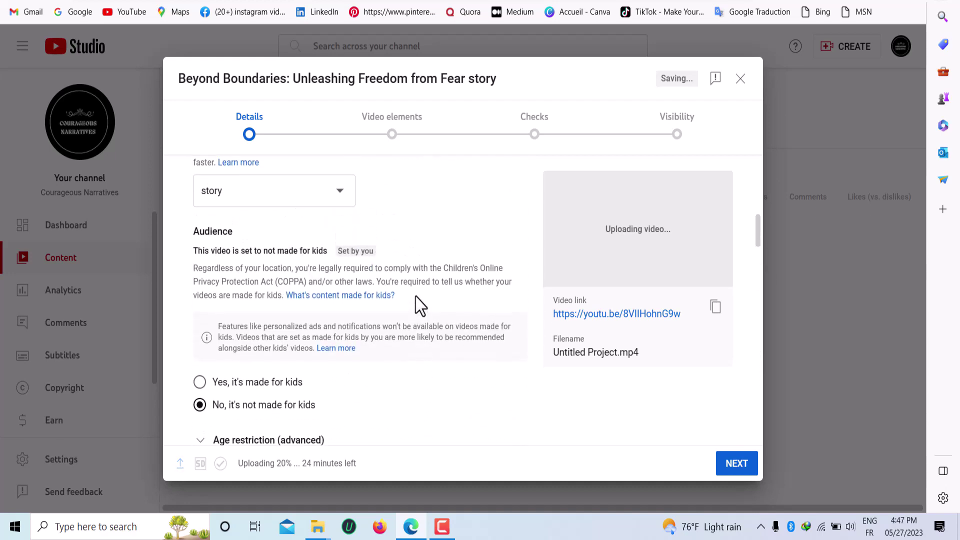
scroll(416, 295, up, 10)
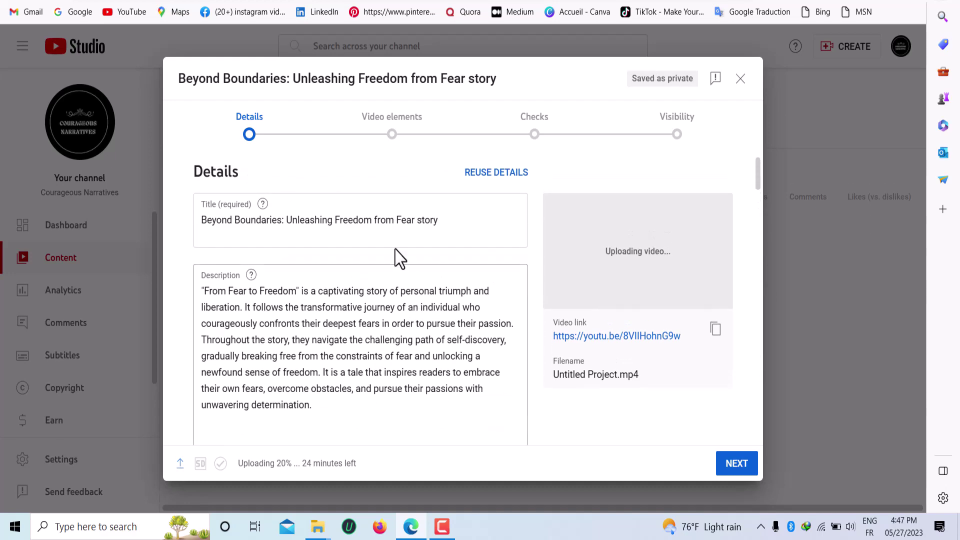
click(721, 470)
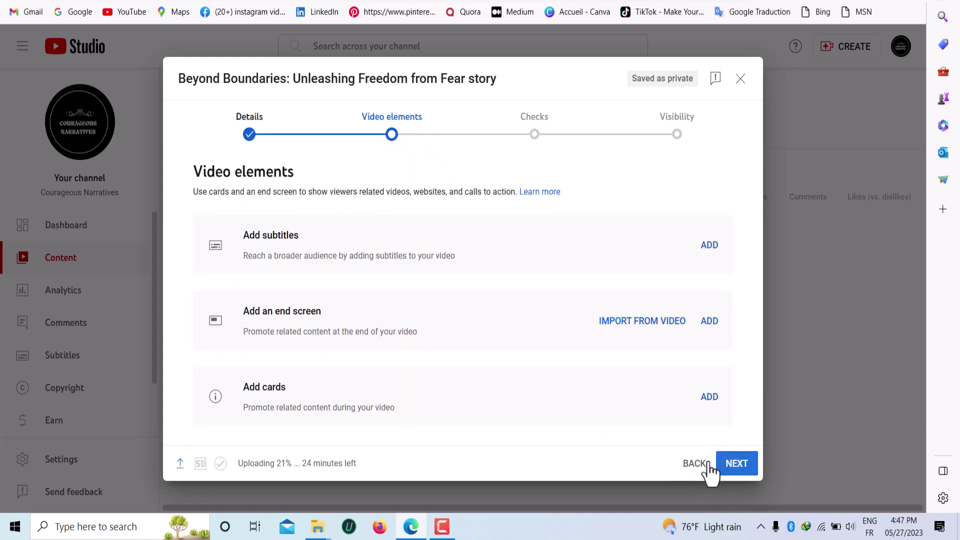
click(731, 465)
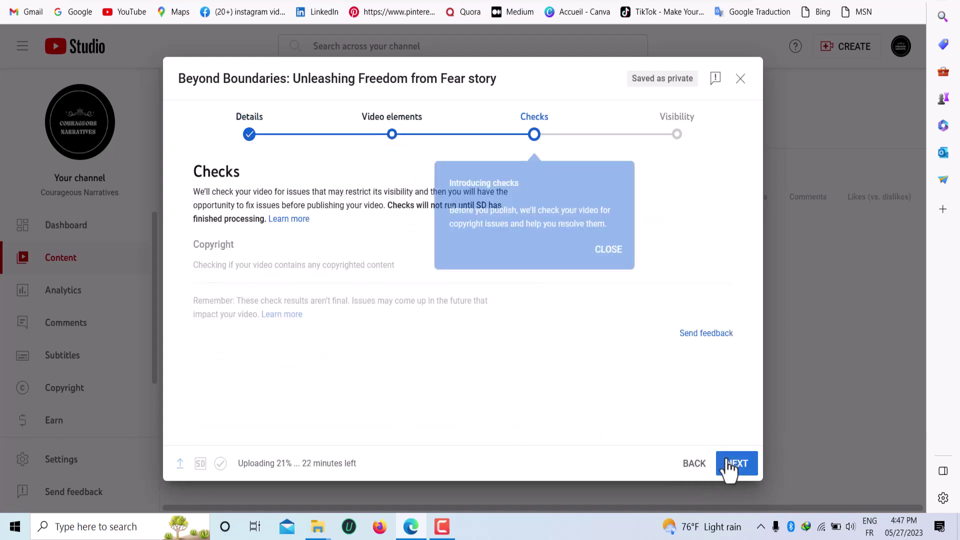
click(621, 250)
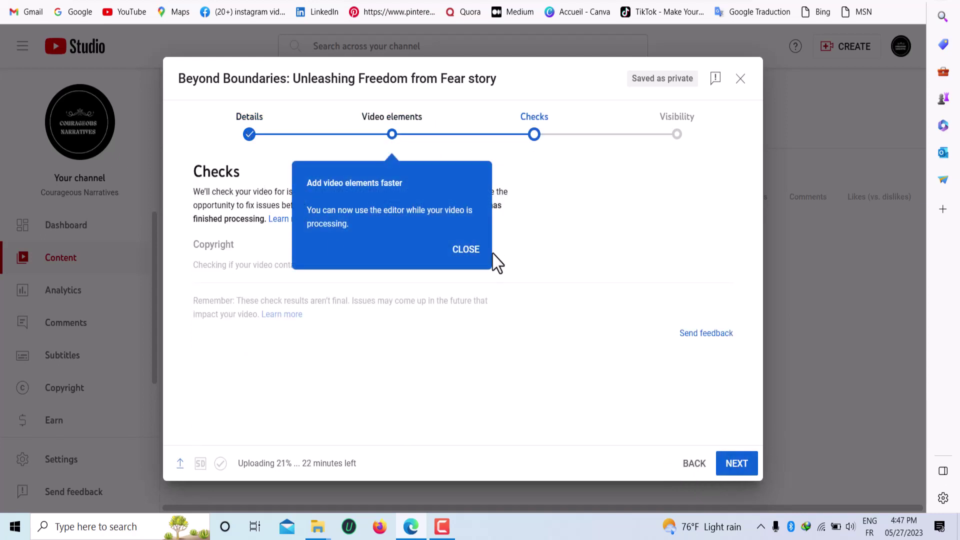
click(477, 250)
drag(168, 176, 604, 349)
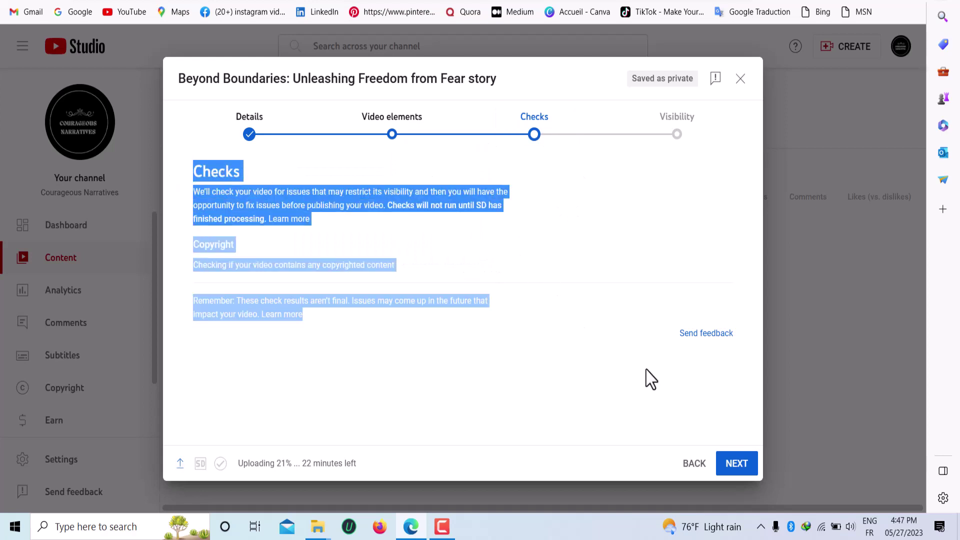
click(734, 464)
Set the video's visibility to Public and look over the remaining publishing options and pre-publish guidance.
click(231, 346)
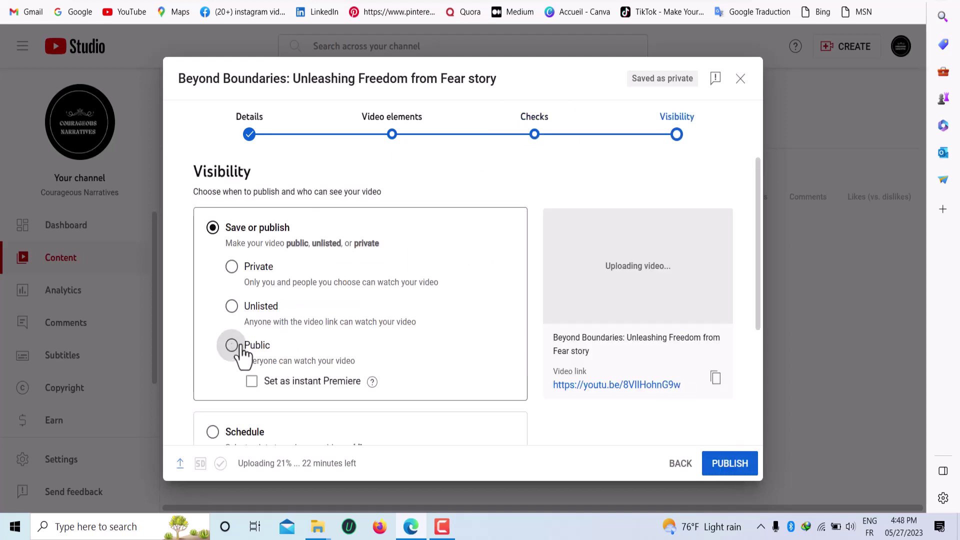
scroll(300, 348, down, 3)
scroll(364, 326, down, 1)
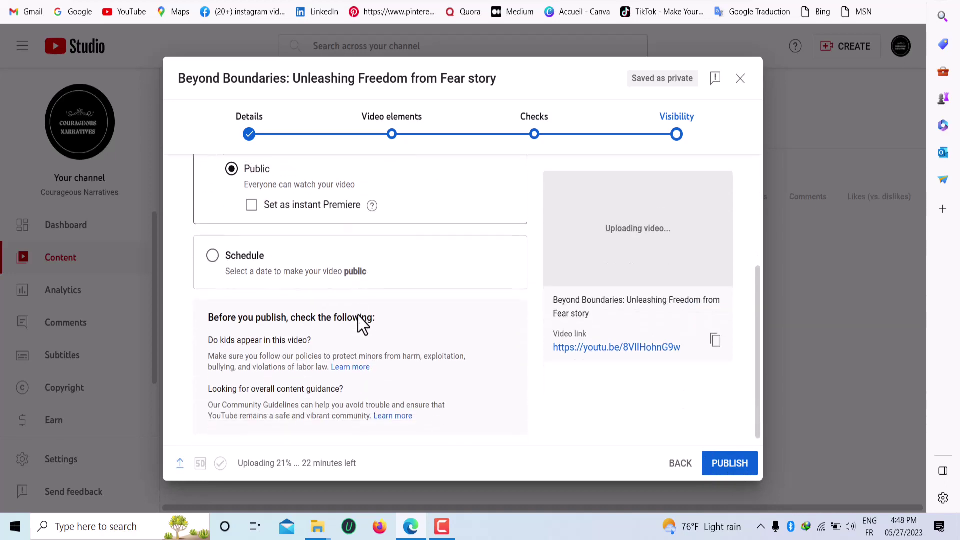
scroll(450, 348, up, 4)
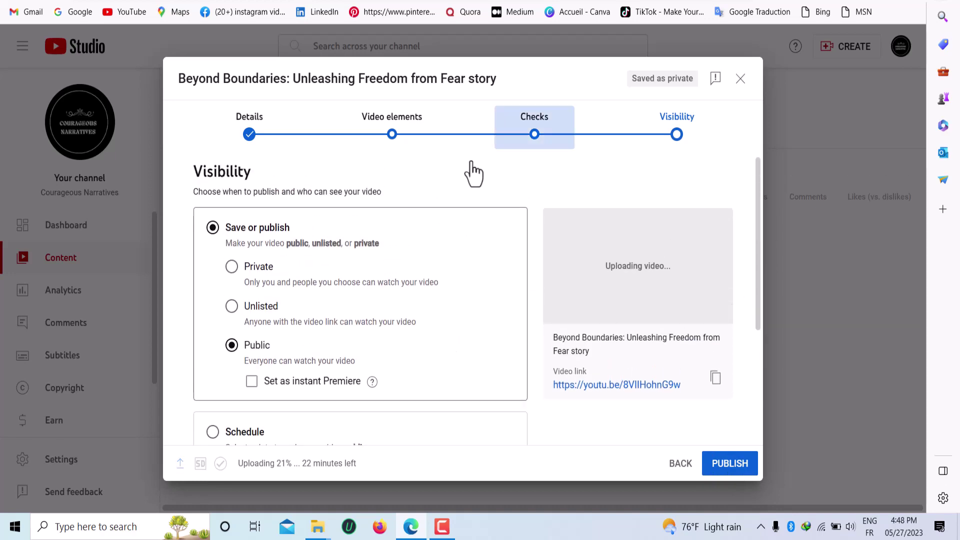
Return to the video details, request a custom thumbnail upload, and proceed to the required phone verification.
click(250, 129)
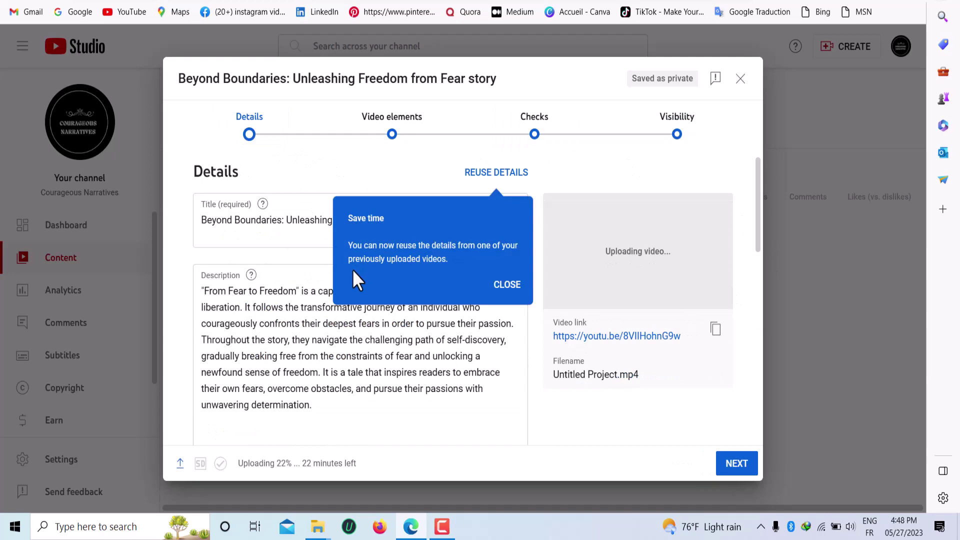
click(506, 284)
scroll(481, 289, down, 5)
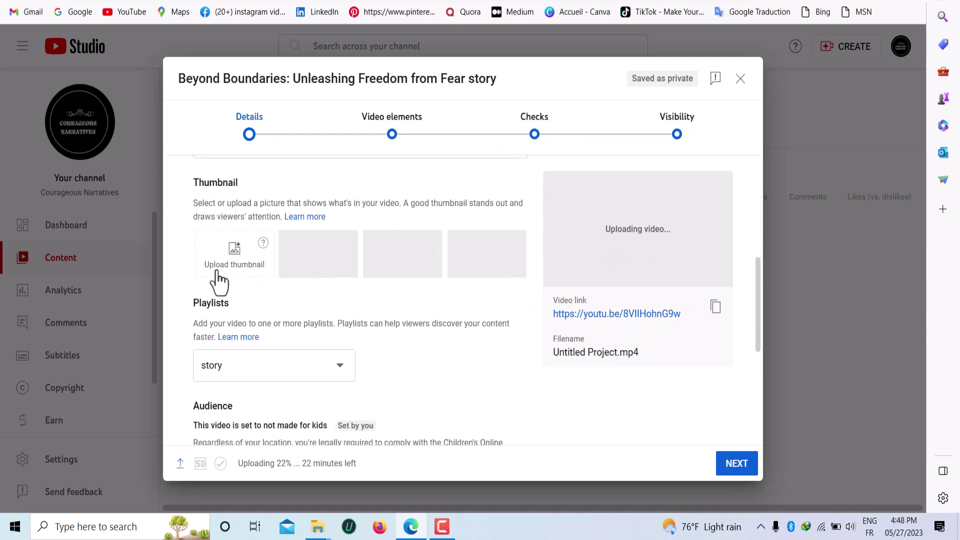
click(220, 267)
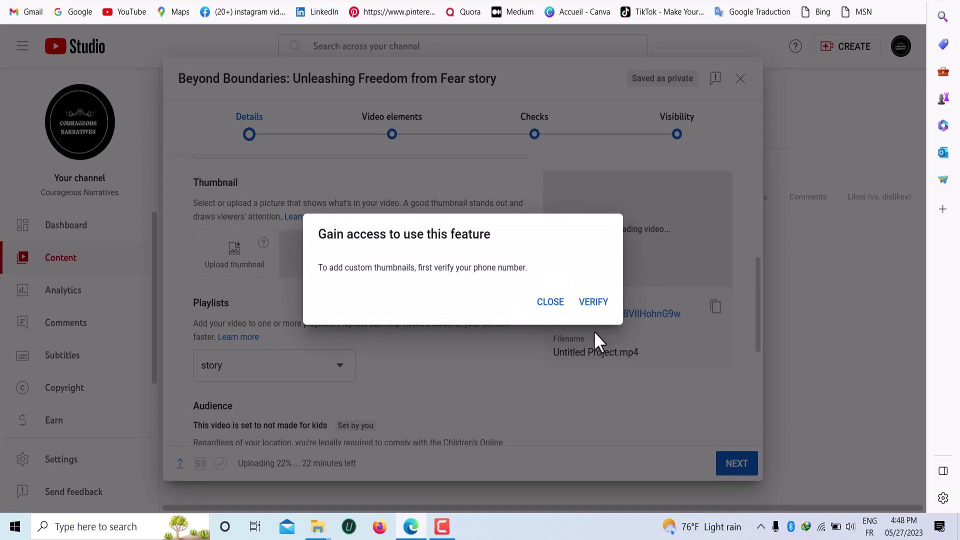
drag(319, 234, 527, 248)
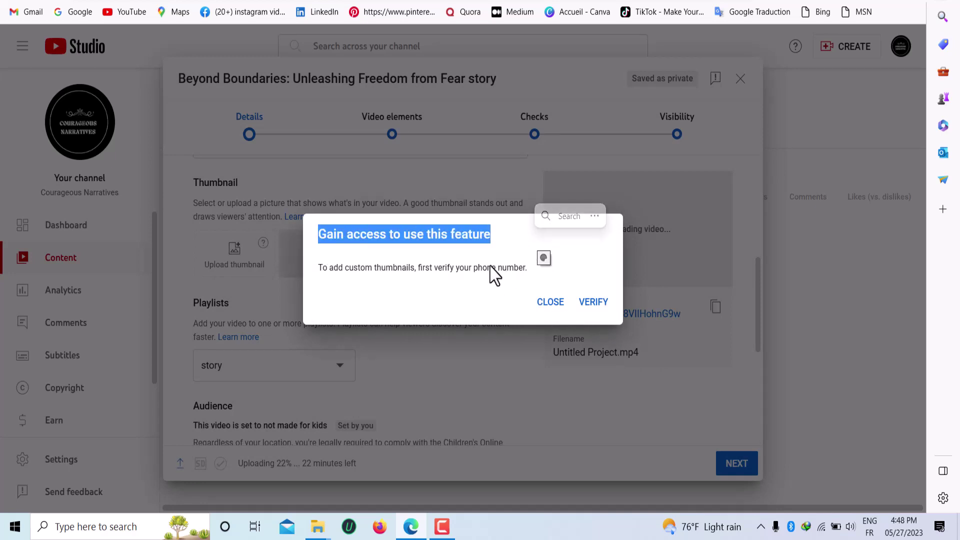
click(595, 304)
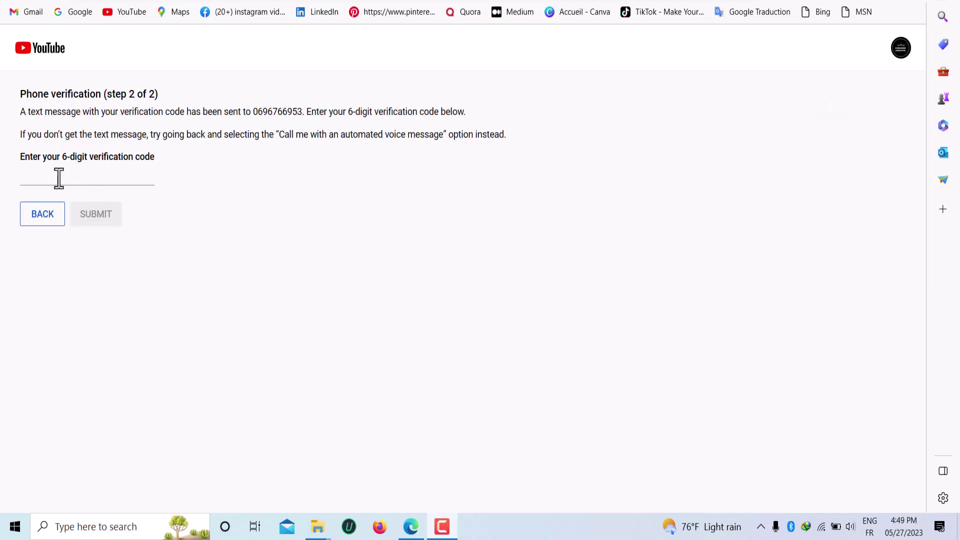
Enter the 6-digit verification code from the text message and submit it to verify the phone number.
click(52, 178)
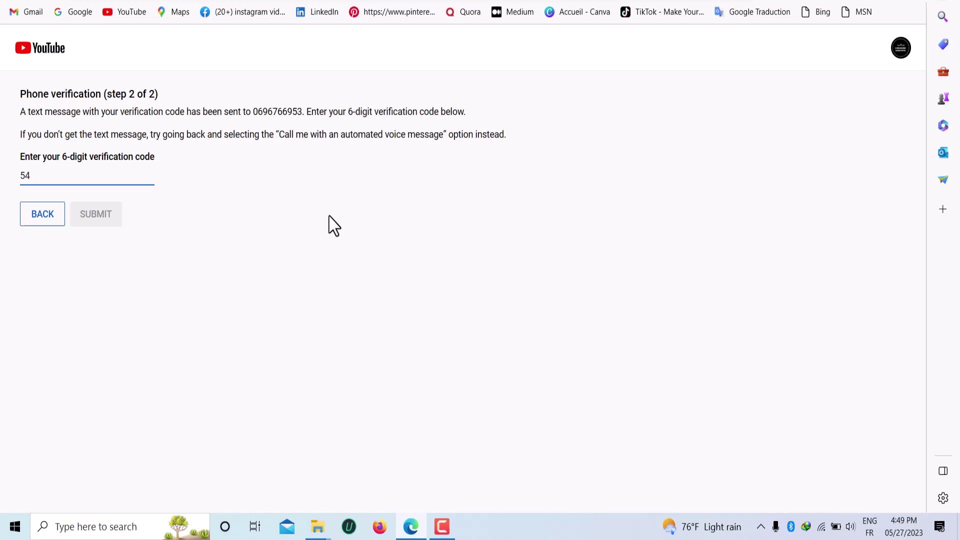
text(9)
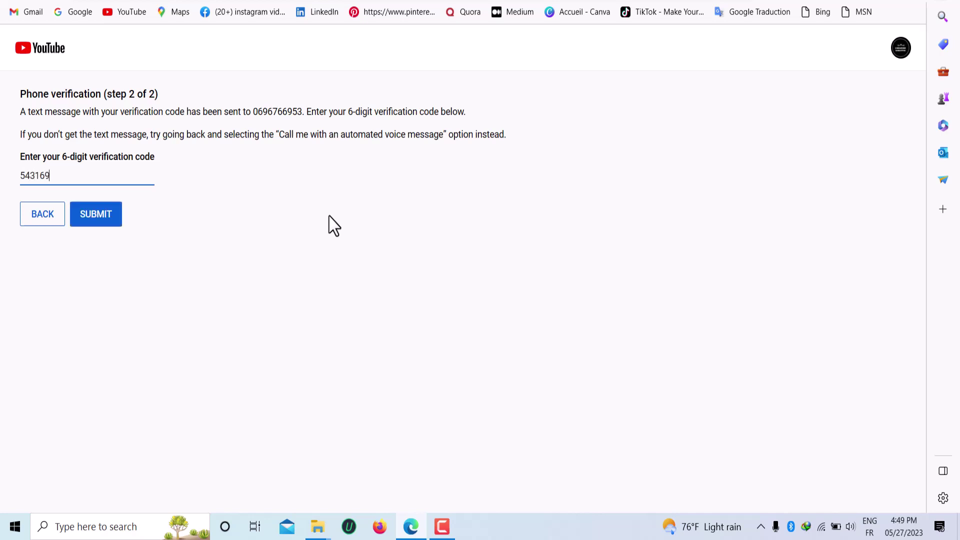
click(101, 220)
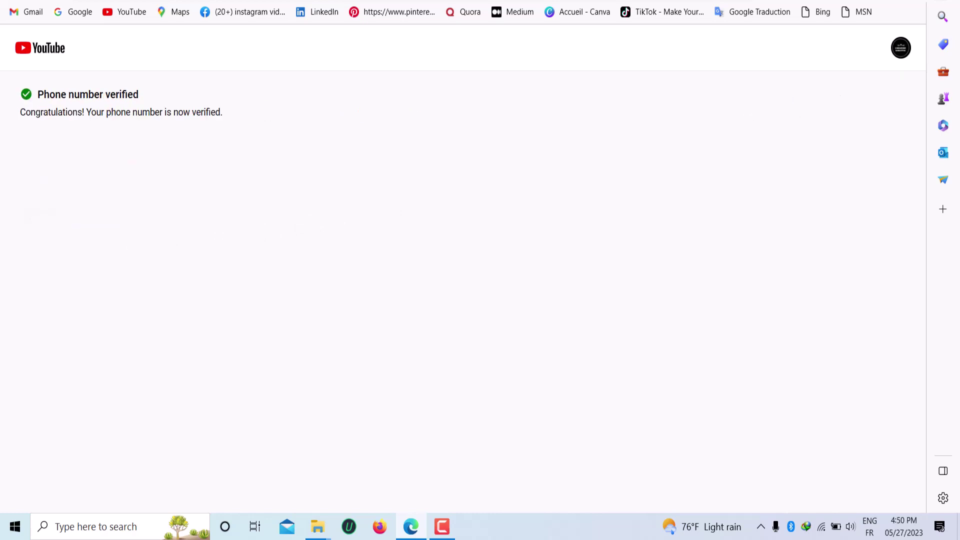
Switch to Canva and open the "Black Brushed Speed Run Horror Game Youtube Thumbnail" template for customizing.
click(750, 0)
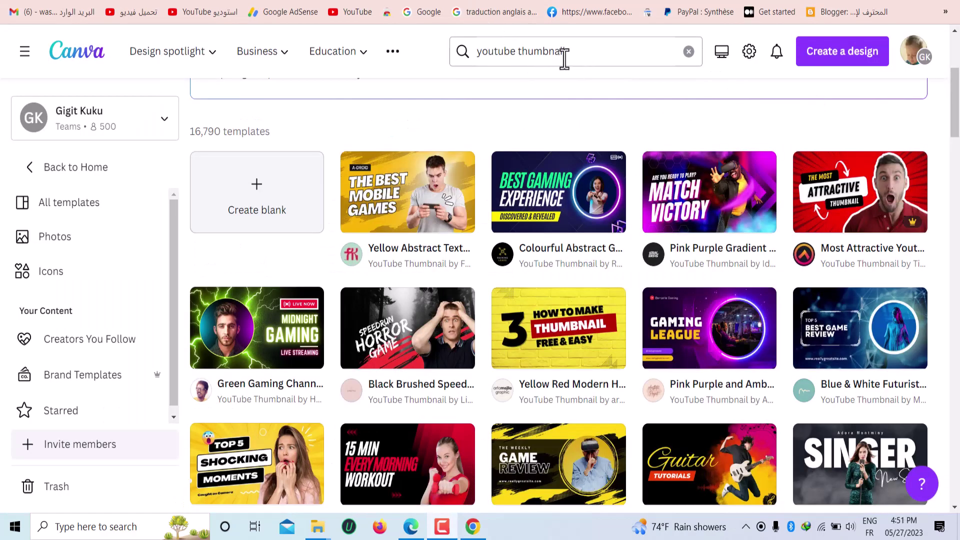
click(409, 326)
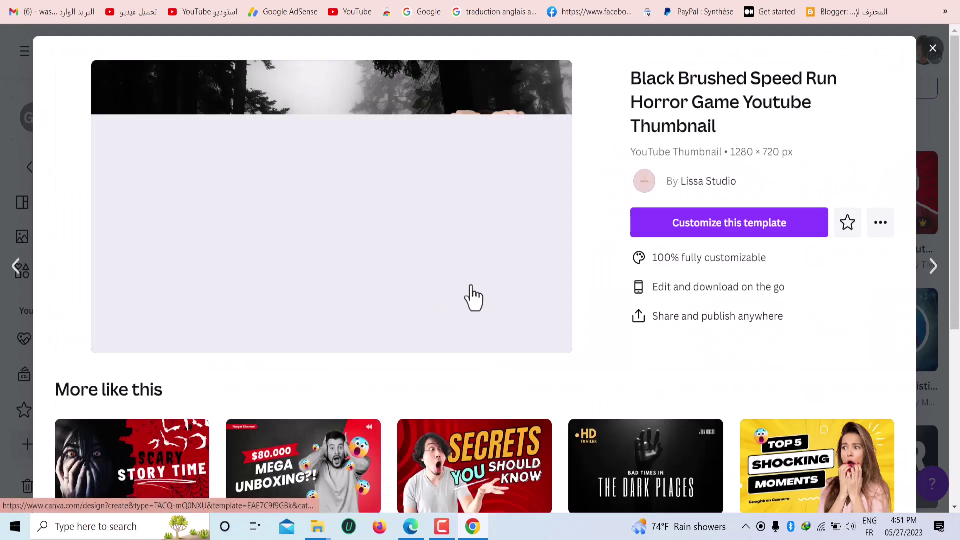
click(656, 231)
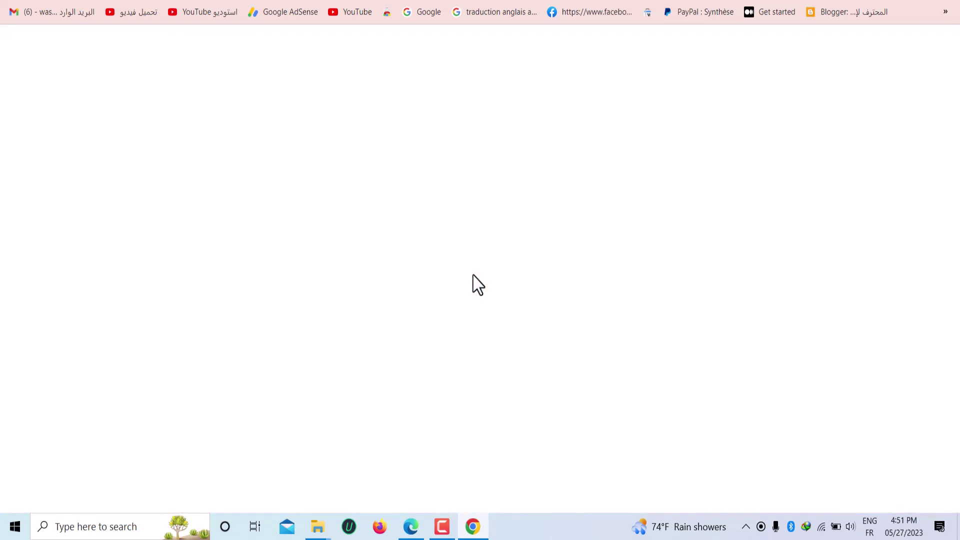